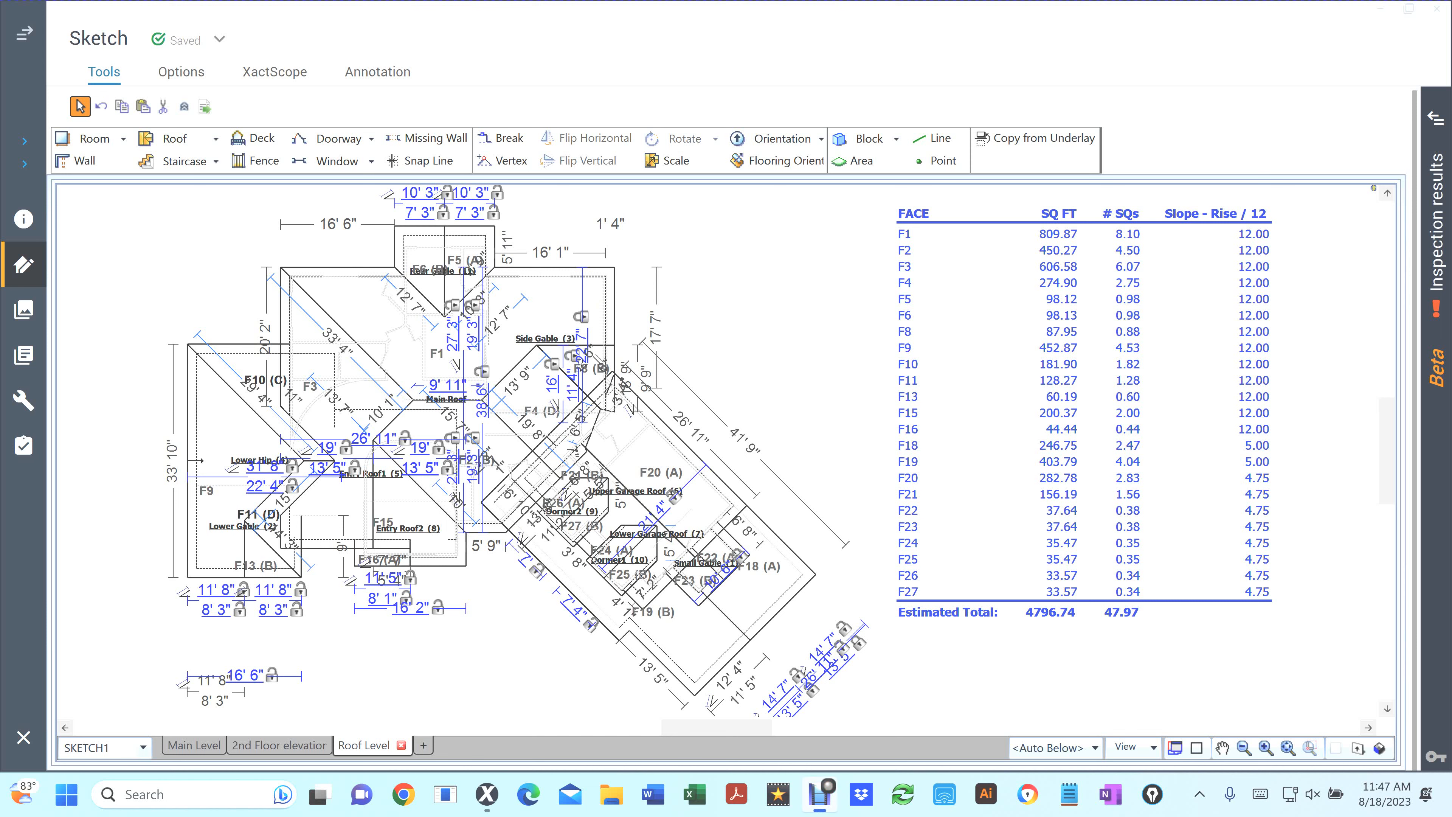
Review the roof measurement report down to the Areas per Pitch table on the report summary page
{"action": "key", "text": "alt+Tab"}
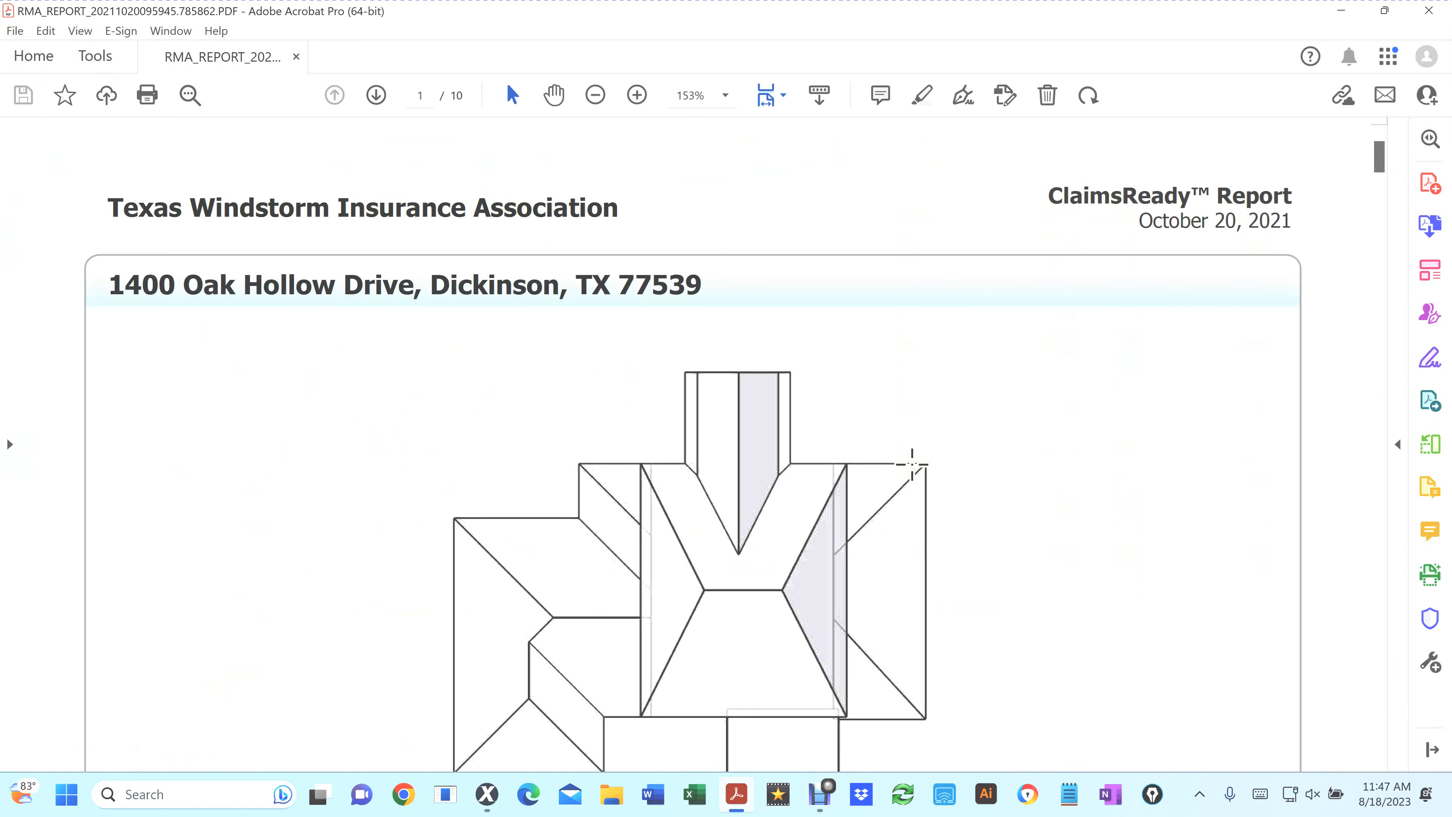
{"action": "key", "text": "ctrl+0"}
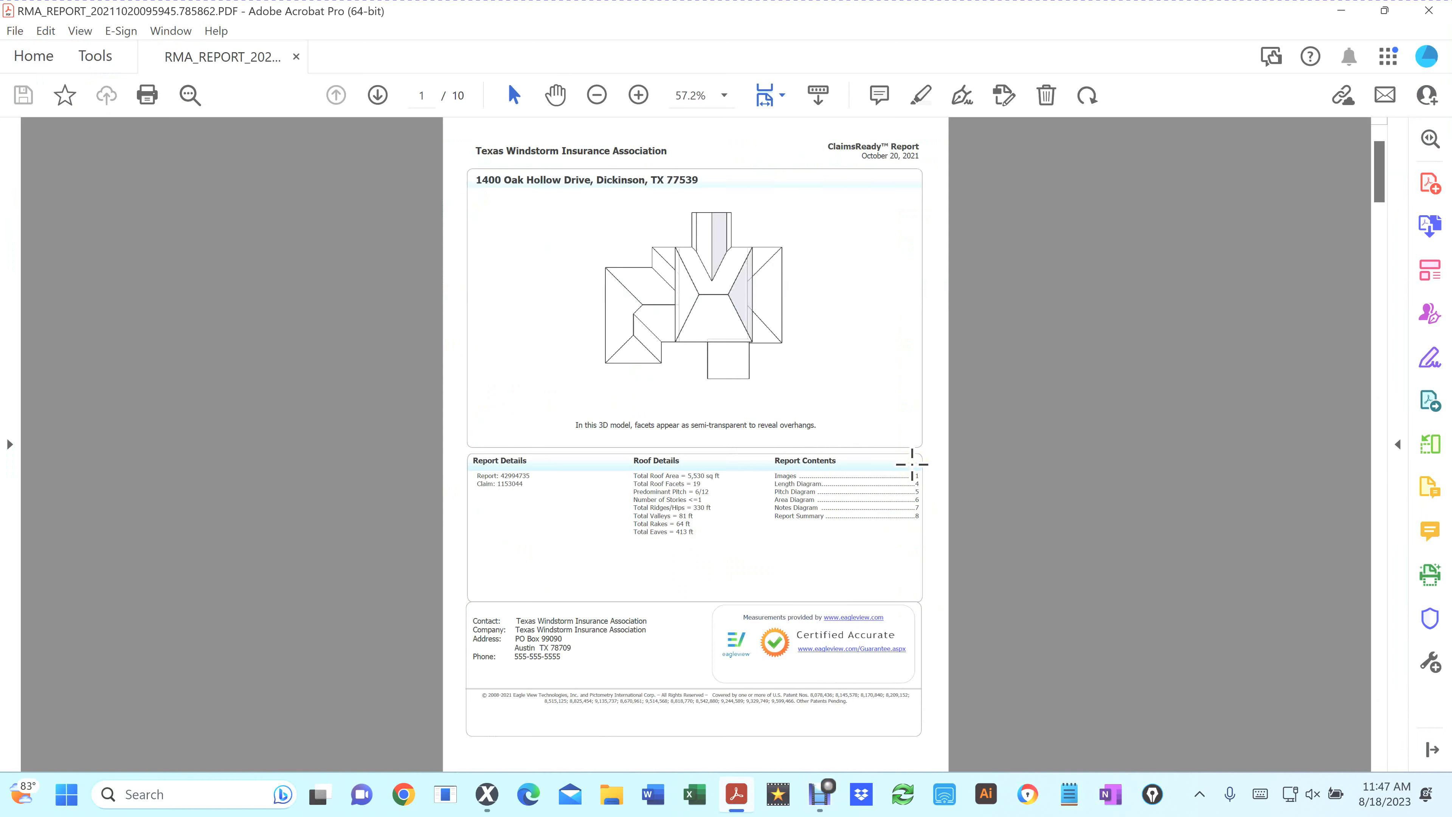
{"action": "scroll", "coordinate": [912, 464], "scroll_direction": "down", "scroll_amount": 10}
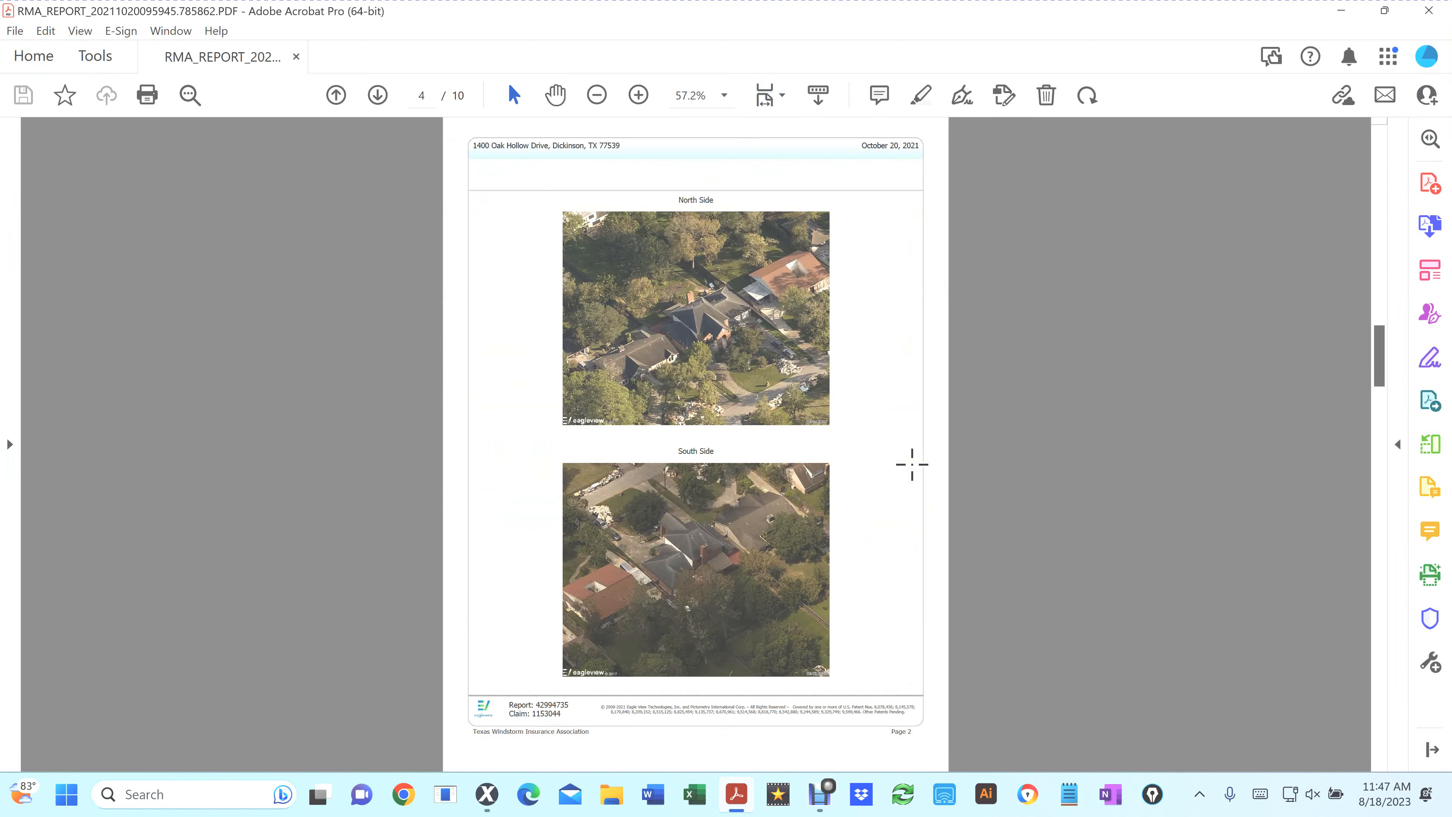
{"action": "scroll", "coordinate": [912, 464], "scroll_direction": "down", "scroll_amount": 4}
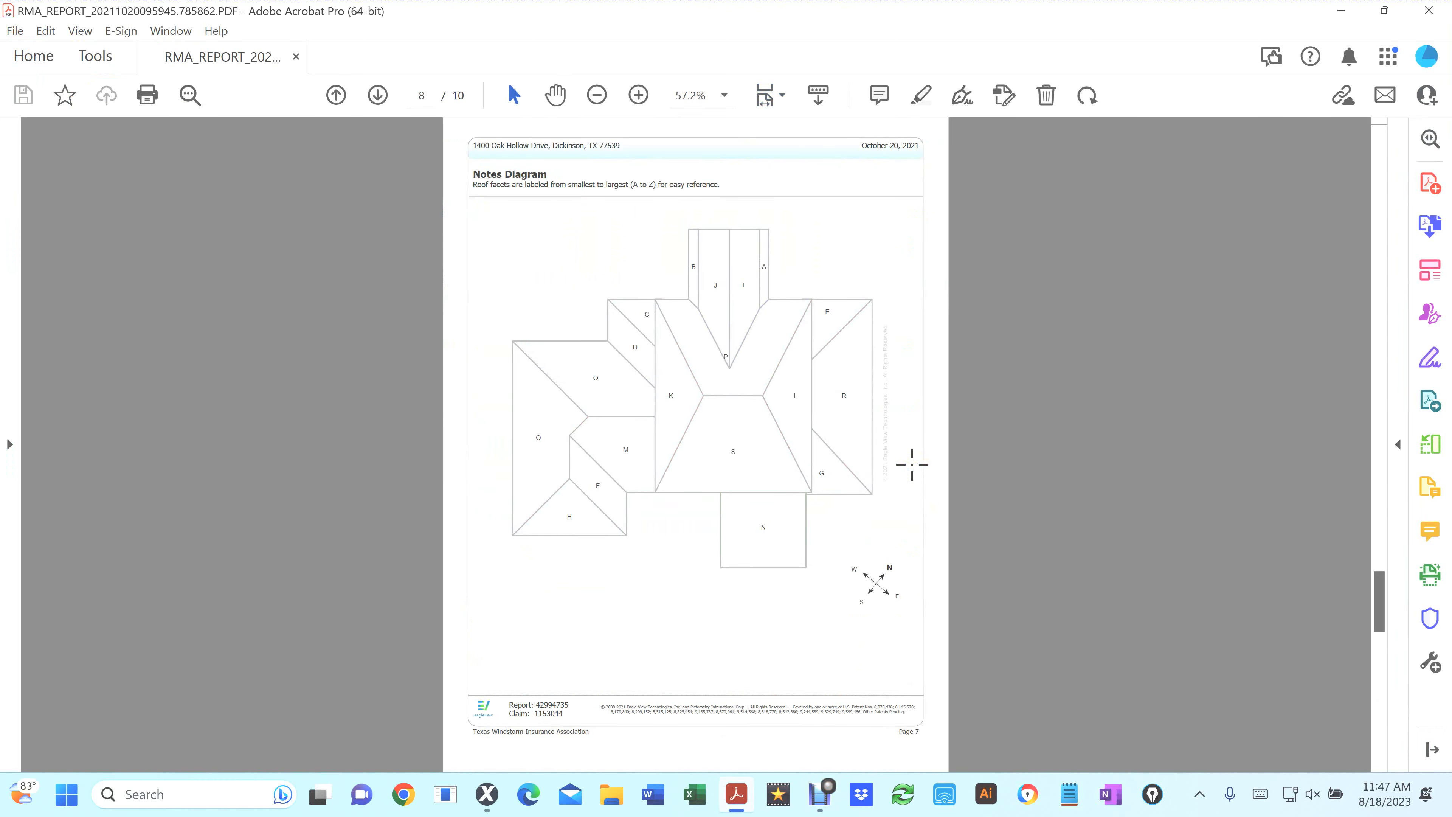
{"action": "scroll", "coordinate": [911, 464], "scroll_direction": "down", "scroll_amount": 2}
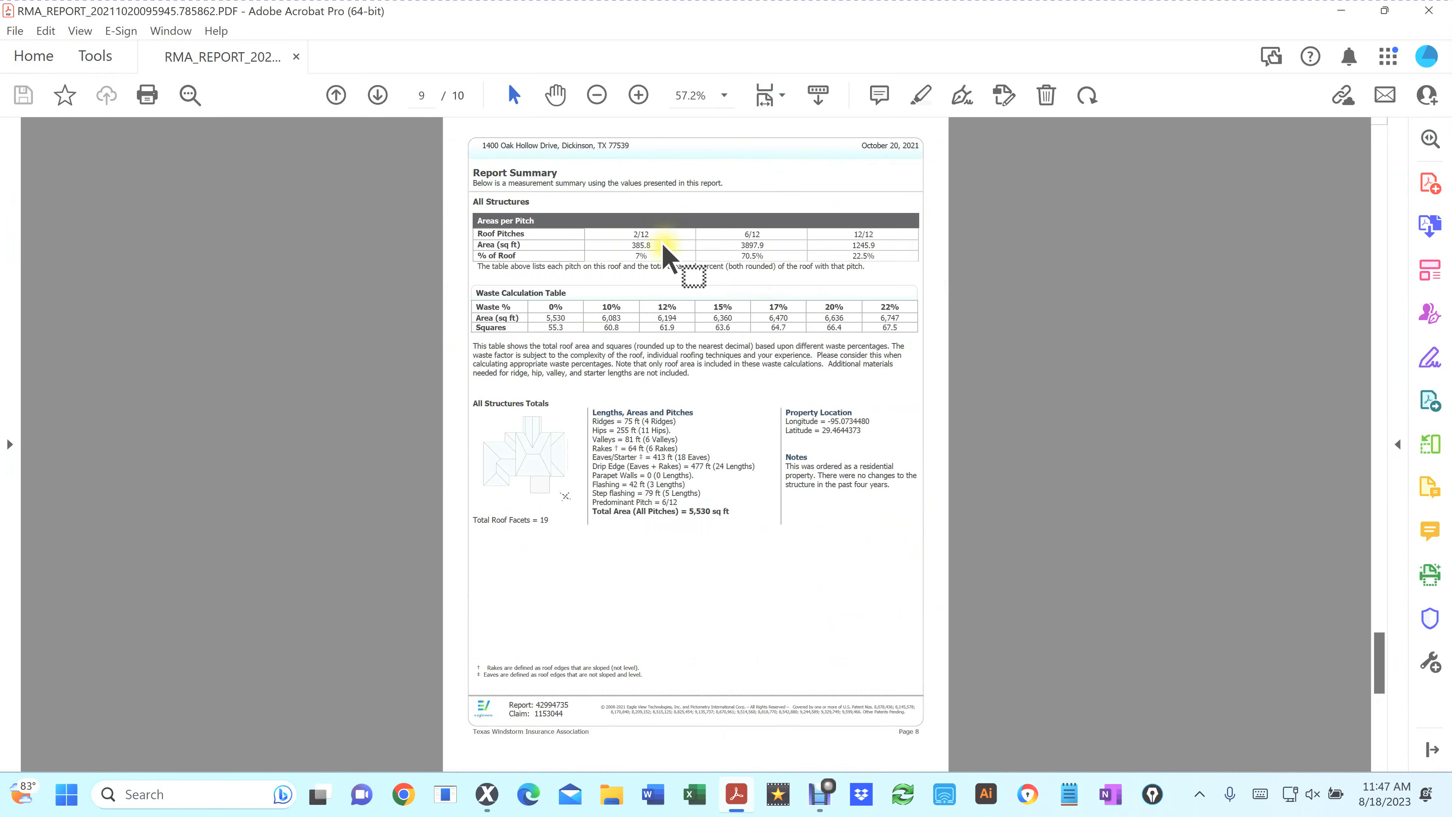
{"action": "scroll", "coordinate": [649, 252], "scroll_direction": "up", "scroll_amount": 4}
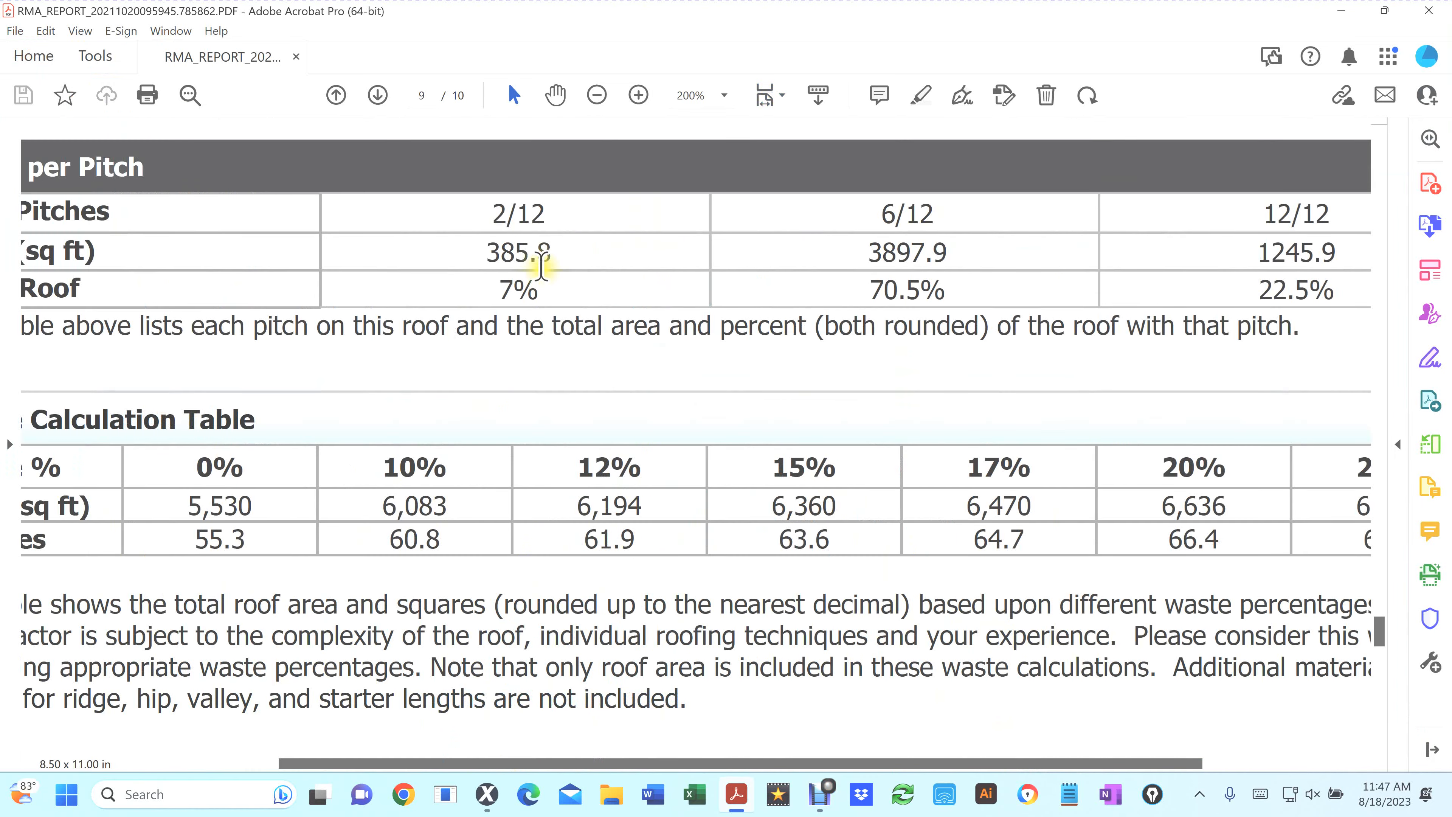
{"action": "scroll", "coordinate": [533, 254], "scroll_direction": "down", "scroll_amount": 2}
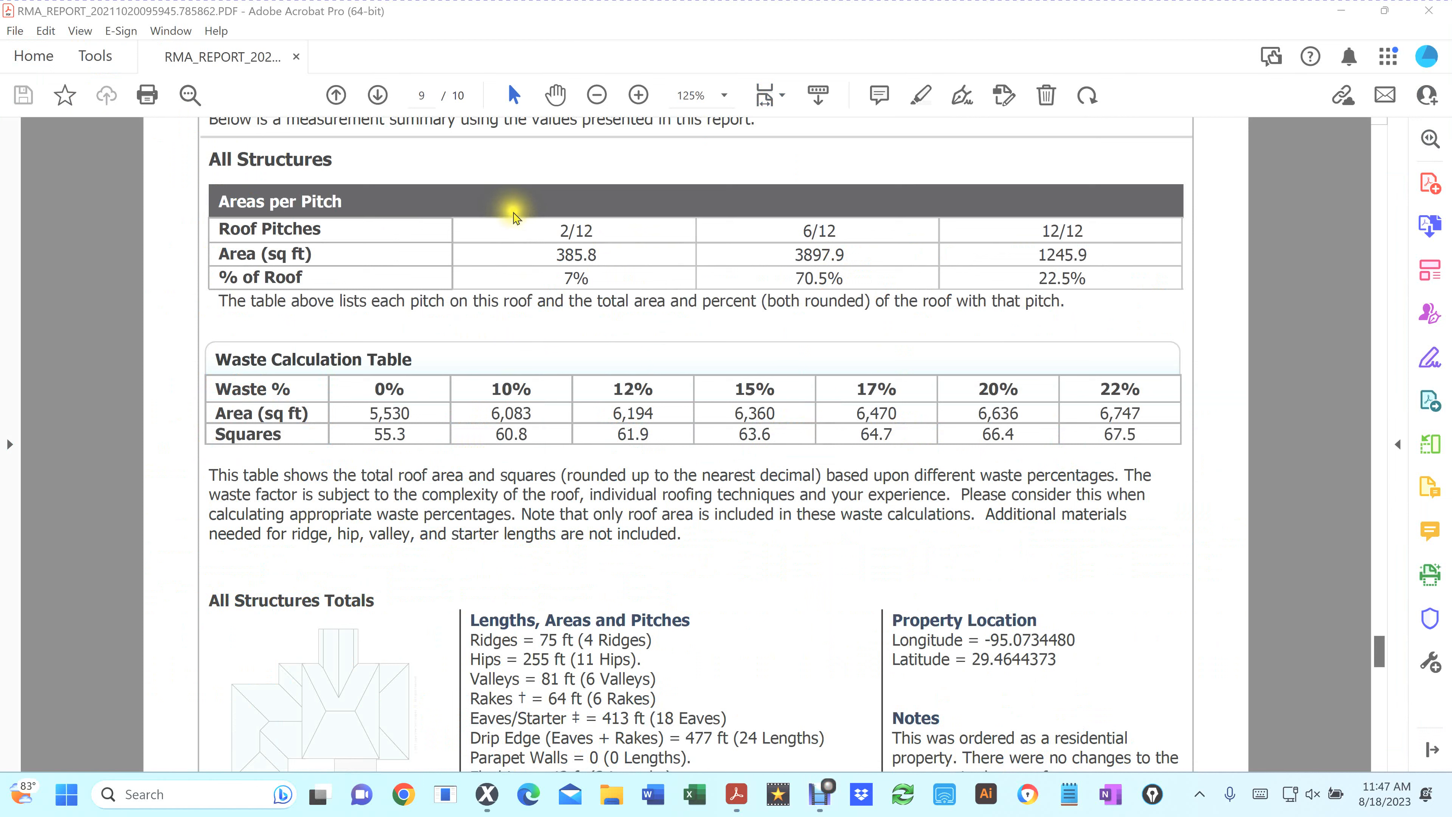
Draw rectangles around the 2/12, 6/12 and 12/12 columns of the Areas per Pitch table
{"action": "left_click_drag", "start_coordinate": [512, 211], "coordinate": [650, 303]}
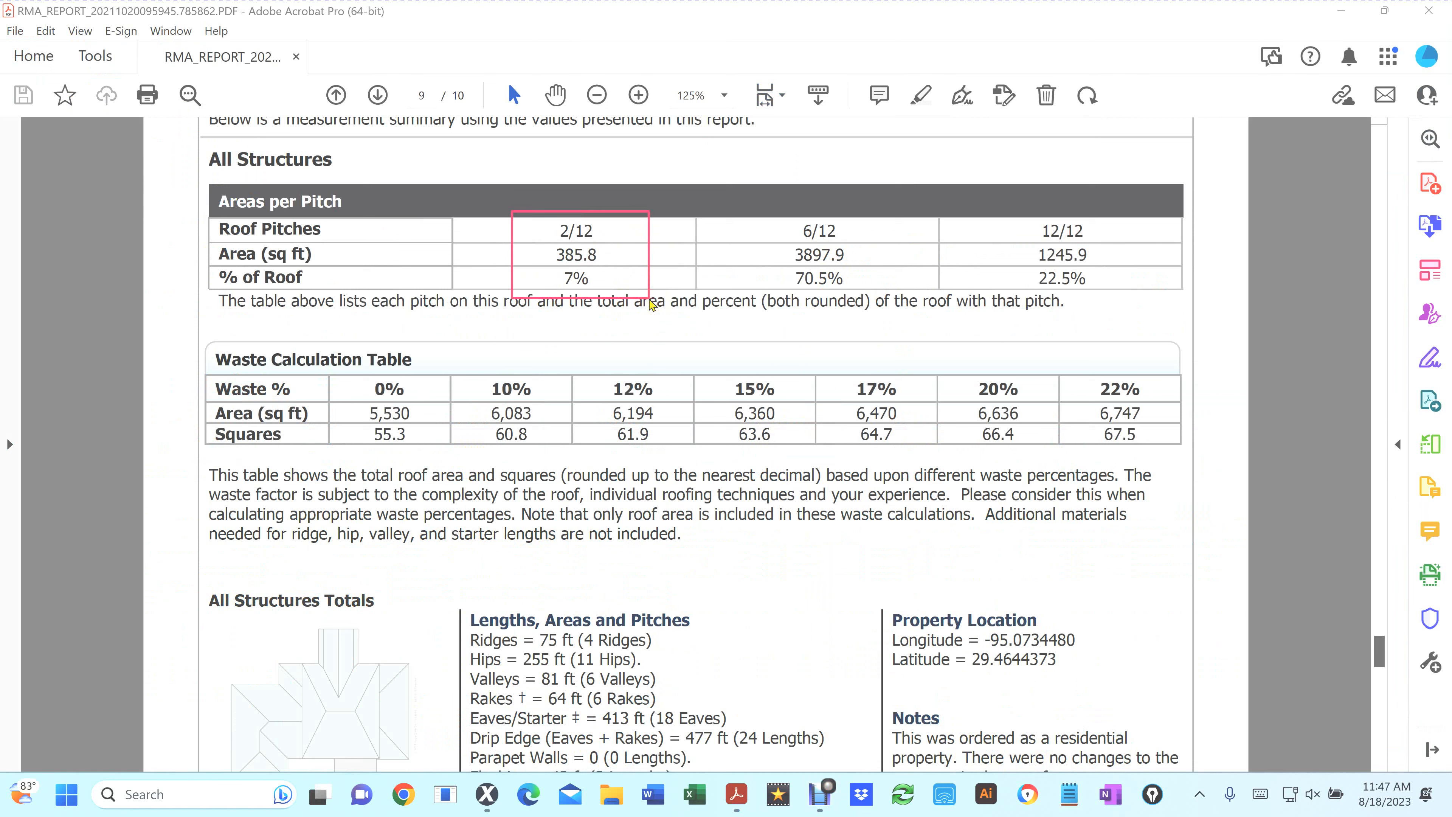
{"action": "left_click_drag", "start_coordinate": [753, 209], "coordinate": [884, 307]}
{"action": "left_click_drag", "start_coordinate": [984, 204], "coordinate": [1133, 303]}
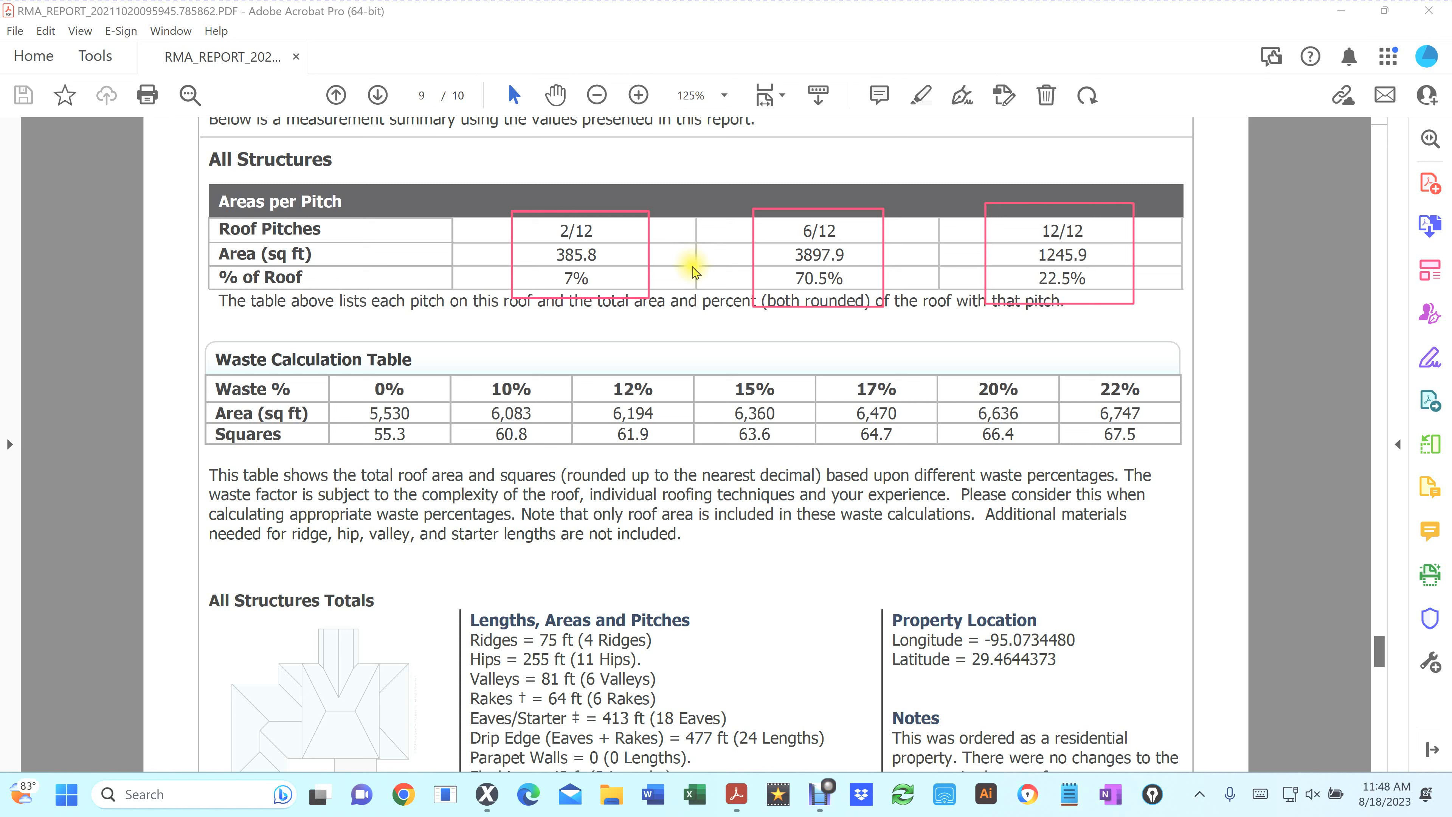
{"action": "left_click", "coordinate": [574, 255]}
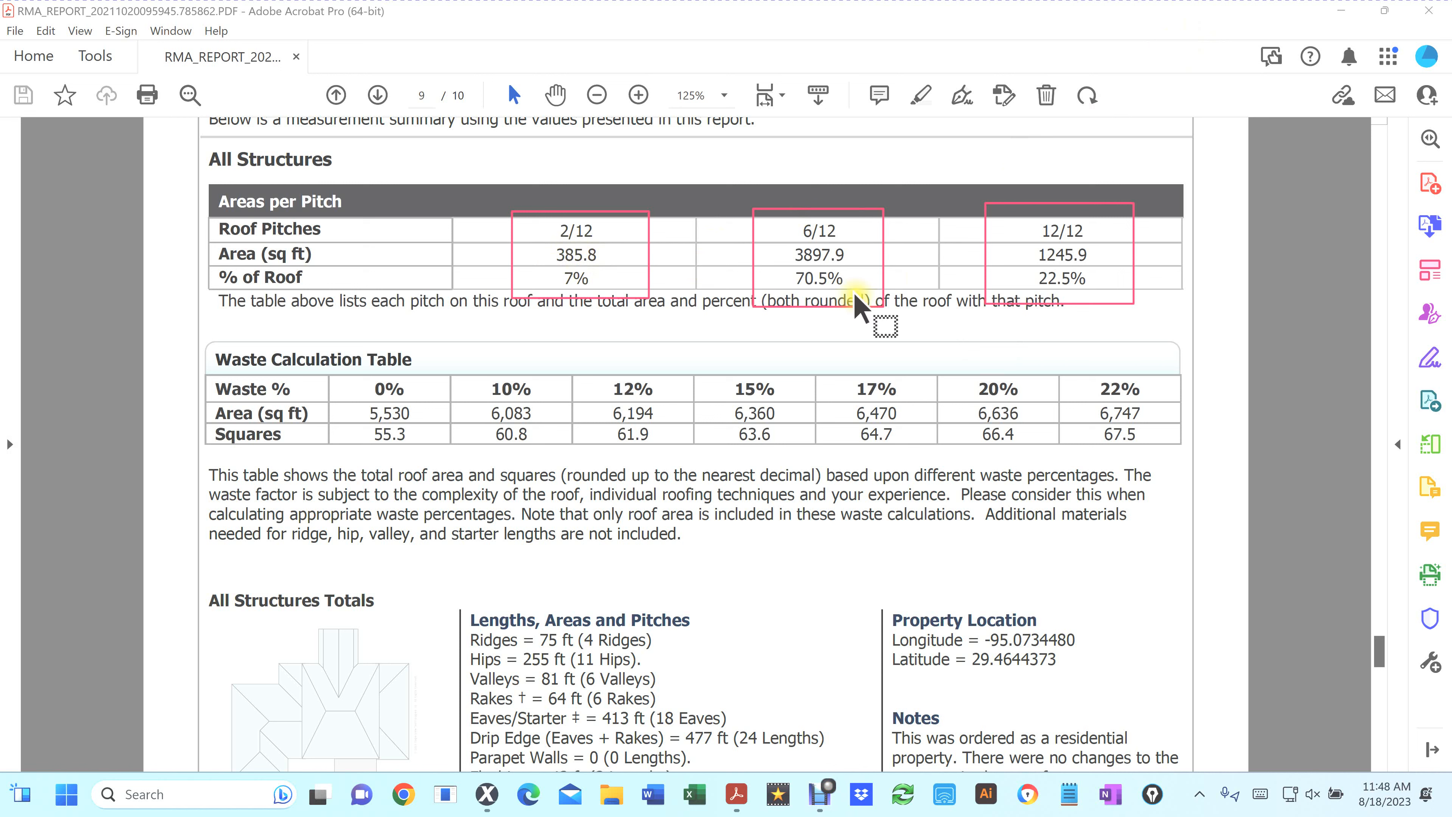
Export the roof sketch's face area table to a CSV file on the Desktop named with the user's first name
{"action": "left_click", "coordinate": [1426, 11]}
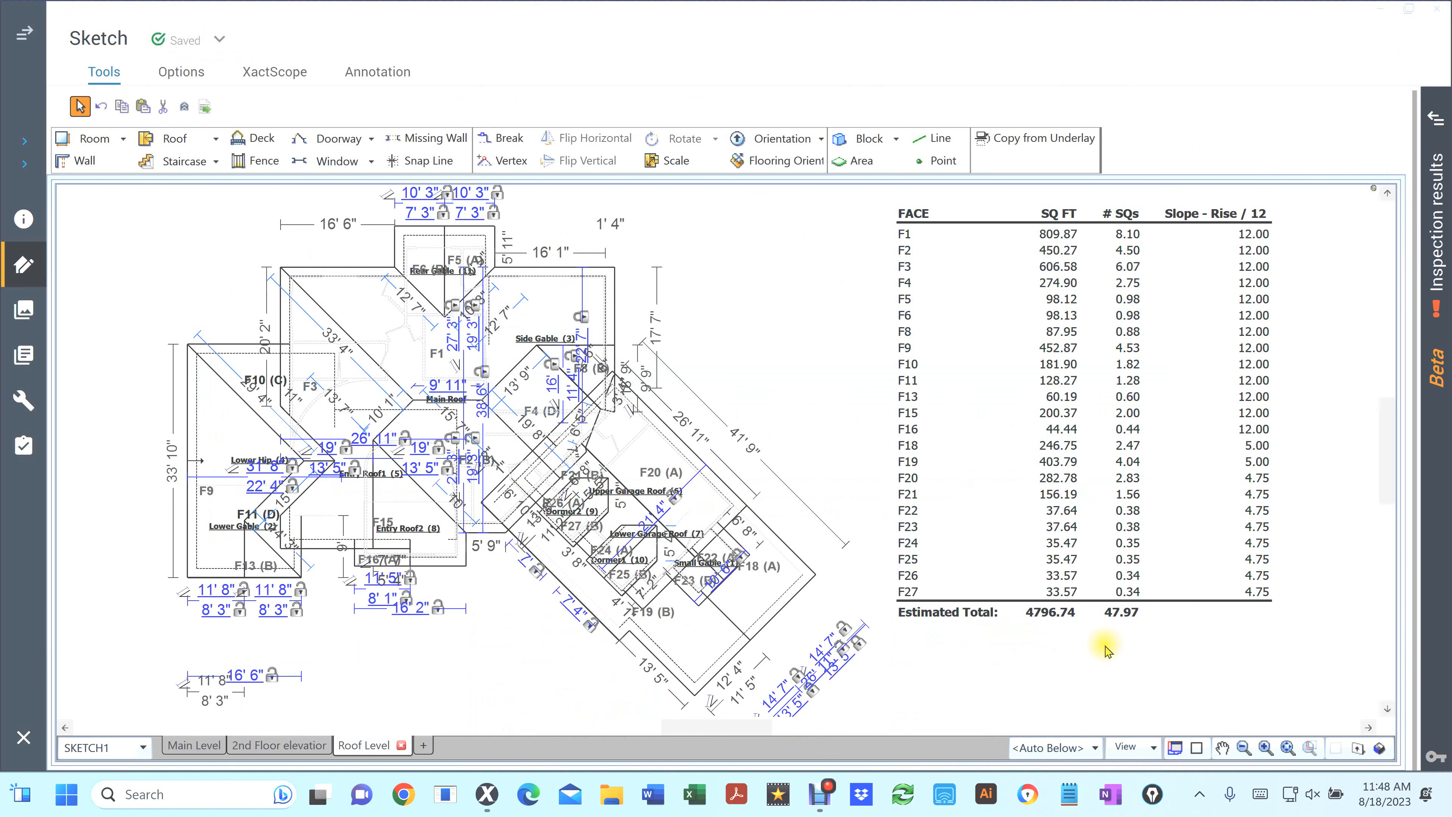
{"action": "right_click", "coordinate": [733, 261]}
{"action": "left_click", "coordinate": [844, 487]}
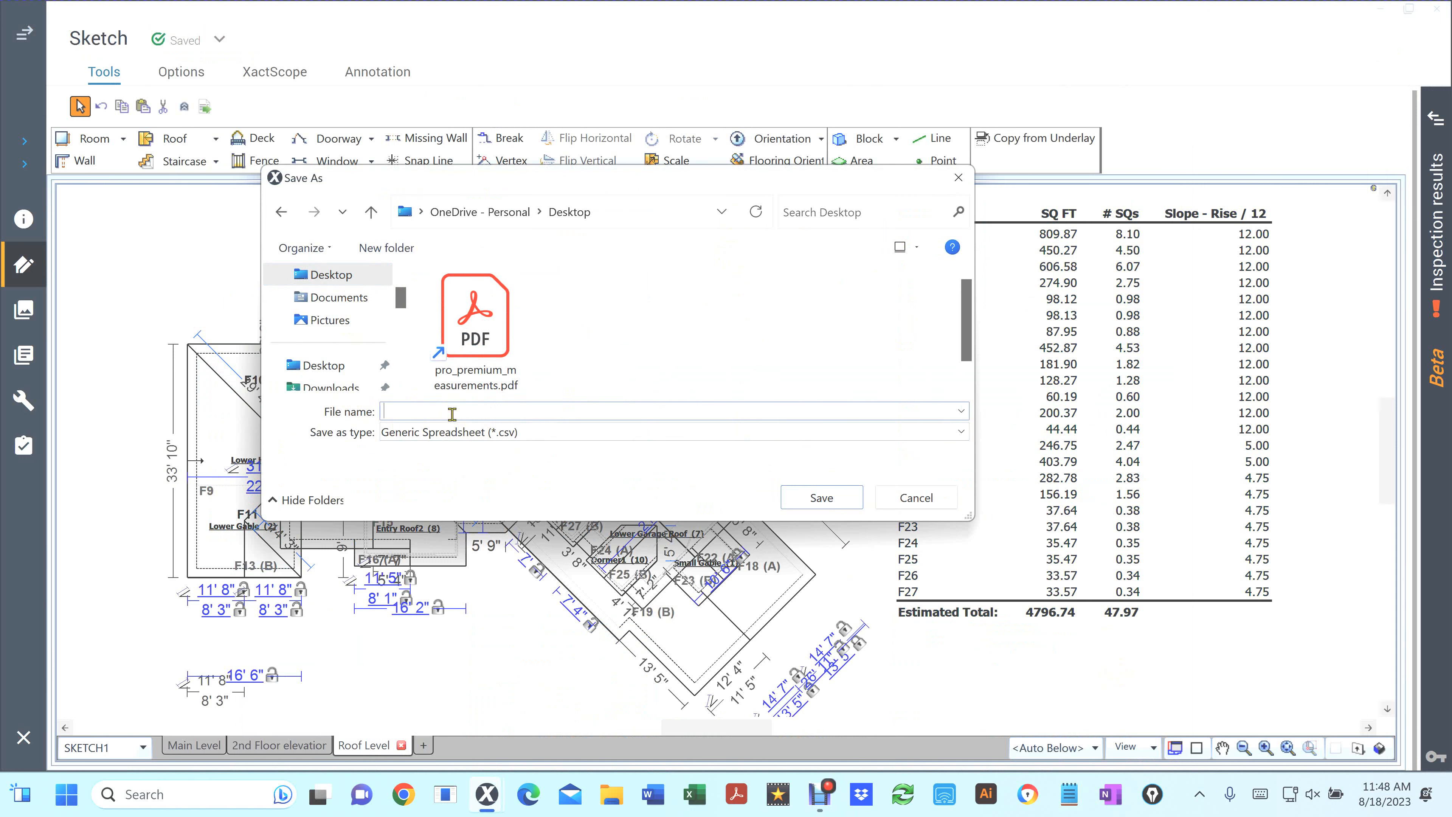
{"action": "type", "text": "Hector"}
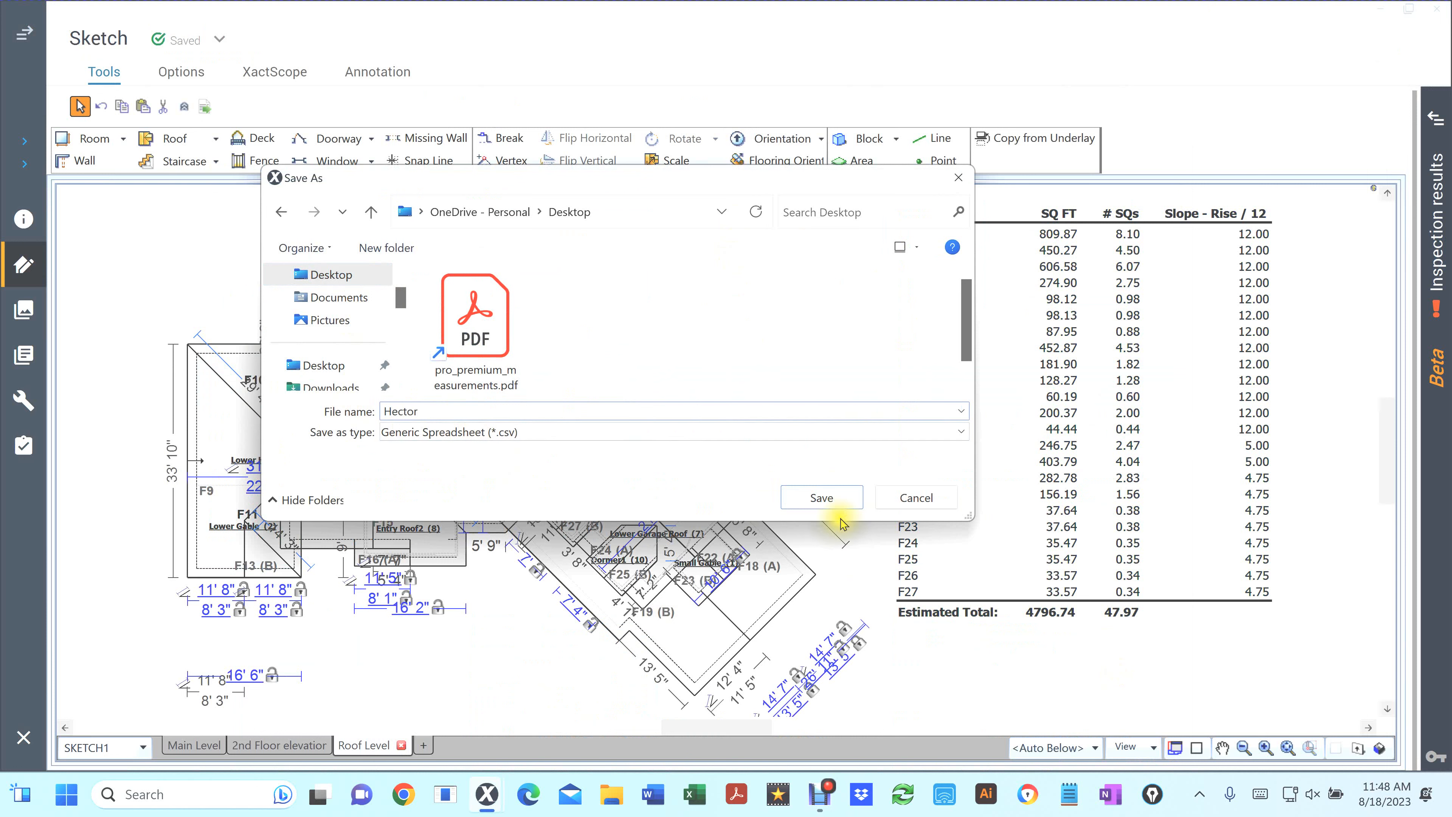
{"action": "left_click", "coordinate": [821, 497]}
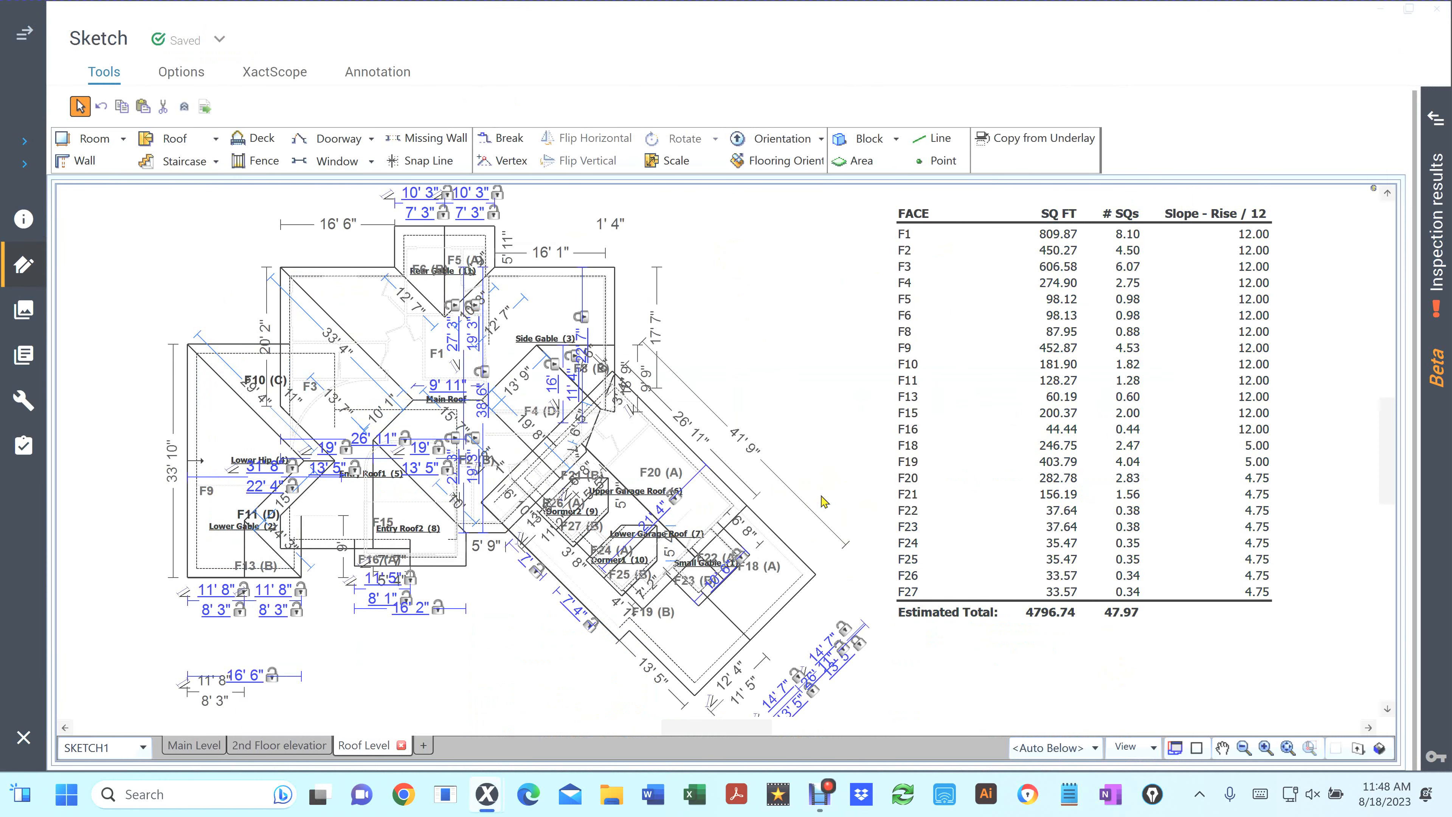
Open the exported CSV file from the desktop in Excel
{"action": "key", "text": "super+d"}
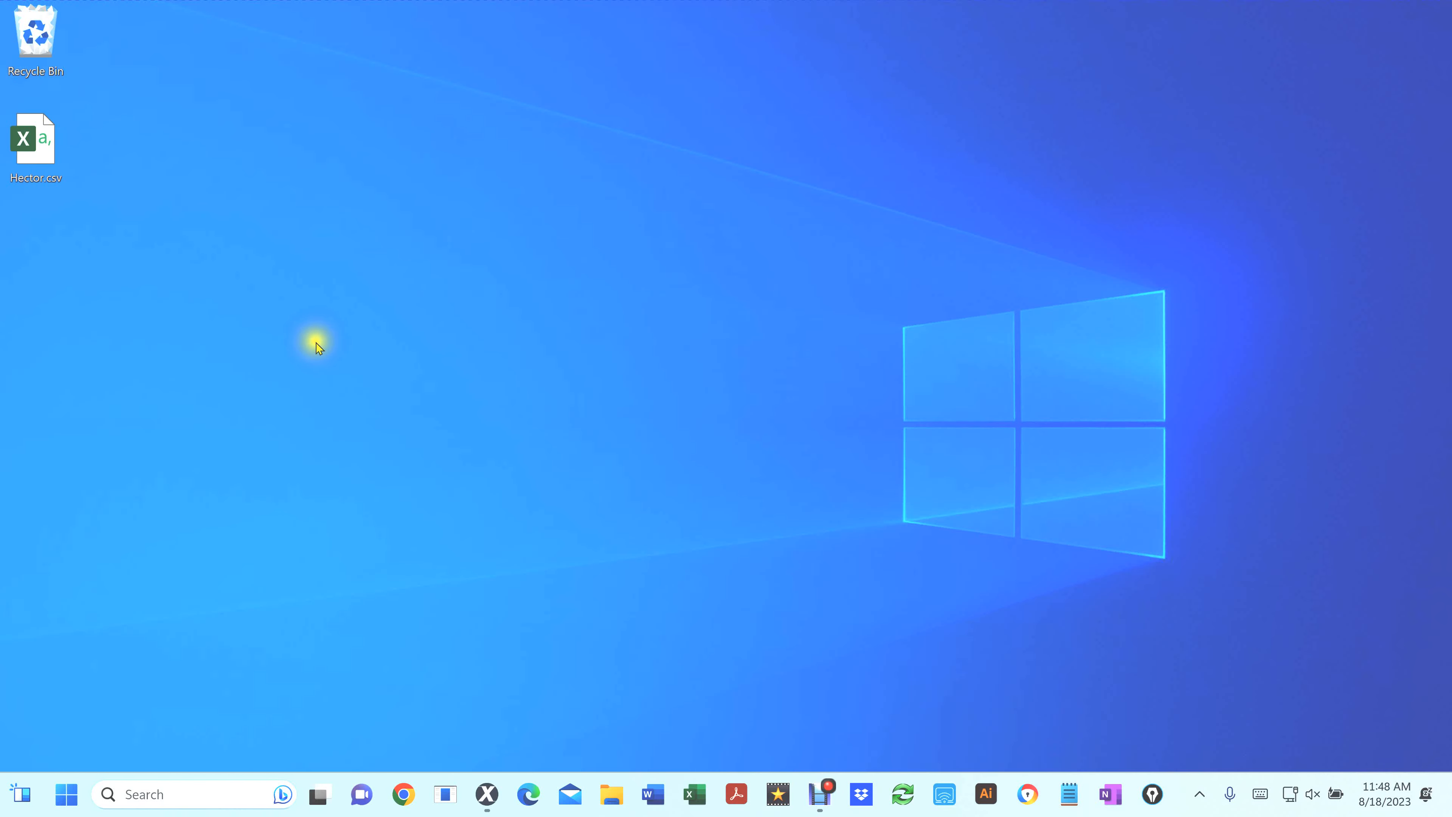
{"action": "left_click", "coordinate": [35, 140]}
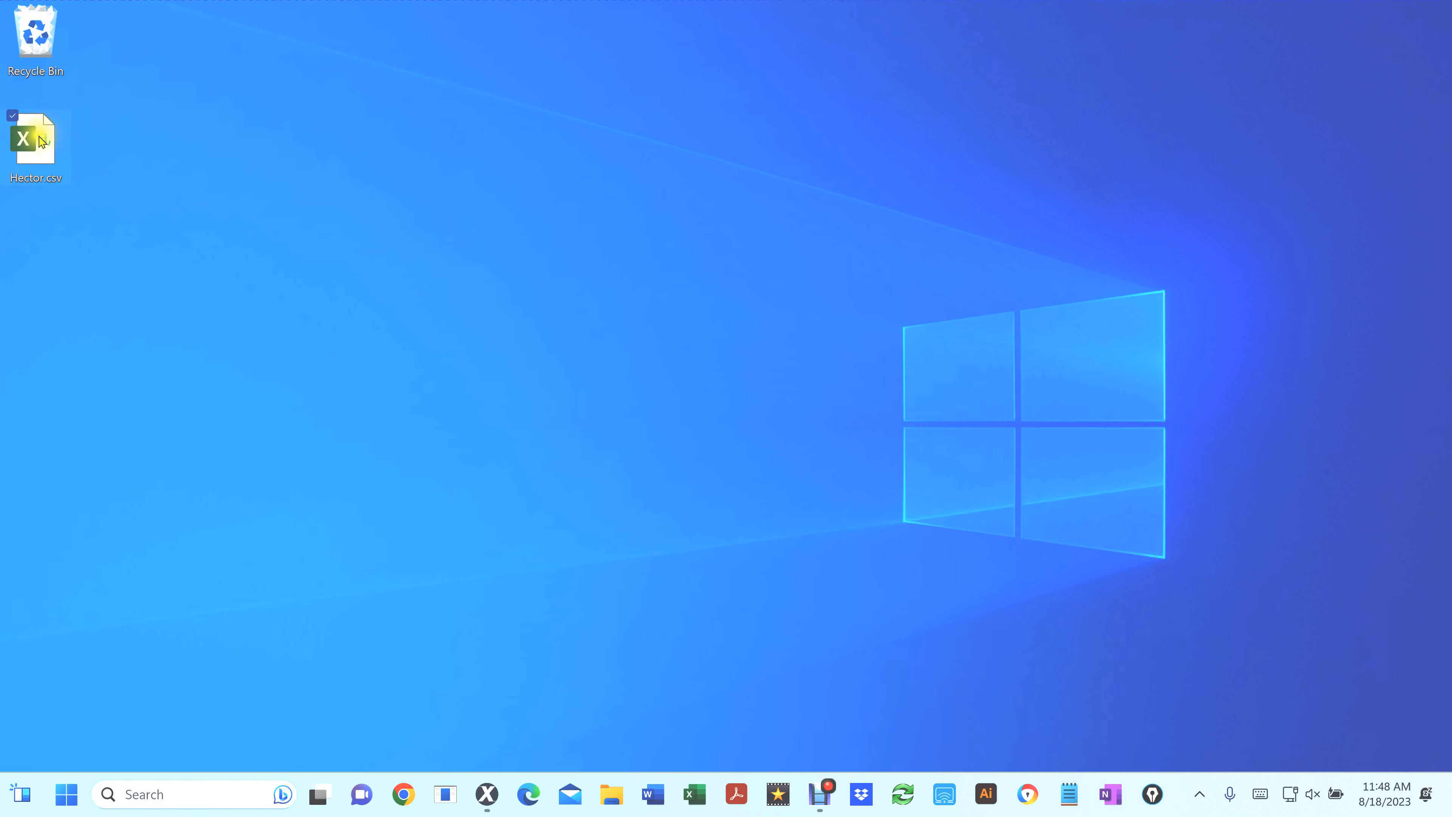
{"action": "double_click", "coordinate": [35, 136]}
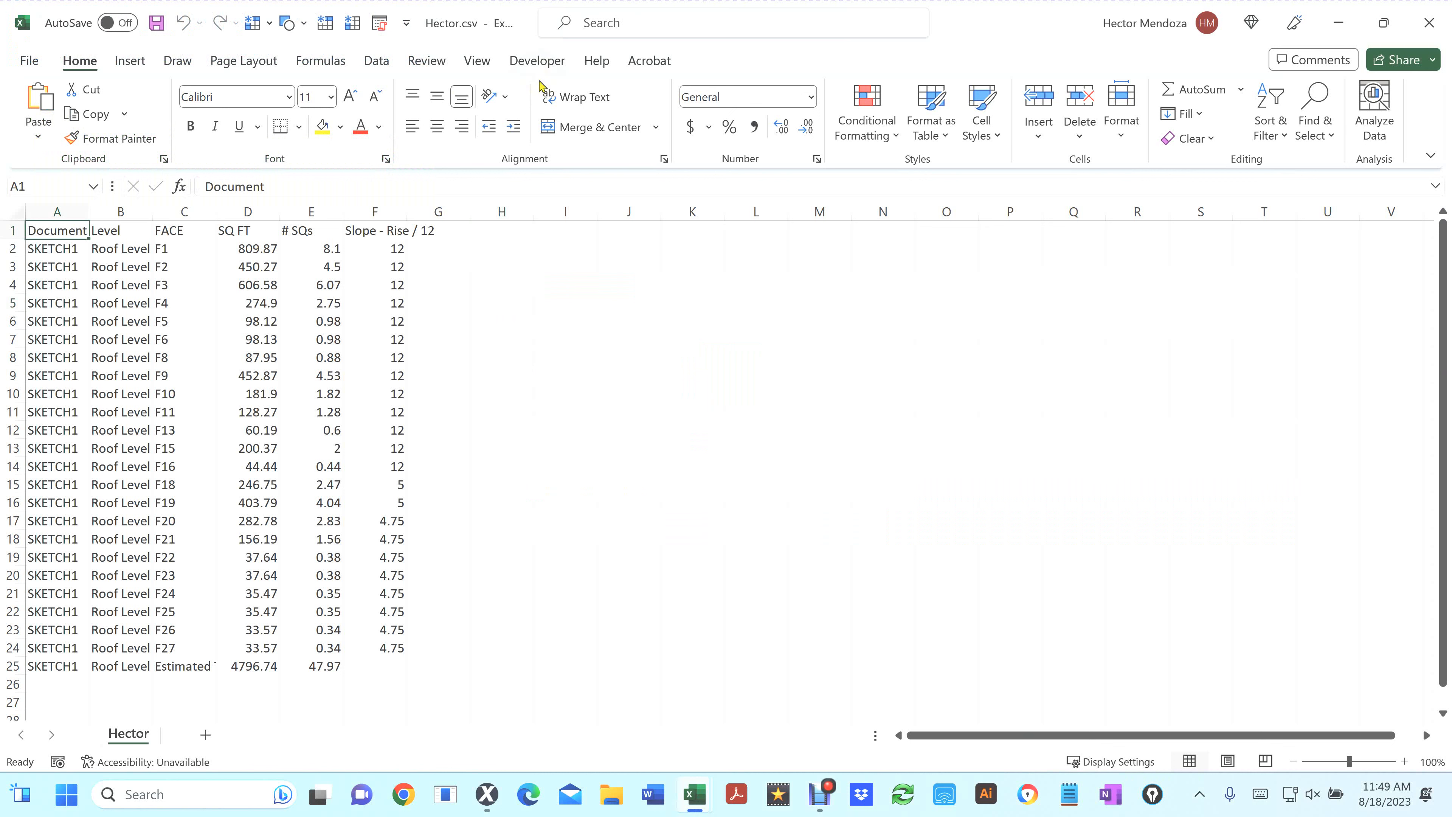
Run the PERSONAL.XLSB Pitch_Totals macro on the spreadsheet
{"action": "left_click", "coordinate": [381, 27]}
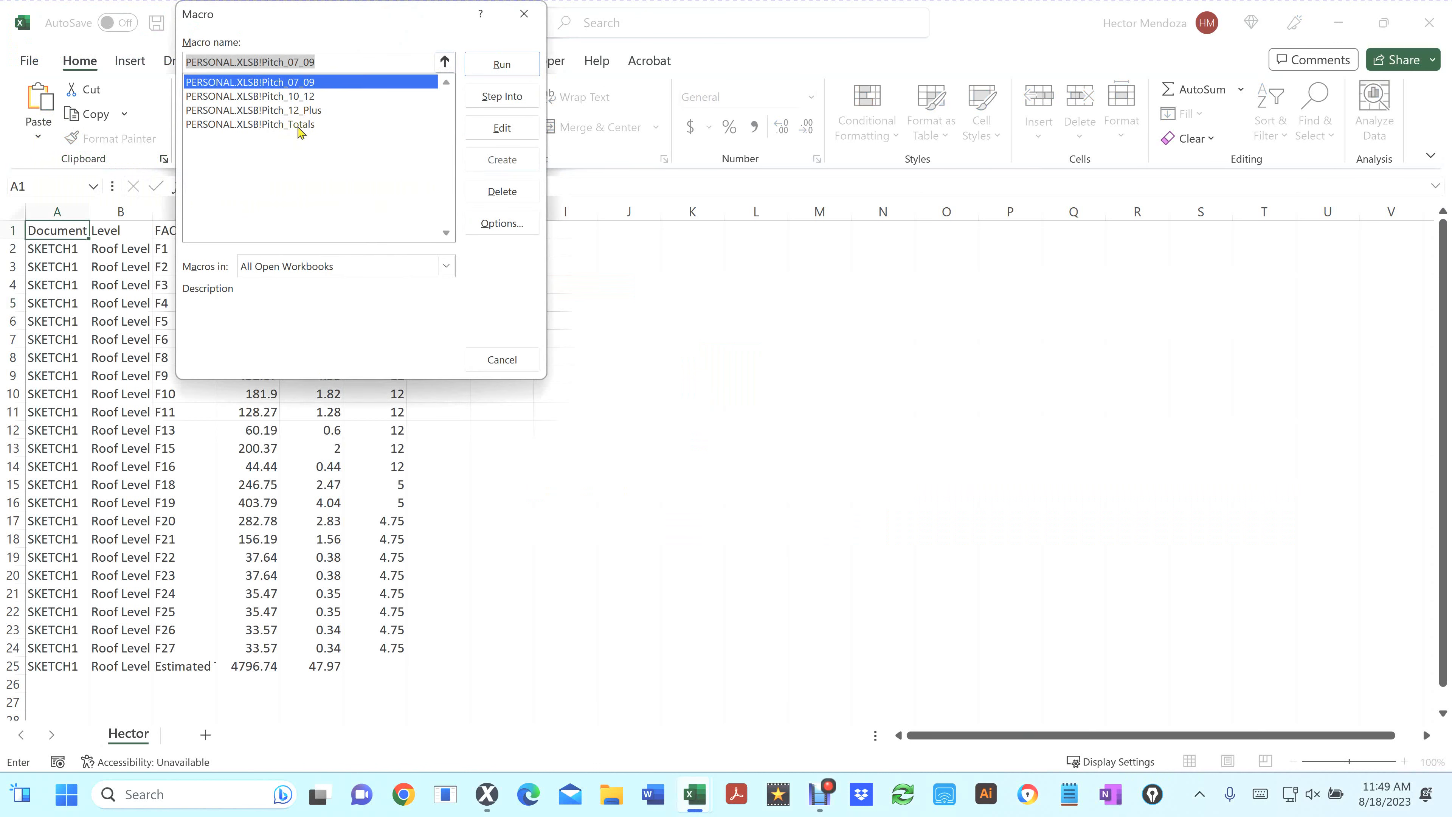
{"action": "left_click", "coordinate": [298, 128]}
{"action": "double_click", "coordinate": [298, 127]}
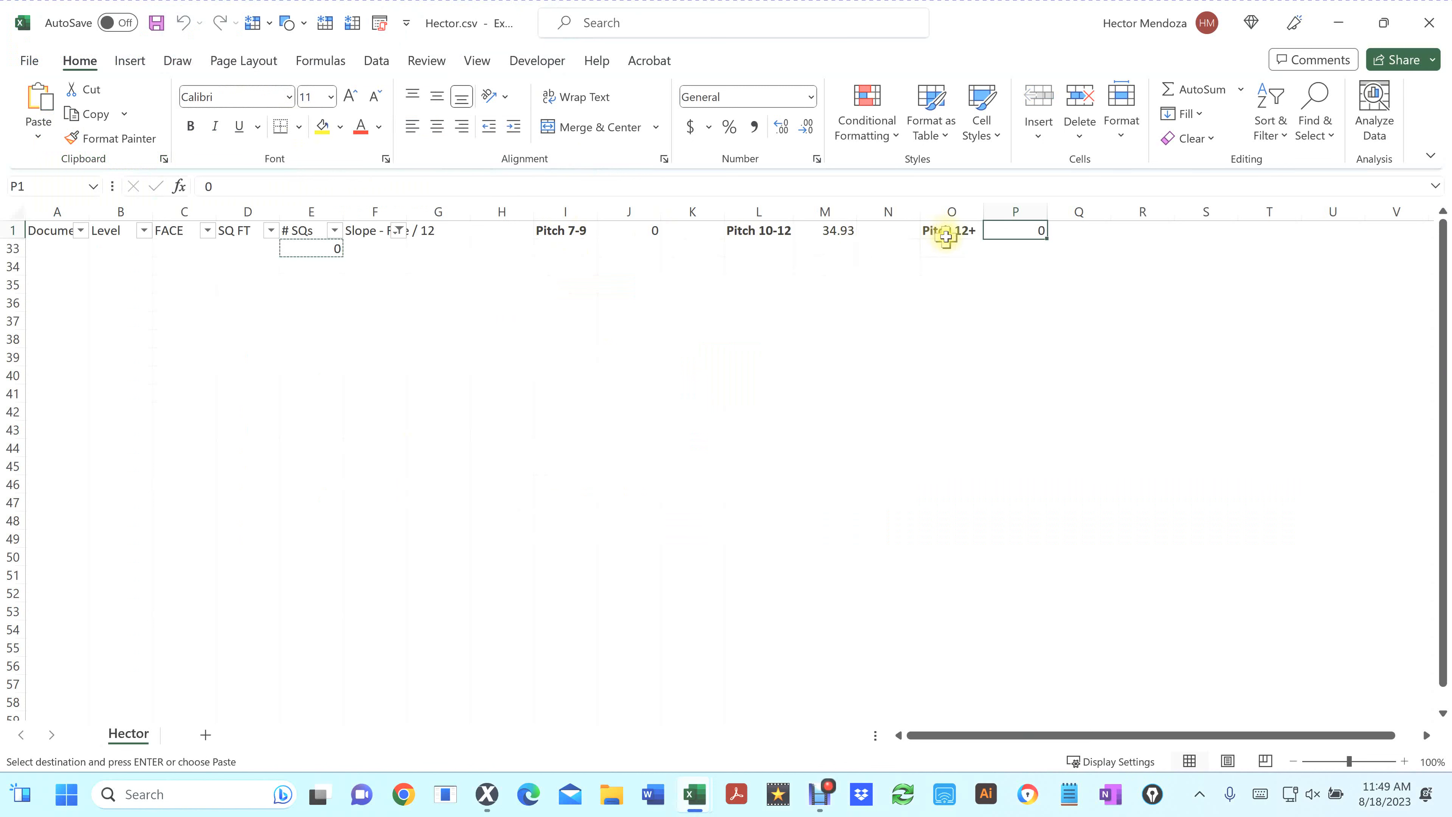
{"action": "left_click", "coordinate": [399, 232]}
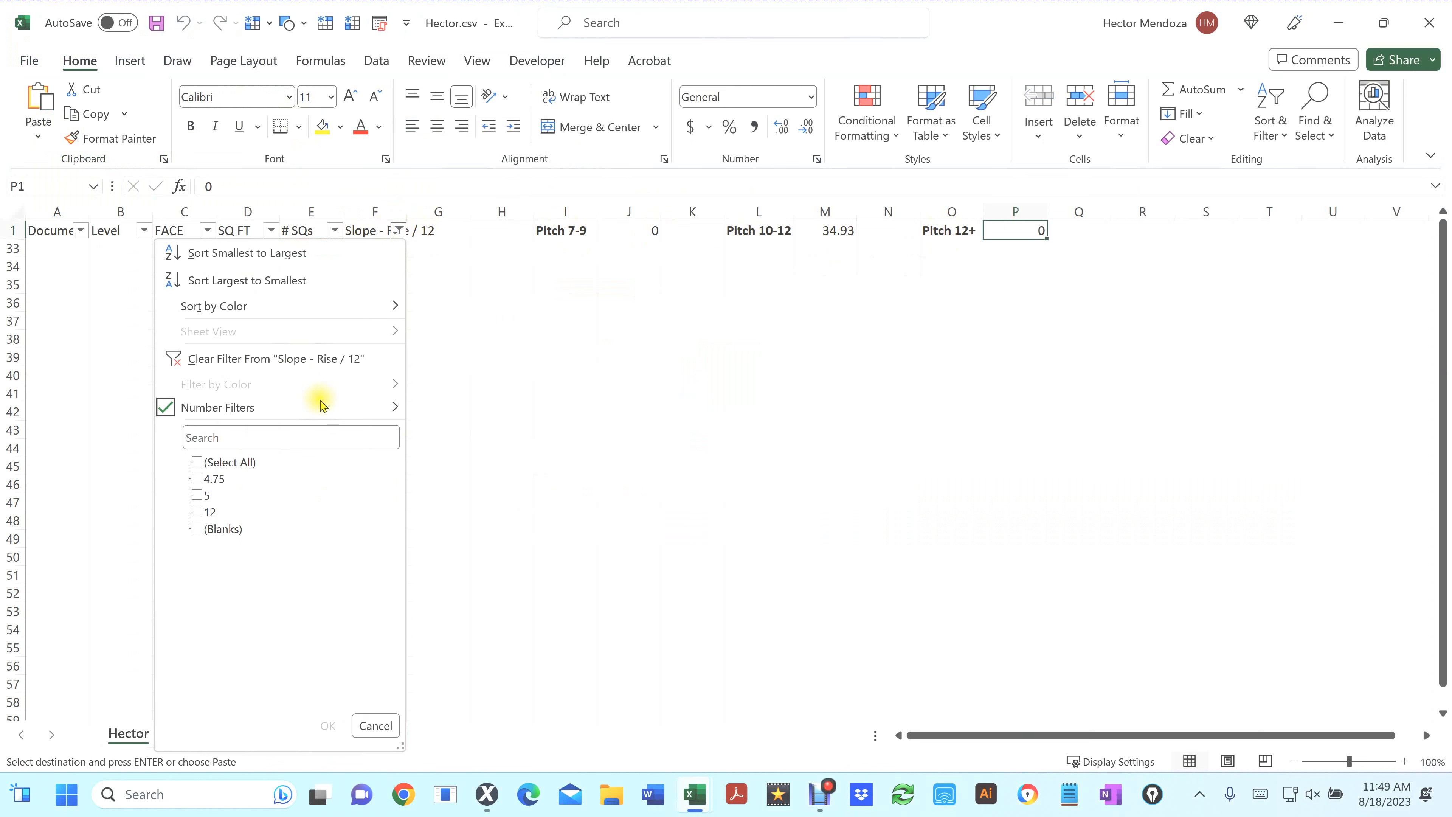
{"action": "left_click", "coordinate": [197, 462]}
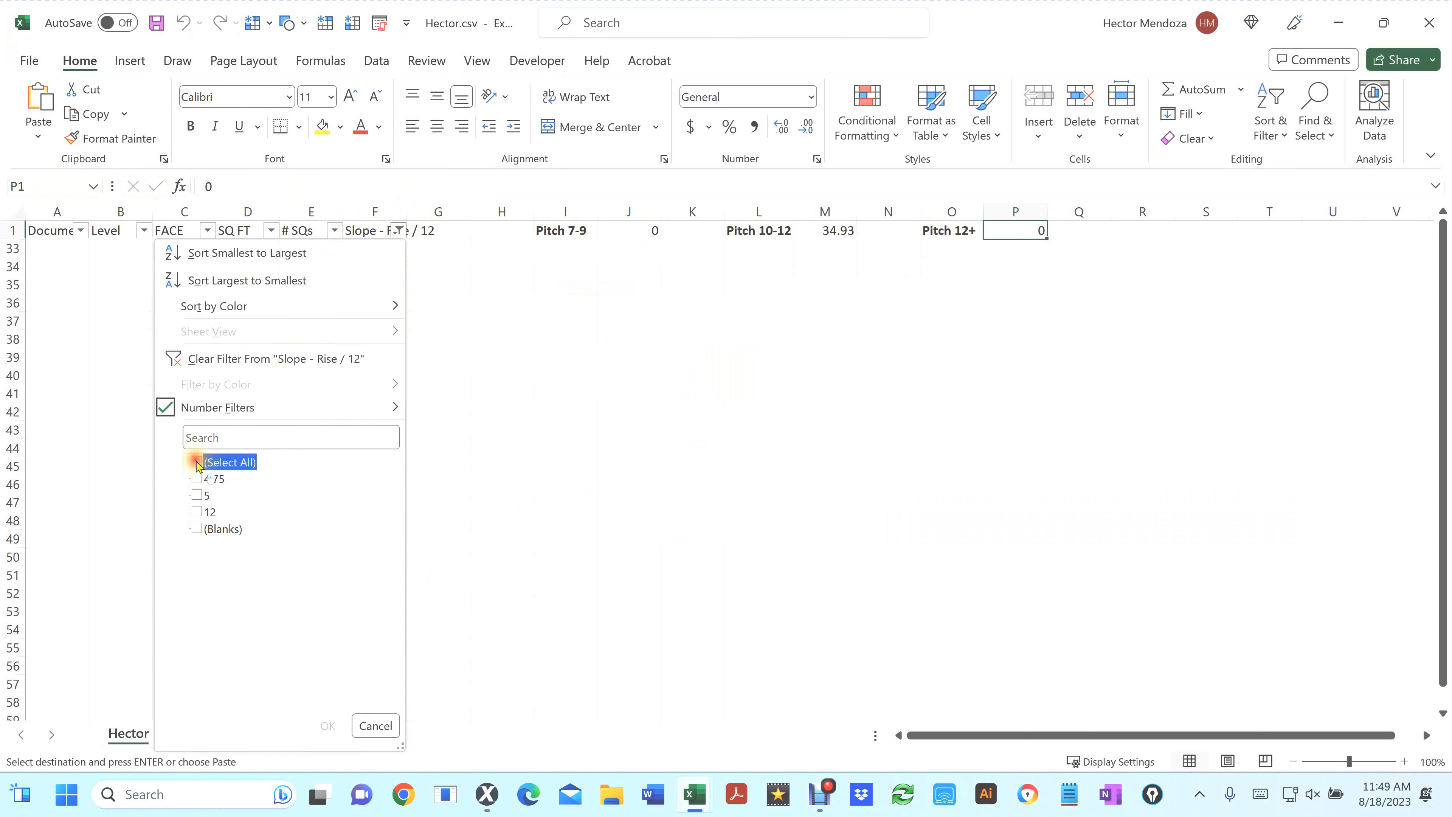
{"action": "left_click", "coordinate": [375, 725]}
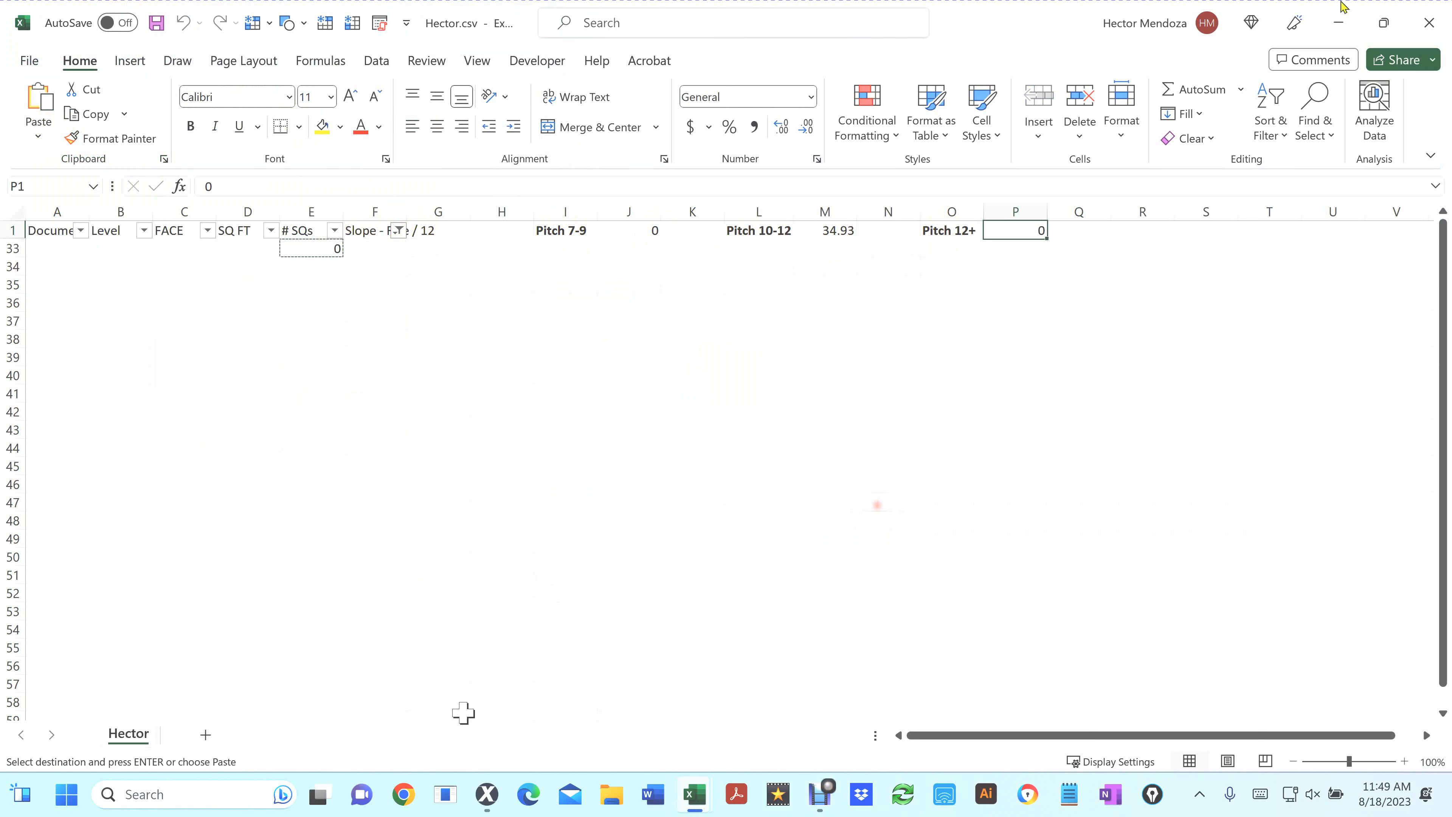
Close the spreadsheet without saving, along with the personal macro workbook
{"action": "left_click", "coordinate": [1429, 29]}
{"action": "left_click", "coordinate": [741, 421]}
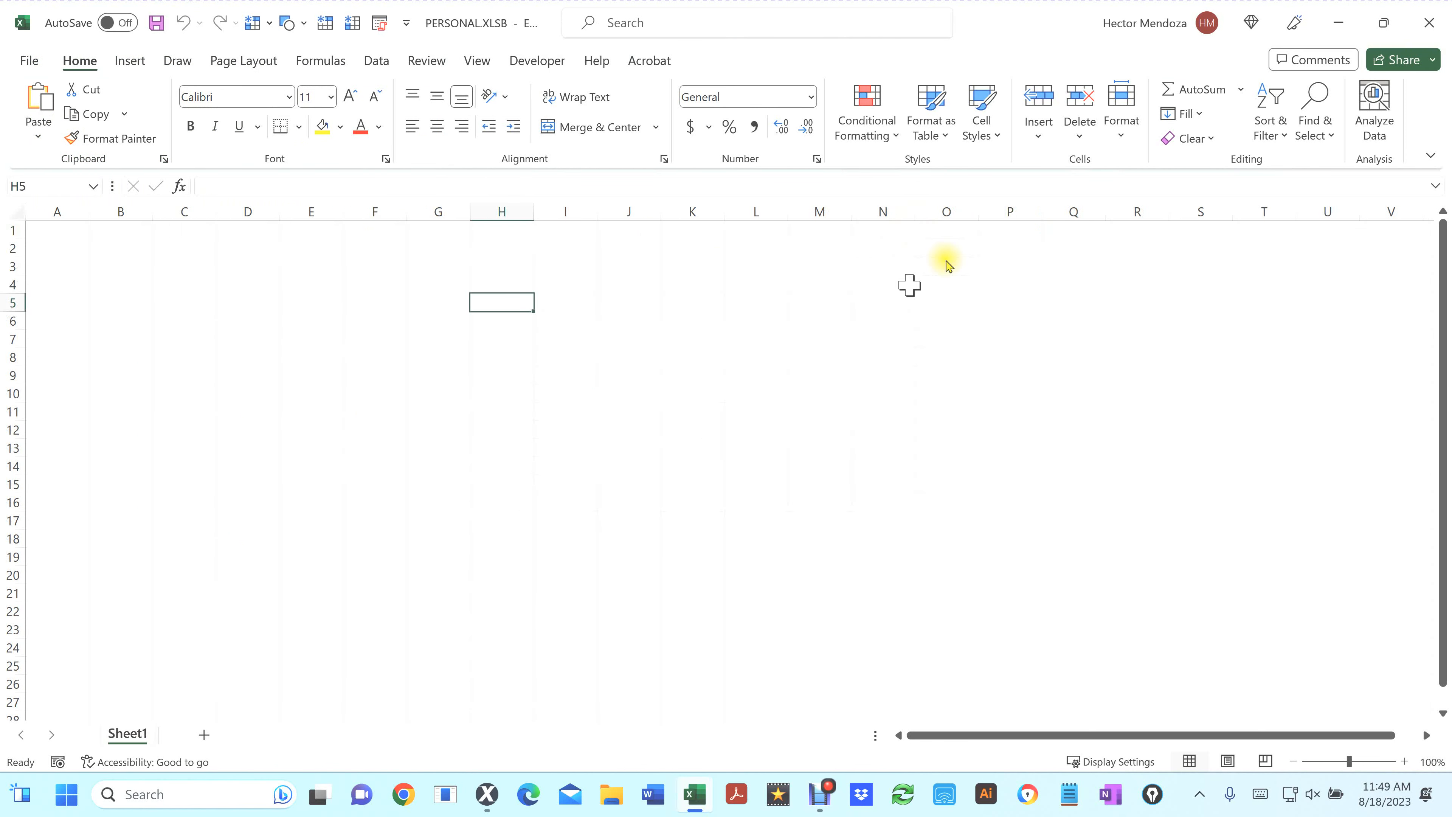
{"action": "left_click", "coordinate": [1430, 23]}
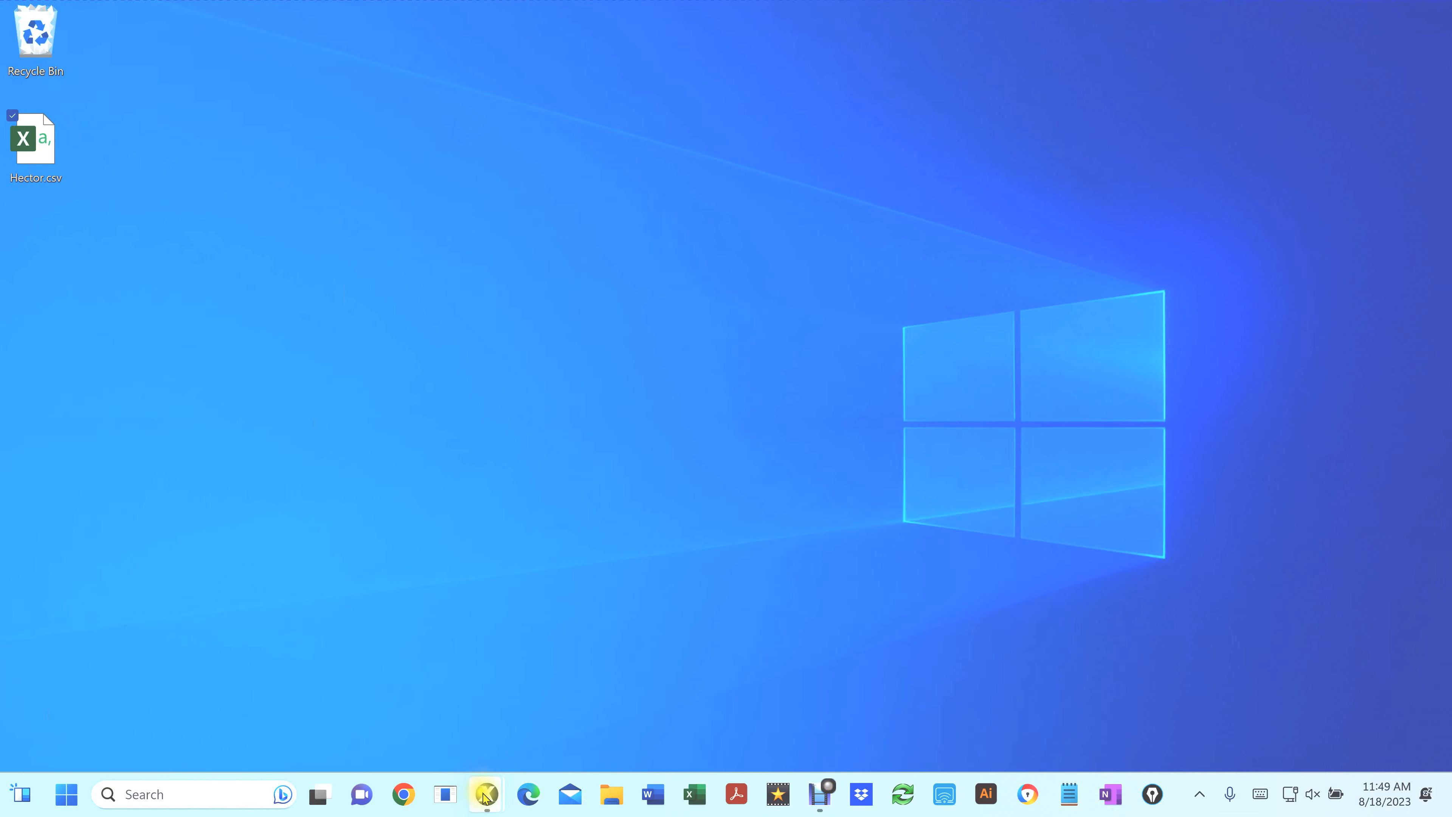
{"action": "mouse_move", "coordinate": [490, 796]}
{"action": "left_click", "coordinate": [557, 691]}
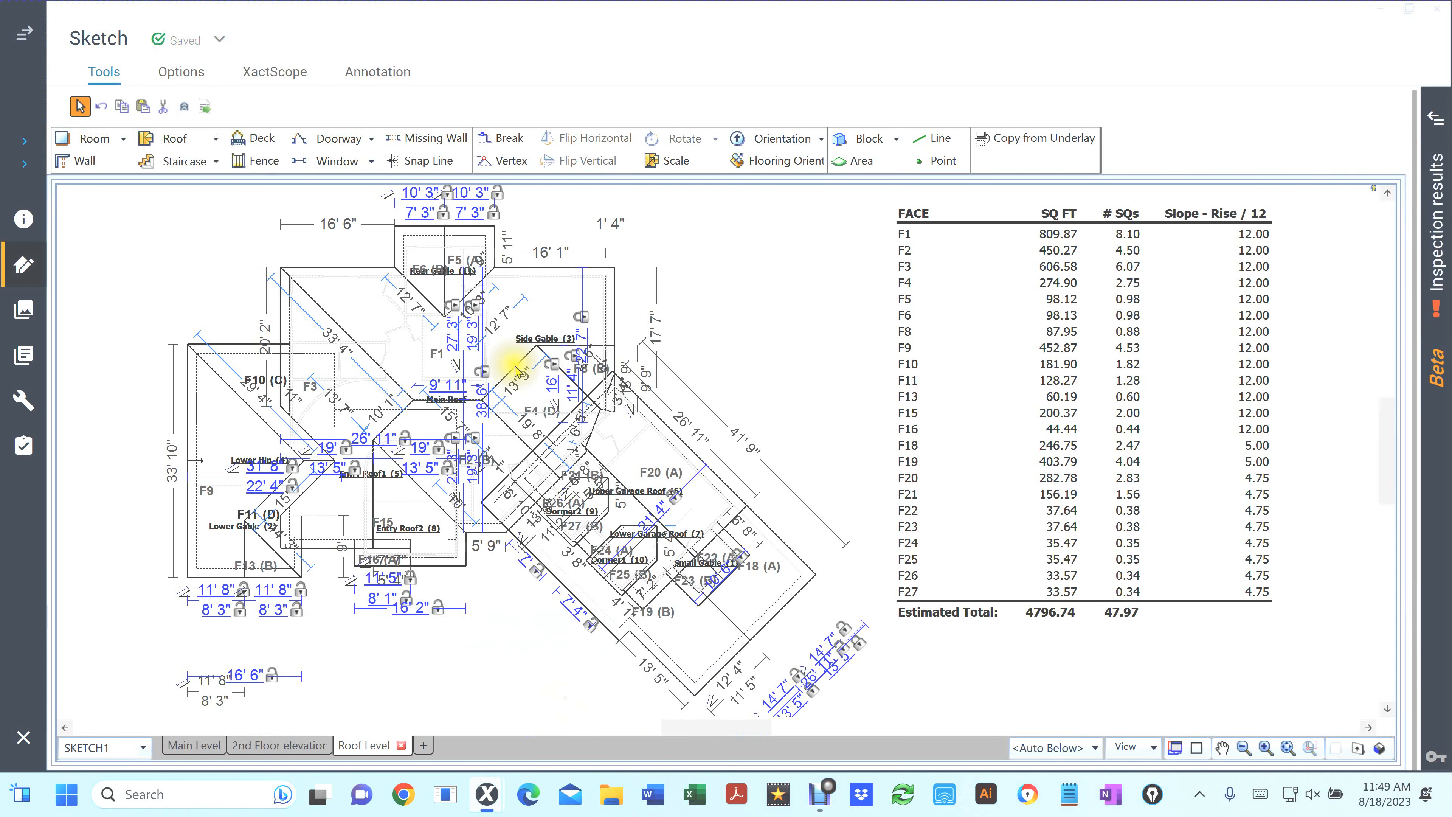
{"action": "left_click", "coordinate": [103, 107]}
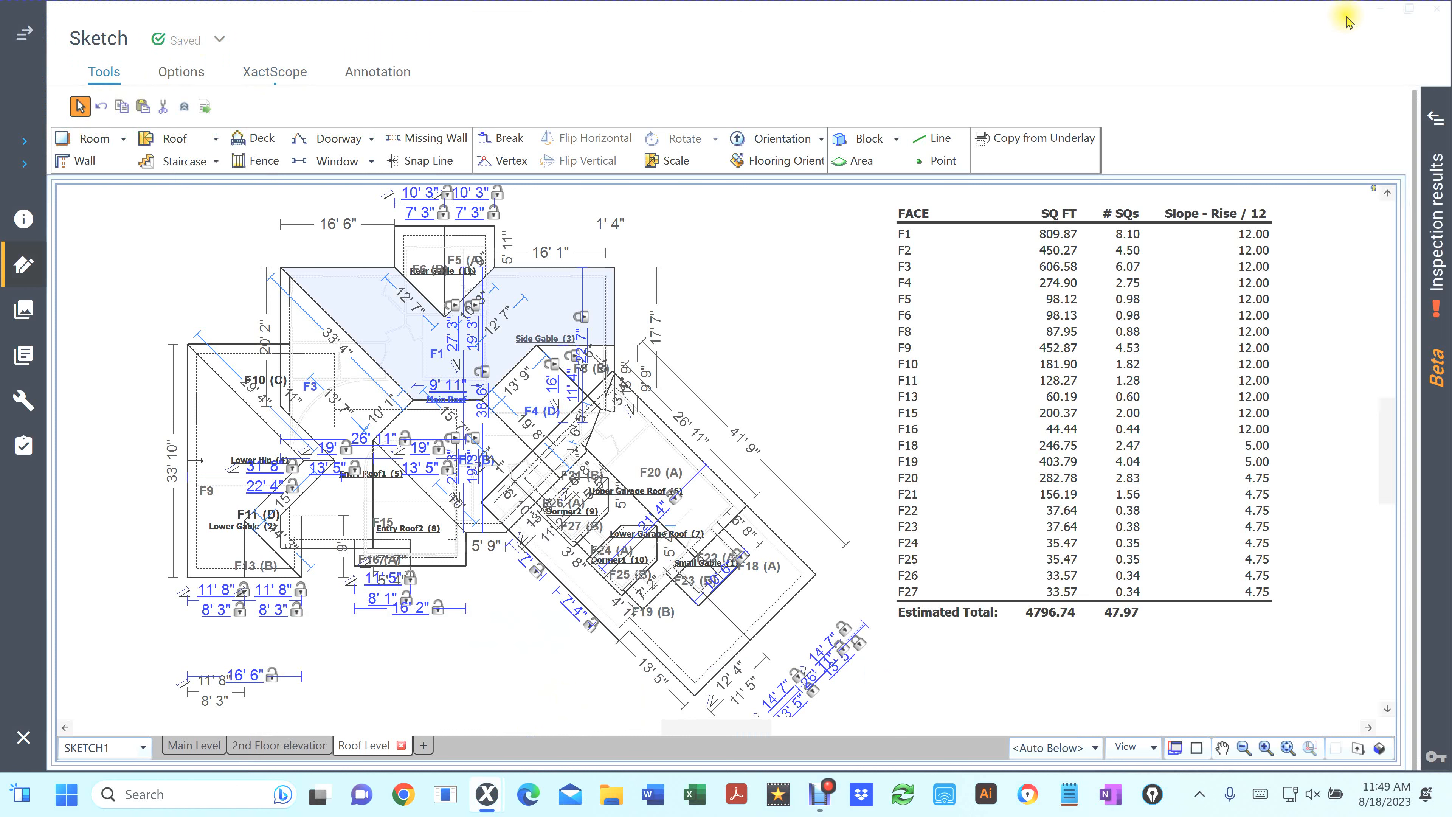
{"action": "left_click", "coordinate": [1435, 12]}
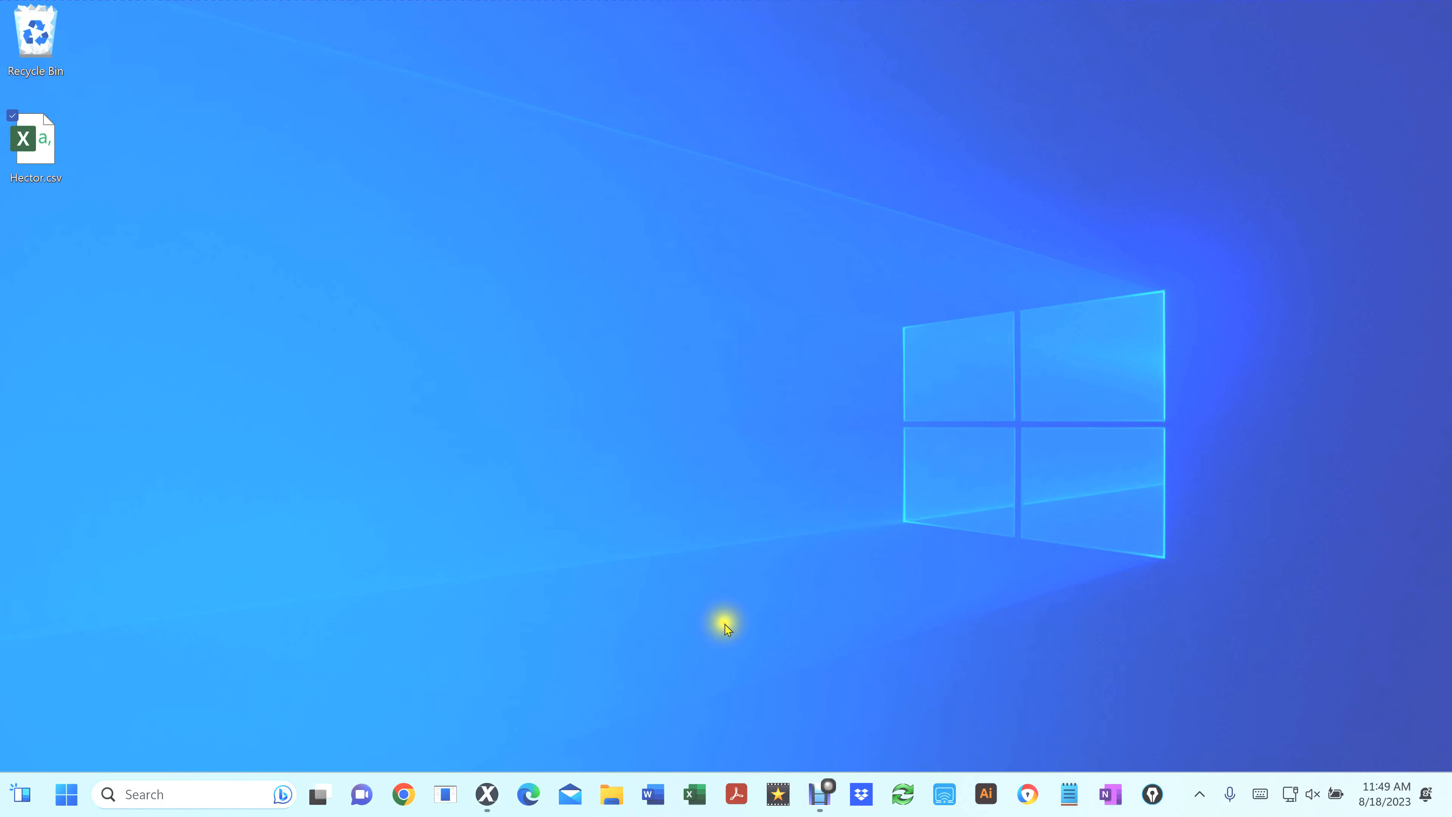
{"action": "left_click", "coordinate": [486, 797]}
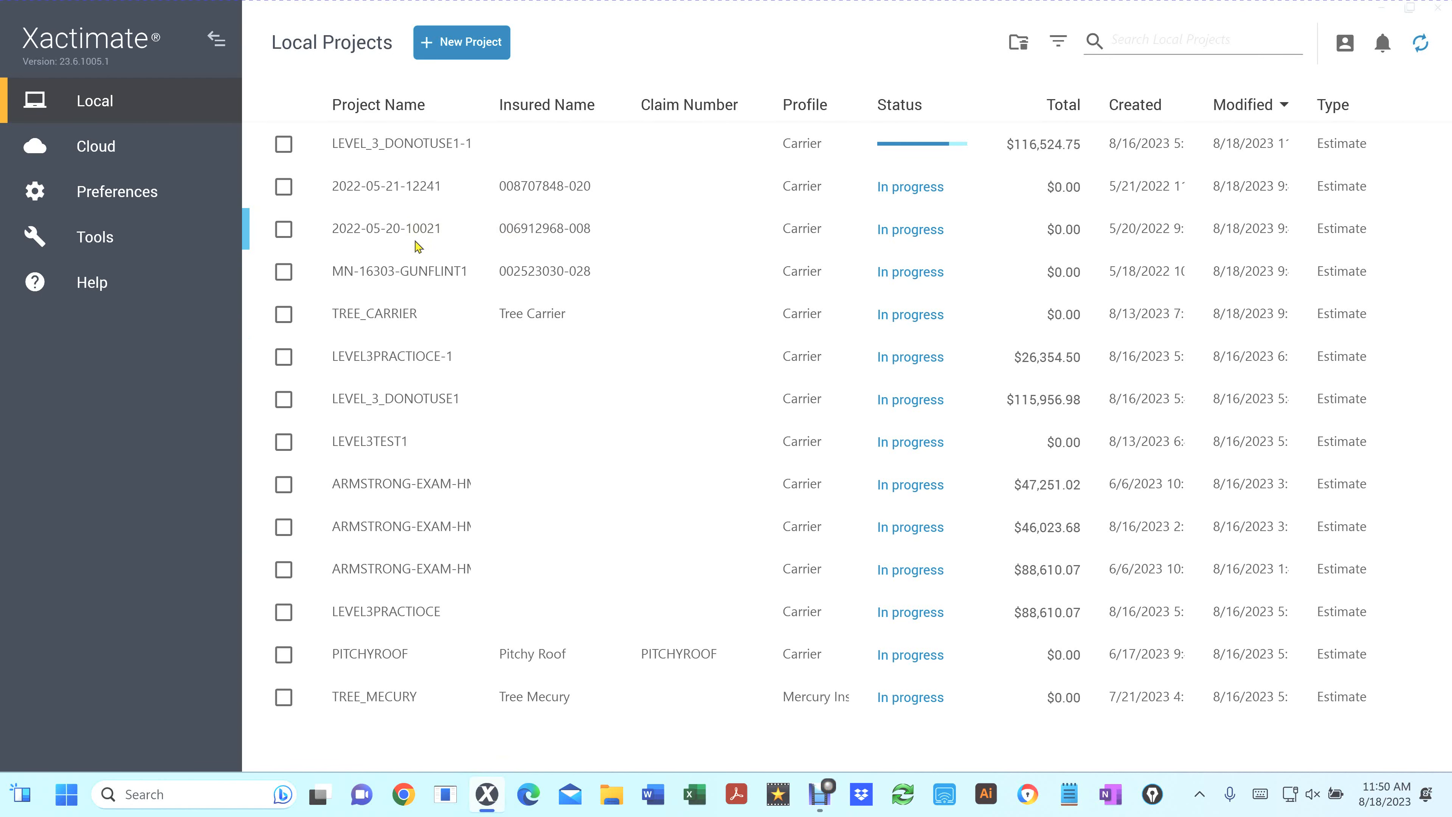
{"action": "double_click", "coordinate": [366, 232]}
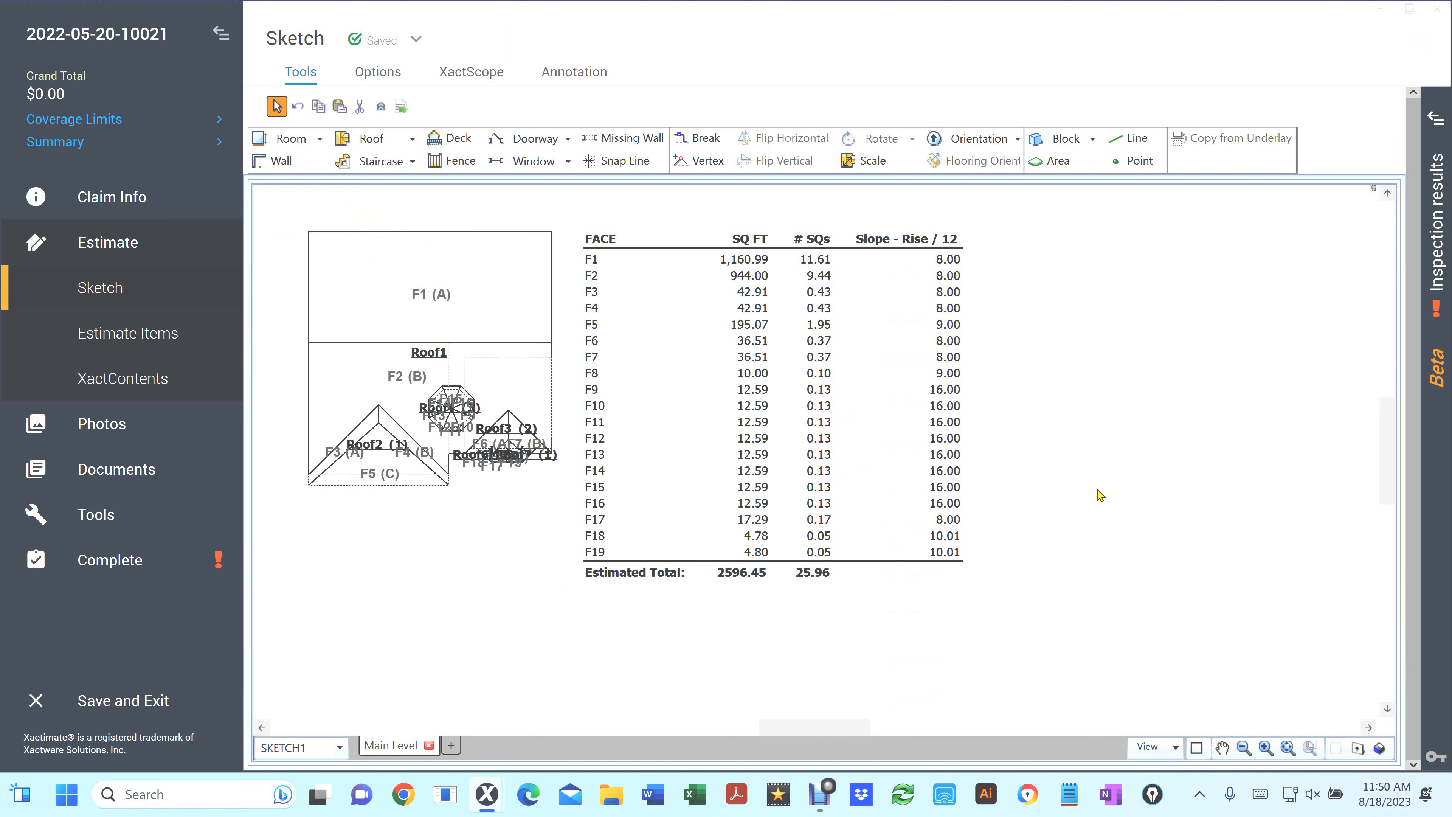
Export this sketch's face area table to a second CSV file on the Desktop, adding 2 to the name
{"action": "right_click", "coordinate": [1037, 405]}
{"action": "left_click", "coordinate": [1087, 635]}
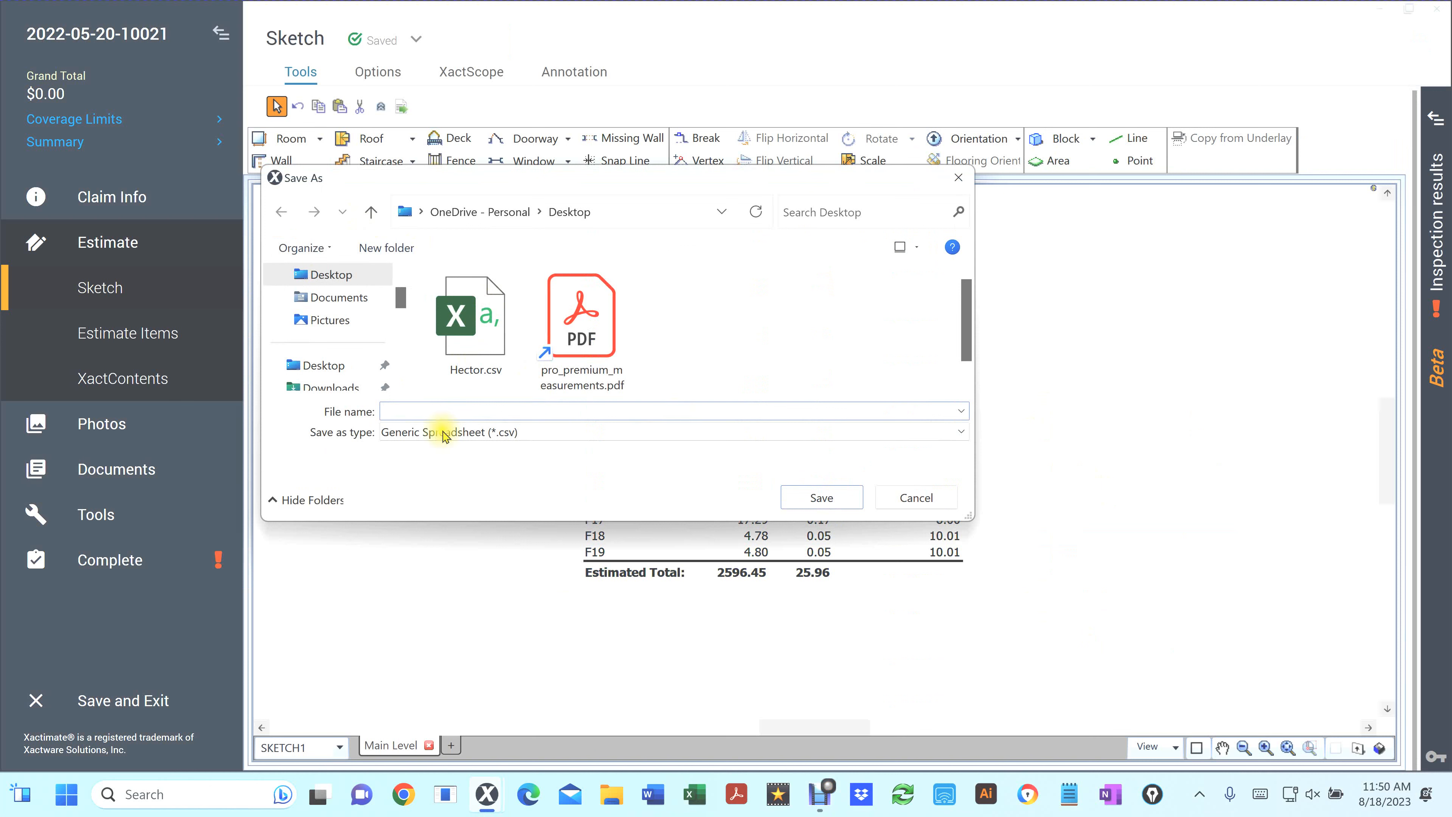
{"action": "left_click", "coordinate": [407, 410]}
{"action": "type", "text": "Hector 2"}
{"action": "left_click", "coordinate": [810, 498]}
Open Hector 2.csv from the Desktop and run the PERSONAL.XLSB!Pitch_Totals macro on it
{"action": "key", "text": "super+d"}
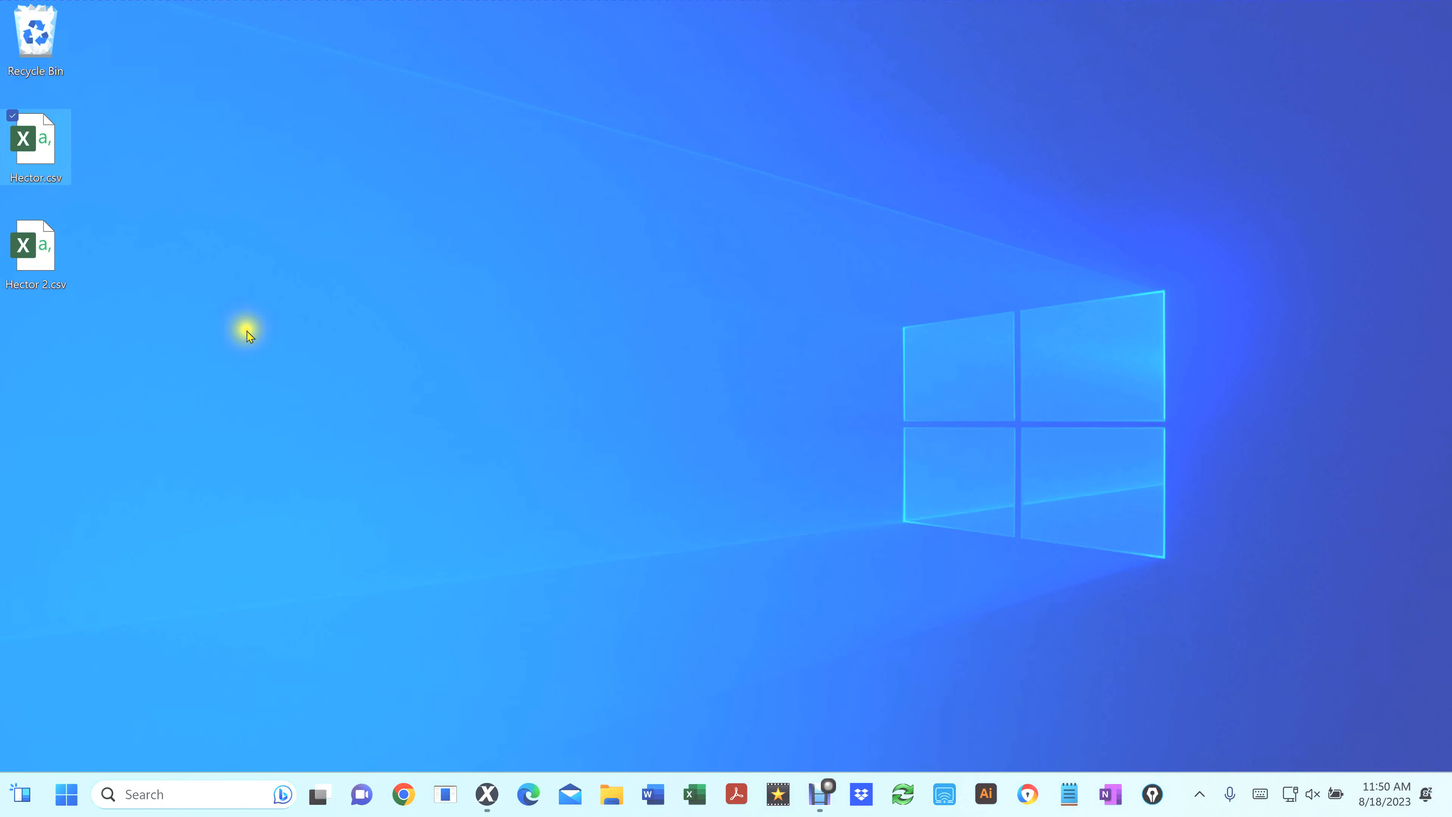
{"action": "left_click", "coordinate": [30, 259]}
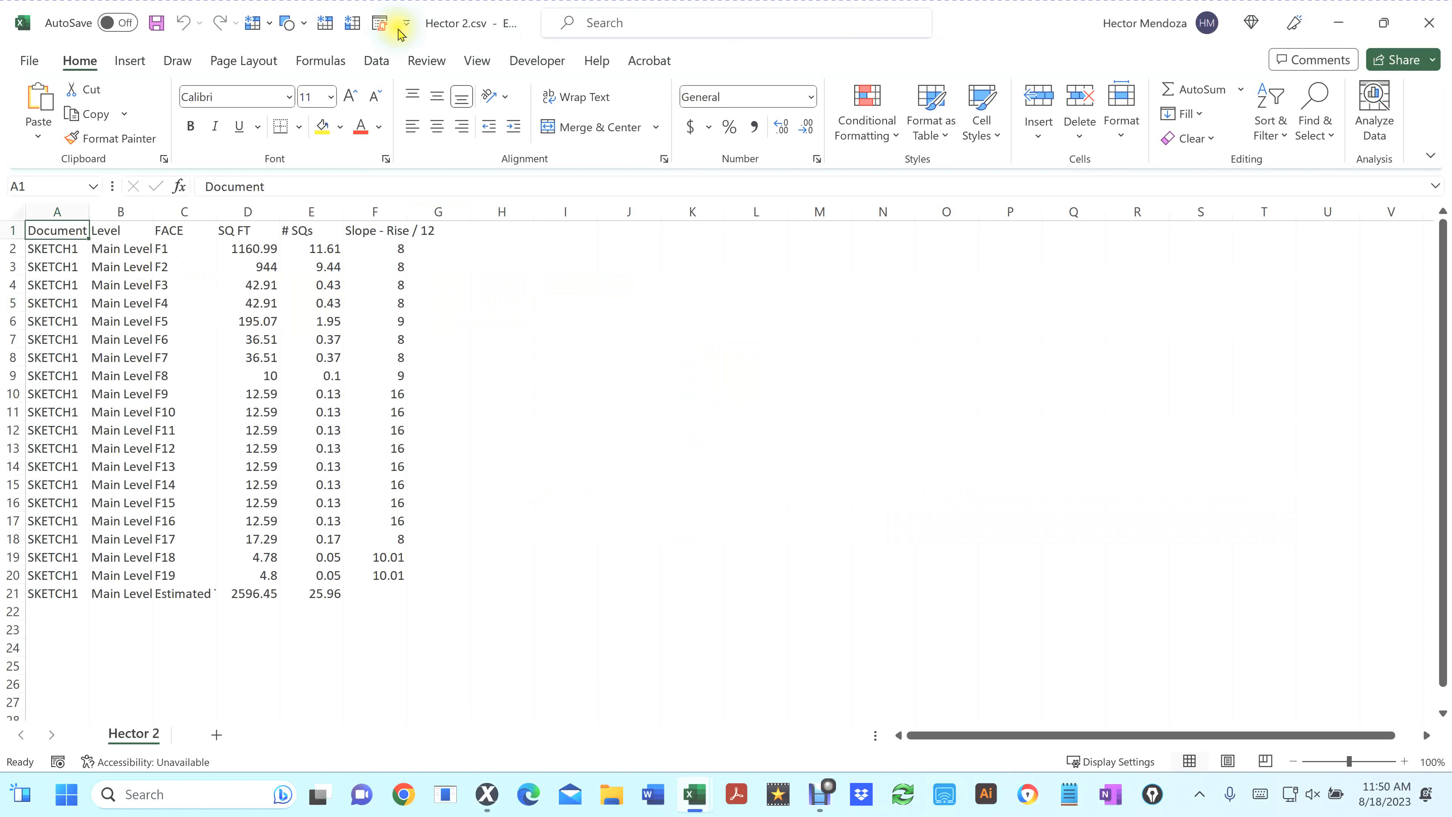
{"action": "left_click", "coordinate": [379, 24]}
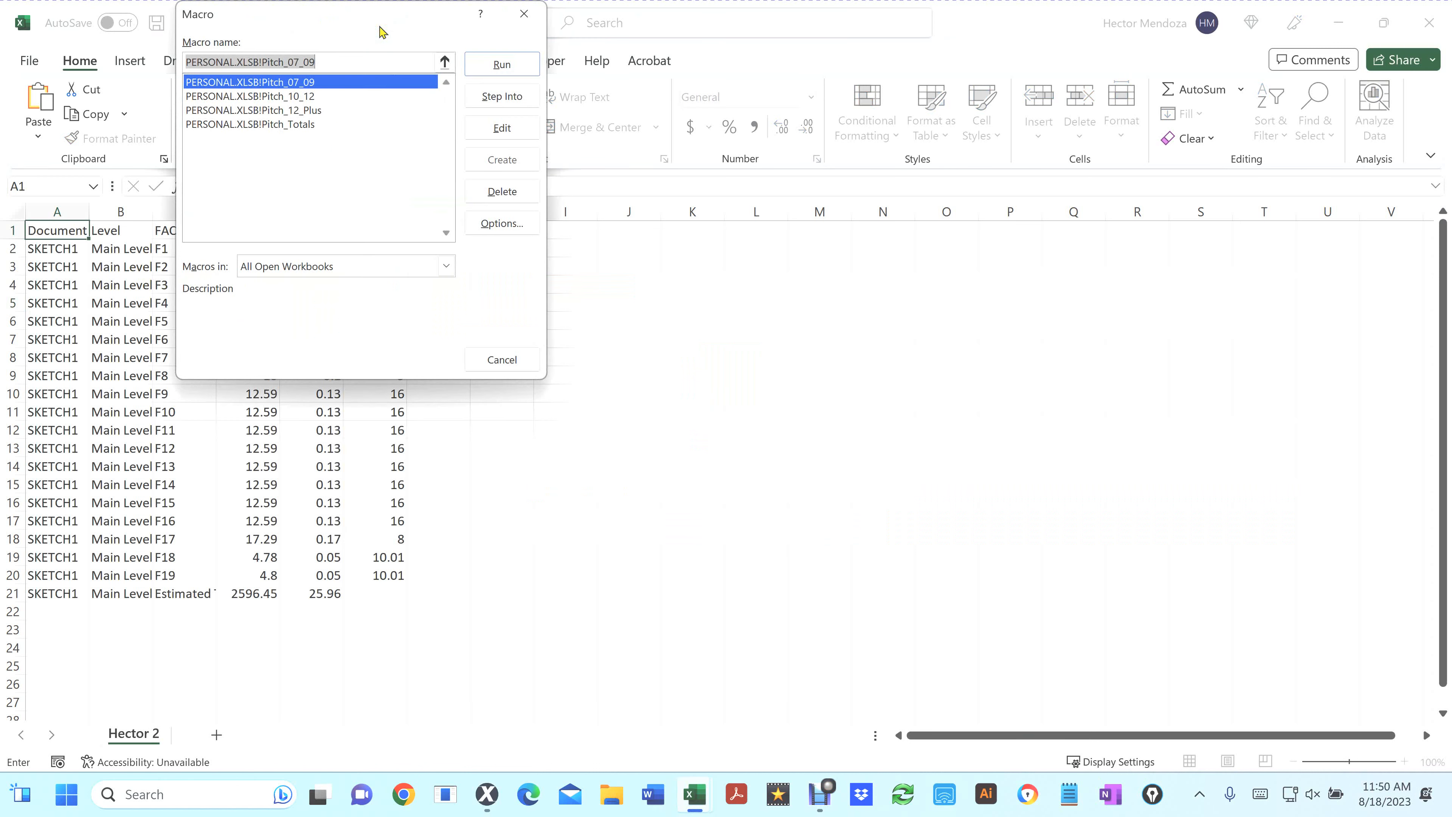
{"action": "left_click", "coordinate": [288, 129]}
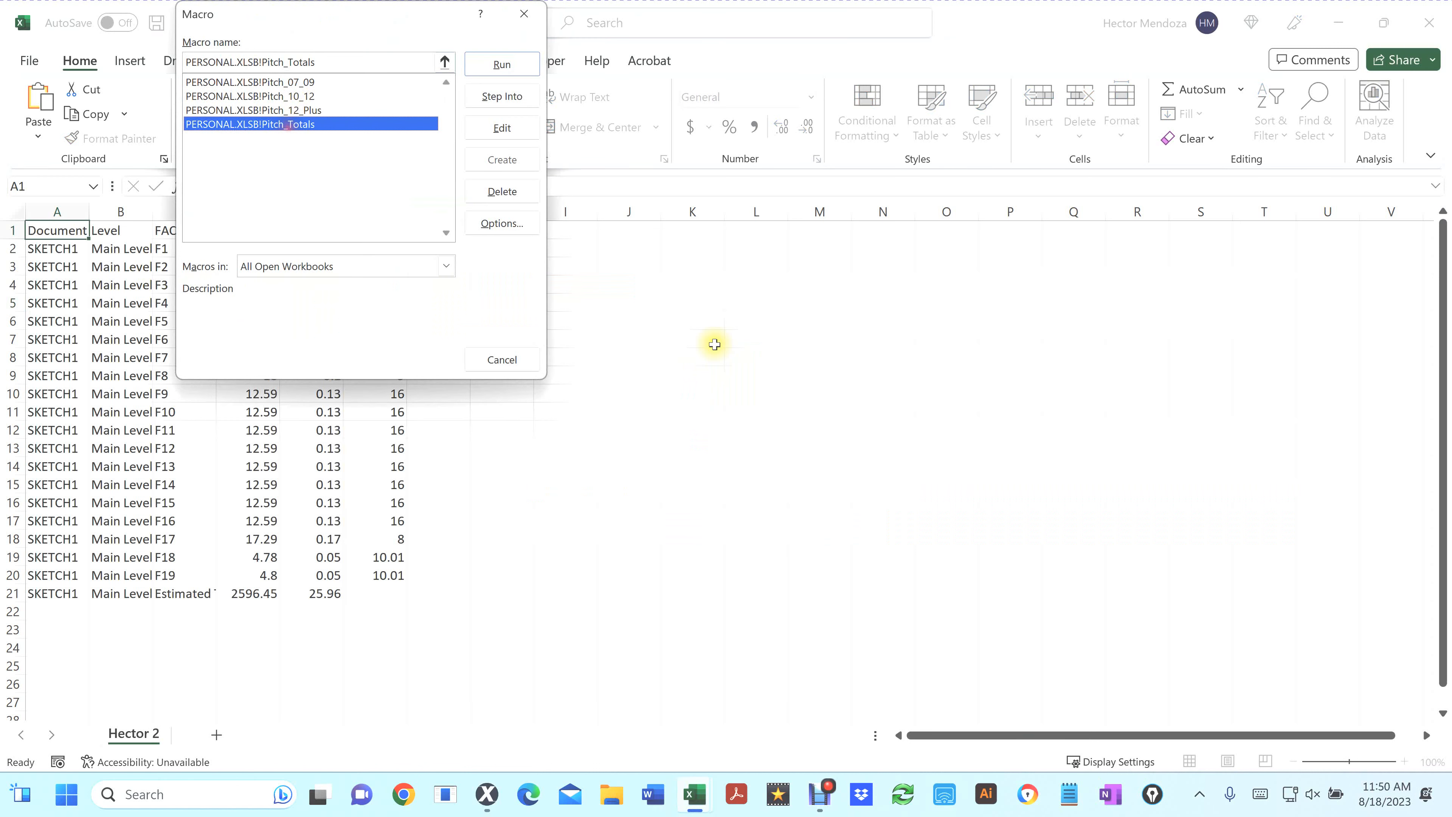
{"action": "key", "text": "Return"}
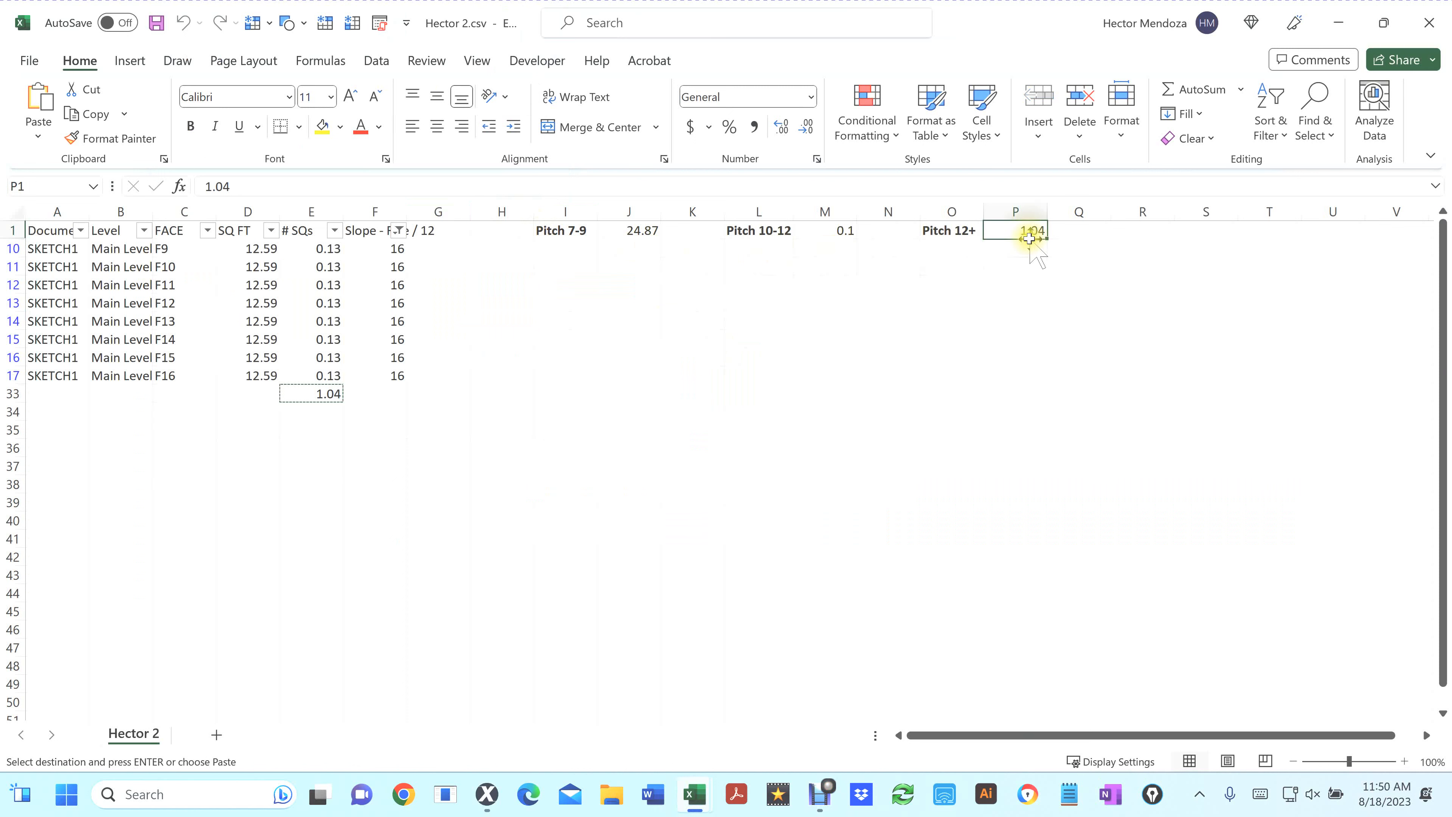
Clear the Slope - Rise / 12 filter so every row shows again
{"action": "left_click", "coordinate": [396, 230]}
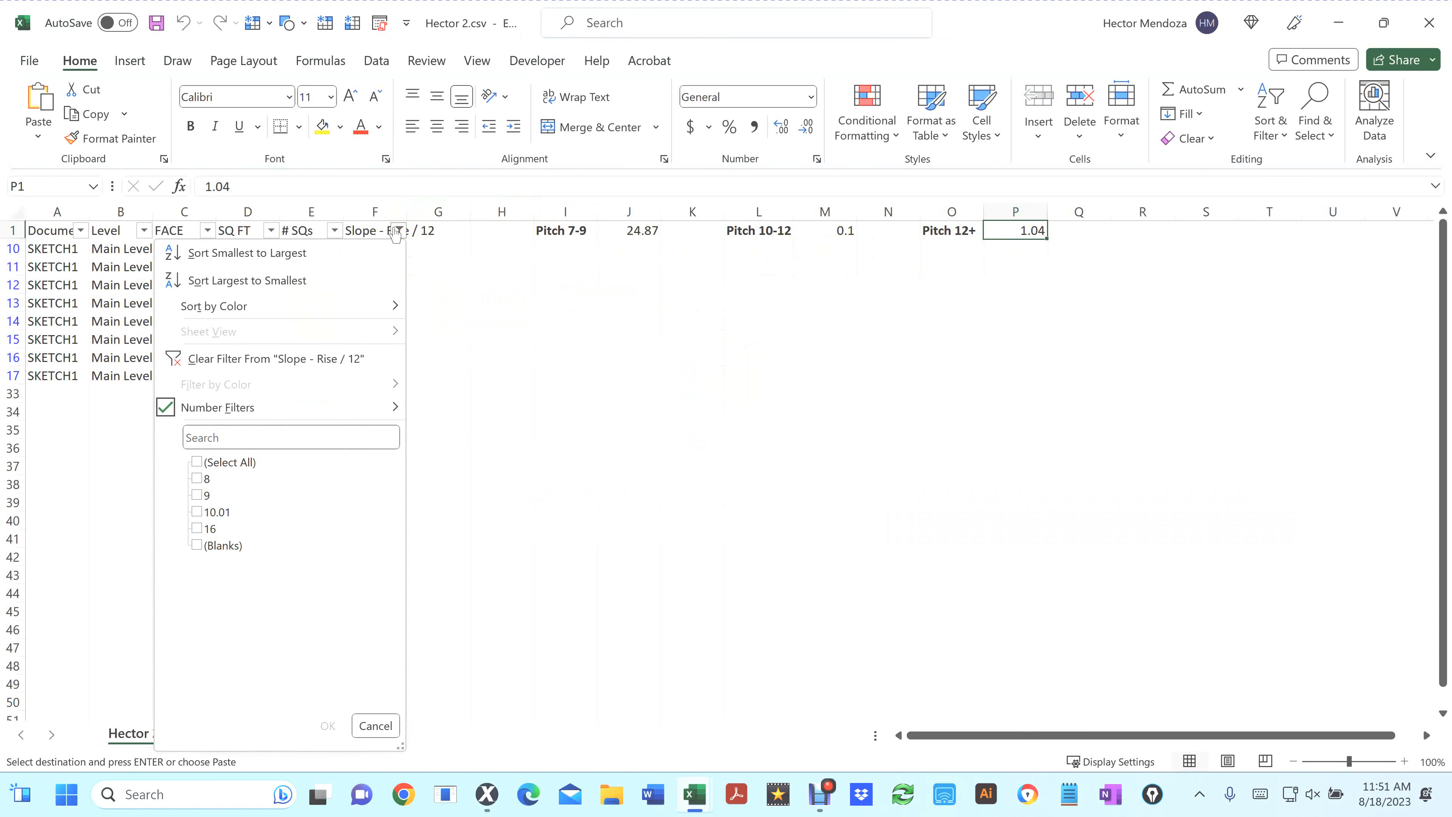
{"action": "left_click", "coordinate": [199, 462]}
{"action": "left_click", "coordinate": [327, 724]}
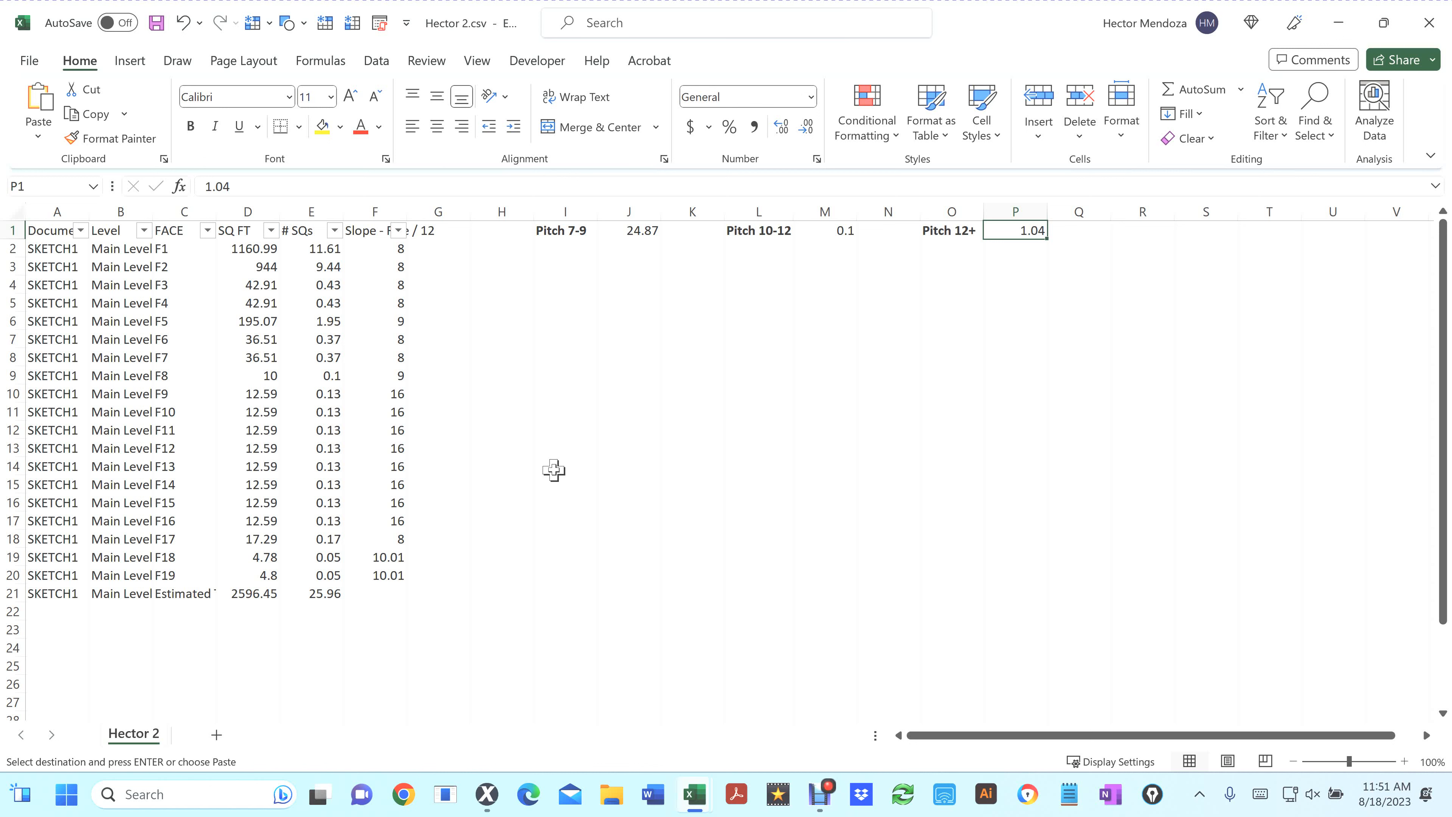
Close the spreadsheet without saving, along with the personal macro workbook
{"action": "left_click", "coordinate": [1426, 28]}
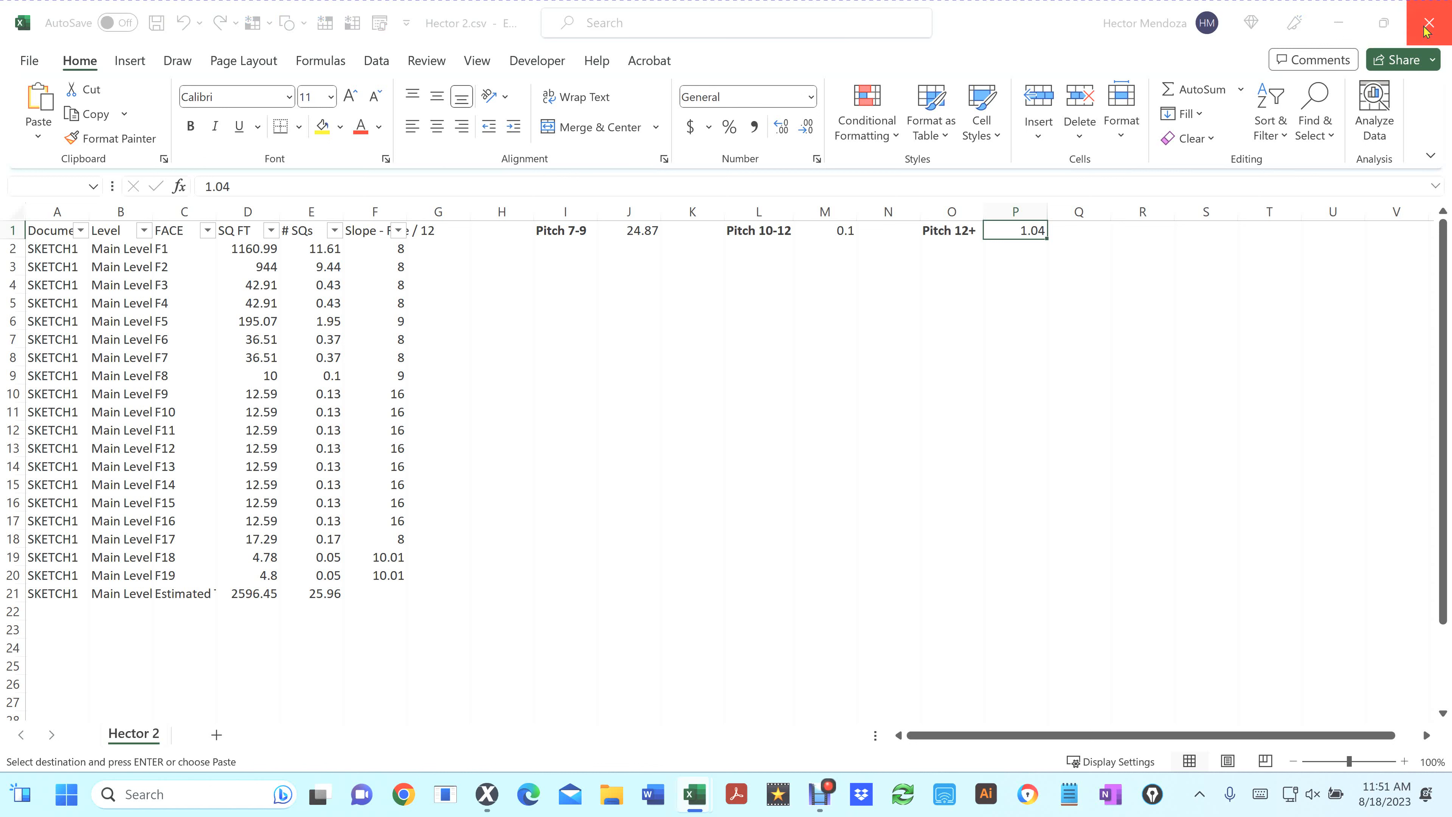
{"action": "left_click", "coordinate": [757, 423]}
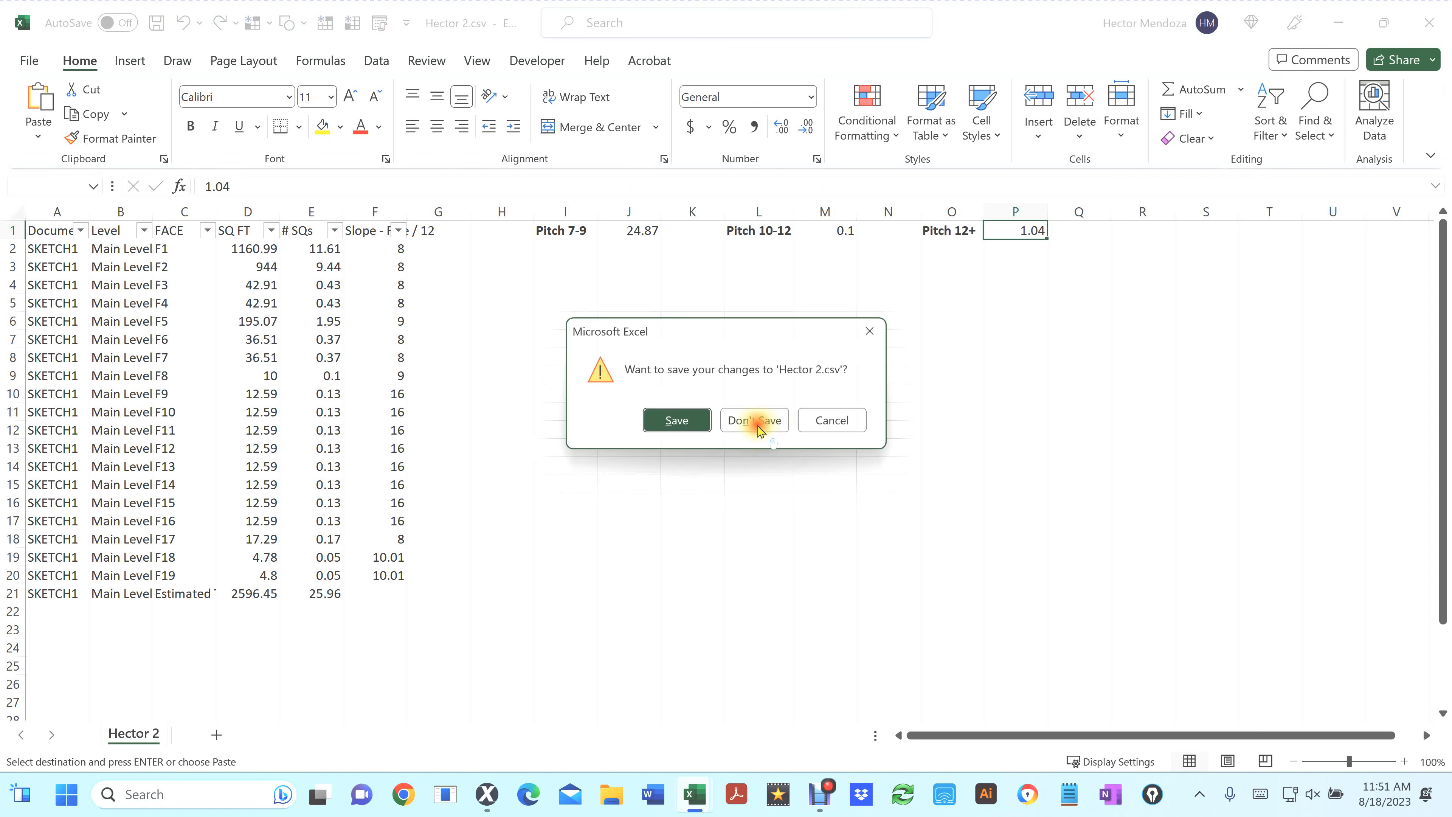
{"action": "left_click", "coordinate": [1429, 26]}
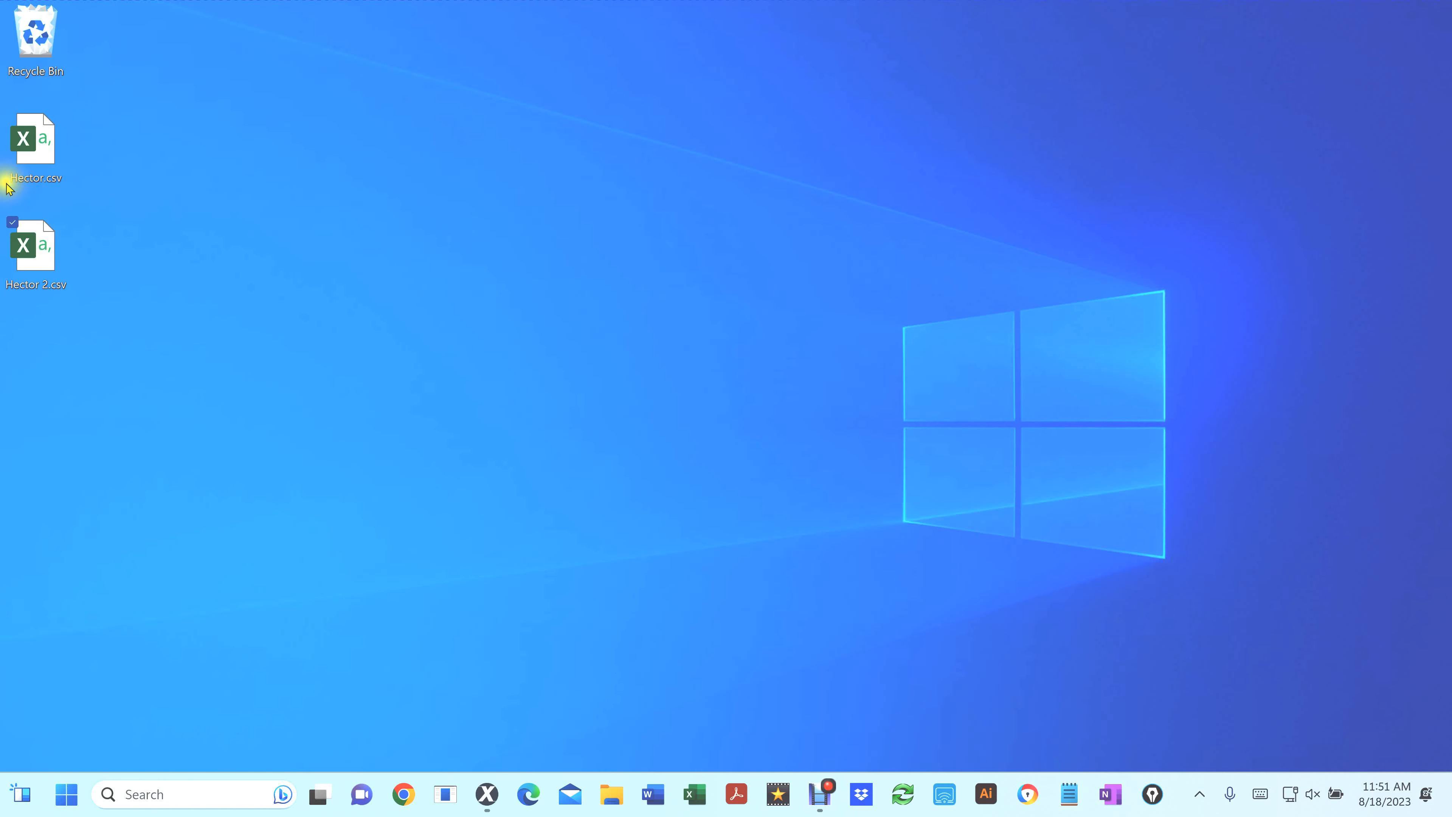
Reopen Hector 2.csv from the Desktop
{"action": "double_click", "coordinate": [30, 252]}
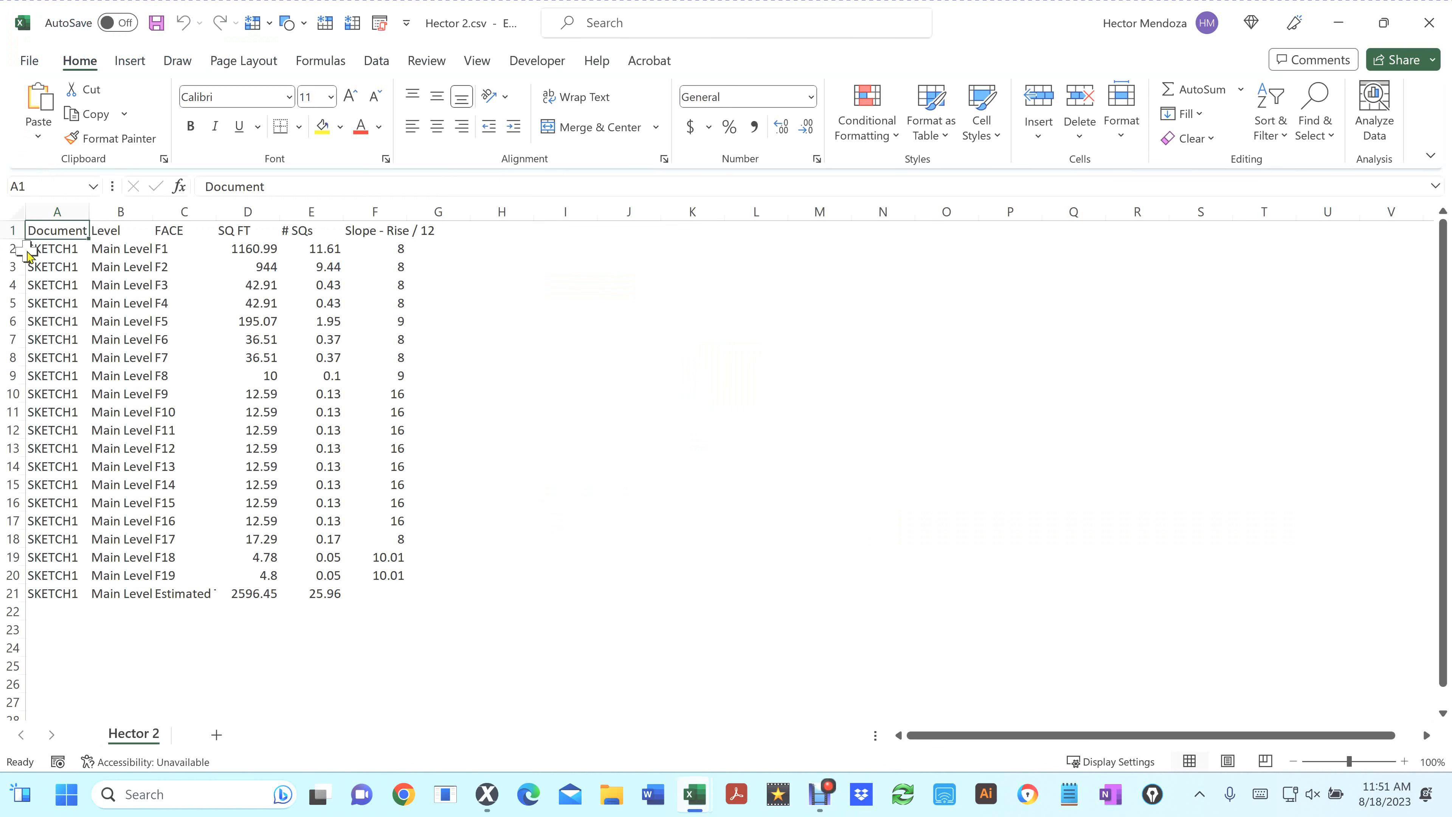
{"action": "left_click", "coordinate": [540, 60]}
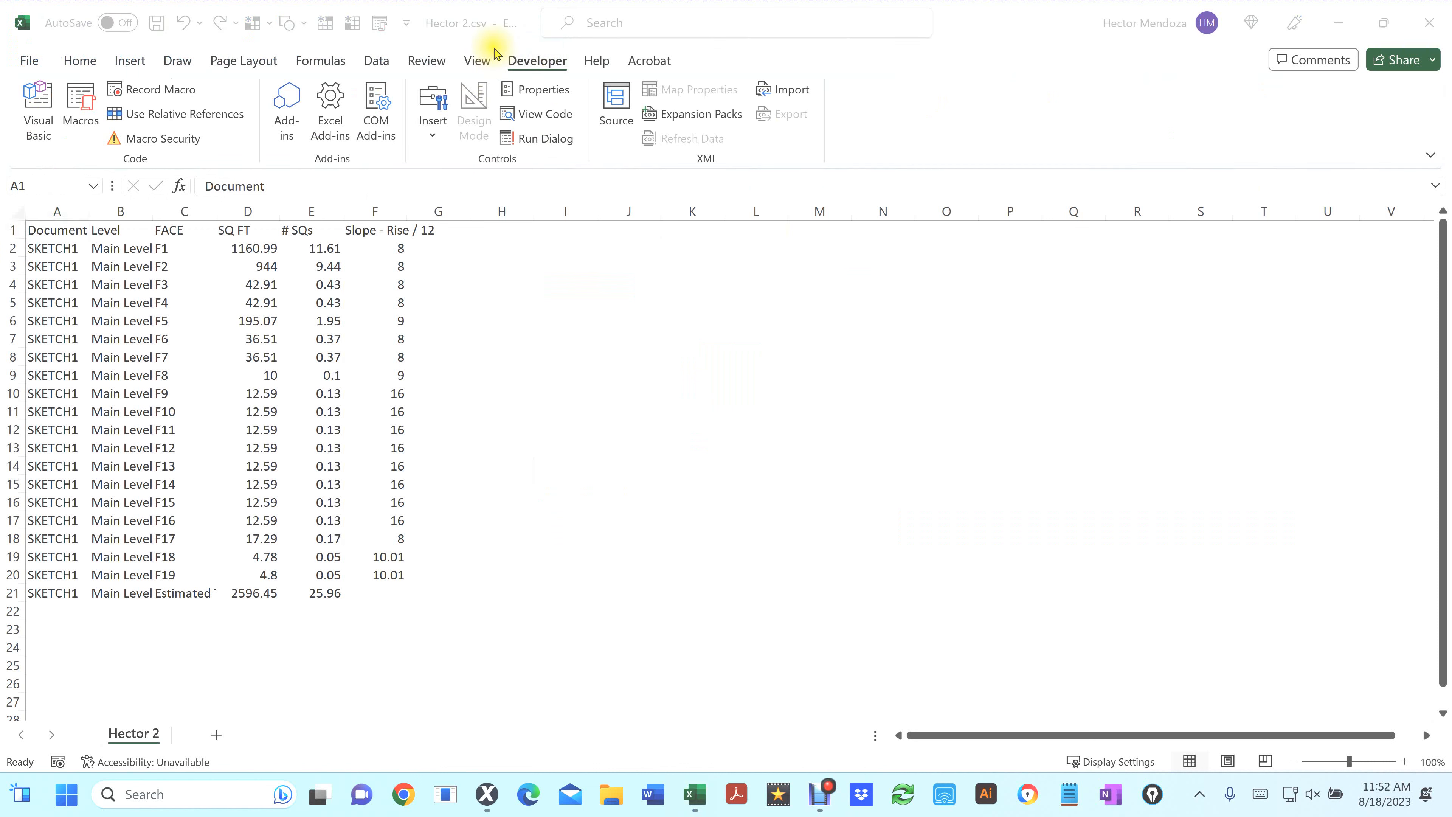
{"action": "left_click", "coordinate": [505, 43]}
{"action": "mouse_move", "coordinate": [490, 37]}
{"action": "left_mouse_down"}
{"action": "mouse_move", "coordinate": [558, 59]}
{"action": "mouse_move", "coordinate": [582, 84]}
{"action": "left_mouse_up"}
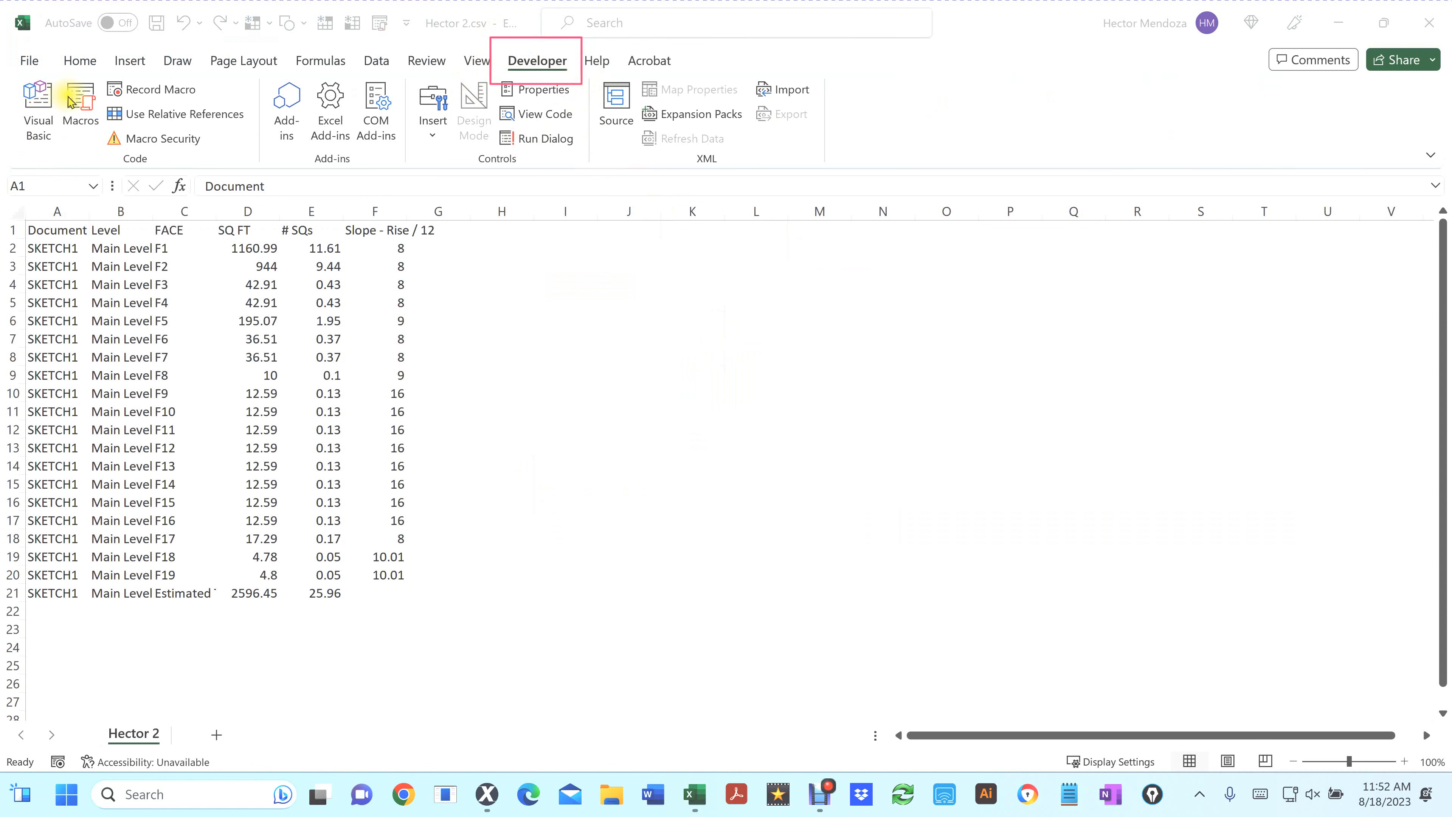
{"action": "mouse_move", "coordinate": [43, 64]}
{"action": "left_mouse_down"}
{"action": "mouse_move", "coordinate": [131, 147]}
{"action": "mouse_move", "coordinate": [217, 141]}
{"action": "left_mouse_up"}
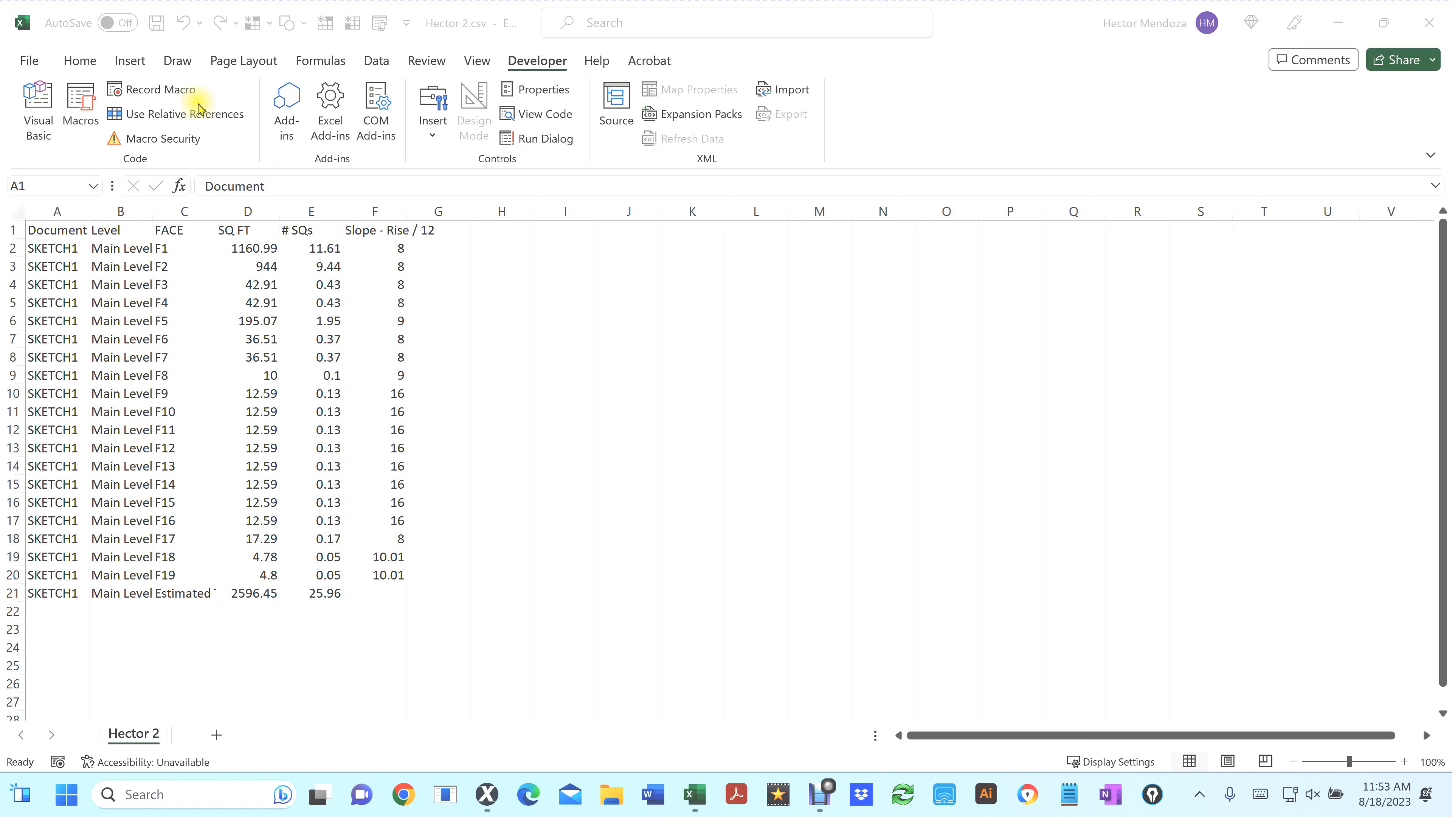
Start recording a new macro named New_07_09_Pitch, stored in the Personal Macro Workbook
{"action": "left_click", "coordinate": [168, 95]}
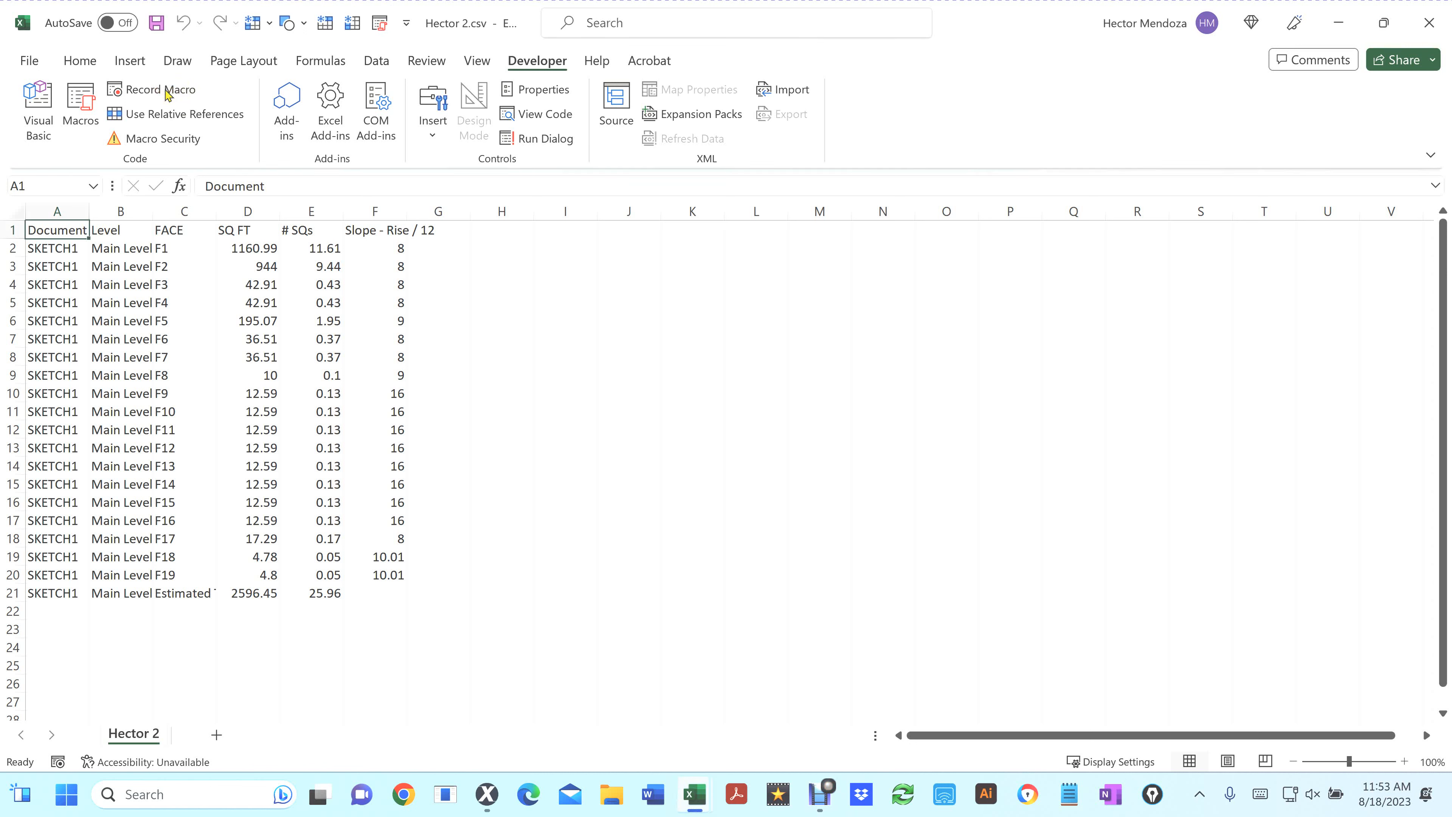
{"action": "left_click", "coordinate": [159, 97]}
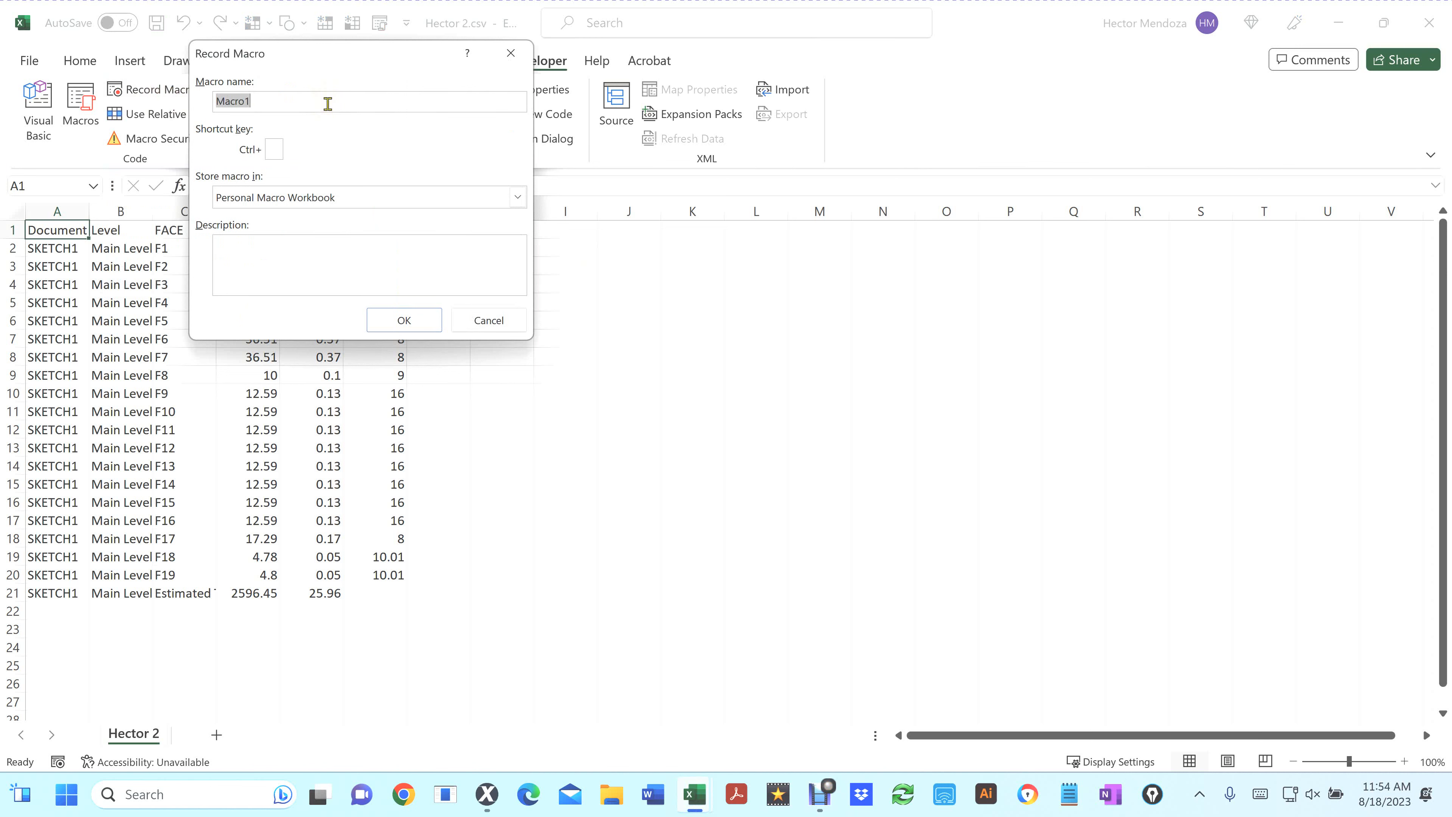
{"action": "type", "text": "N"}
{"action": "type", "text": "ew"}
{"action": "type", "text": "_"}
{"action": "type", "text": "7"}
{"action": "type", "text": "_"}
{"action": "type", "text": "9"}
{"action": "type", "text": "_"}
{"action": "type", "text": "Pit"}
{"action": "type", "text": "ch"}
{"action": "left_click", "coordinate": [239, 100]}
{"action": "type", "text": "0"}
{"action": "left_click", "coordinate": [257, 101]}
{"action": "type", "text": "0"}
{"action": "left_click", "coordinate": [412, 321]}
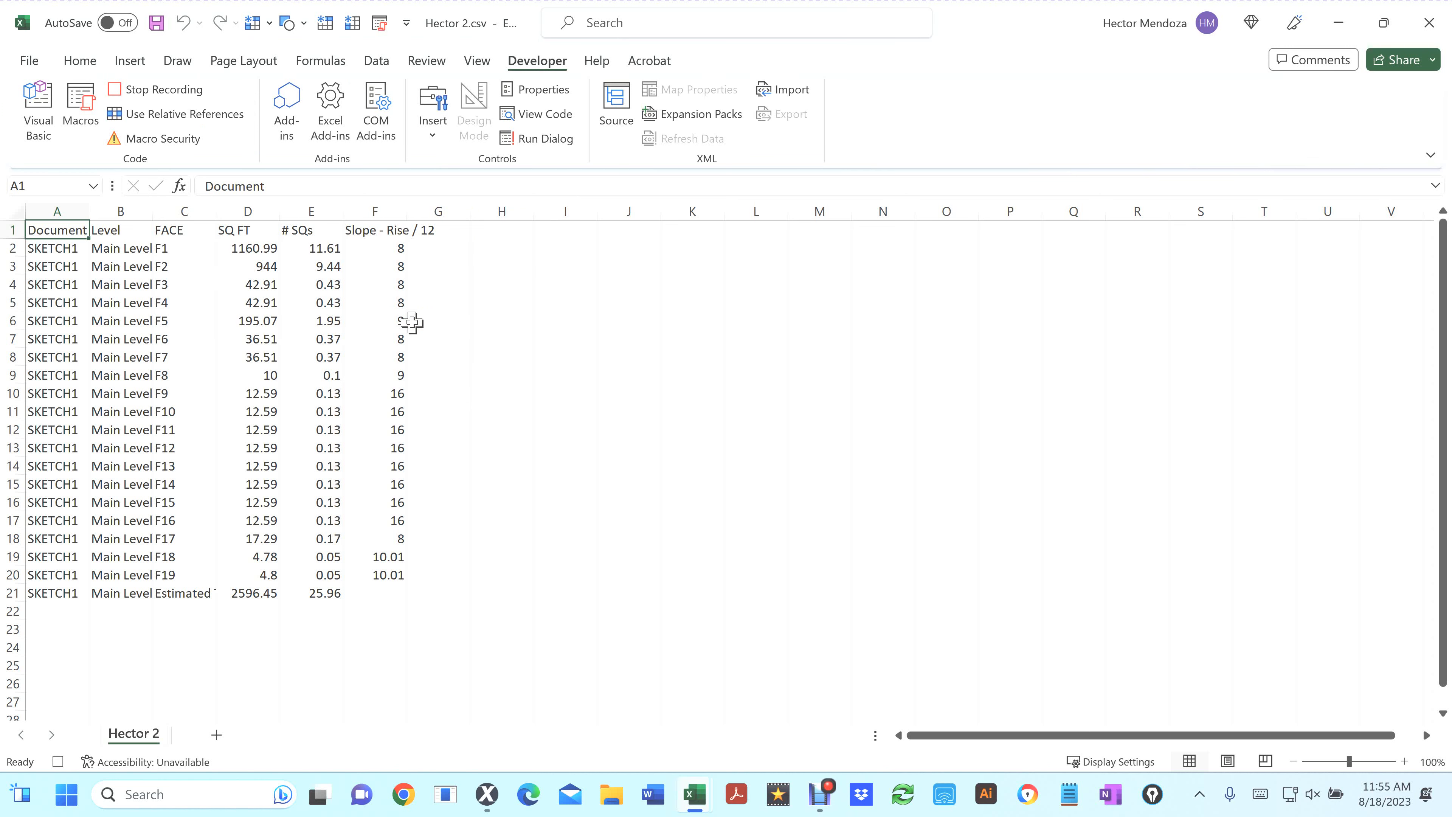
Turn on filtering and custom-filter the Slope - Rise / 12 column to values from 7 to 9.99 inclusive
{"action": "left_click", "coordinate": [376, 61]}
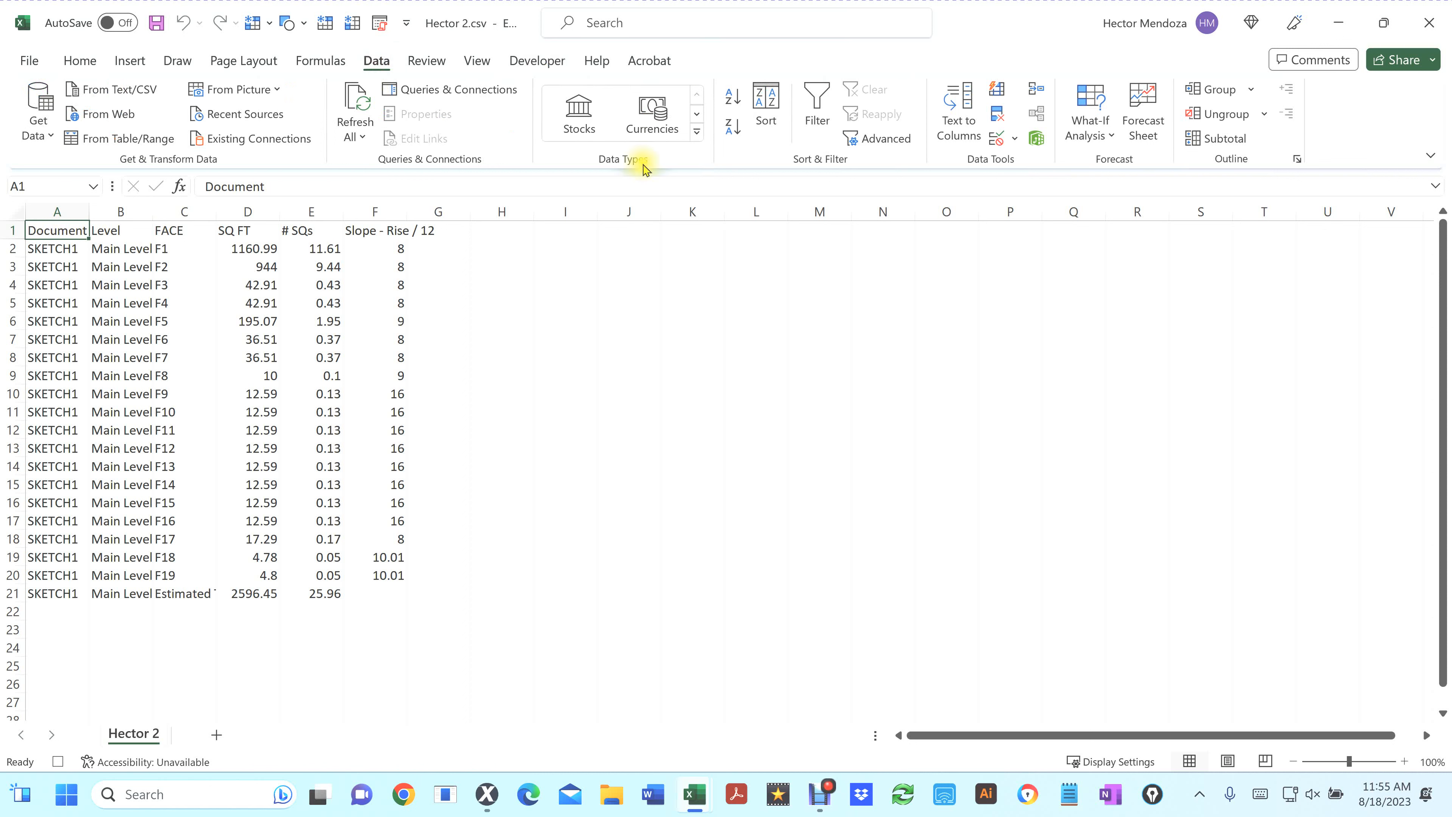
{"action": "left_click", "coordinate": [817, 96]}
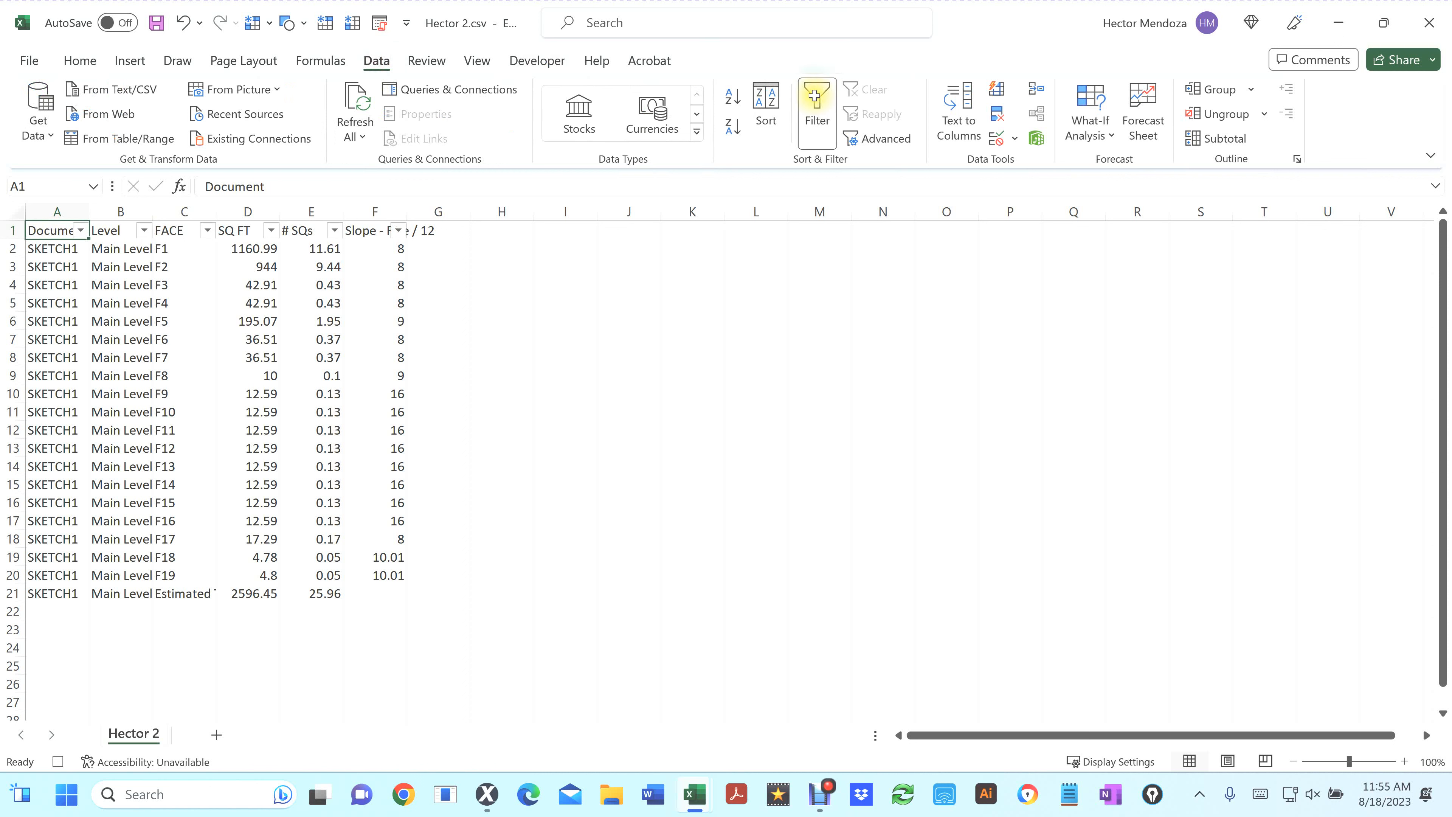
{"action": "left_click", "coordinate": [397, 231]}
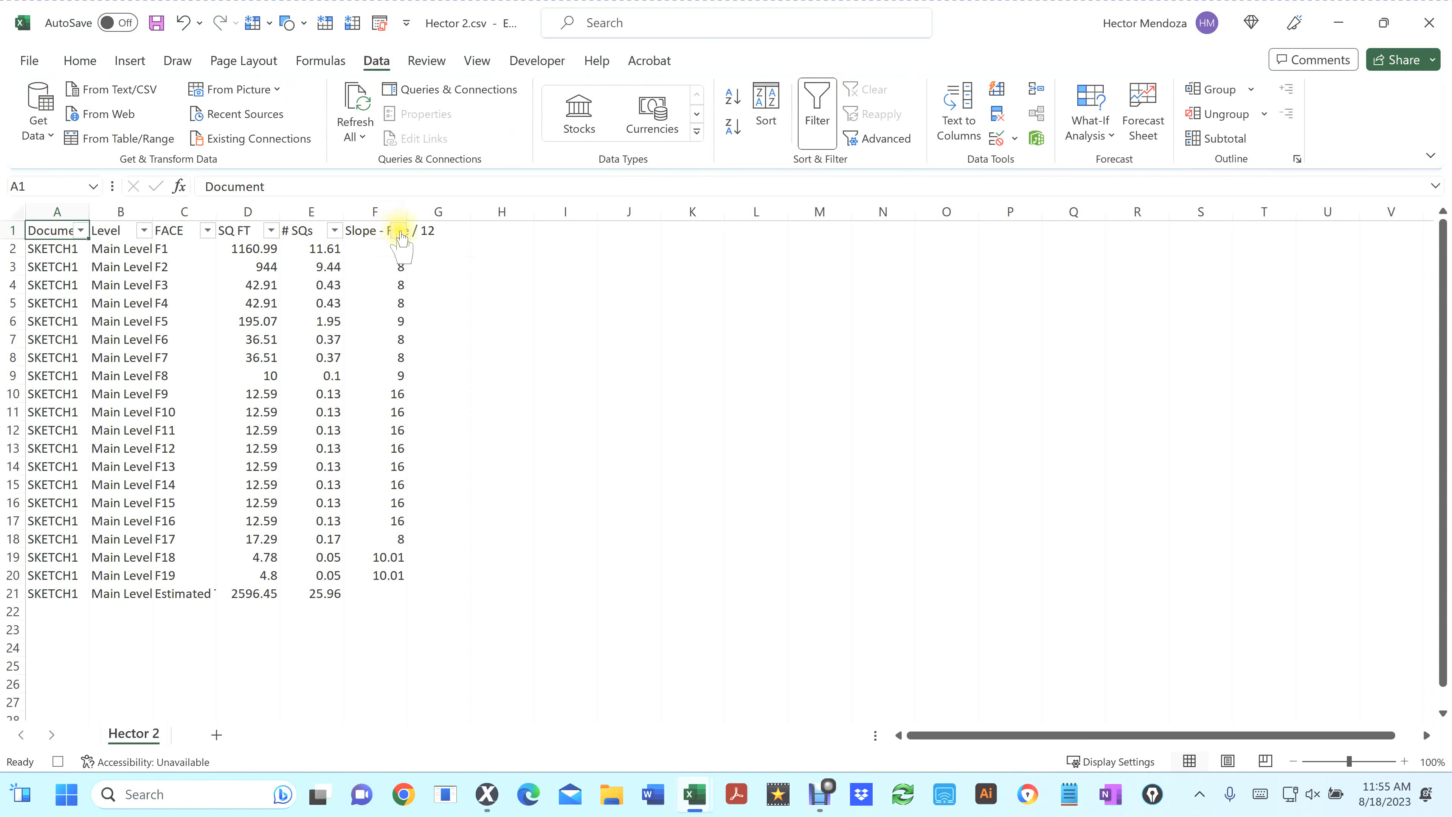
{"action": "left_click", "coordinate": [401, 231]}
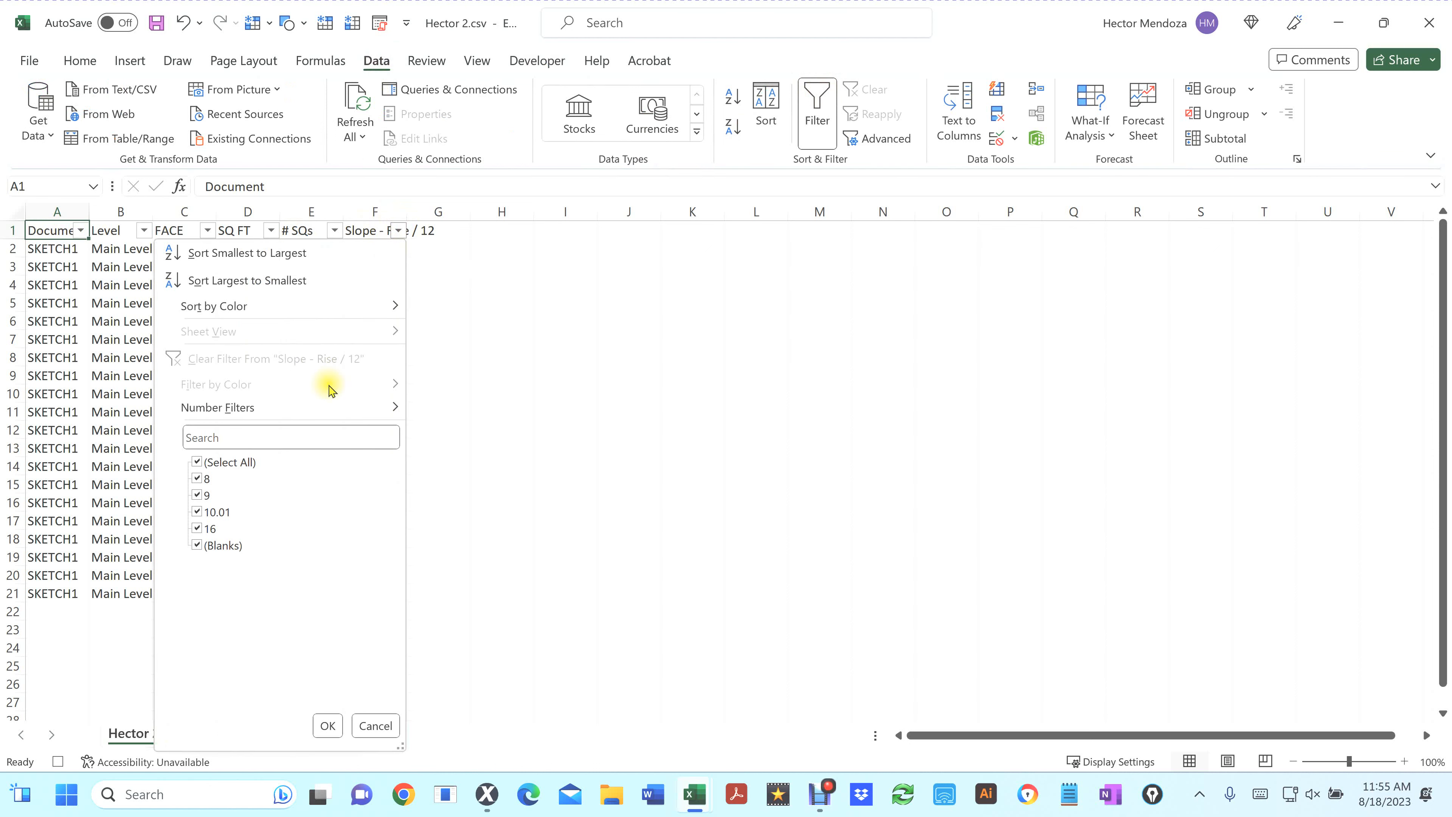
{"action": "mouse_move", "coordinate": [260, 418]}
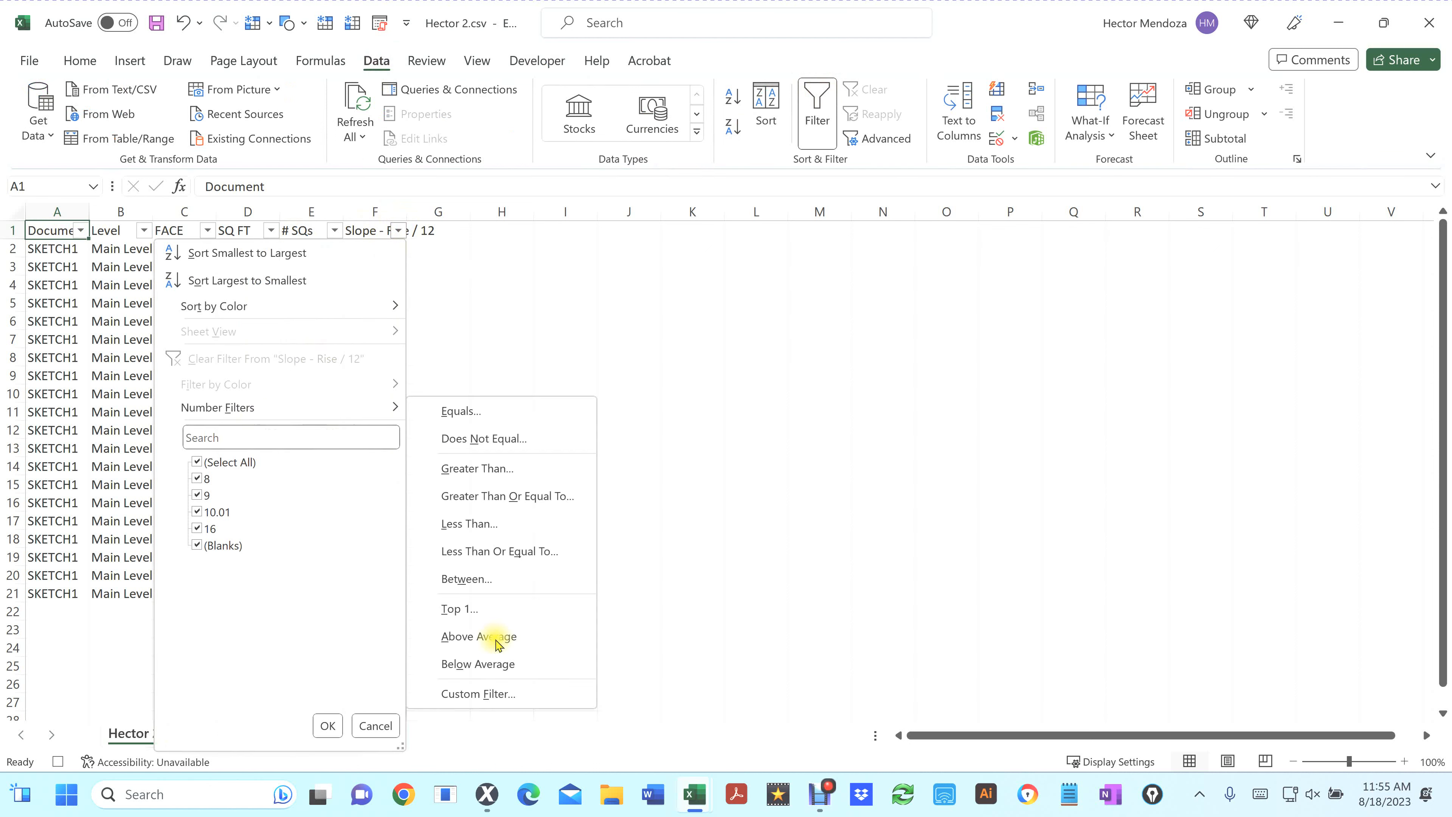
{"action": "left_click", "coordinate": [480, 697]}
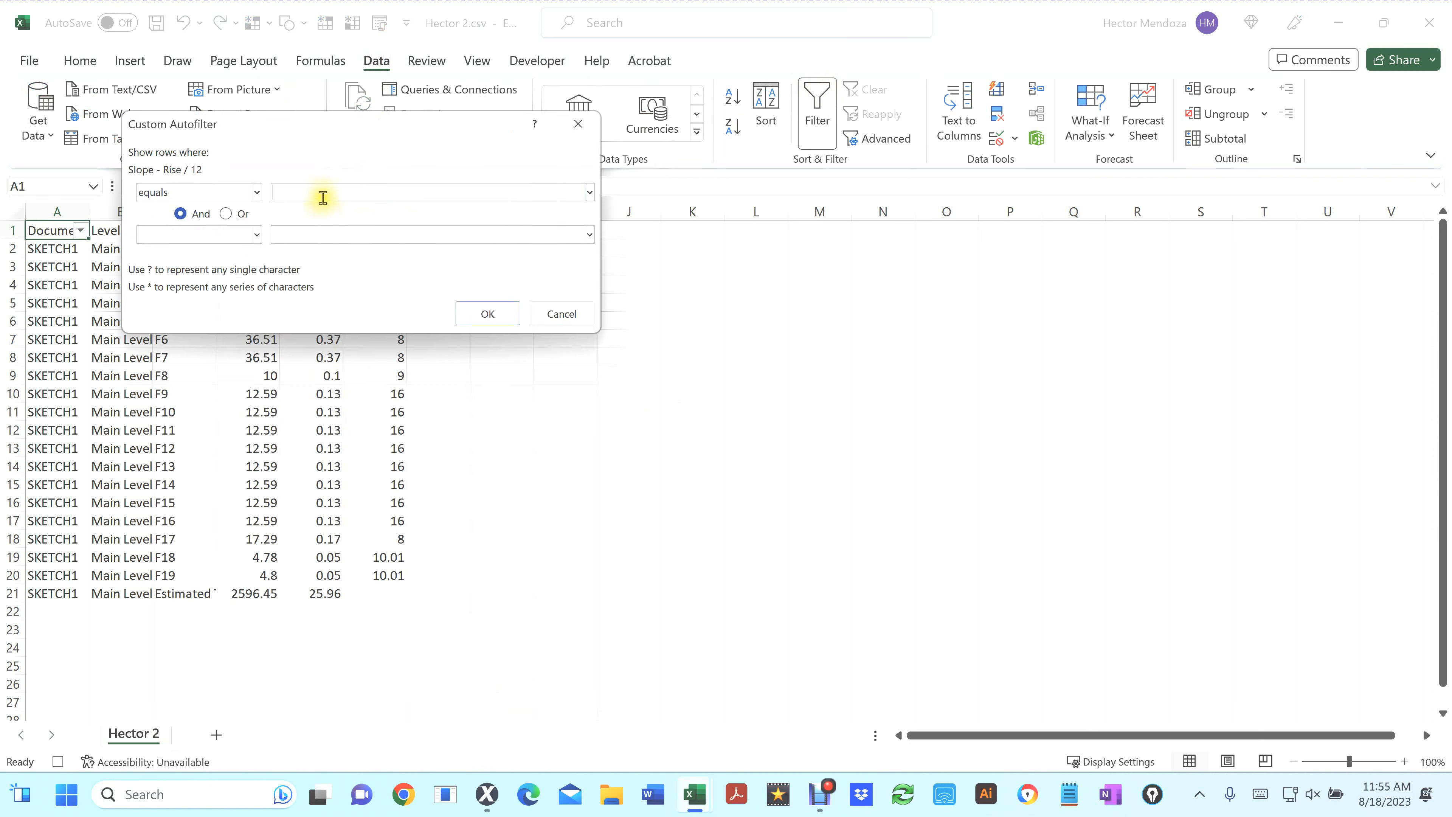
{"action": "left_click", "coordinate": [326, 193]}
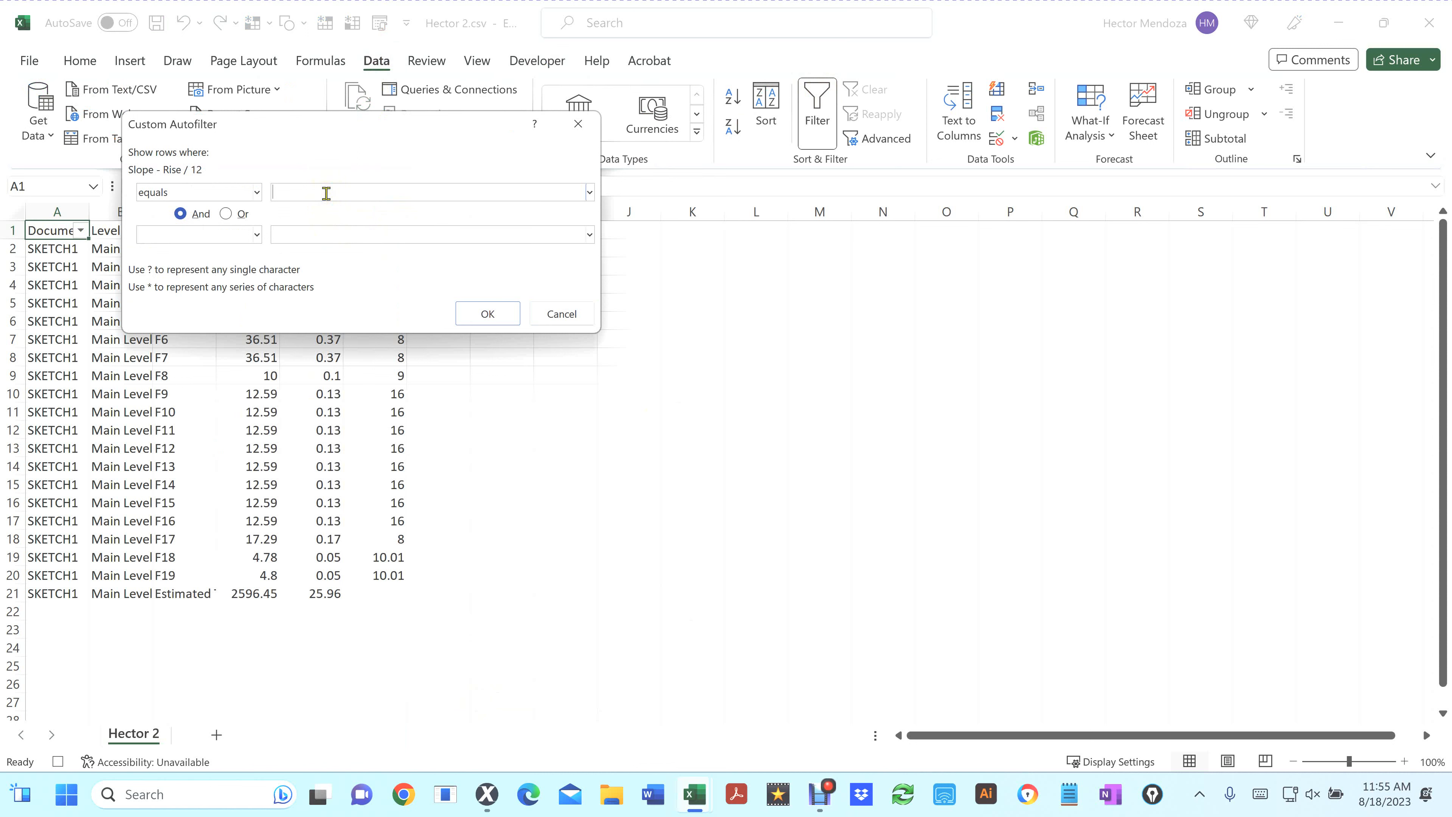
{"action": "type", "text": "7"}
{"action": "left_click", "coordinate": [255, 194]}
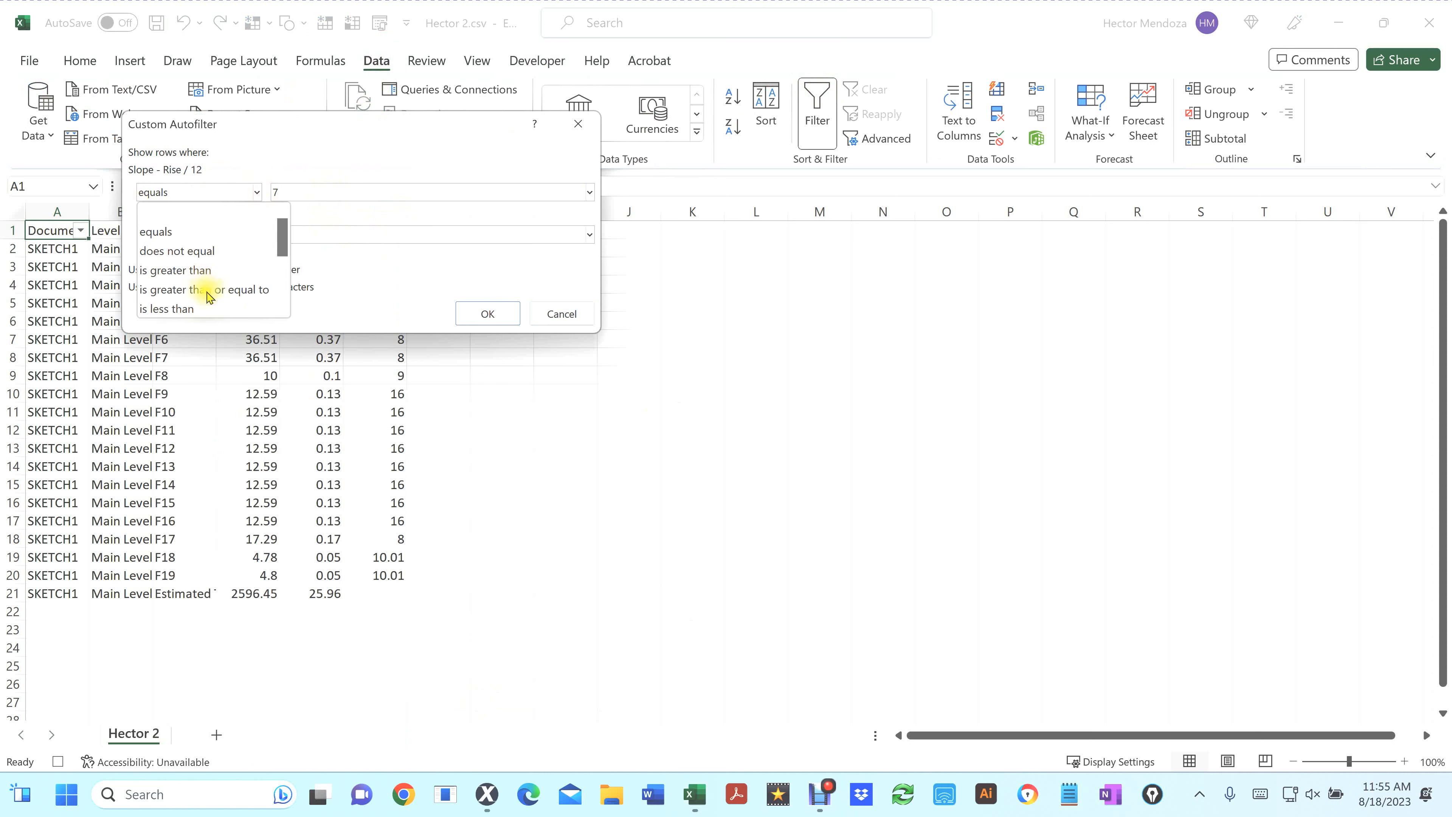
{"action": "left_click", "coordinate": [207, 295]}
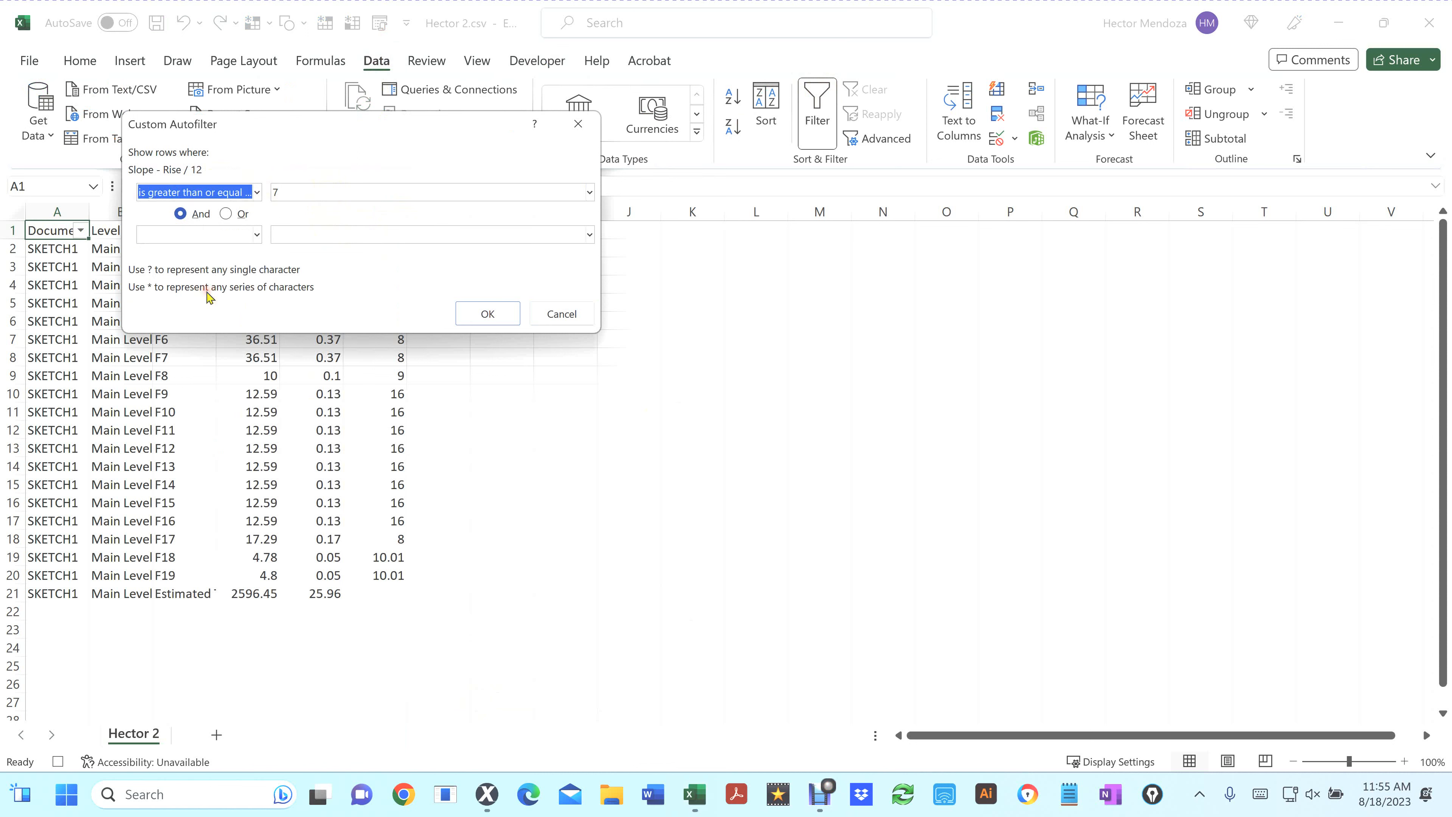
{"action": "left_click", "coordinate": [292, 235]}
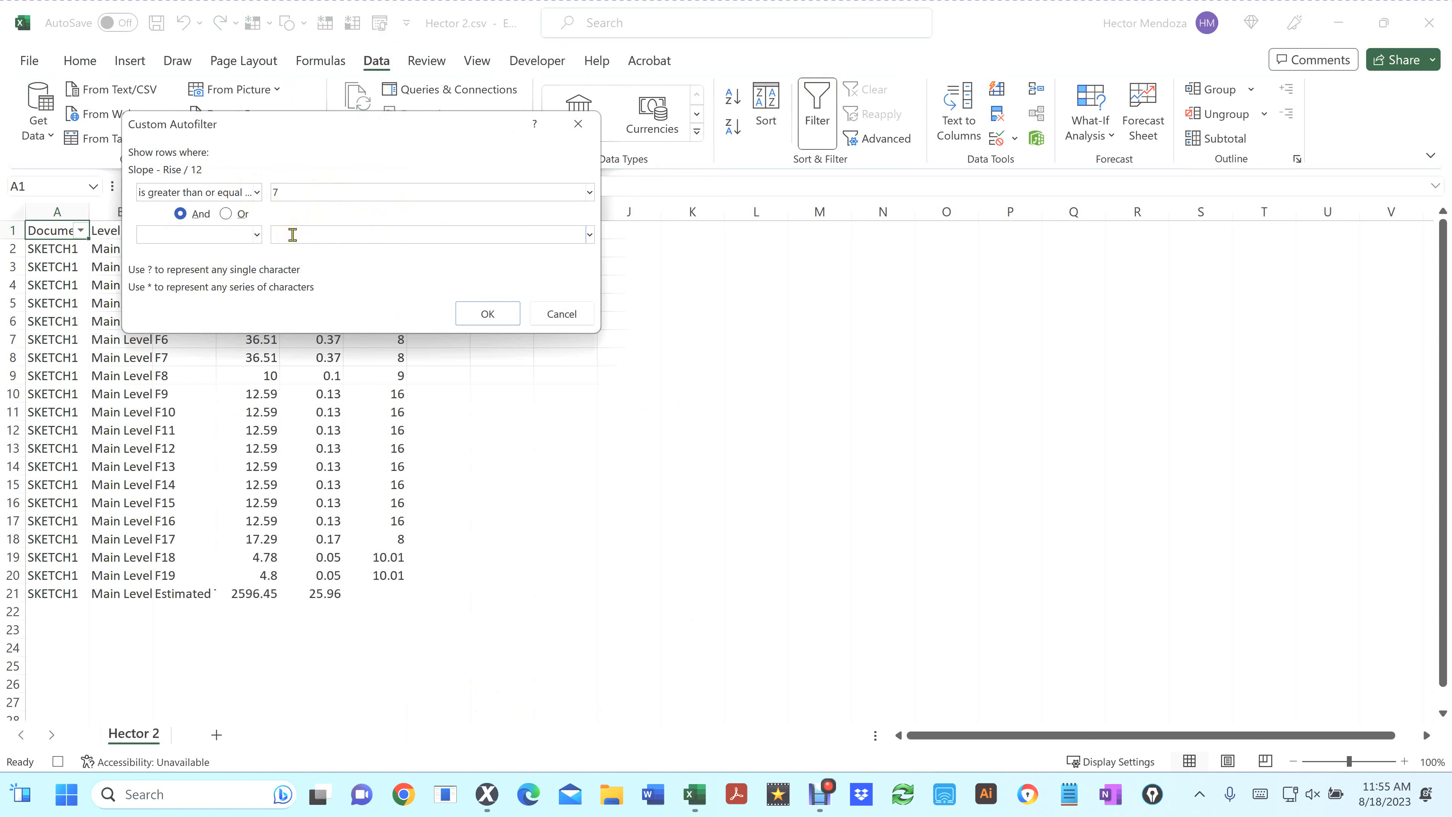
{"action": "type", "text": "9.99"}
{"action": "left_click", "coordinate": [256, 239]}
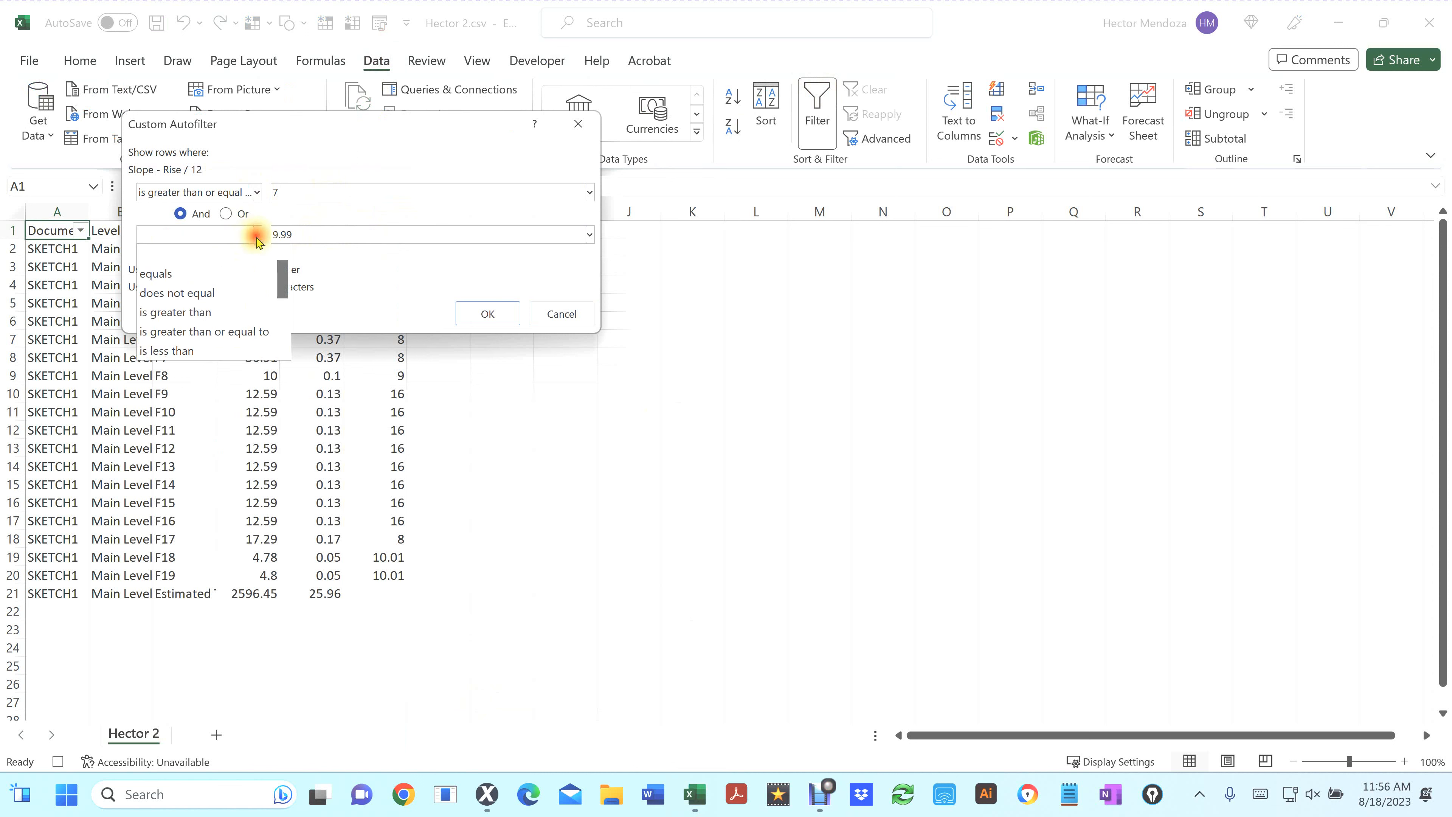
{"action": "left_click_drag", "start_coordinate": [279, 307], "coordinate": [282, 324]}
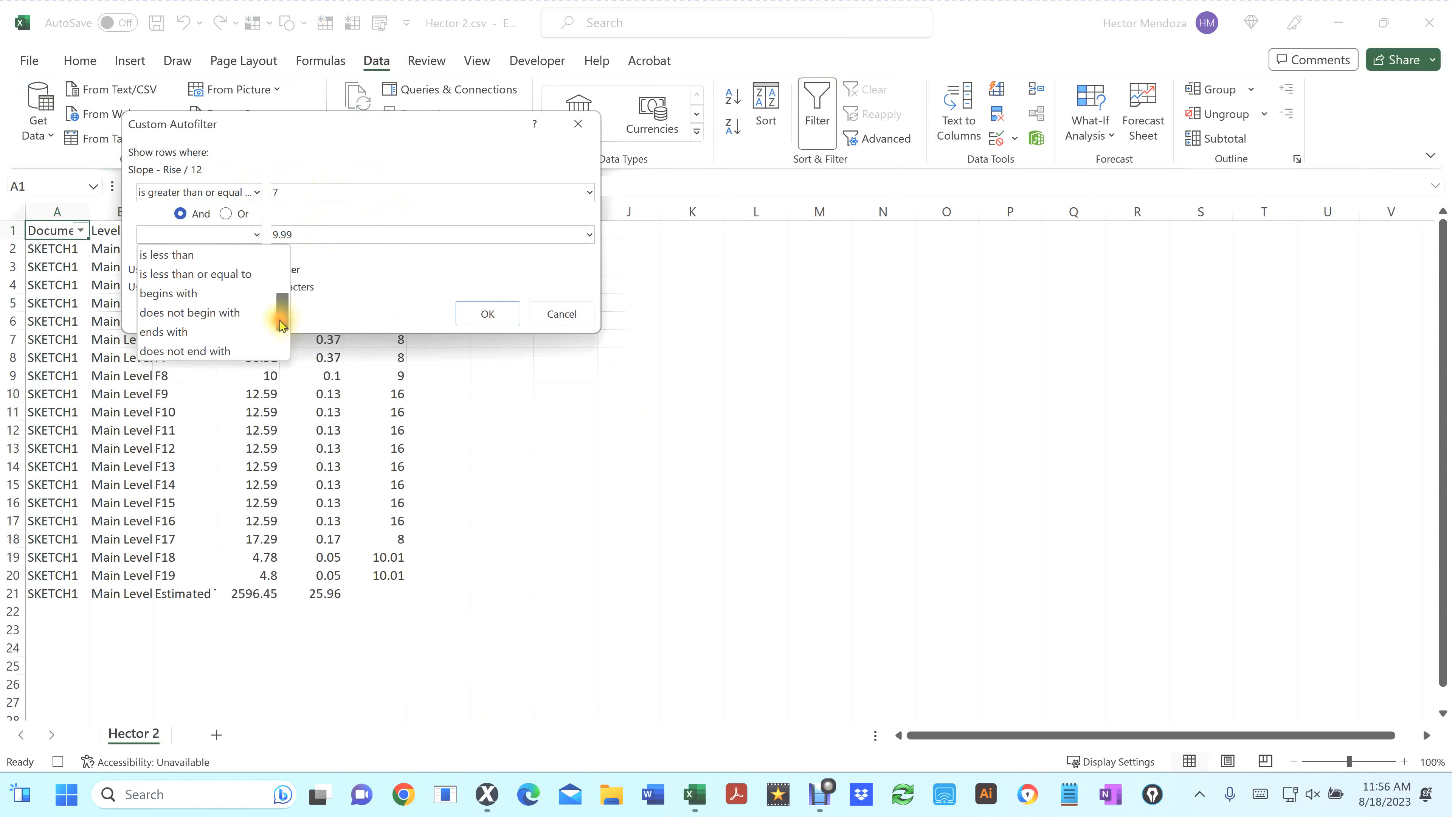
{"action": "left_click", "coordinate": [242, 276]}
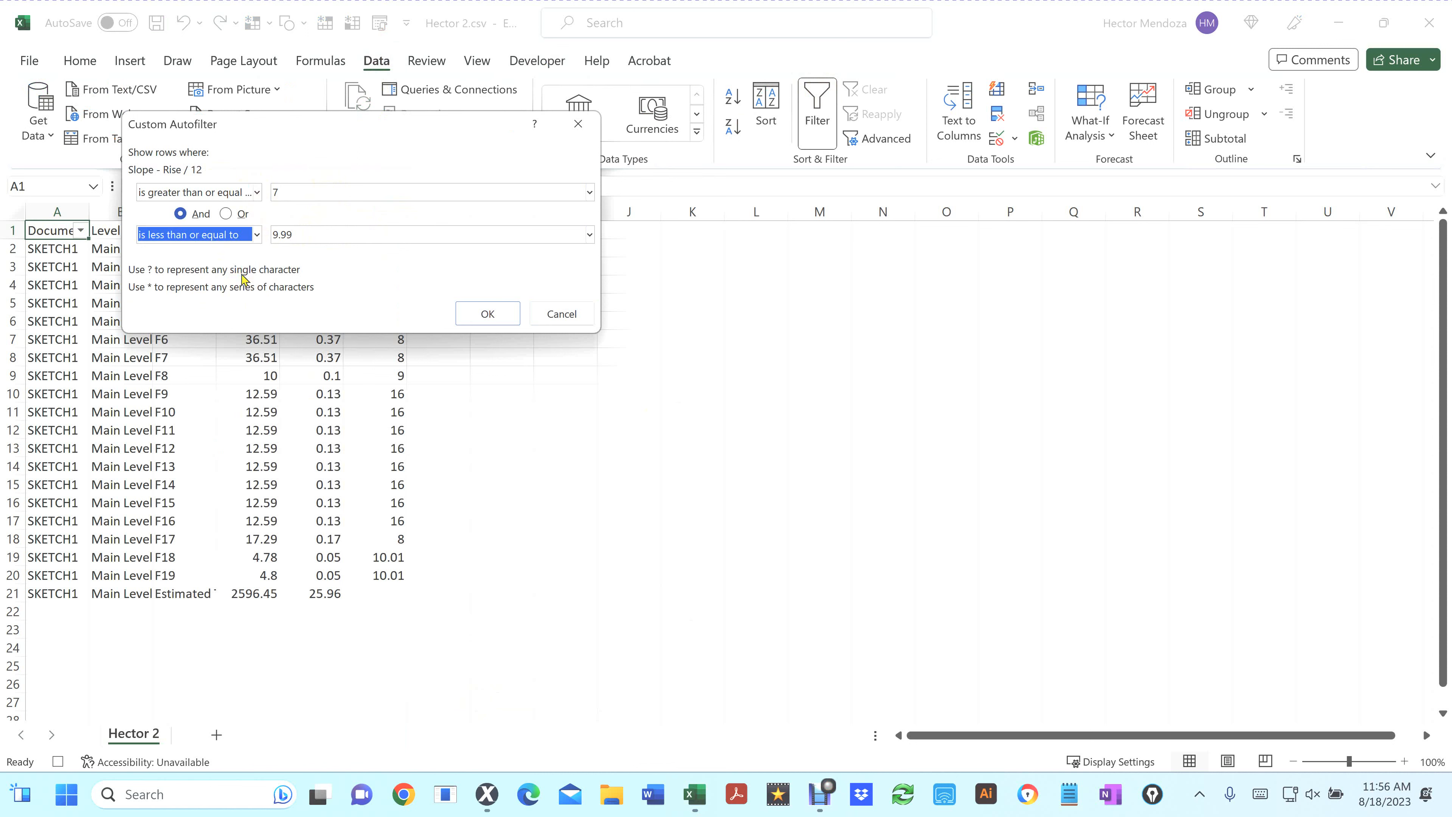
{"action": "left_click", "coordinate": [507, 315]}
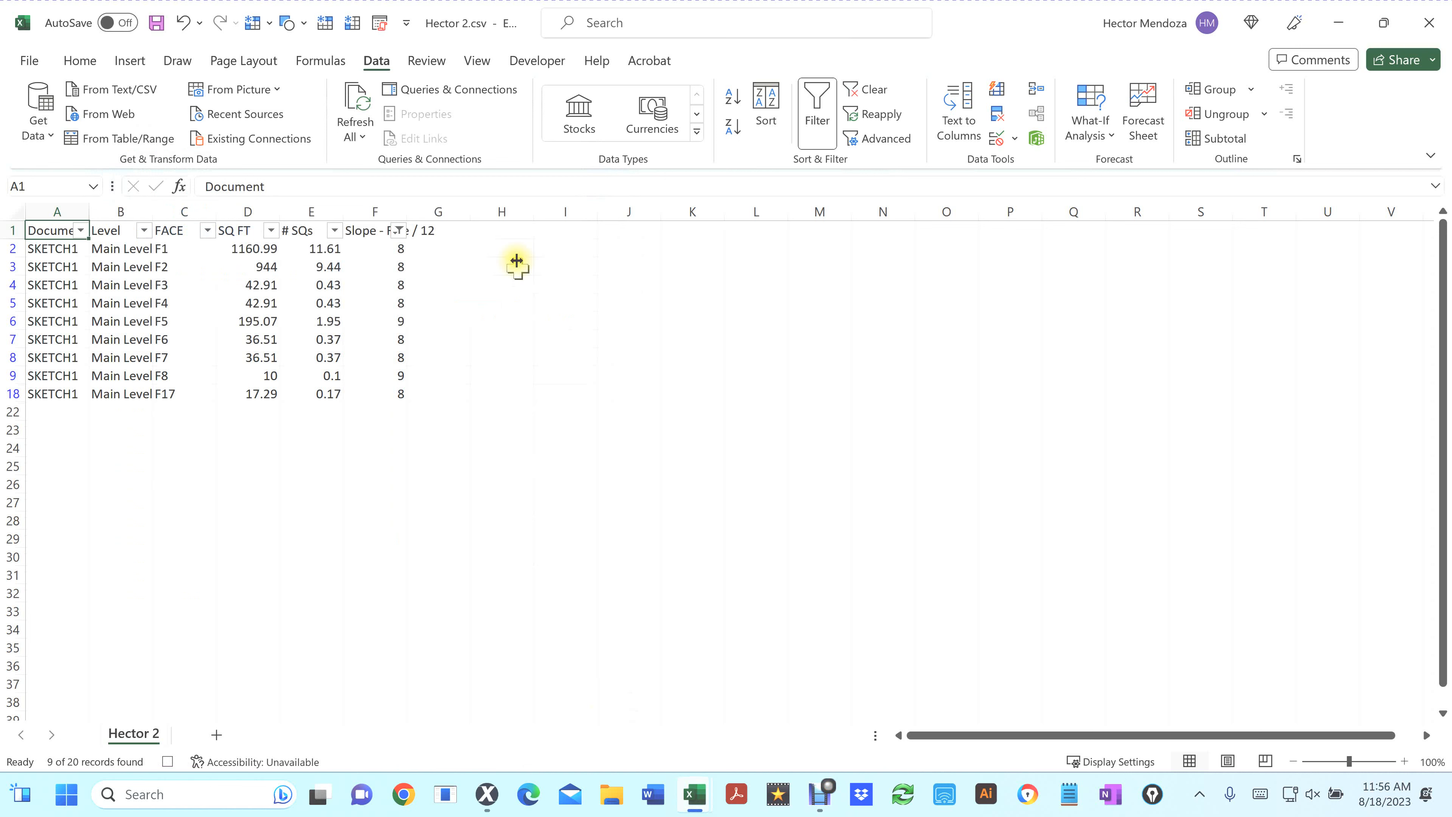
Enter the label Pitch 7-9 in cell I1
{"action": "left_click", "coordinate": [564, 231]}
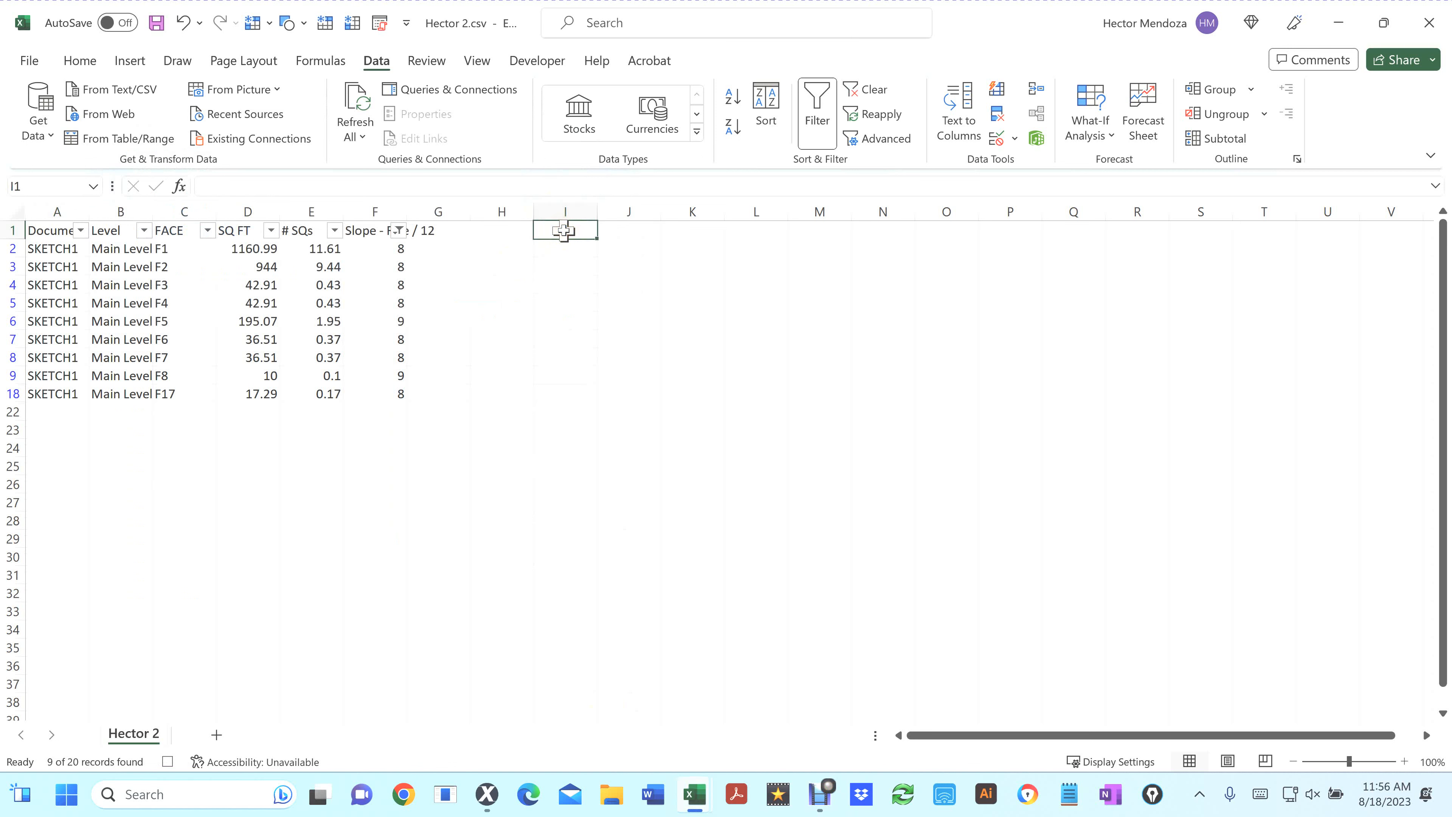
{"action": "type", "text": "Pit"}
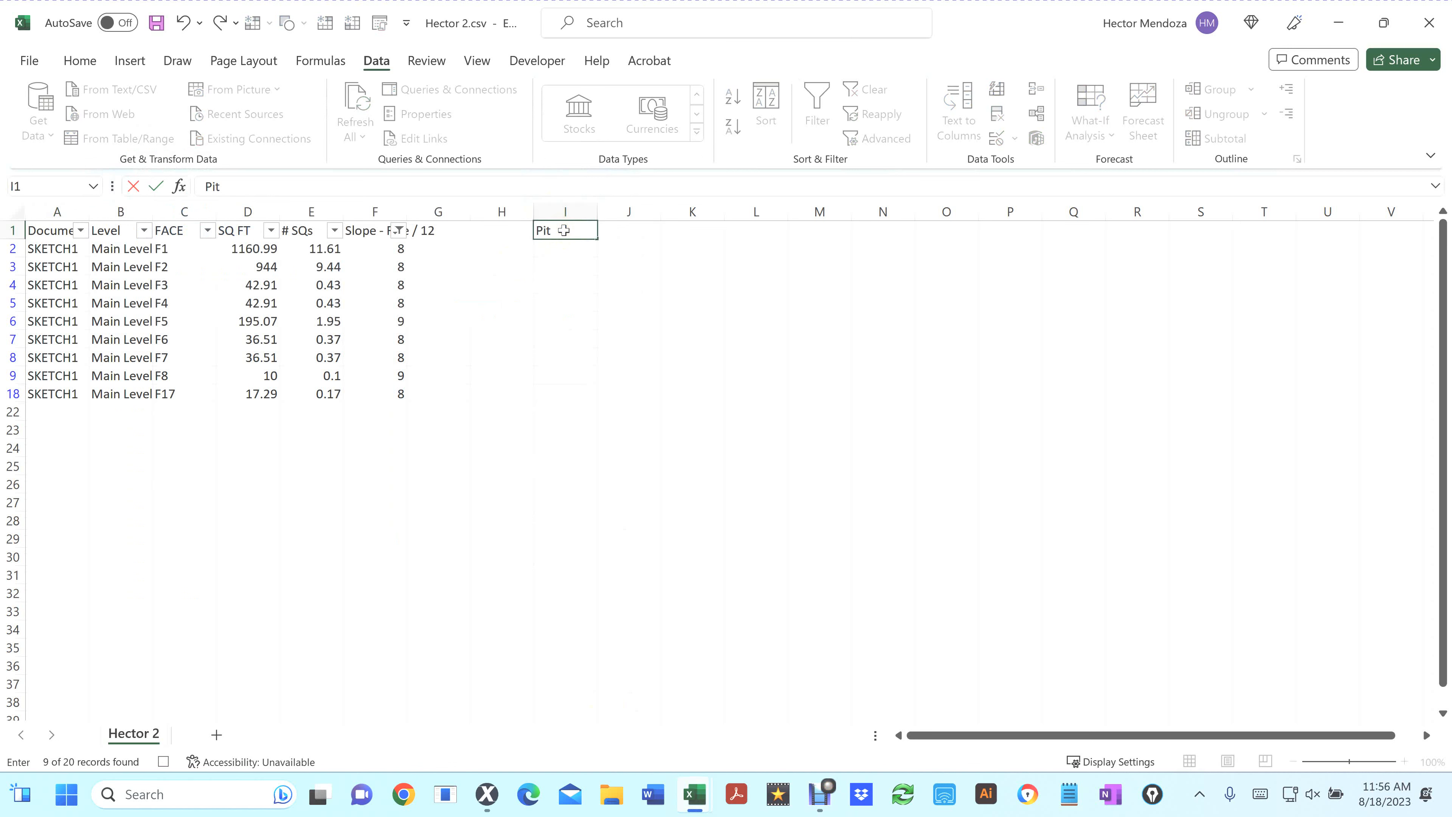
{"action": "type", "text": "ch 7-9"}
Total the filtered # SQs column with AutoSum in cell E22
{"action": "left_click", "coordinate": [313, 408]}
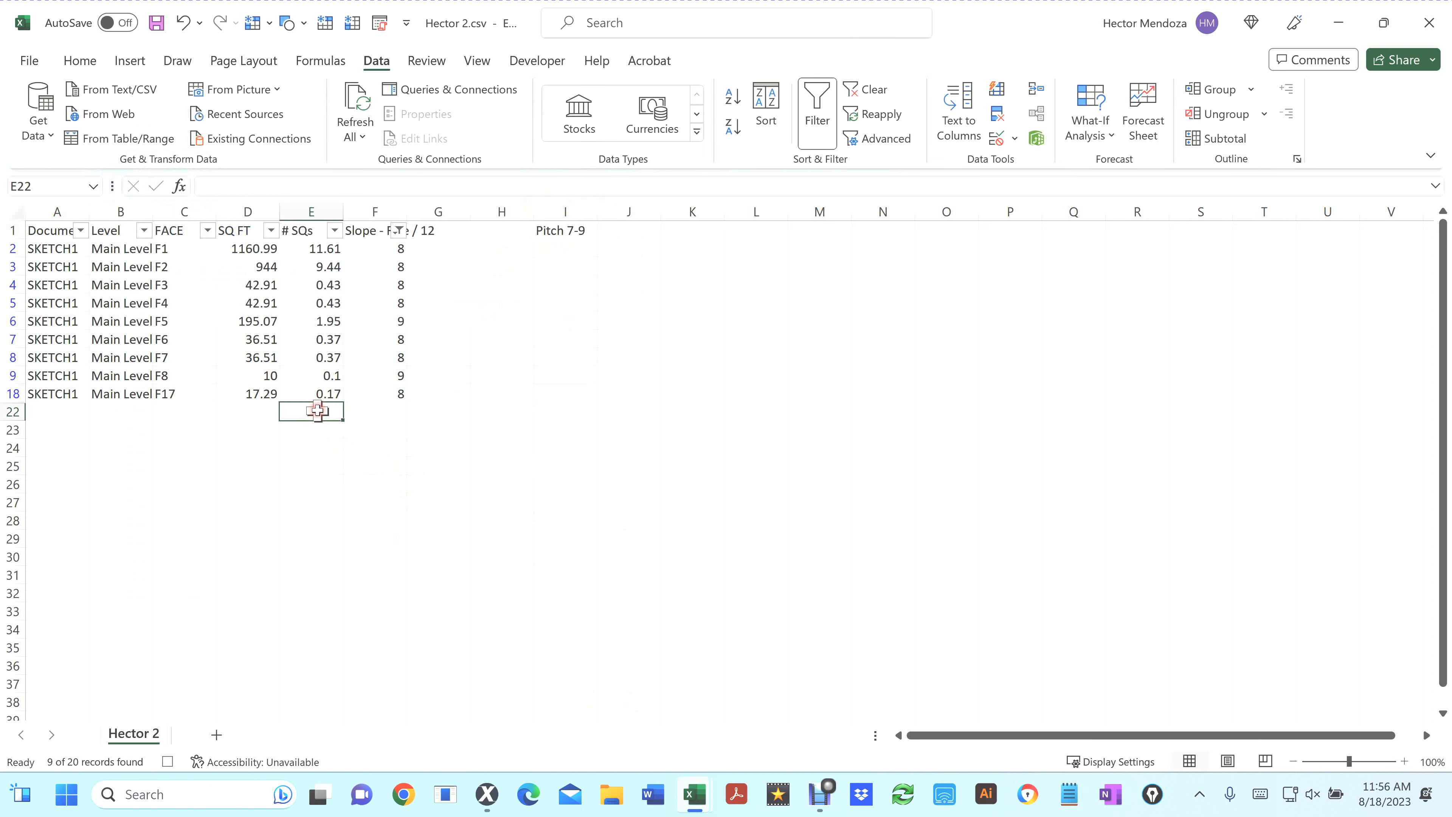
{"action": "left_click", "coordinate": [79, 60]}
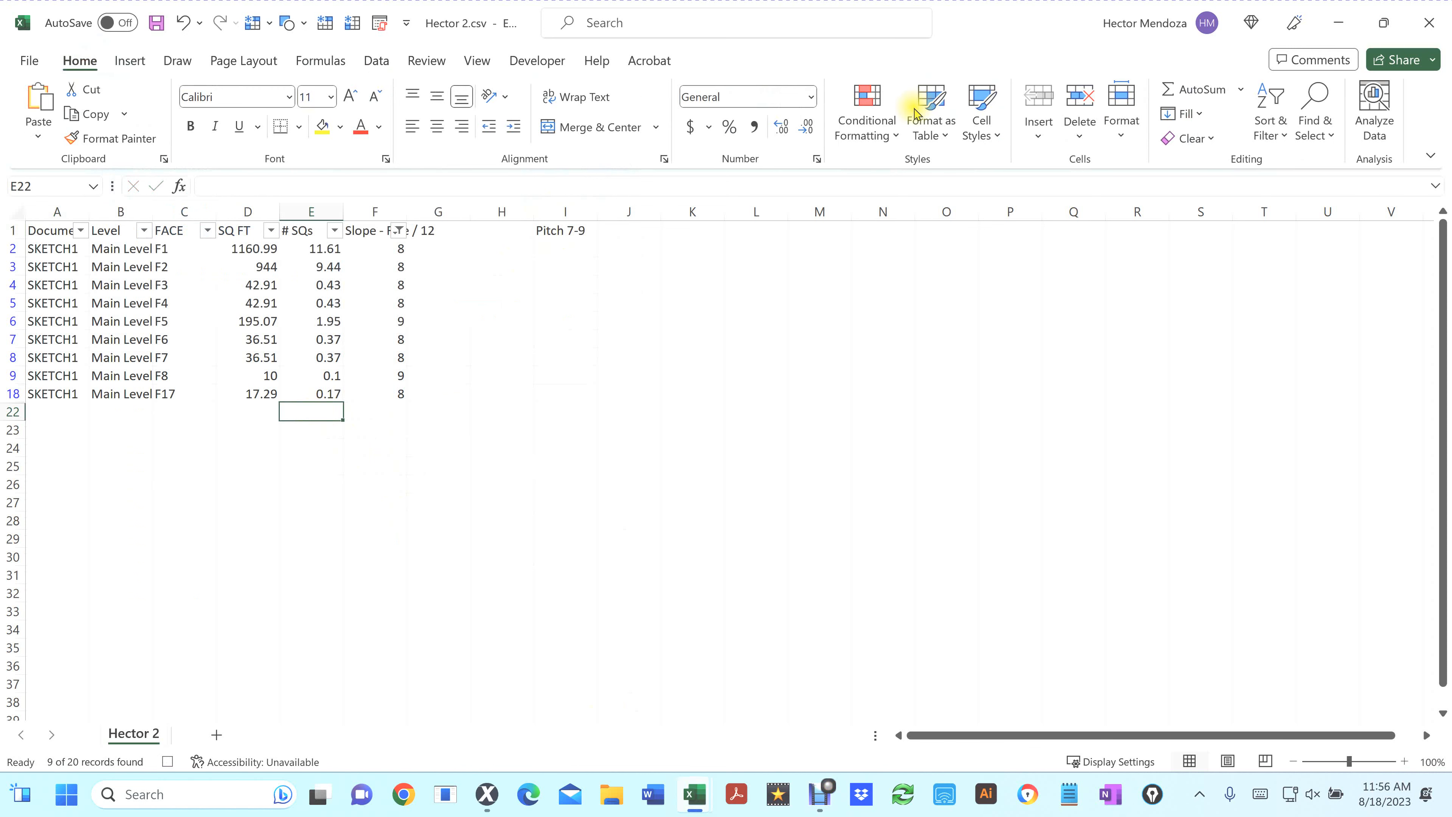
{"action": "left_click", "coordinate": [1193, 92]}
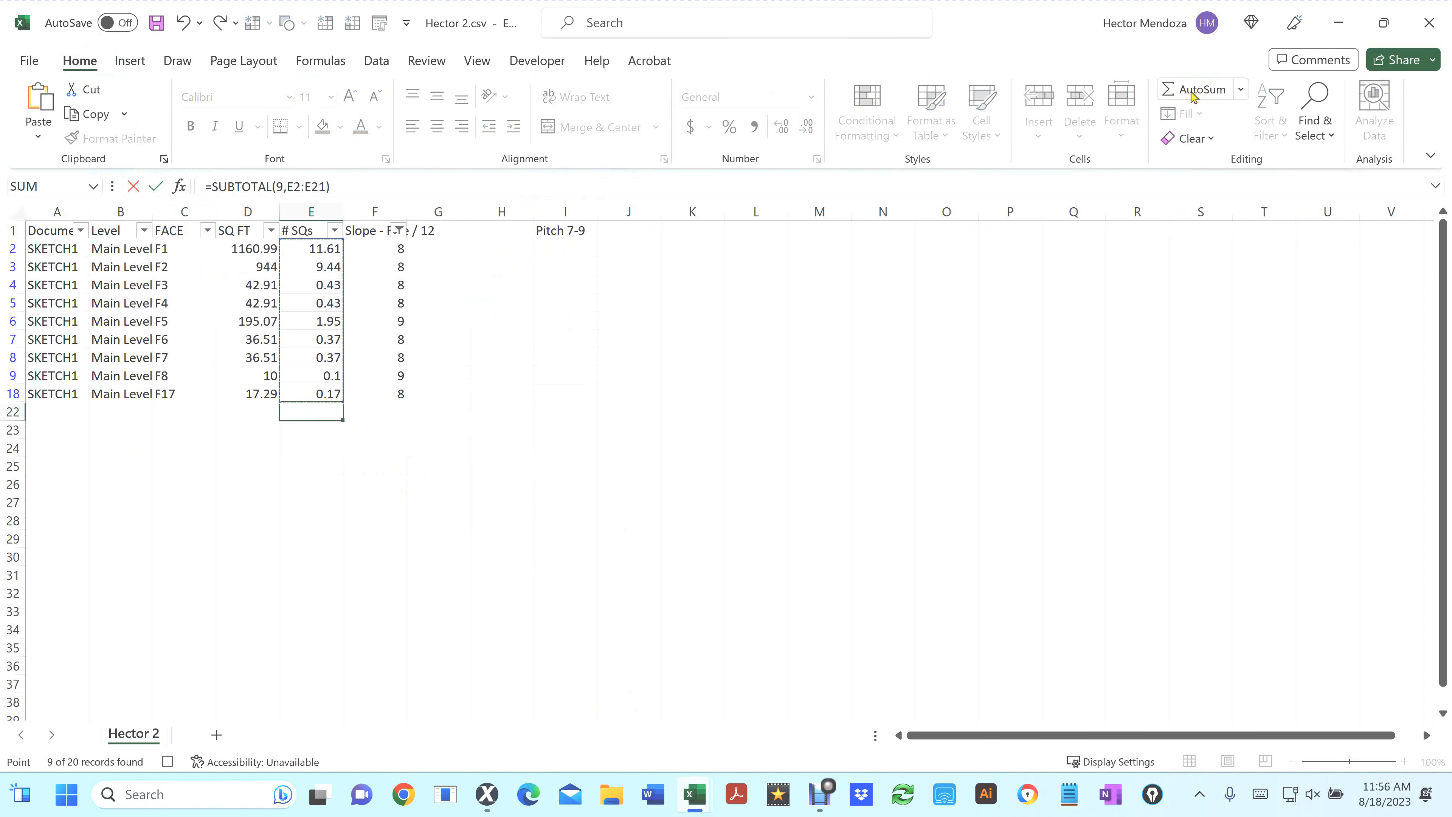
{"action": "key", "text": "Return"}
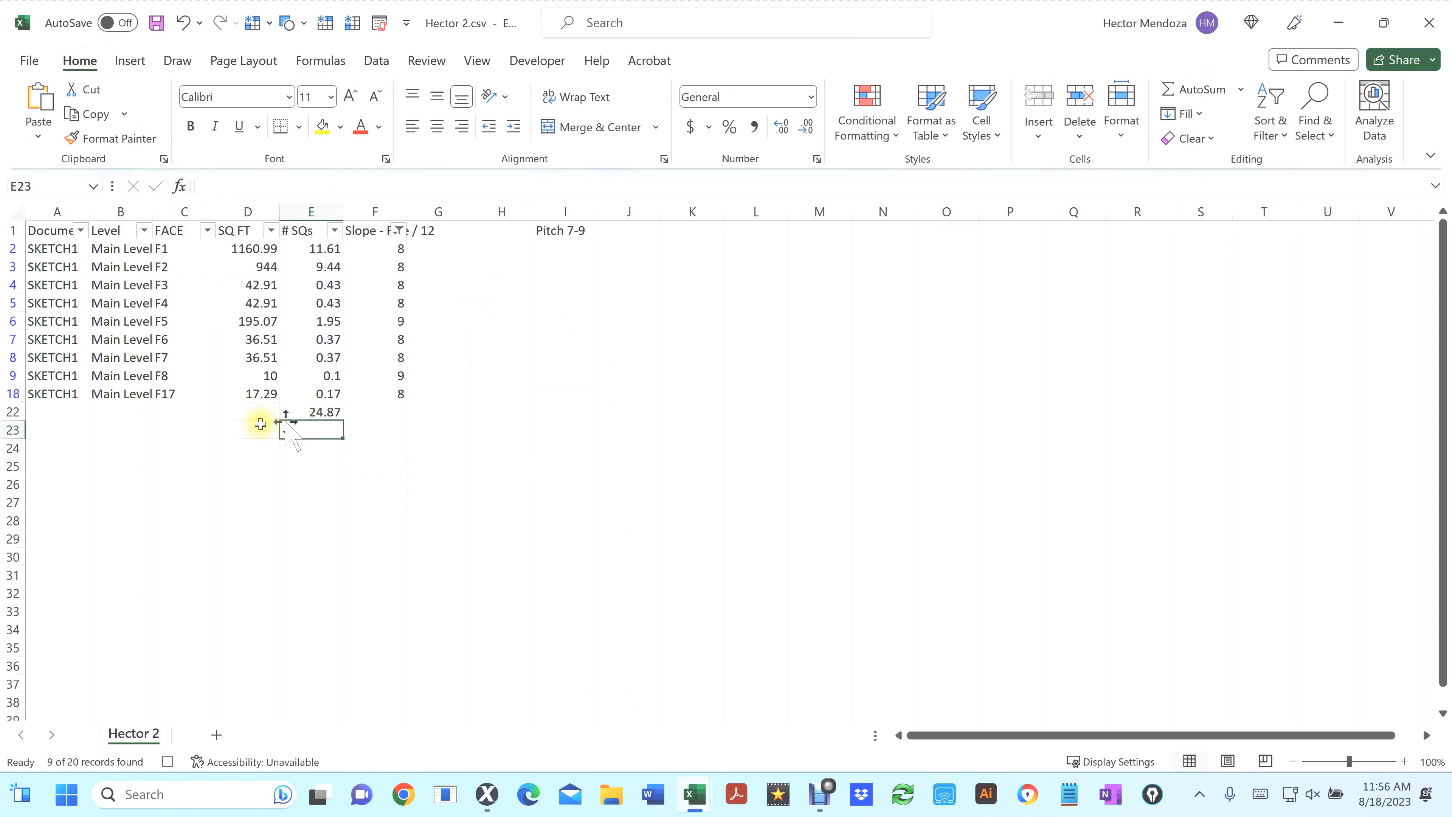
Copy the E22 total and paste it as a value into cell J1 beside the Pitch 7-9 label
{"action": "left_click", "coordinate": [327, 412]}
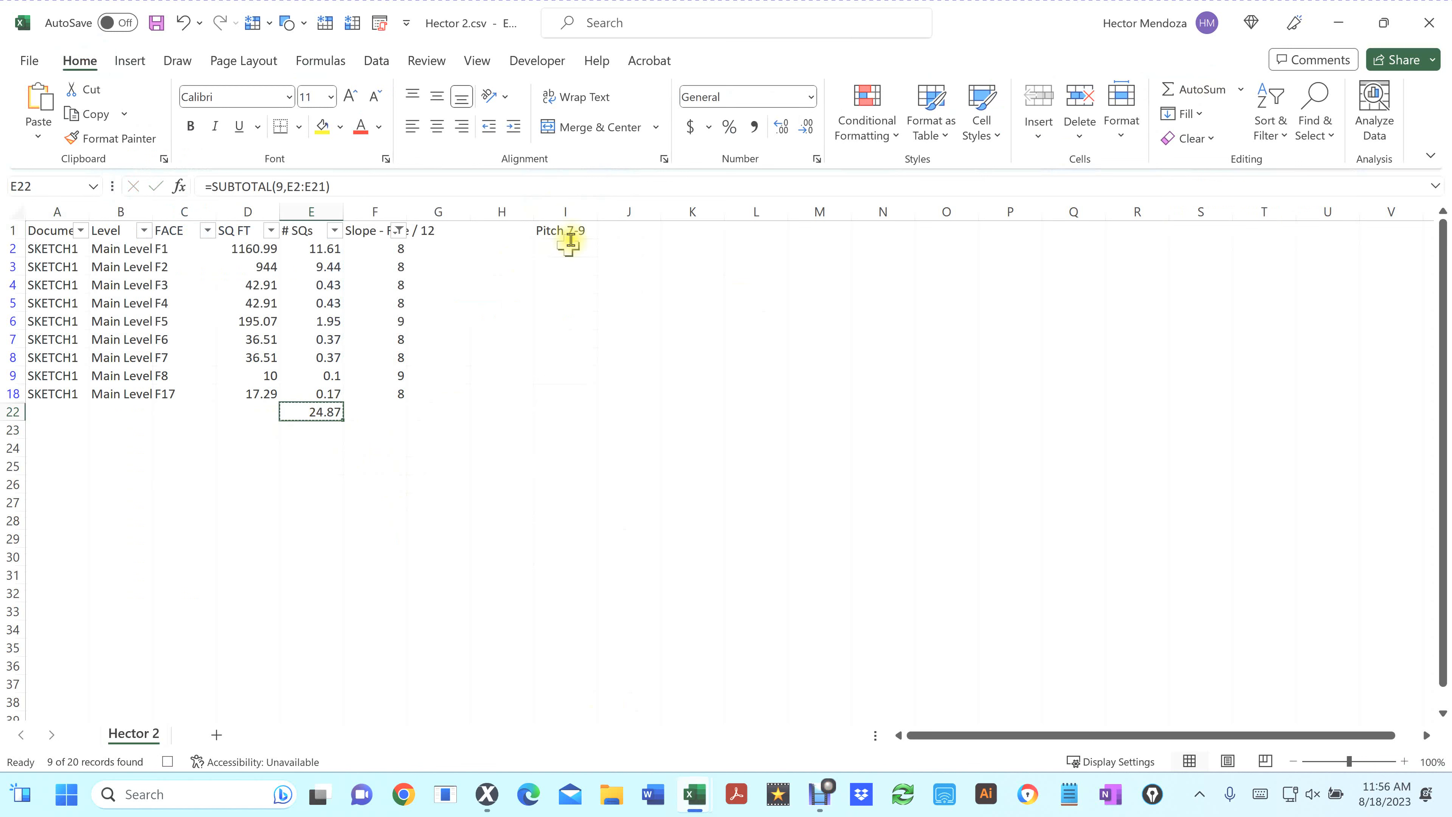
{"action": "left_click", "coordinate": [615, 227]}
{"action": "right_click", "coordinate": [613, 224]}
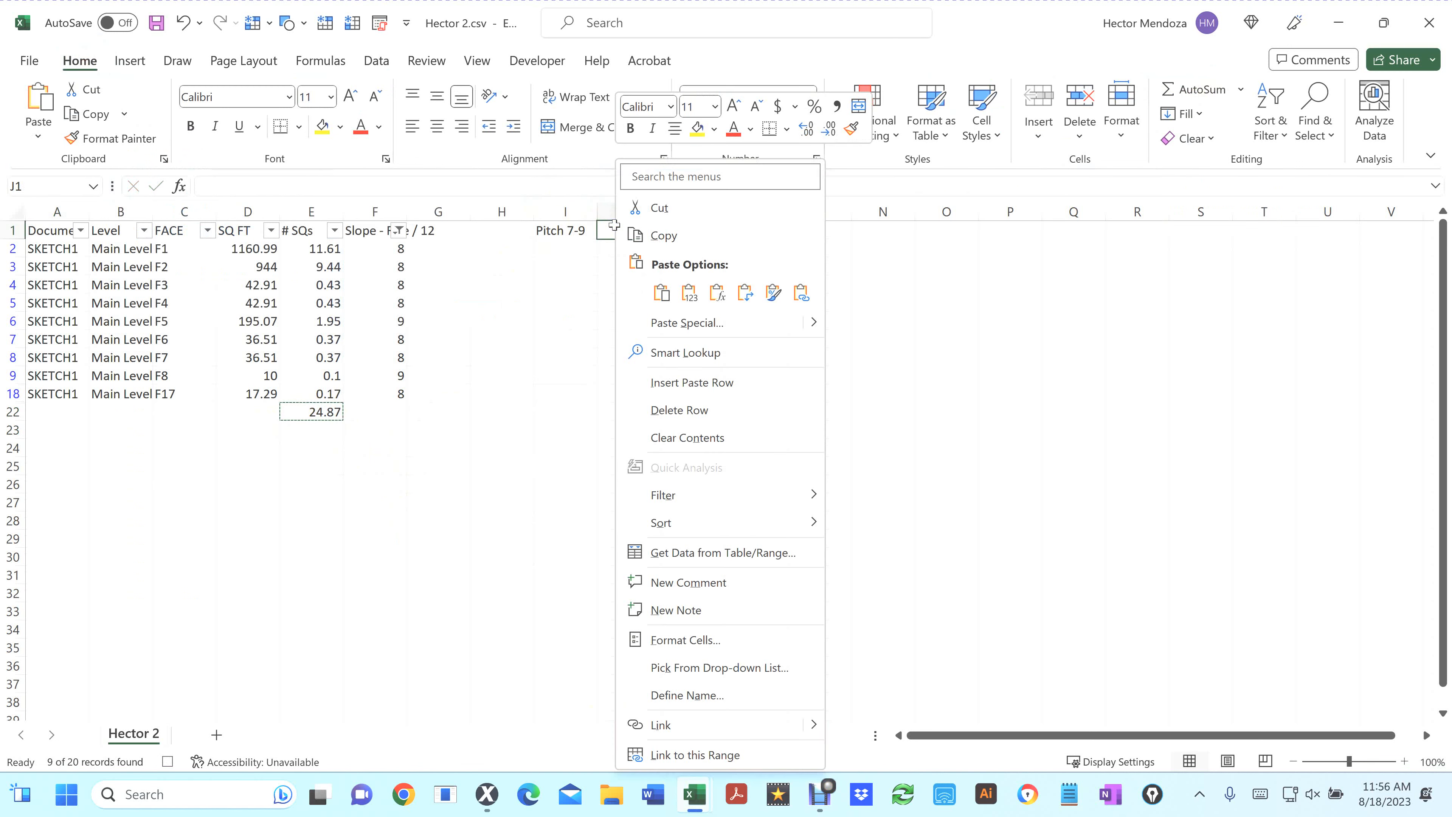
{"action": "left_click", "coordinate": [689, 293]}
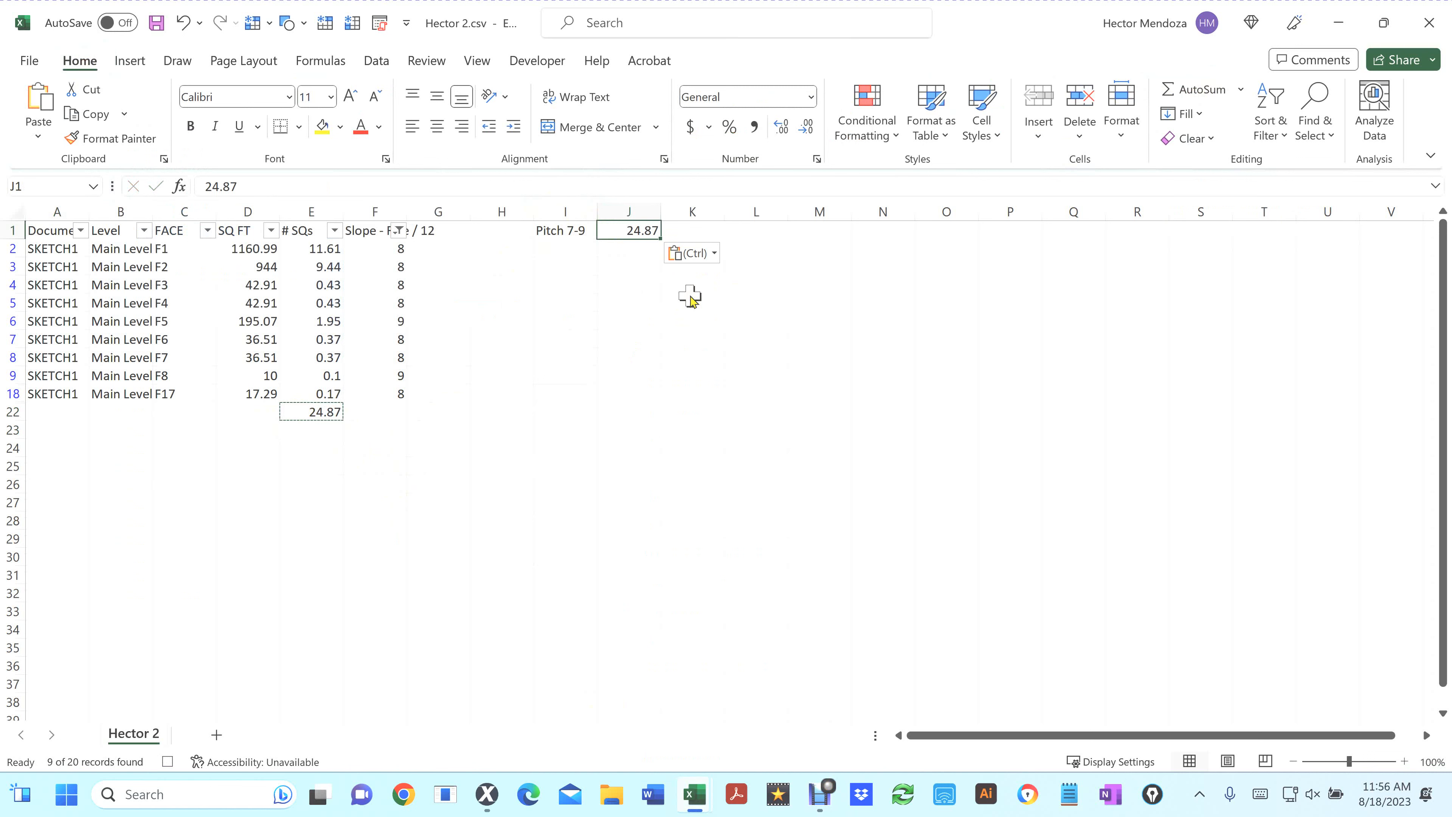
Bold the Pitch 7-9 label in I1 and stop the macro recording
{"action": "left_click", "coordinate": [560, 232]}
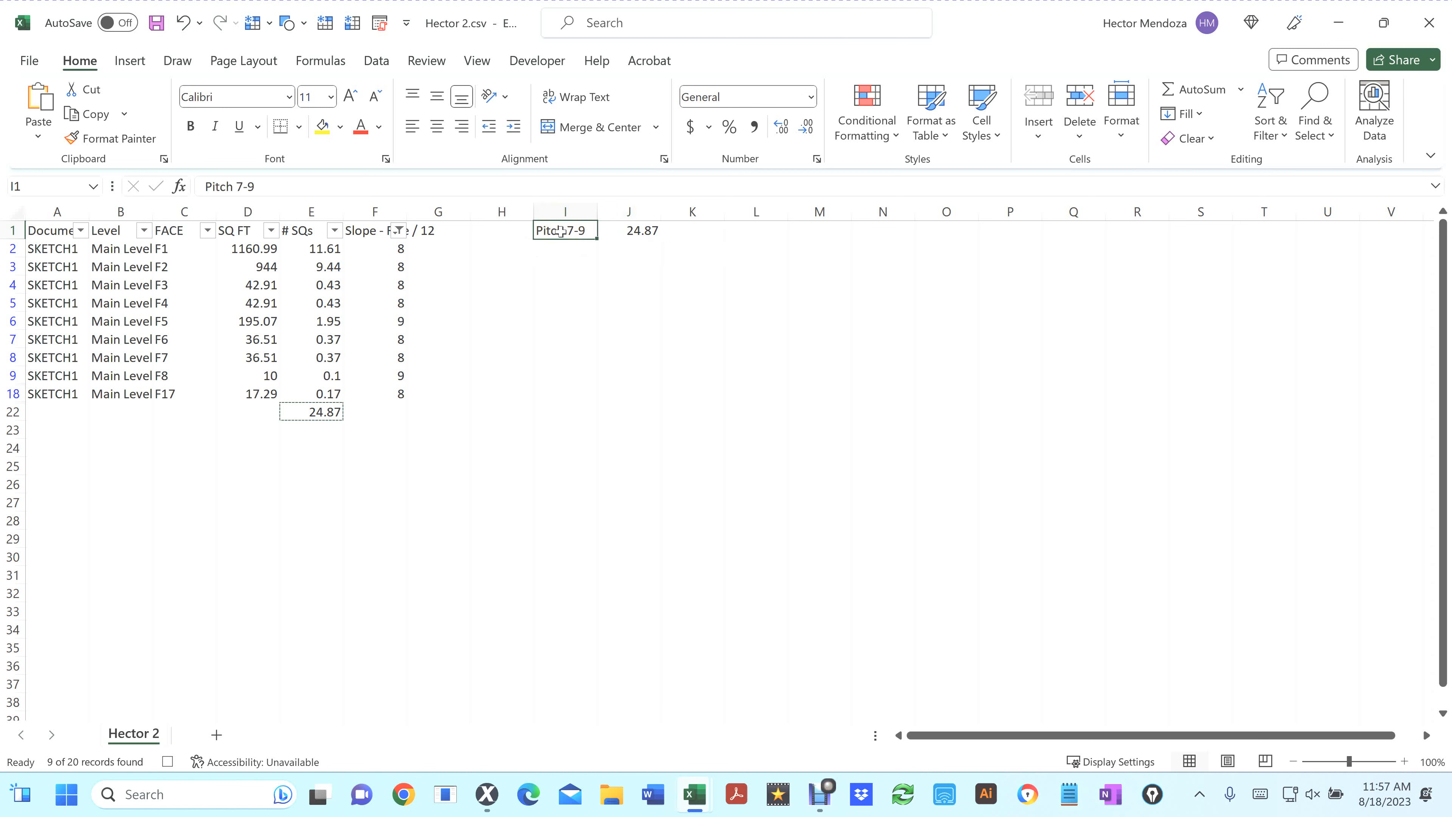
{"action": "key", "text": "ctrl+b"}
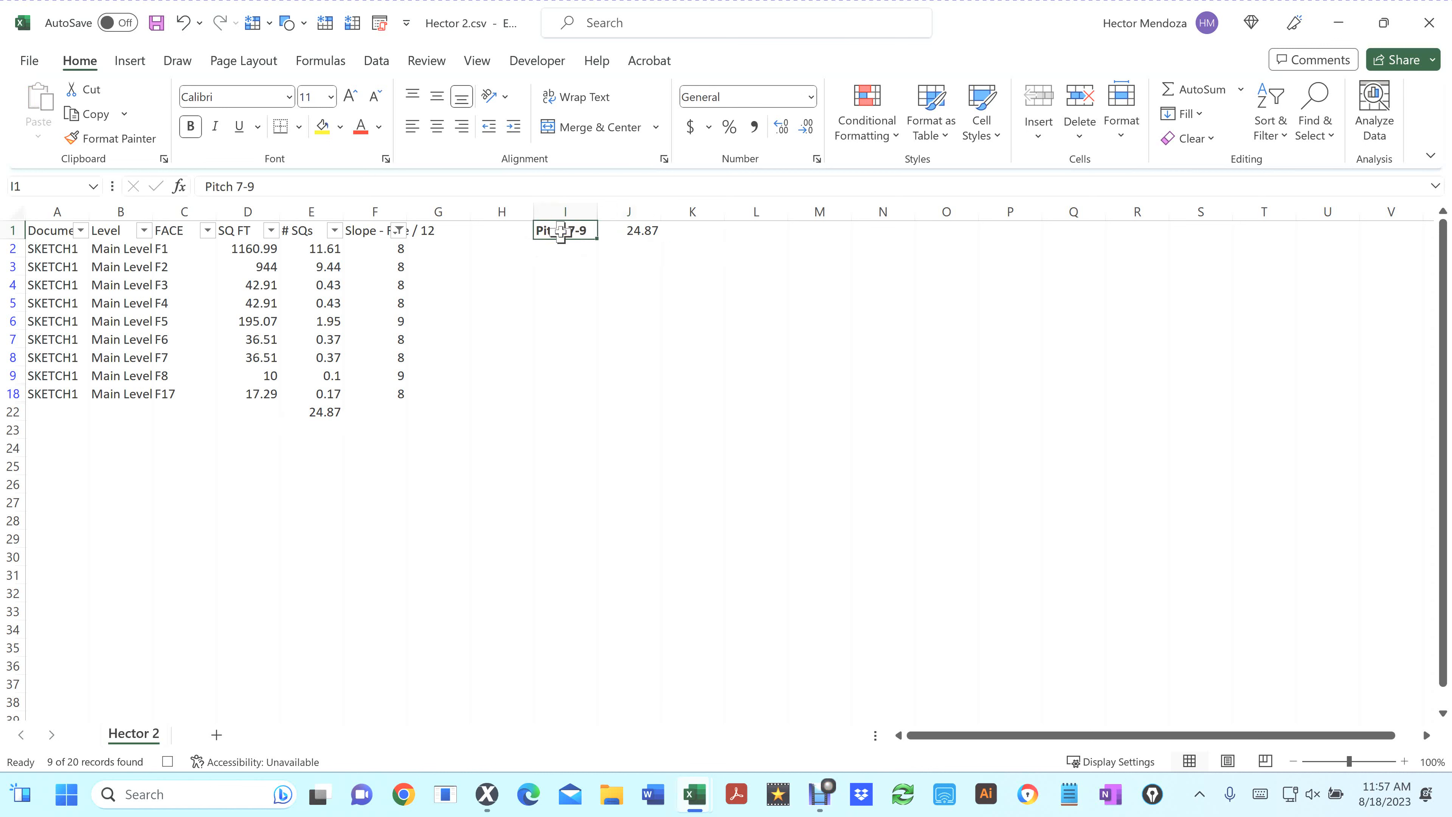
{"action": "left_click", "coordinate": [538, 61]}
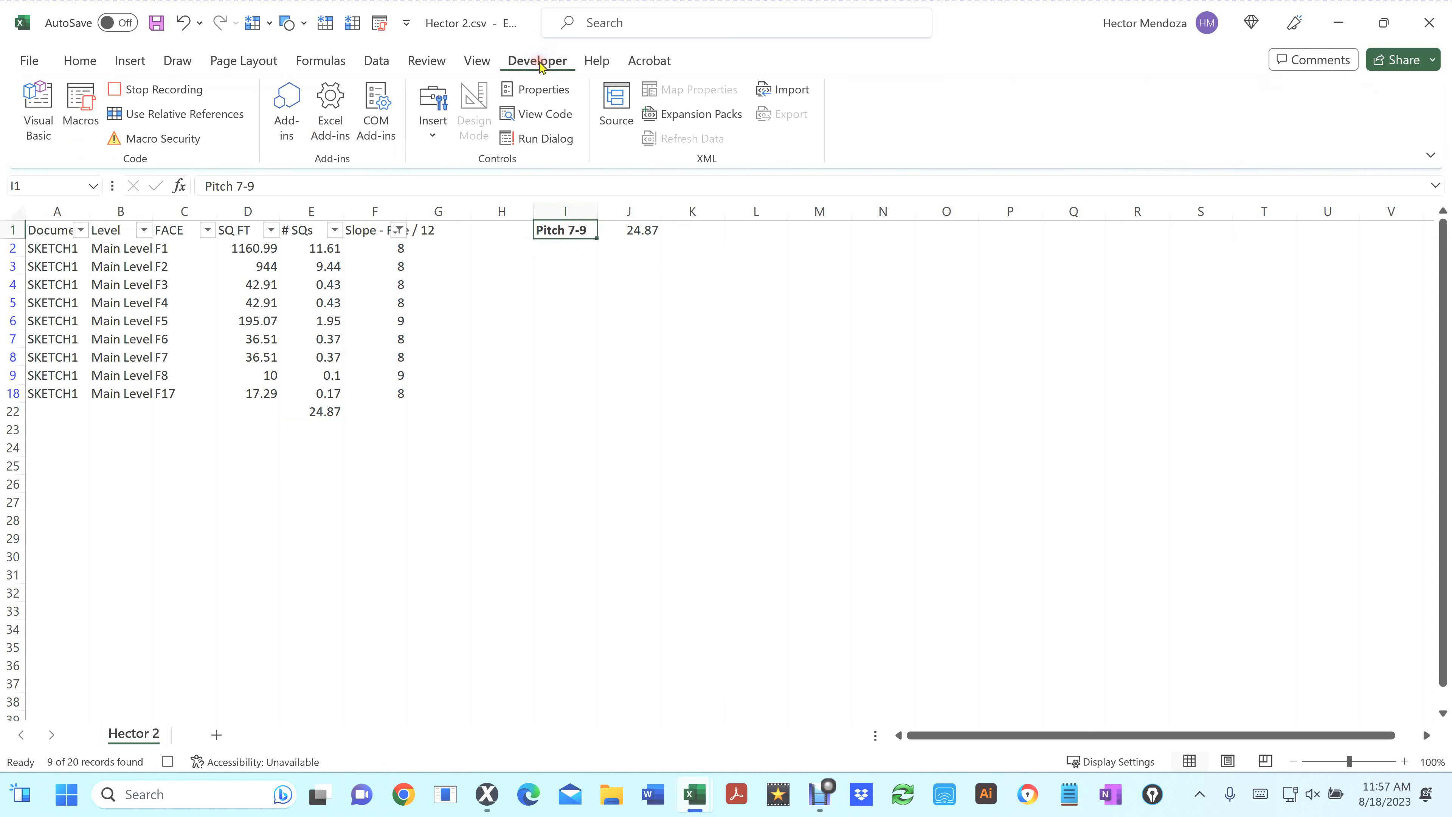
{"action": "left_click", "coordinate": [118, 96]}
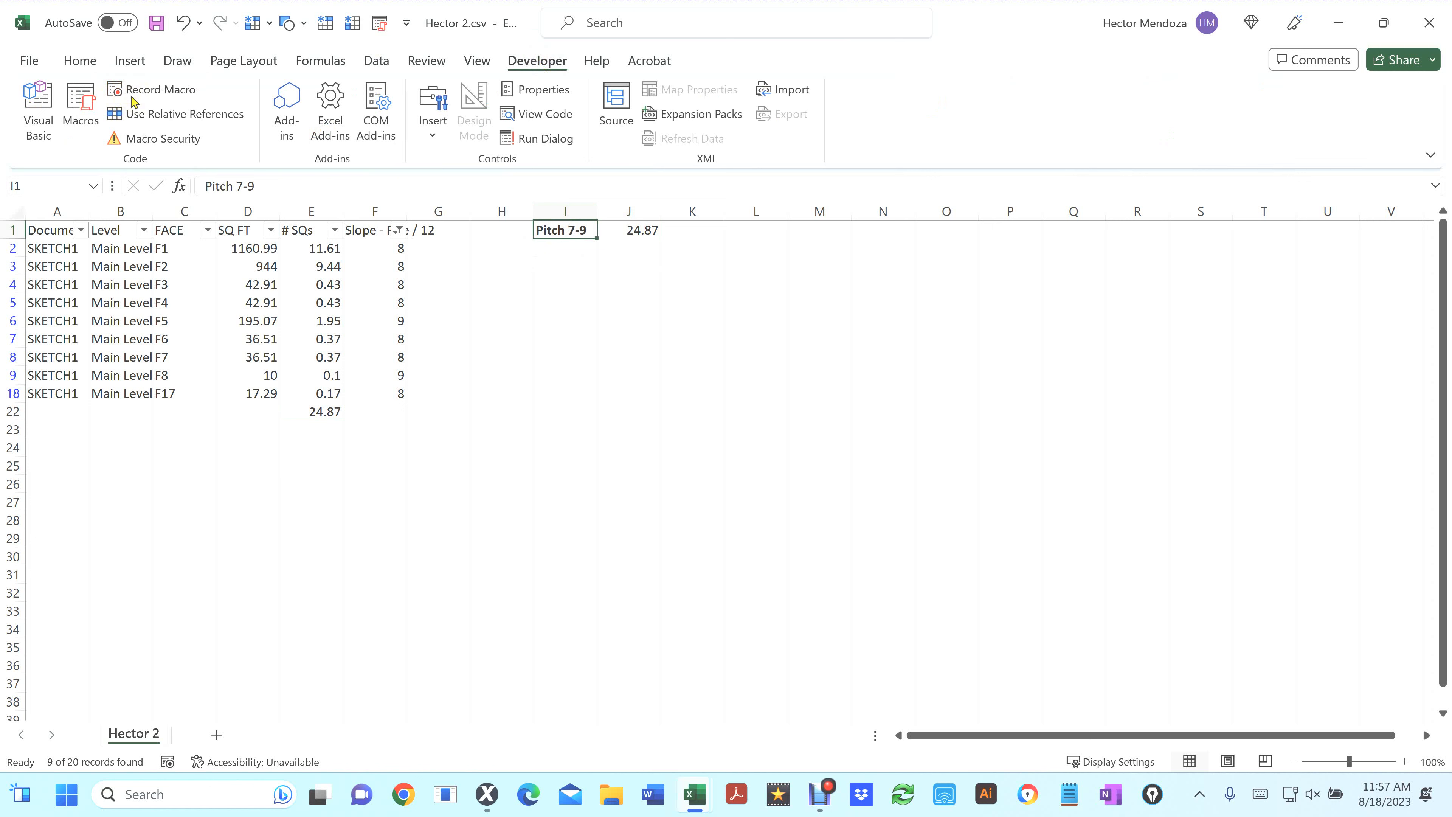
Close Hector 2.csv without saving its changes
{"action": "left_click", "coordinate": [1431, 25]}
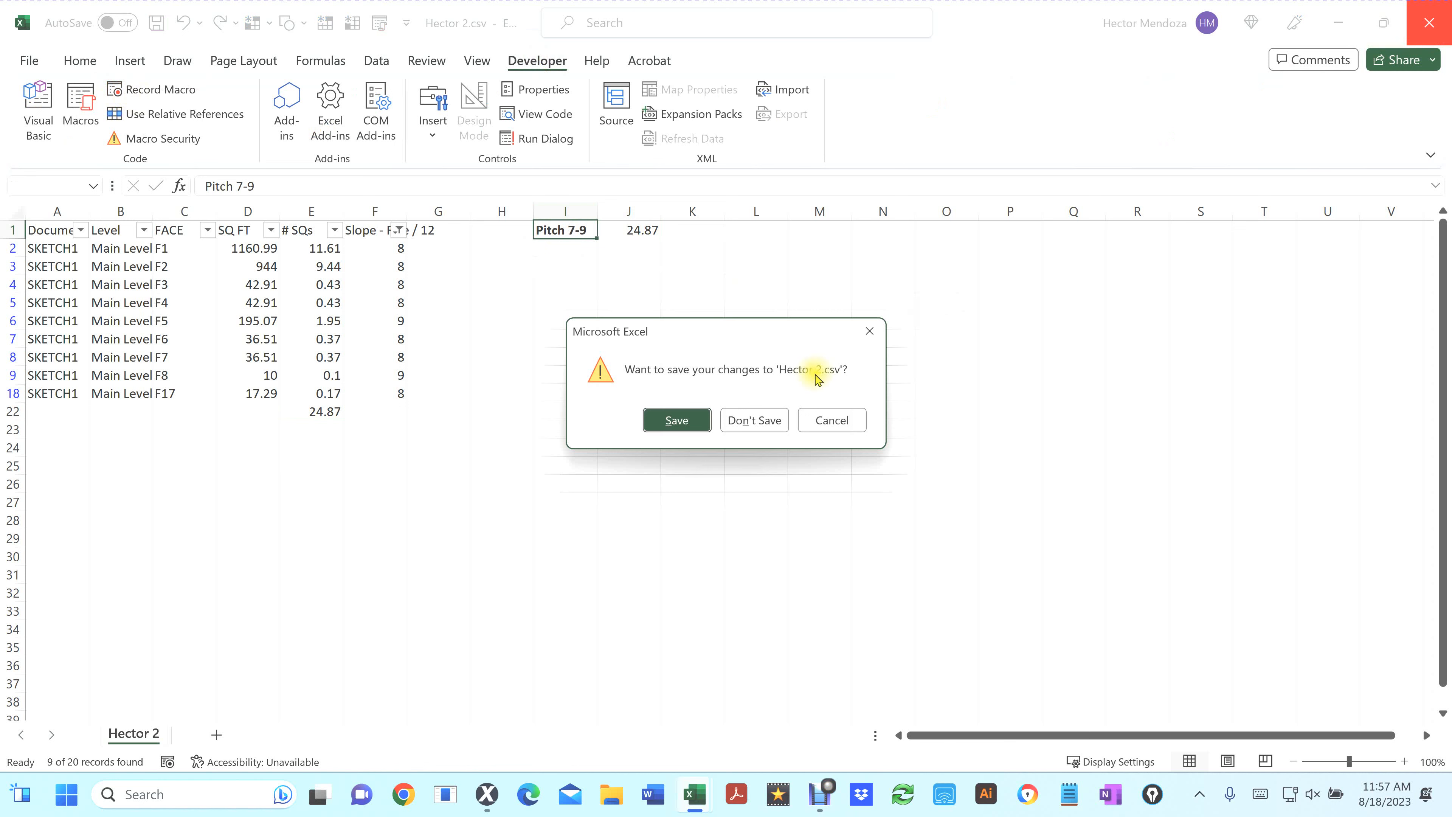
{"action": "left_click", "coordinate": [765, 422]}
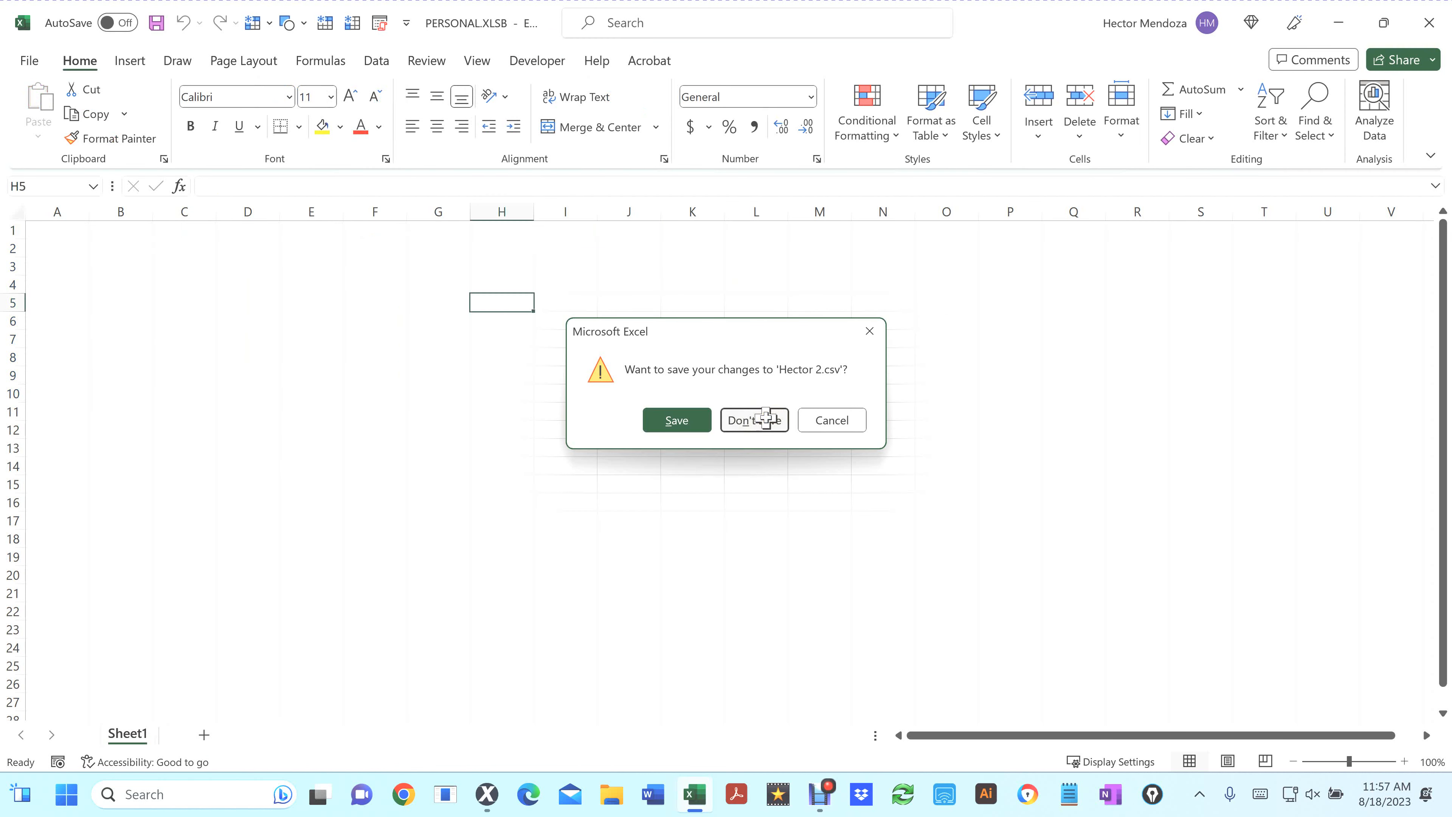
{"action": "left_click", "coordinate": [765, 420]}
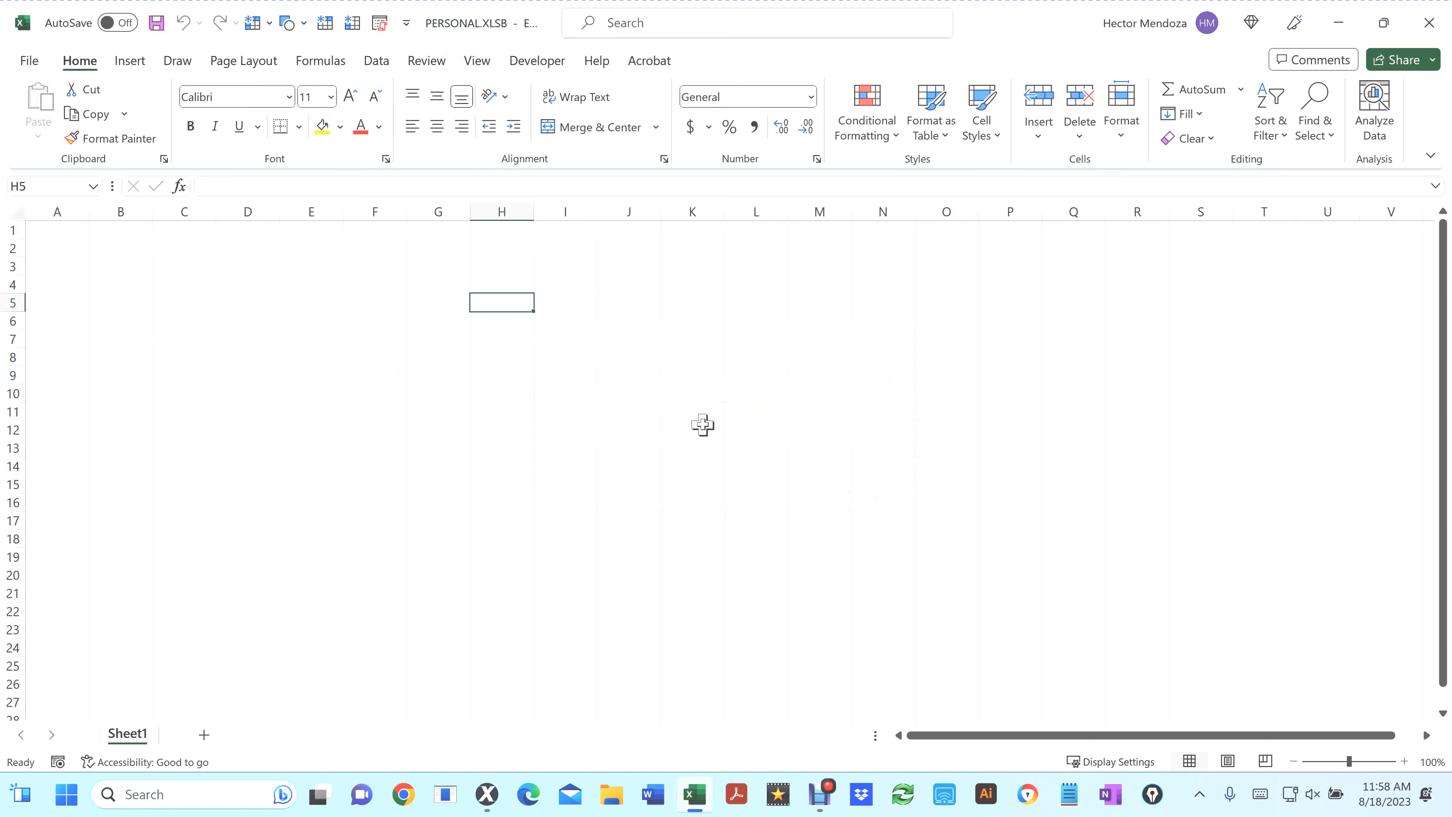
Save the Personal Macro Workbook
{"action": "key", "text": "ctrl+s"}
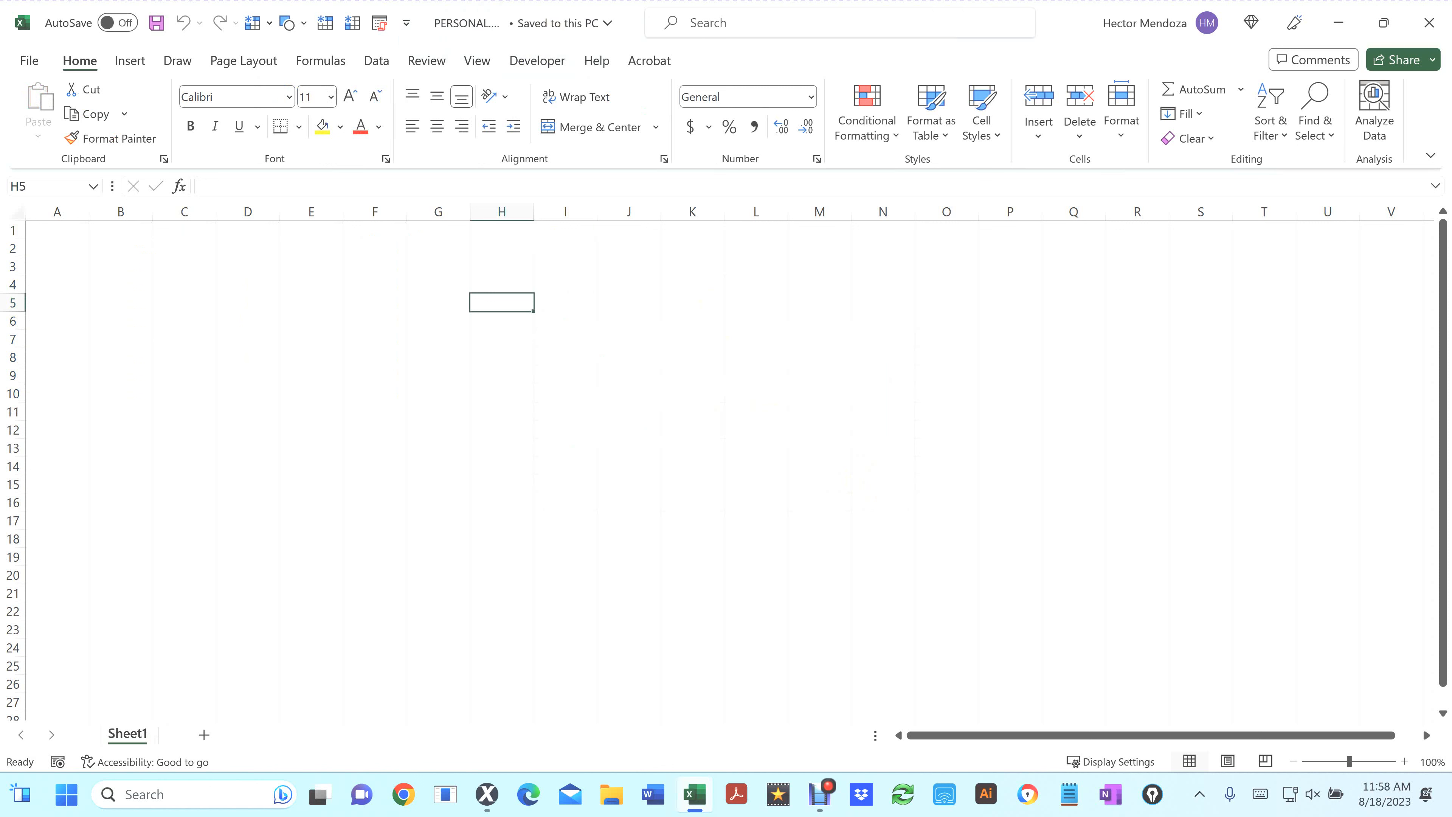
{"action": "left_click", "coordinate": [424, 11]}
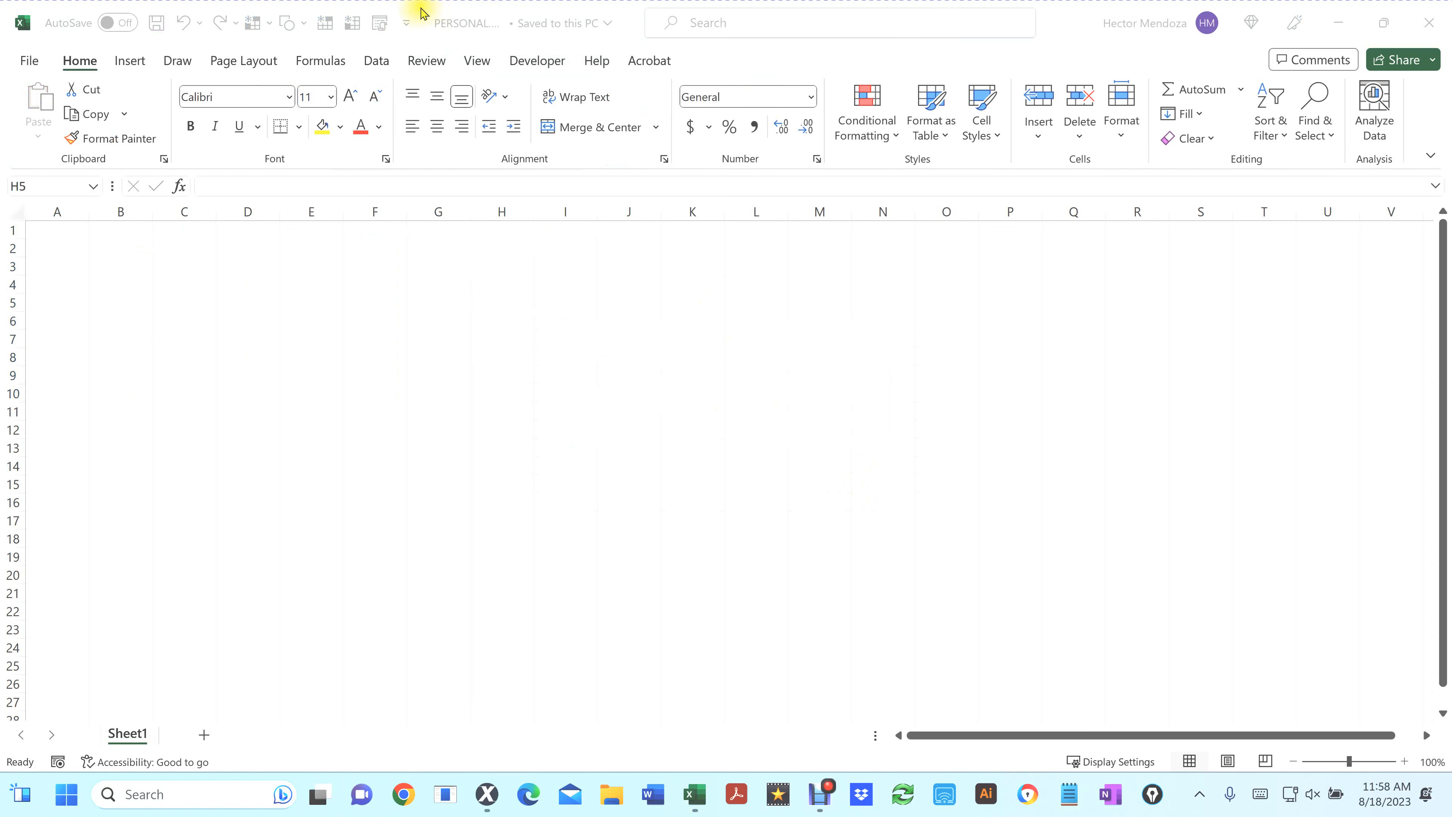
{"action": "mouse_move", "coordinate": [418, 7]}
{"action": "left_mouse_down"}
{"action": "mouse_move", "coordinate": [595, 50]}
{"action": "mouse_move", "coordinate": [648, 55]}
{"action": "mouse_move", "coordinate": [649, 40]}
{"action": "left_mouse_up"}
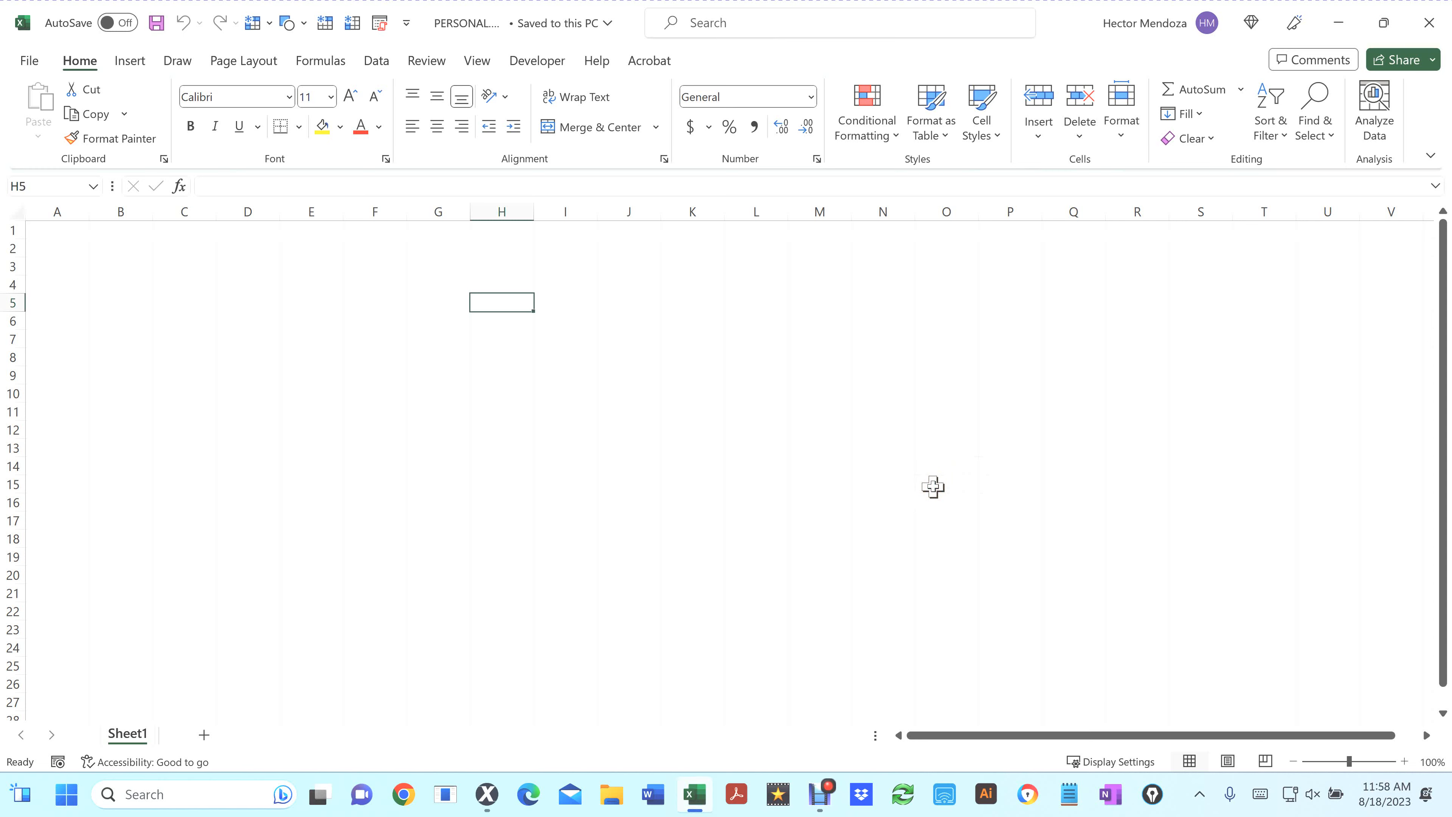
Open Hector.csv from the Desktop
{"action": "key", "text": "super+d"}
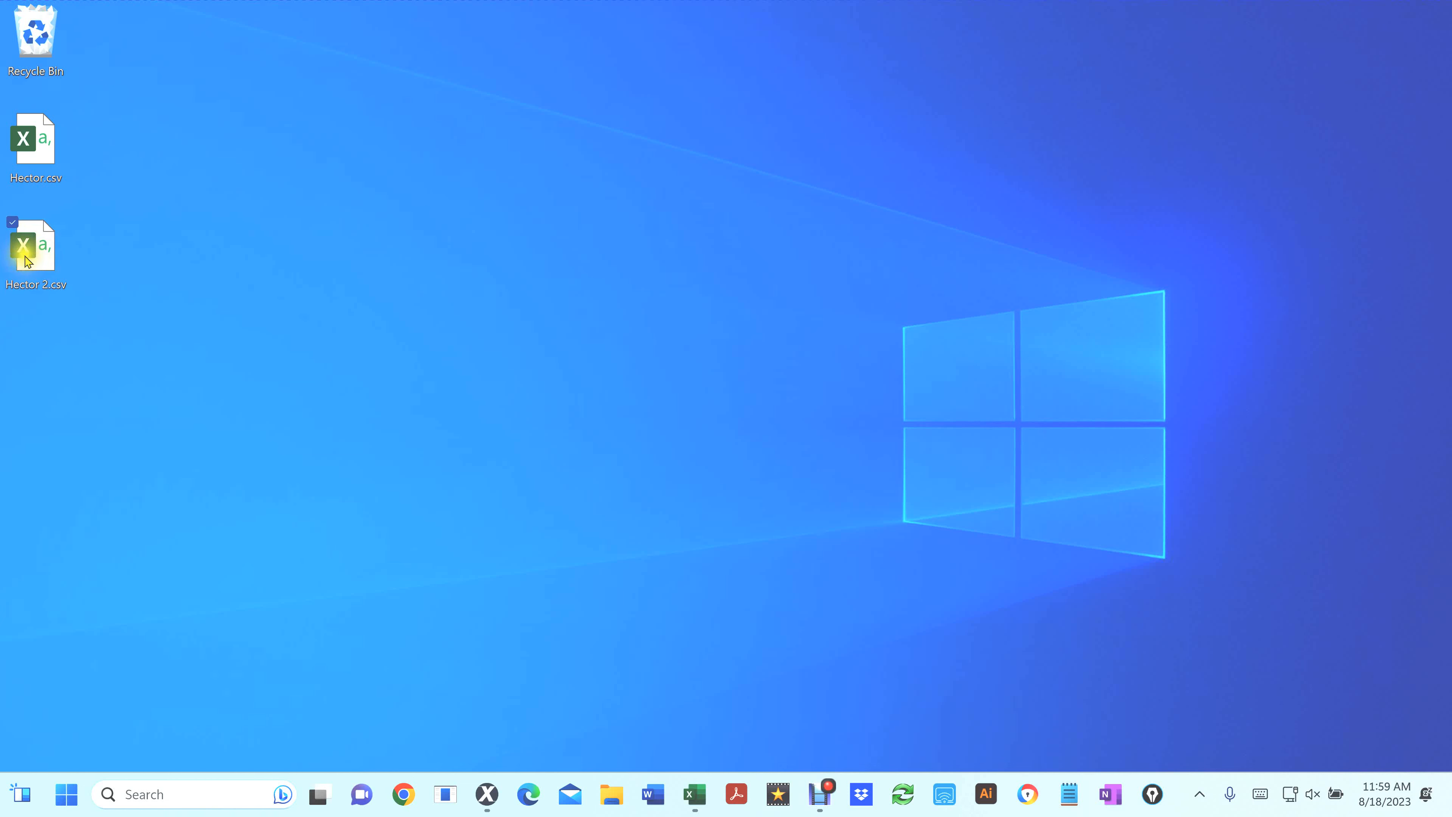
{"action": "left_click", "coordinate": [69, 299]}
{"action": "left_click_drag", "start_coordinate": [68, 296], "coordinate": [93, 303]}
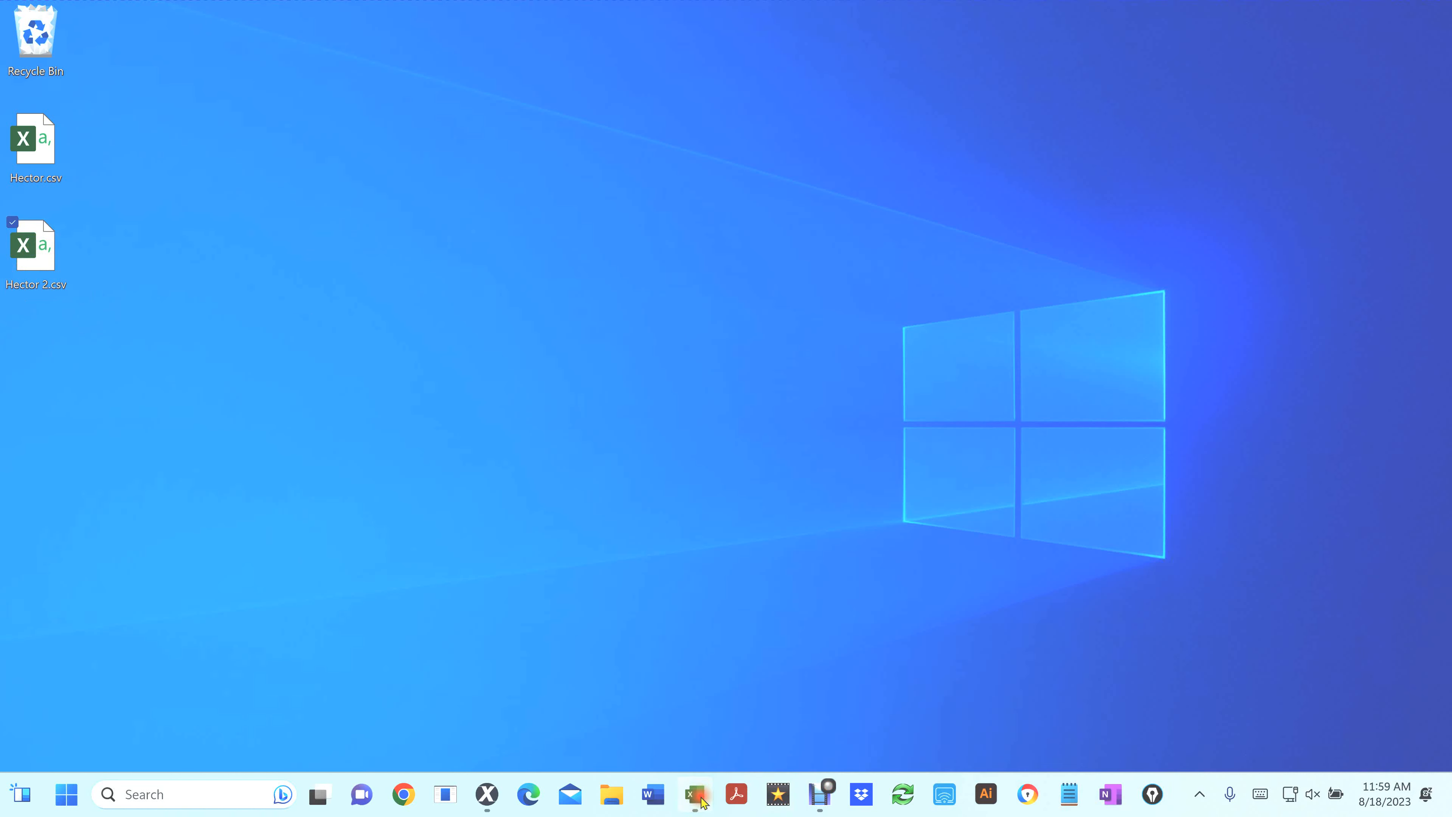
{"action": "left_click", "coordinate": [696, 795]}
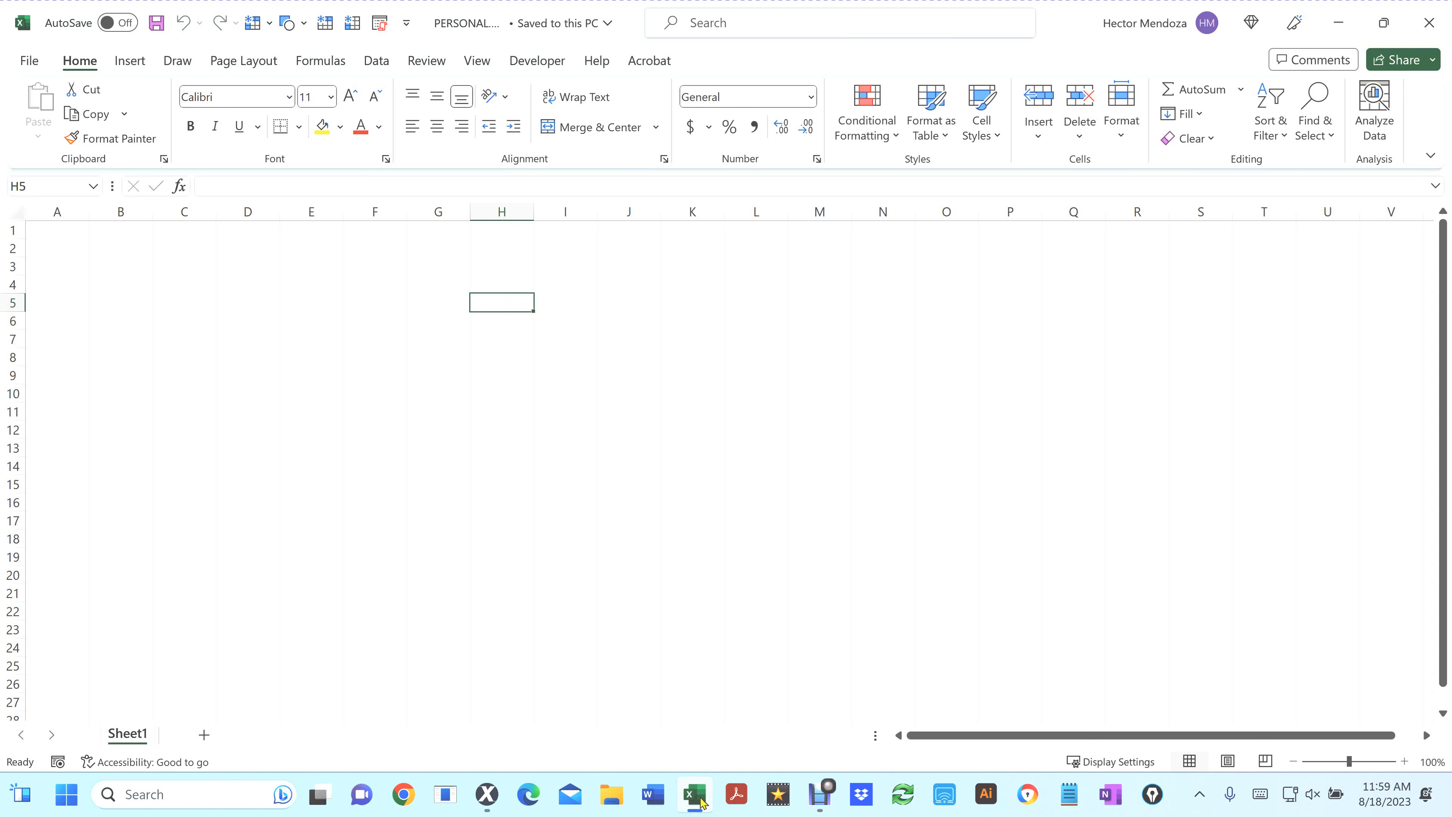
{"action": "left_click", "coordinate": [1339, 26]}
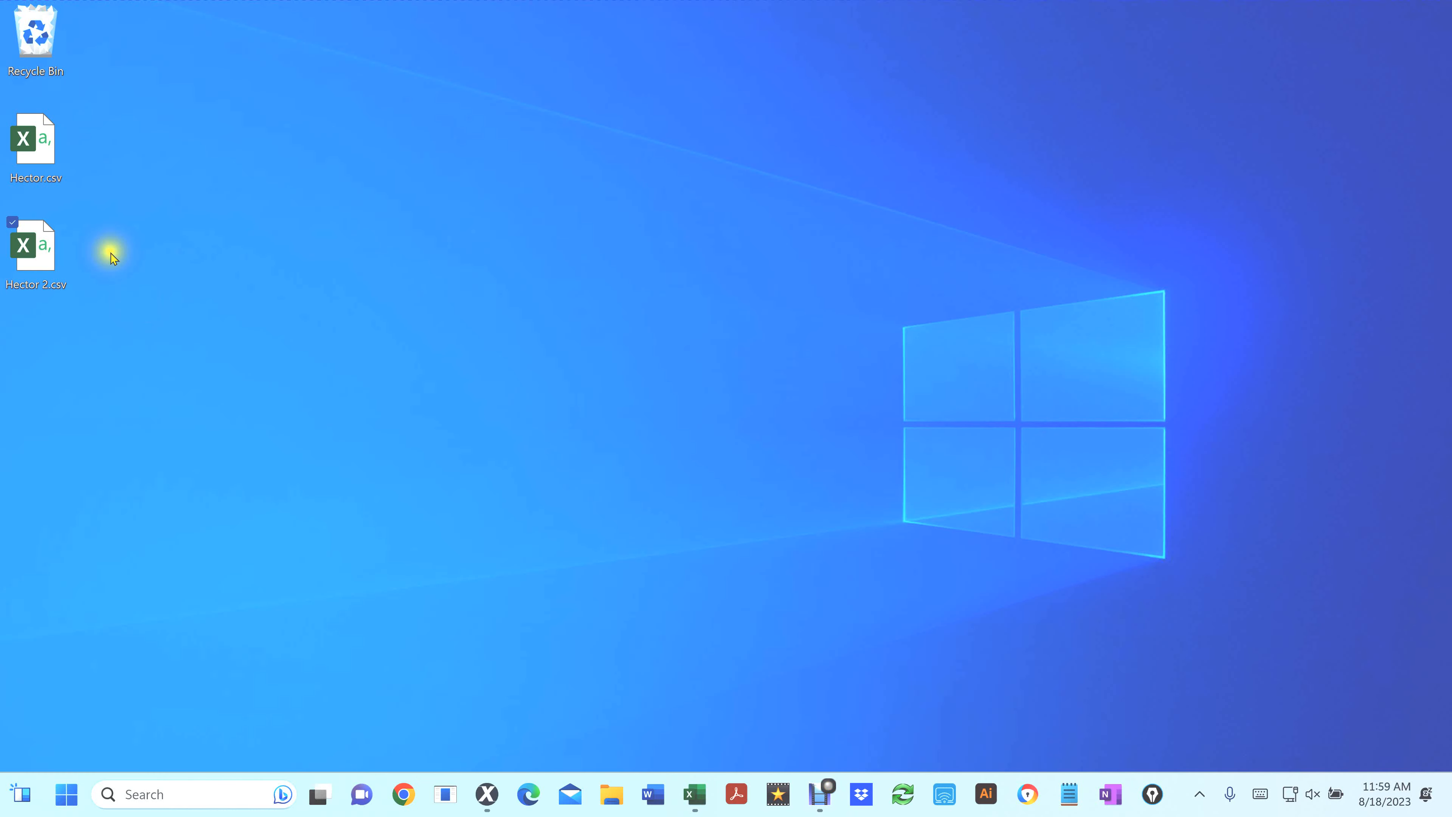
{"action": "double_click", "coordinate": [28, 149]}
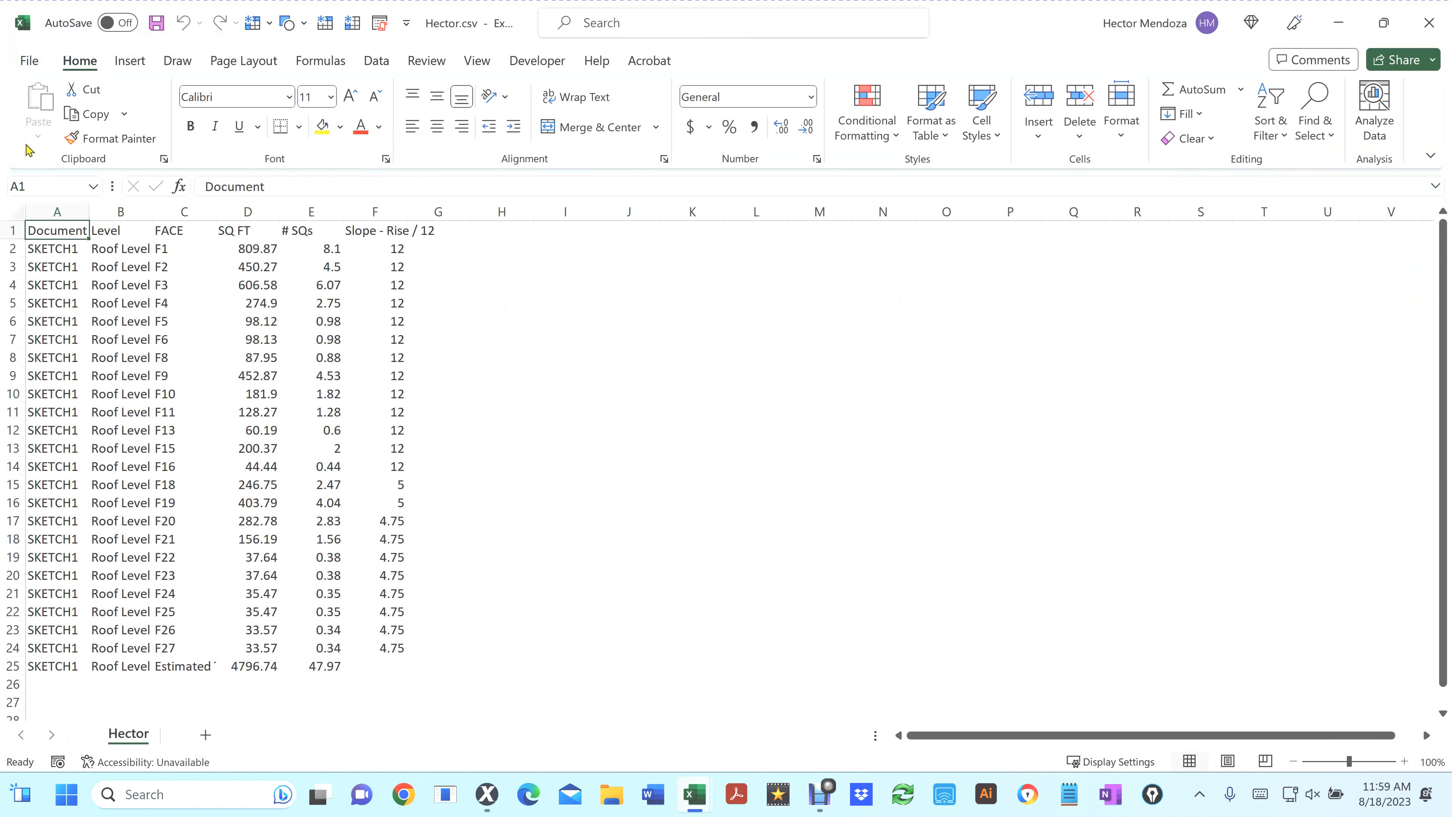
Start recording a new macro named New_10_12_Pitch, stored in the Personal Macro Workbook
{"action": "left_click", "coordinate": [379, 25]}
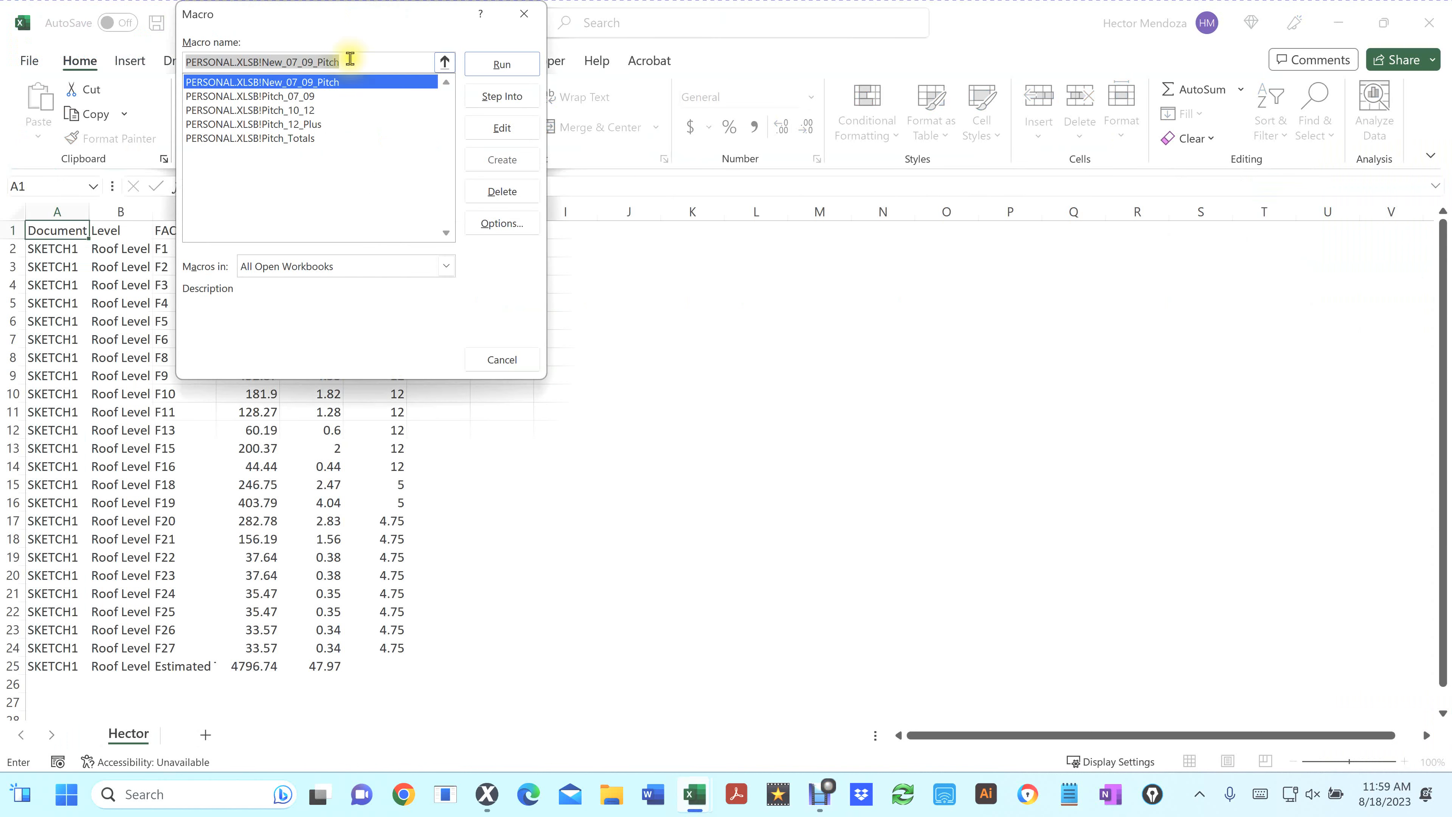
{"action": "left_click", "coordinate": [497, 359]}
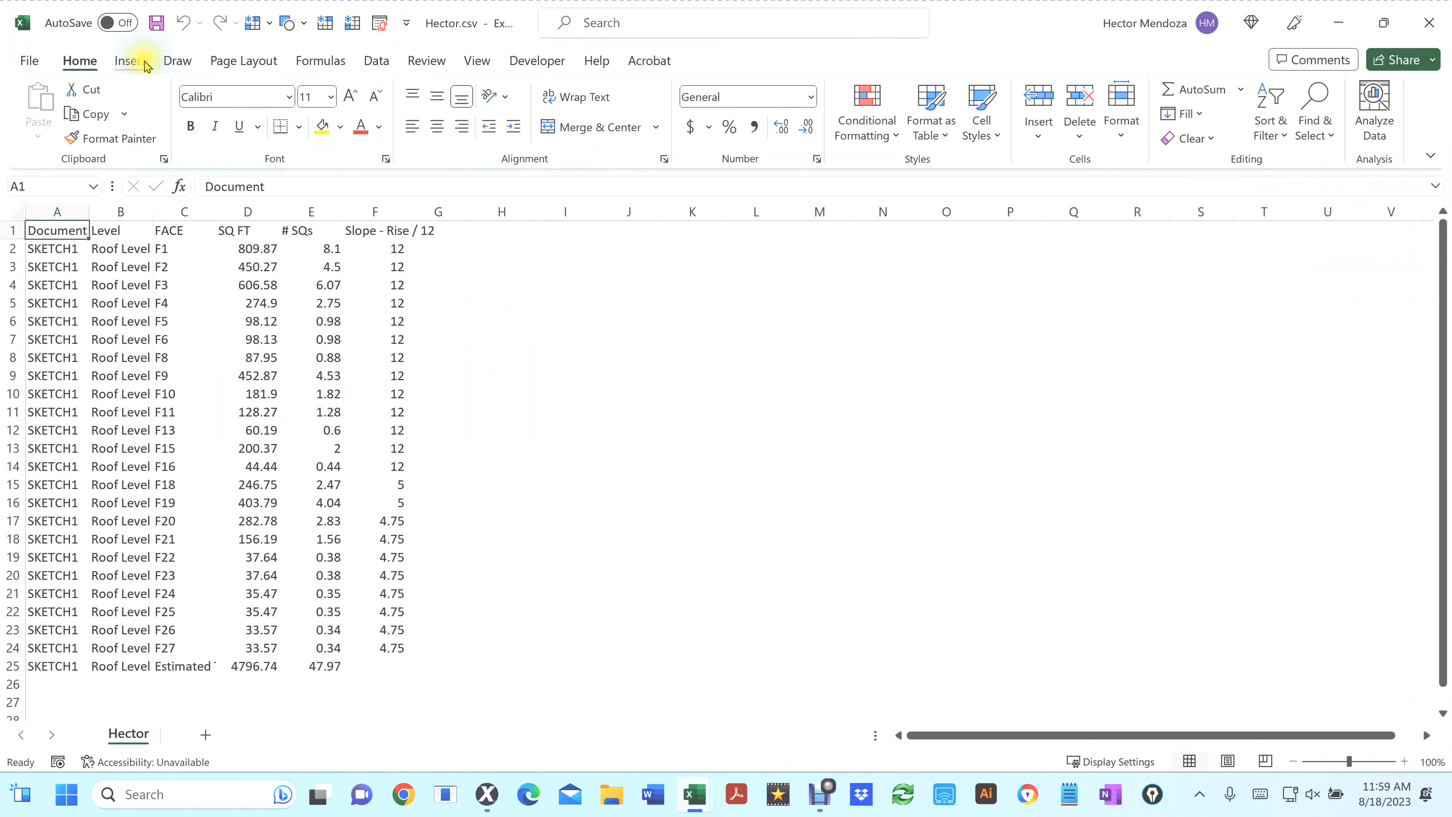
{"action": "left_click", "coordinate": [530, 61]}
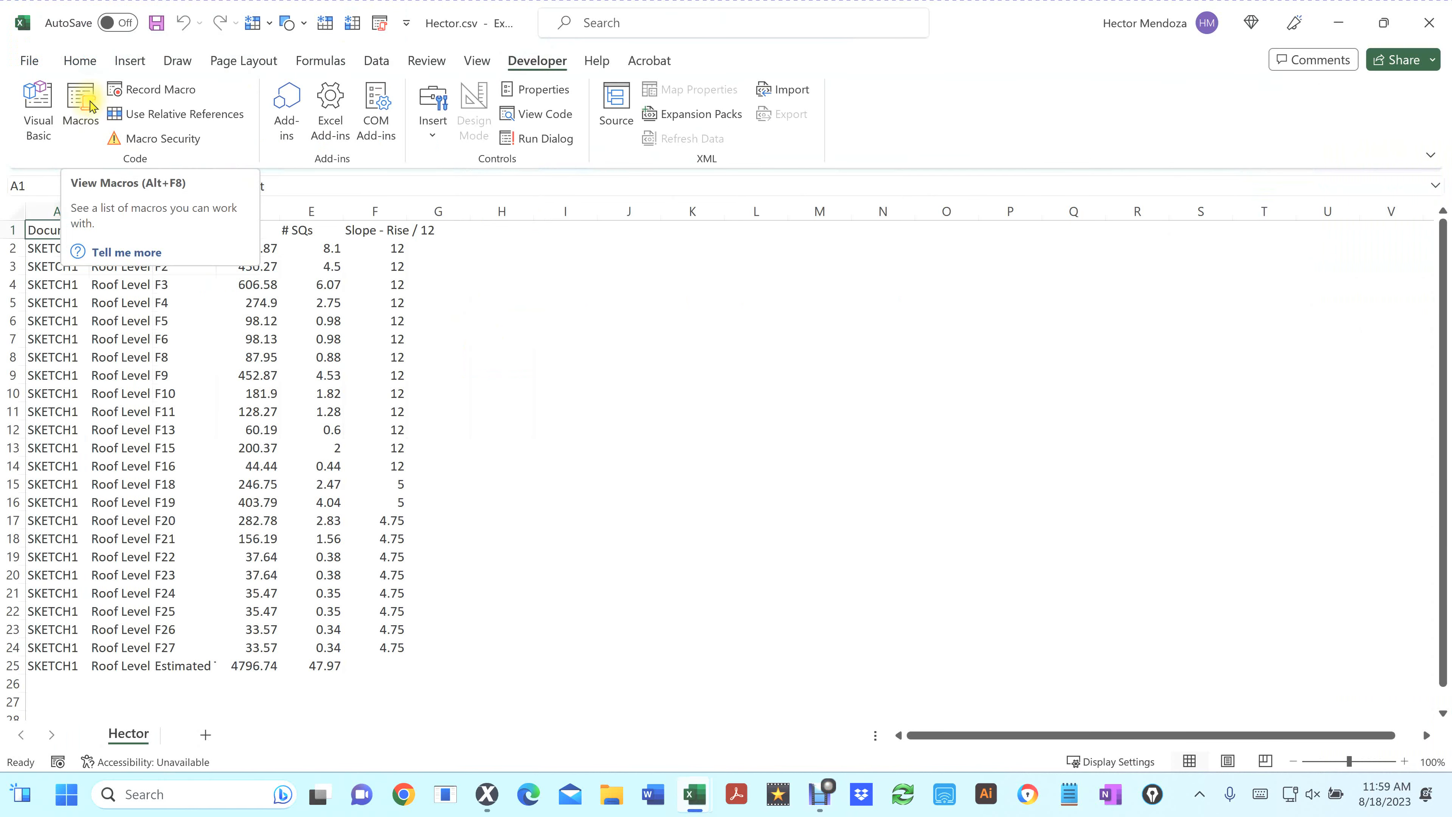
{"action": "left_click", "coordinate": [148, 94]}
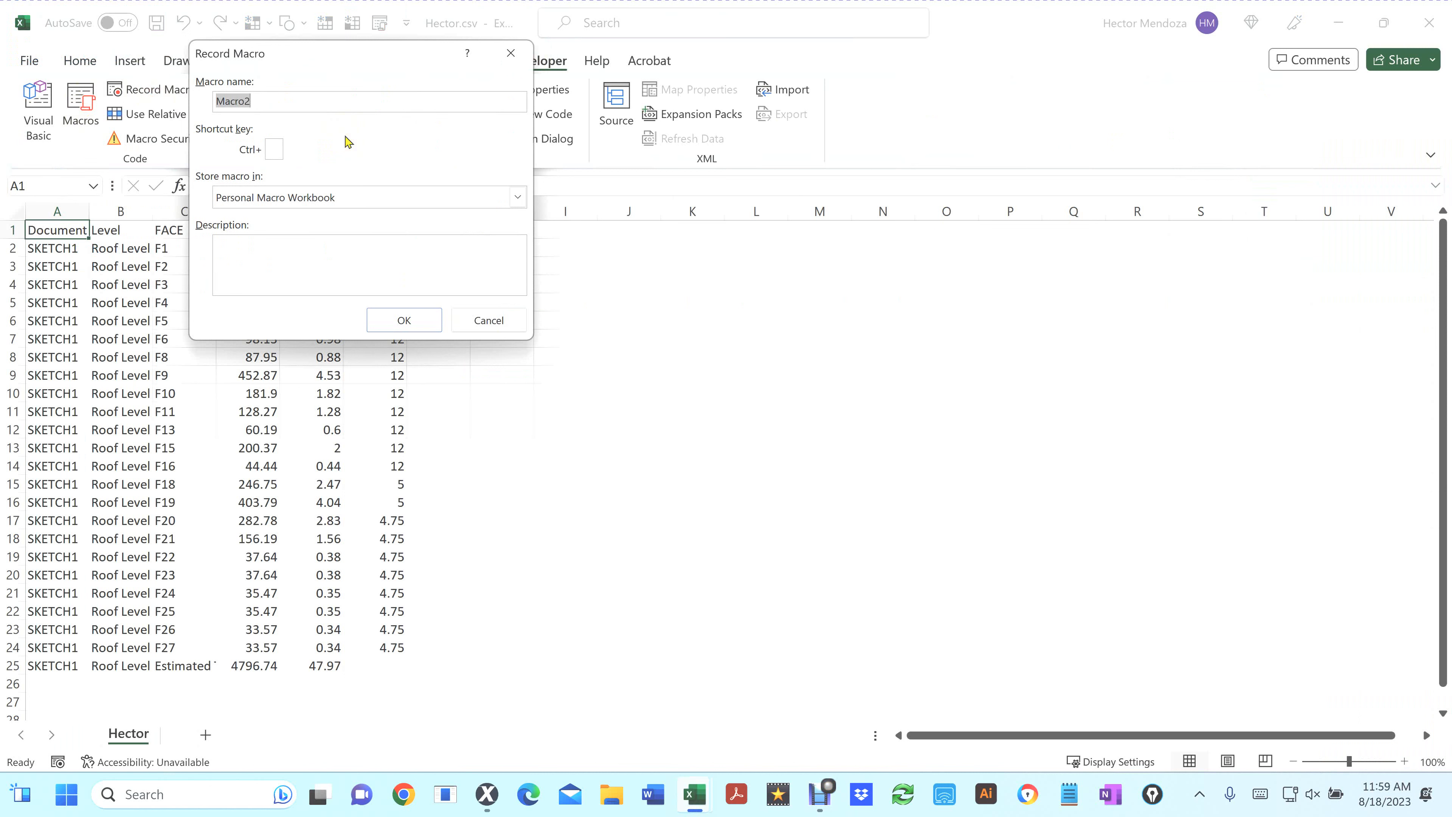
{"action": "type", "text": "New"}
{"action": "type", "text": "10"}
{"action": "type", "text": "2_Pitch"}
{"action": "left_click", "coordinate": [415, 320]}
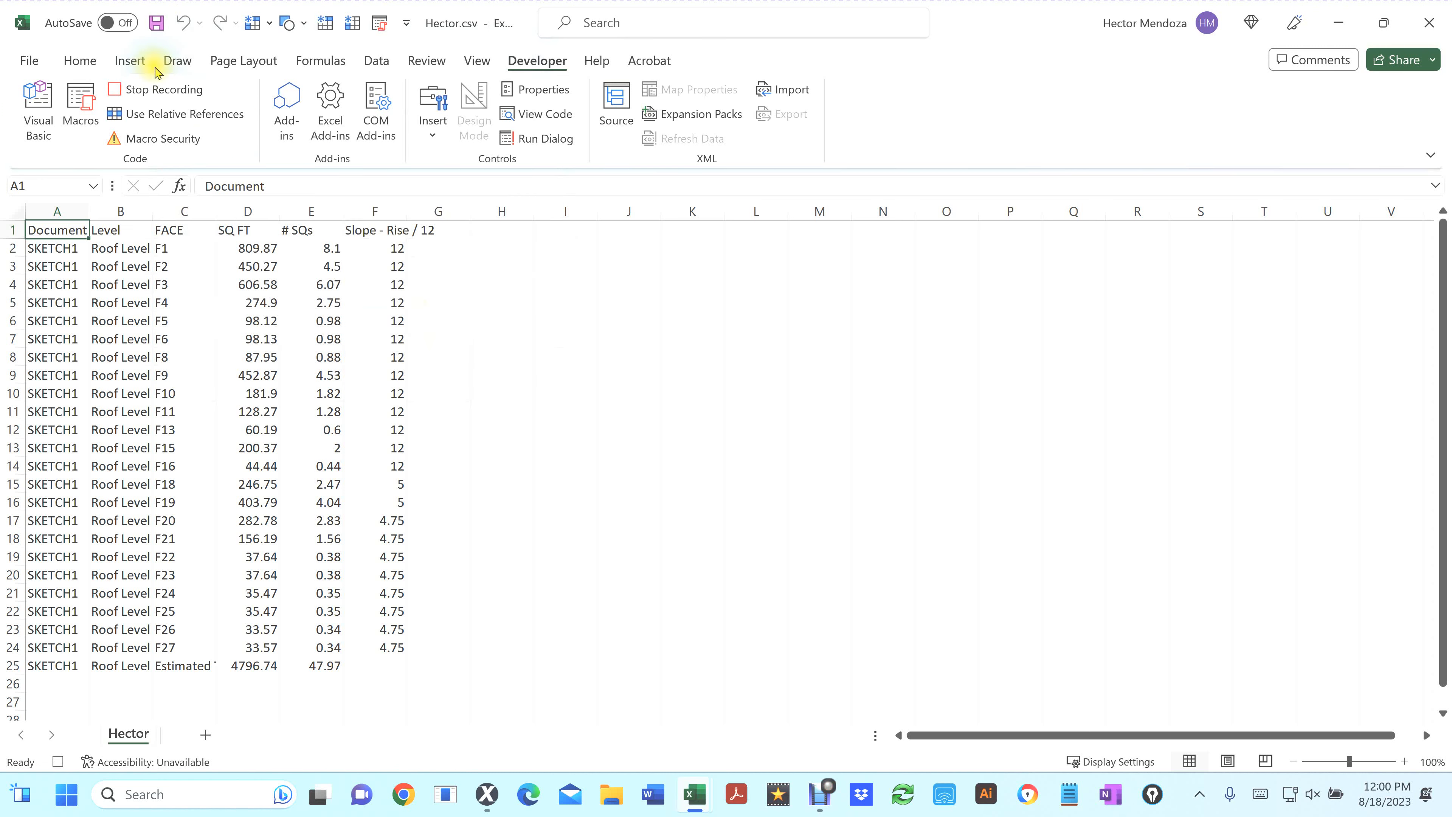
Turn on AutoFilter for the data and open a custom number filter on the Slope - Rise / 12 column
{"action": "left_click", "coordinate": [386, 65]}
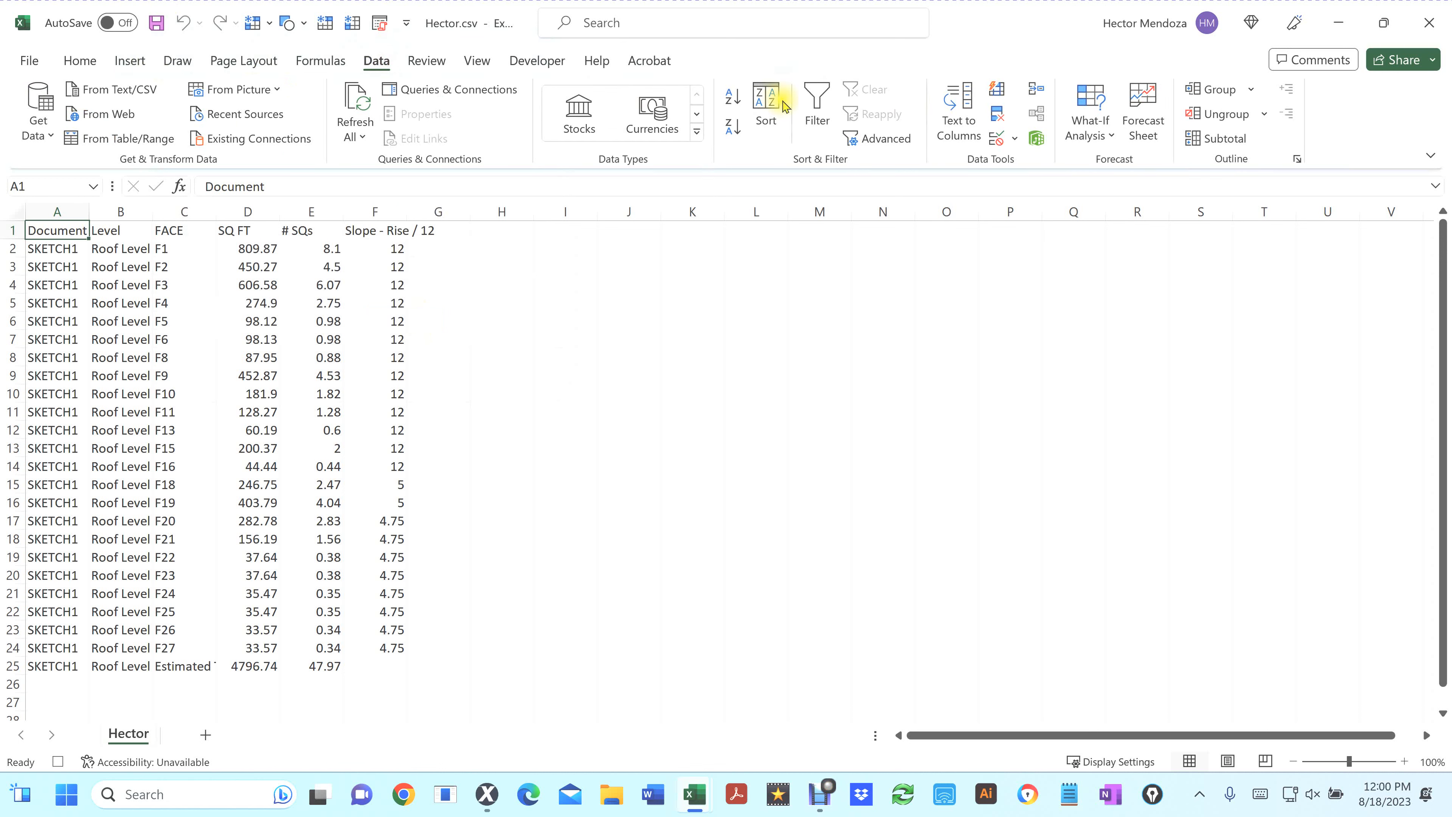
{"action": "left_click", "coordinate": [816, 94]}
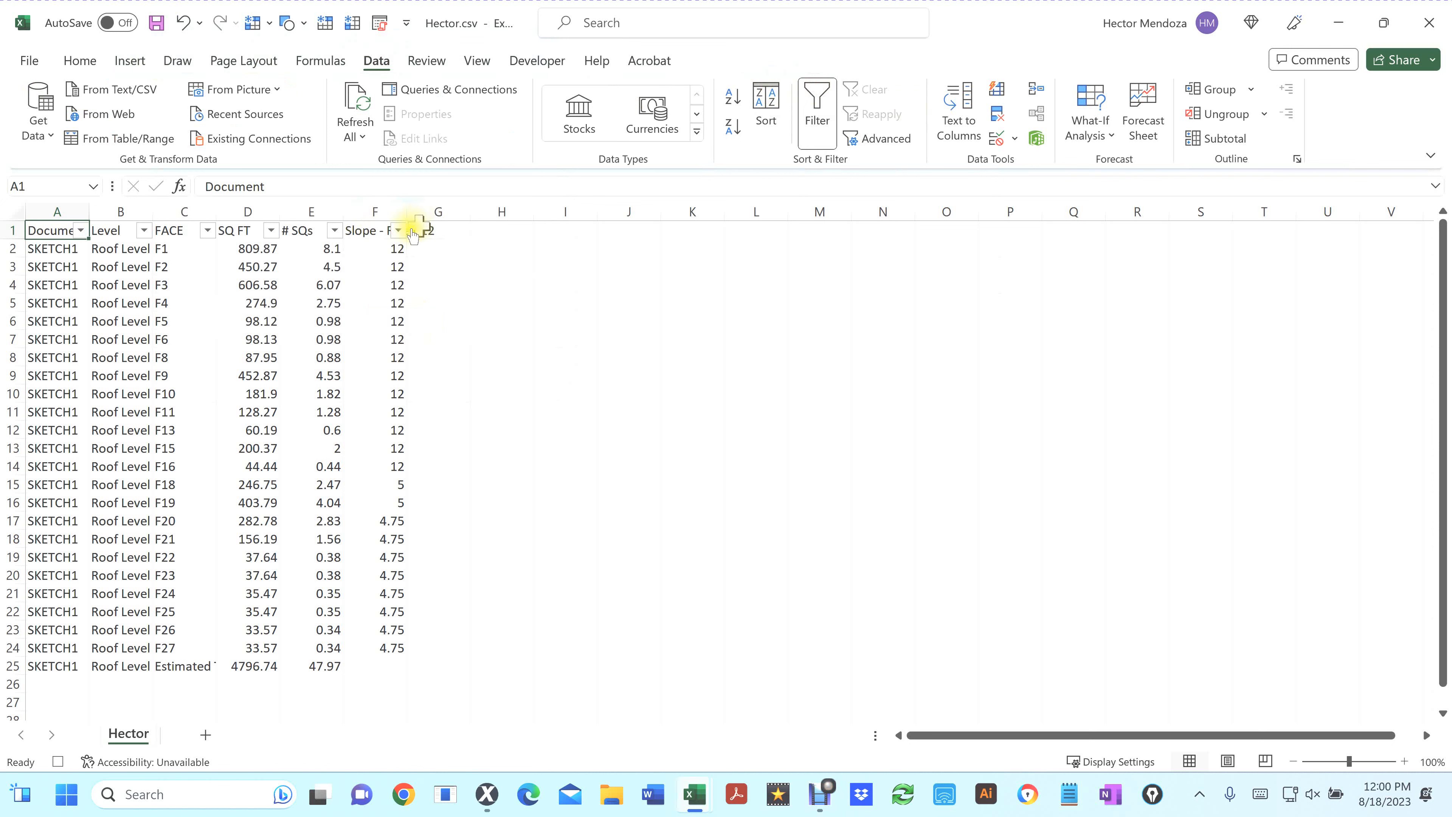
{"action": "left_click", "coordinate": [398, 231]}
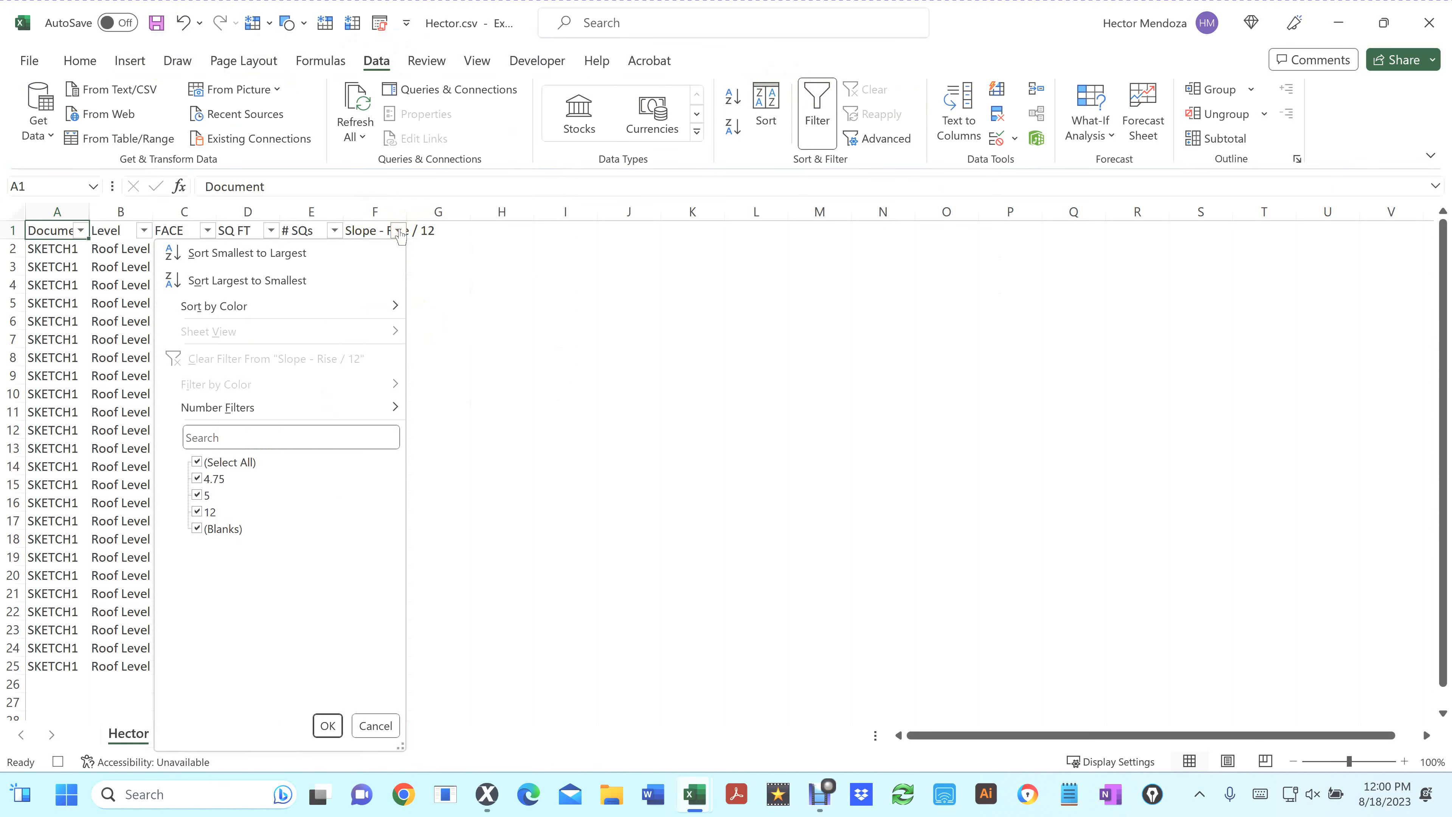
{"action": "mouse_move", "coordinate": [329, 410]}
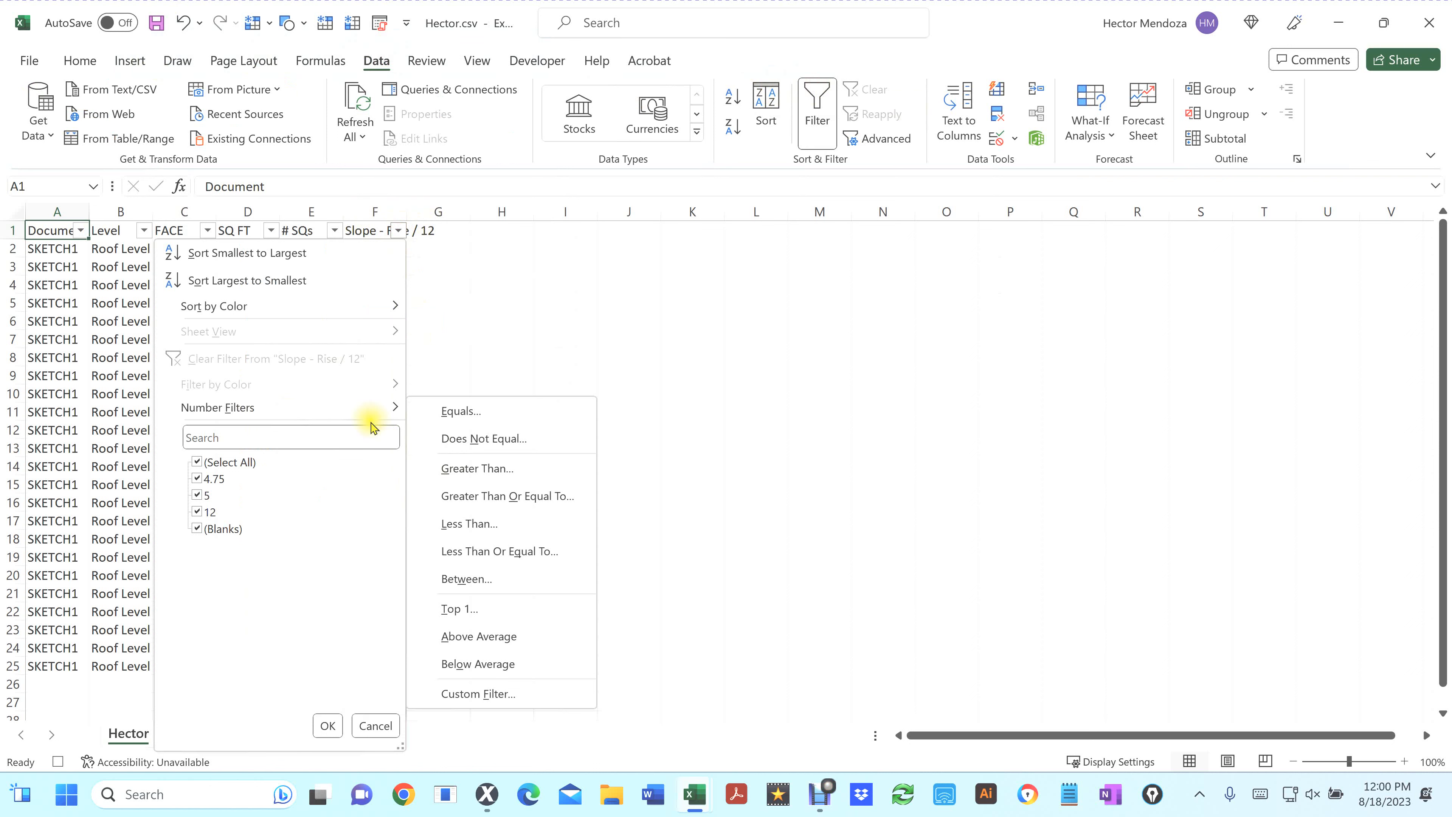
{"action": "mouse_move", "coordinate": [385, 407]}
{"action": "left_click", "coordinate": [476, 694]}
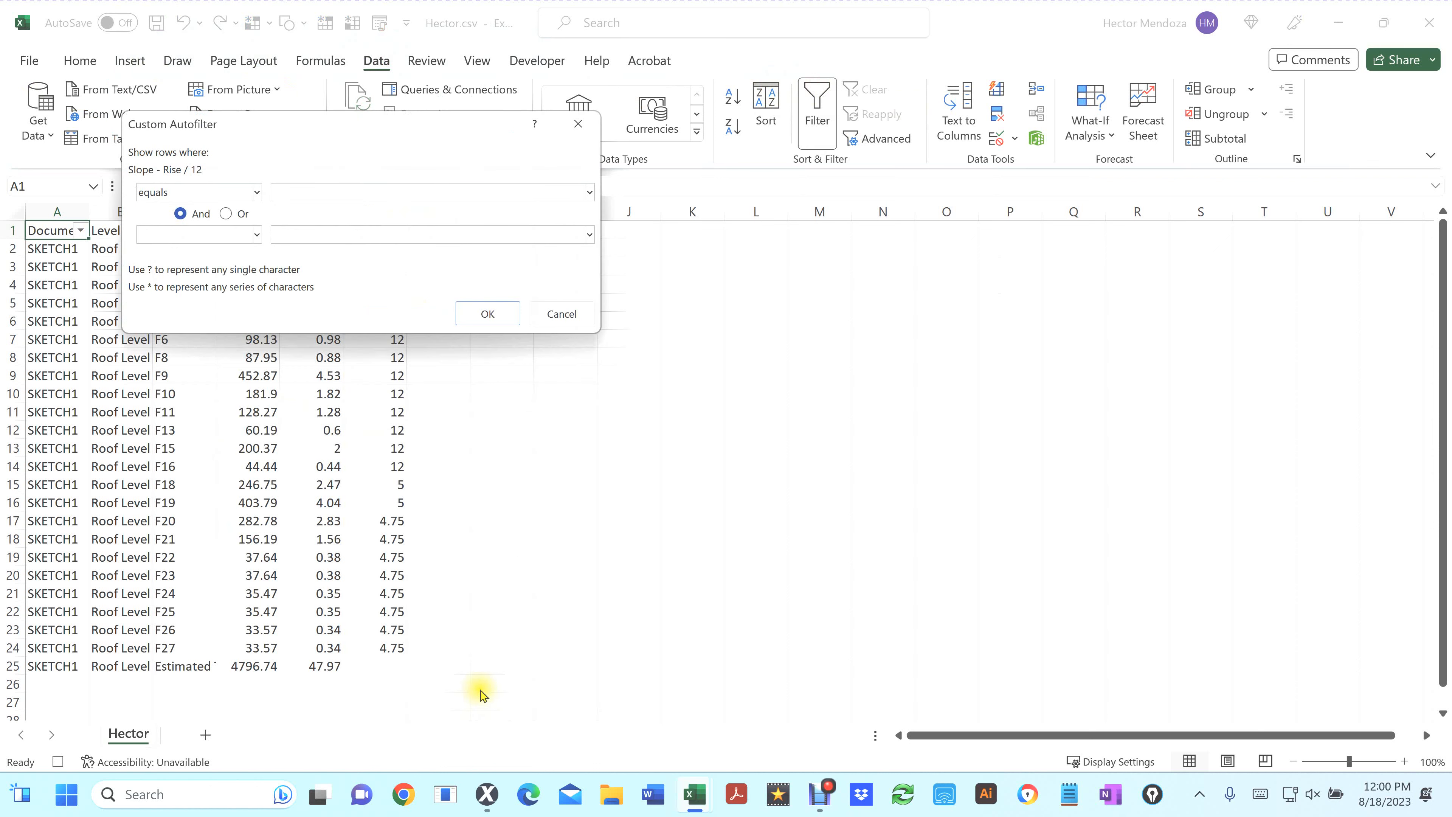
Set the custom filter to show slopes greater than or equal to 10 and less than or equal to 12
{"action": "left_click", "coordinate": [257, 193]}
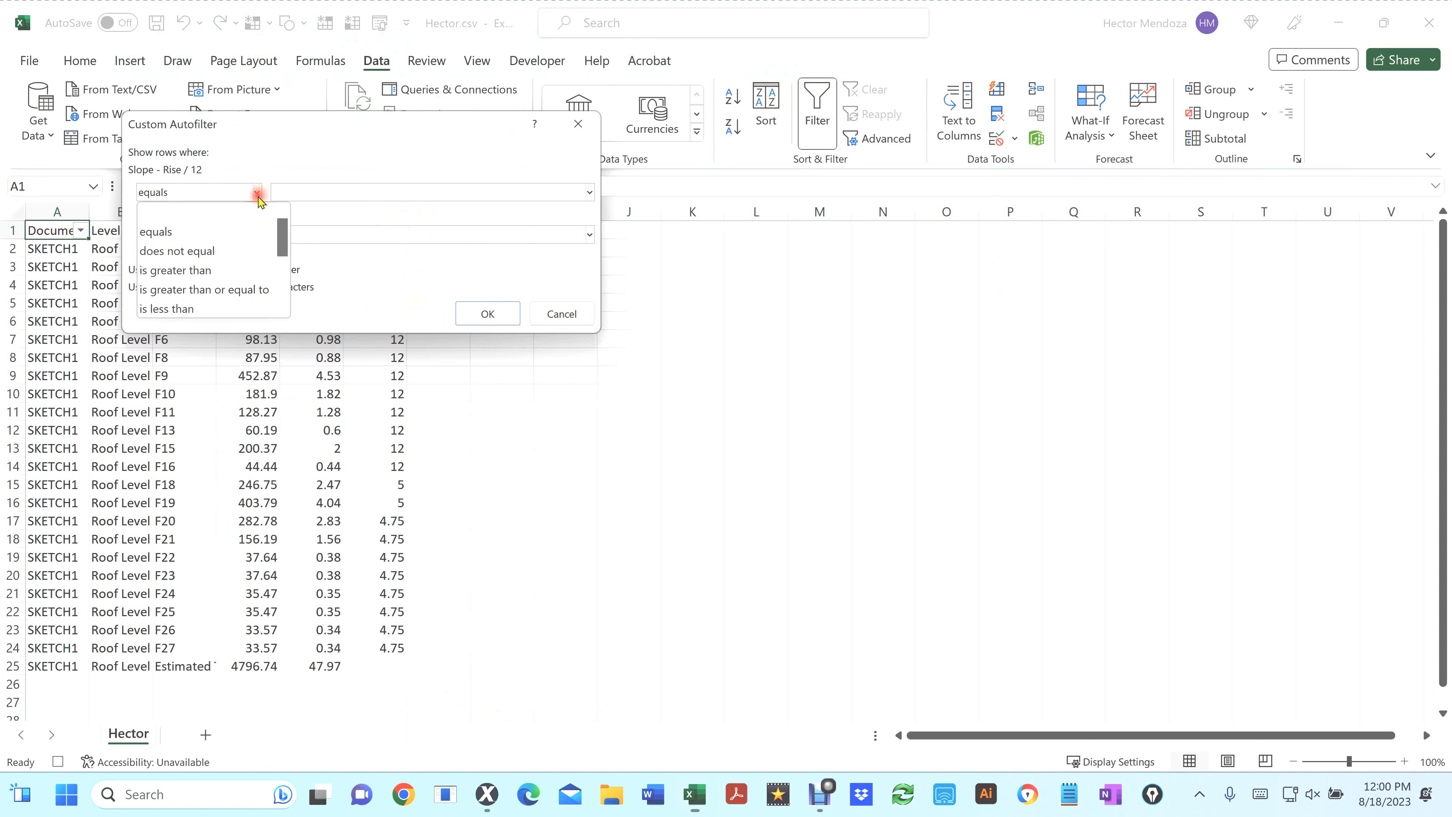
{"action": "left_click", "coordinate": [227, 289]}
{"action": "left_click", "coordinate": [308, 192]}
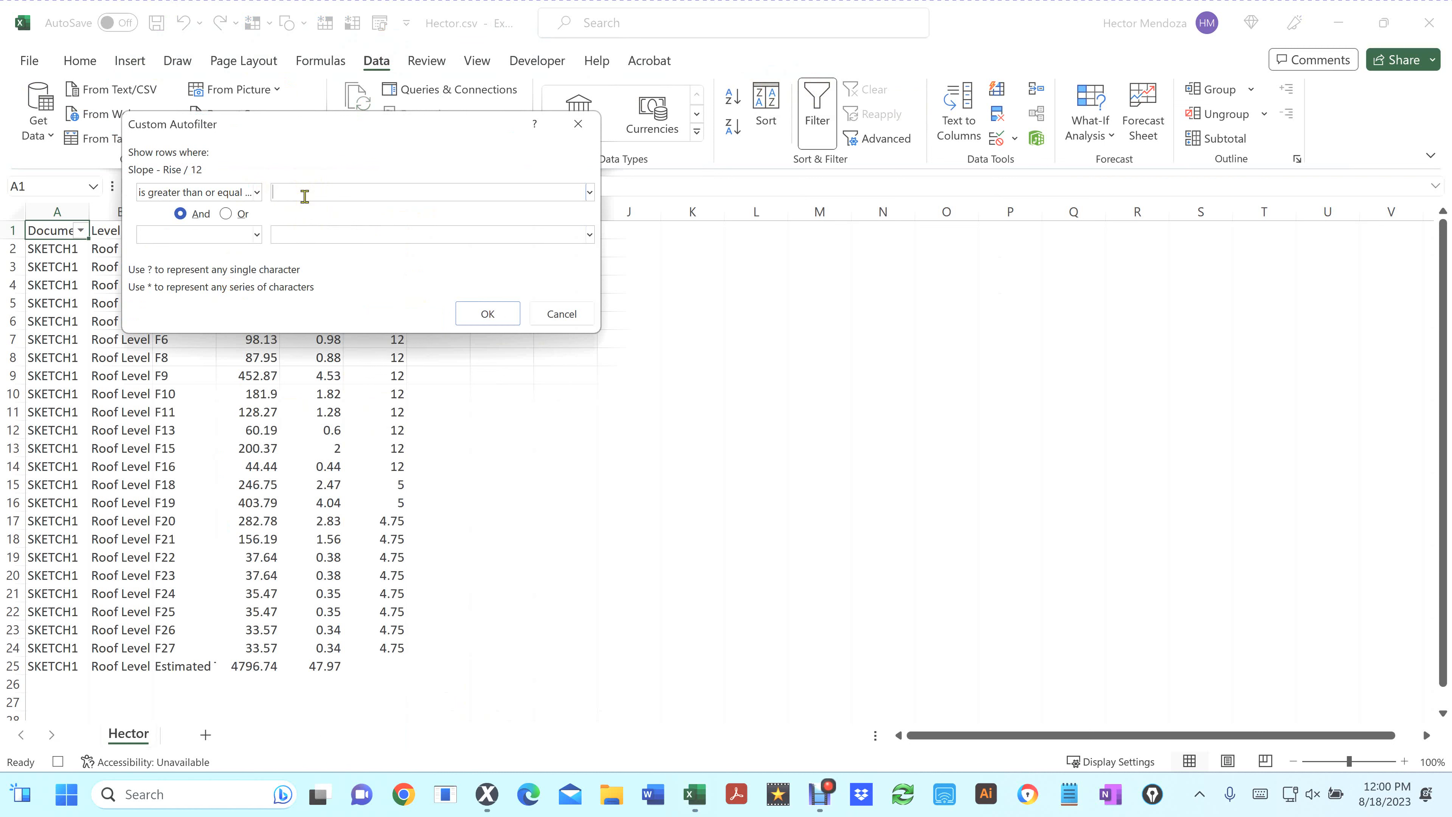
{"action": "type", "text": "10"}
{"action": "left_click", "coordinate": [255, 239]}
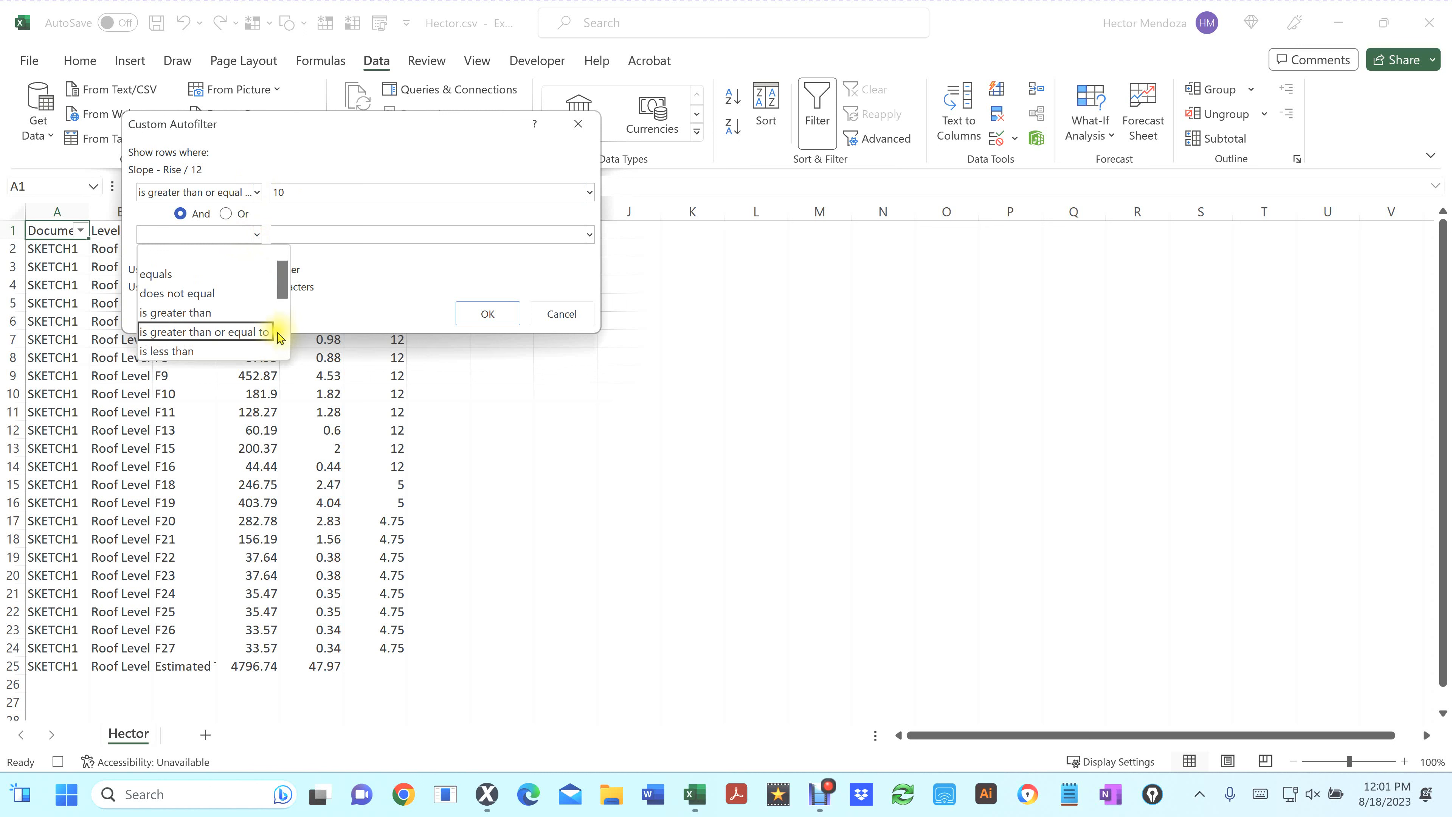
{"action": "scroll", "coordinate": [280, 331], "scroll_direction": "down", "scroll_amount": 2}
{"action": "left_click", "coordinate": [220, 274]}
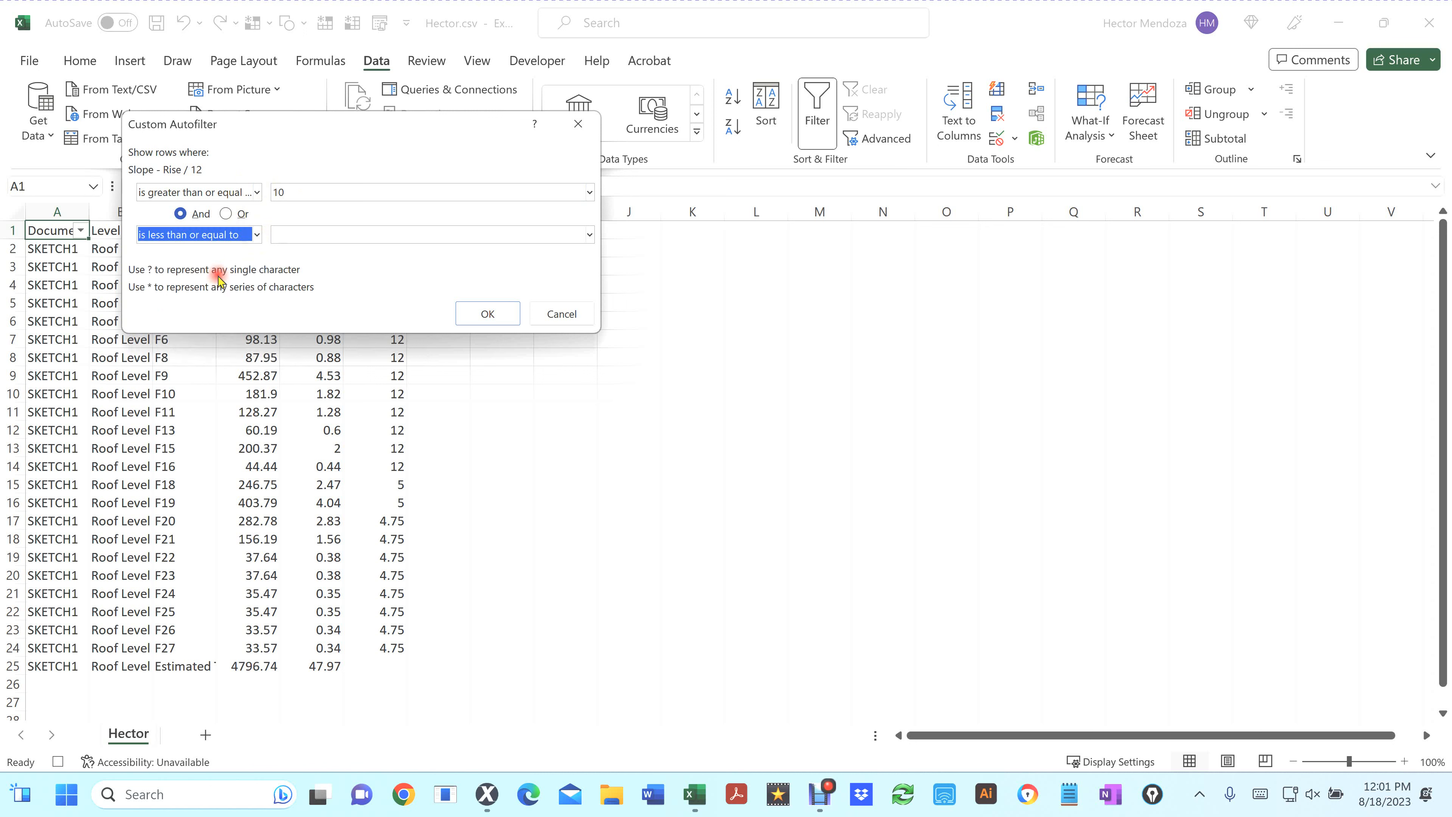
{"action": "left_click", "coordinate": [305, 235]}
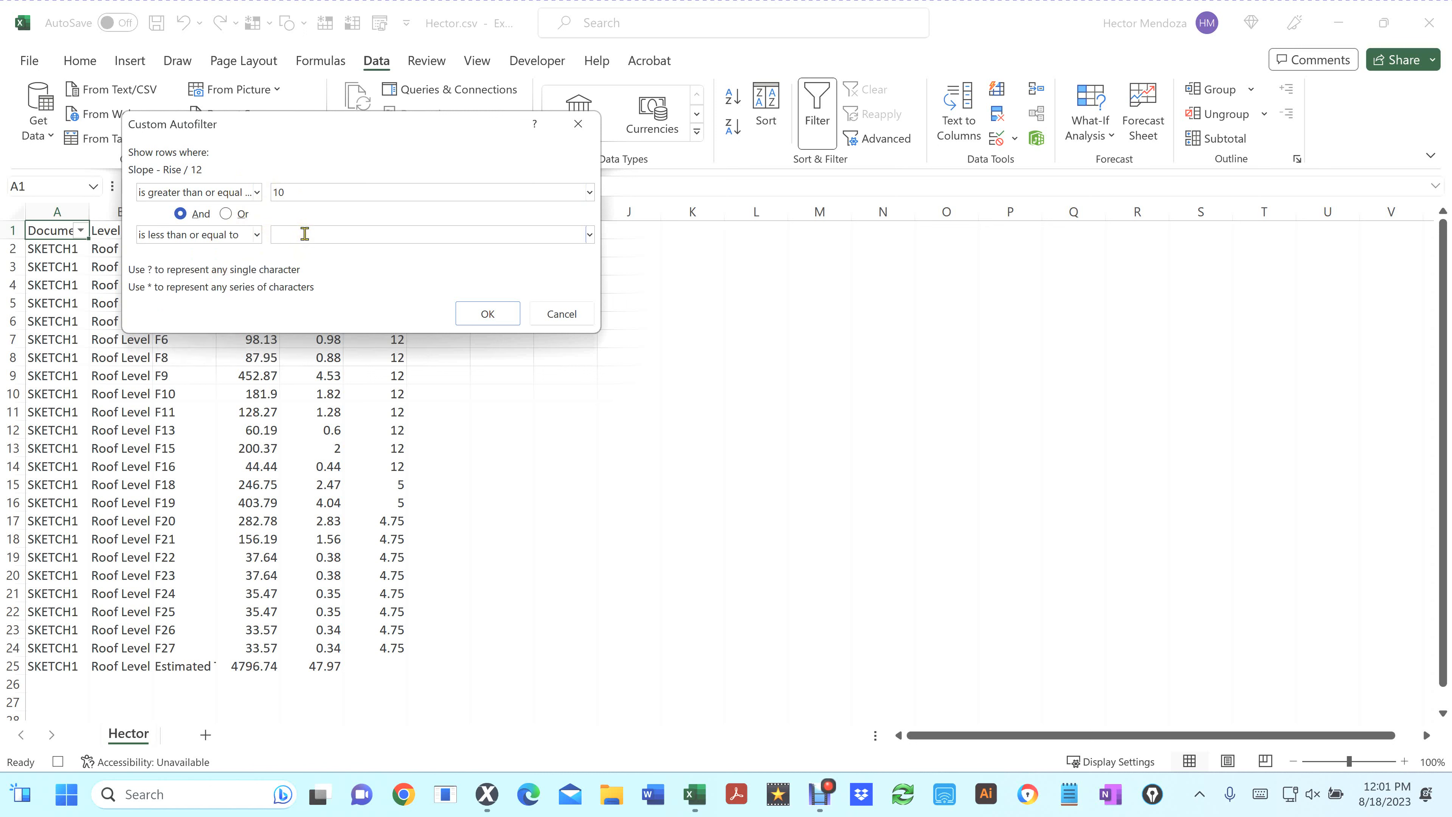
{"action": "type", "text": "12"}
{"action": "left_click", "coordinate": [487, 314]}
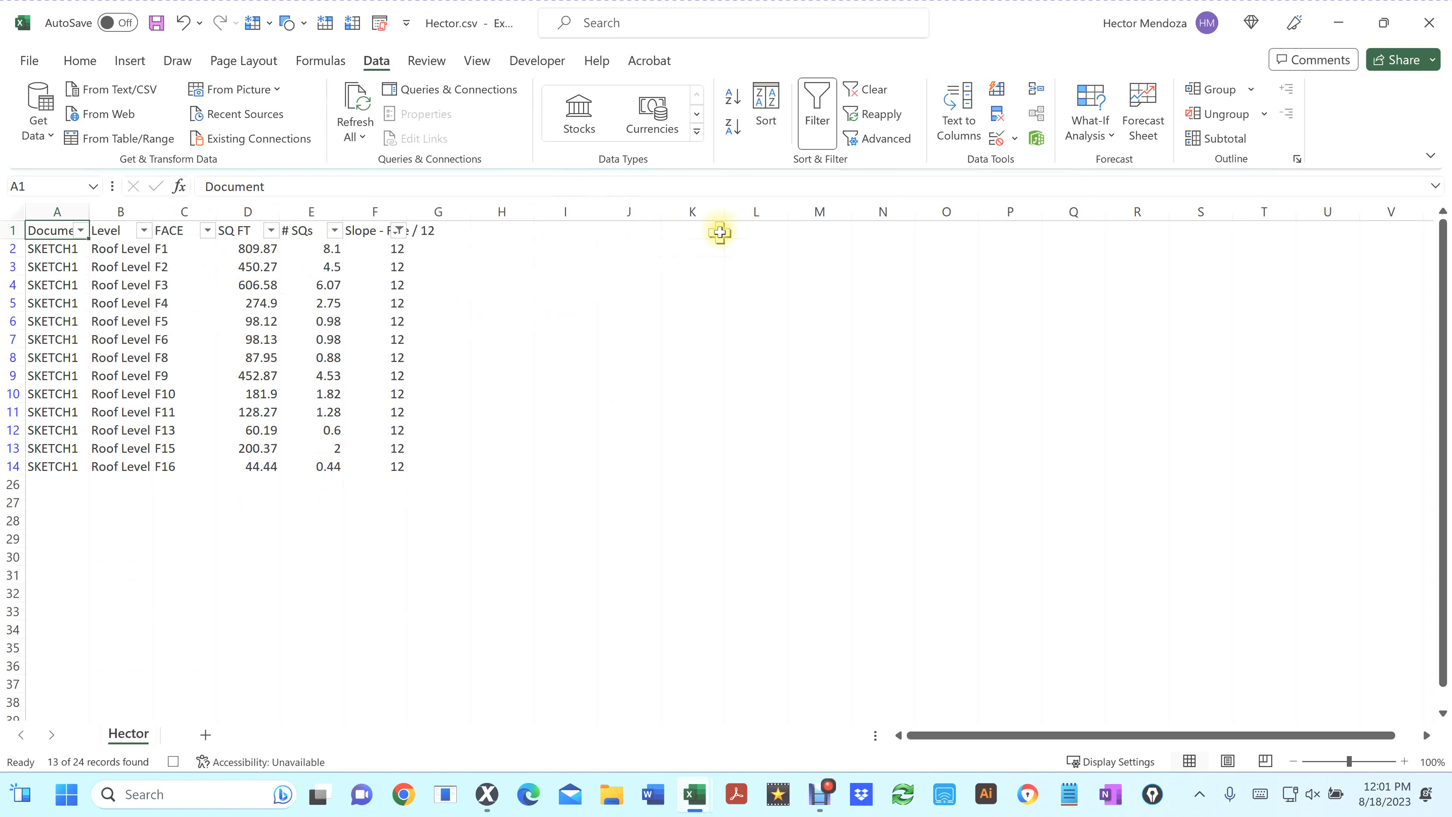
Enter the label Pitch 10-12 in cell L1 and autofit column L's width
{"action": "left_click", "coordinate": [752, 229]}
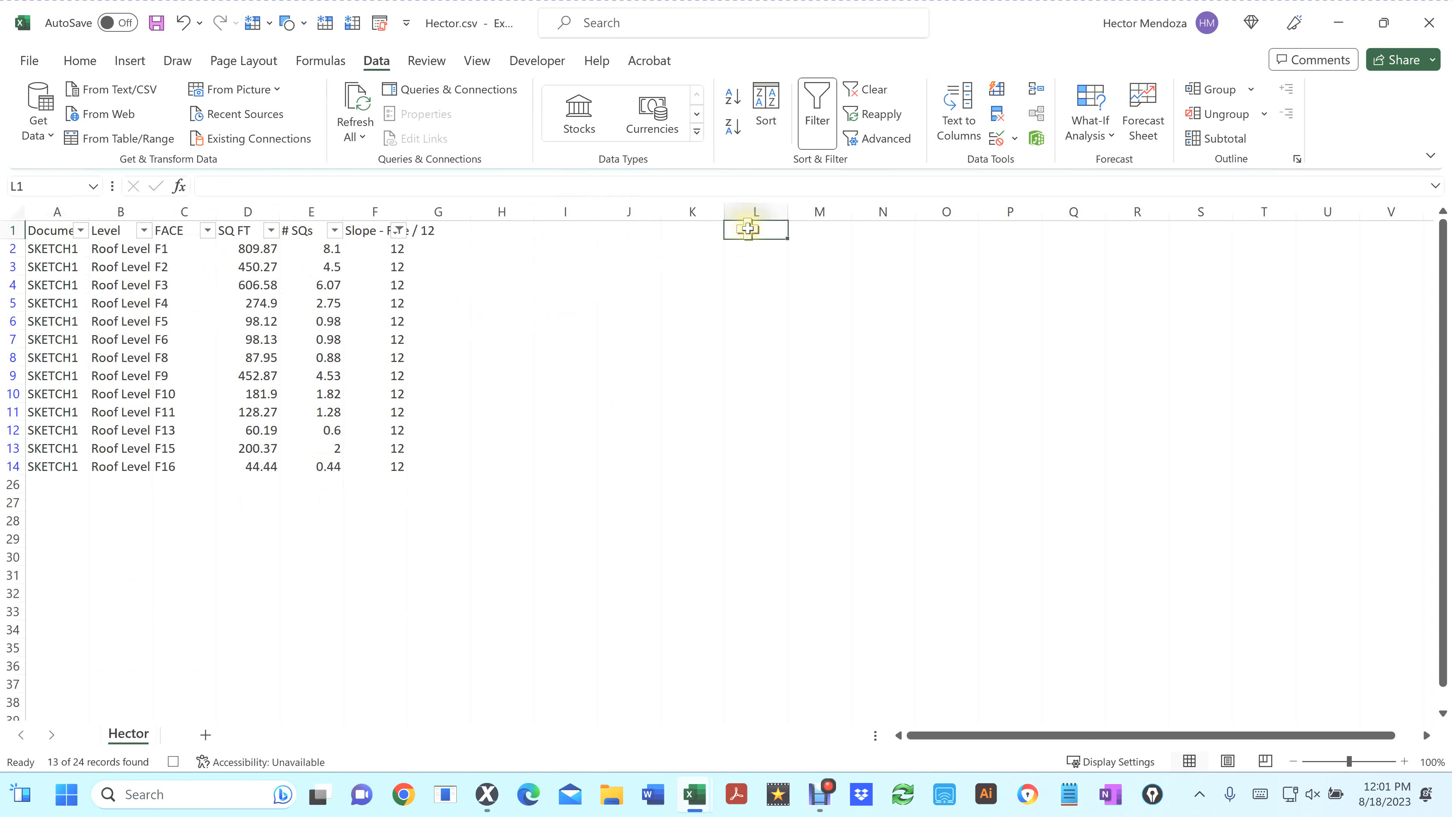
{"action": "type", "text": "Pi"}
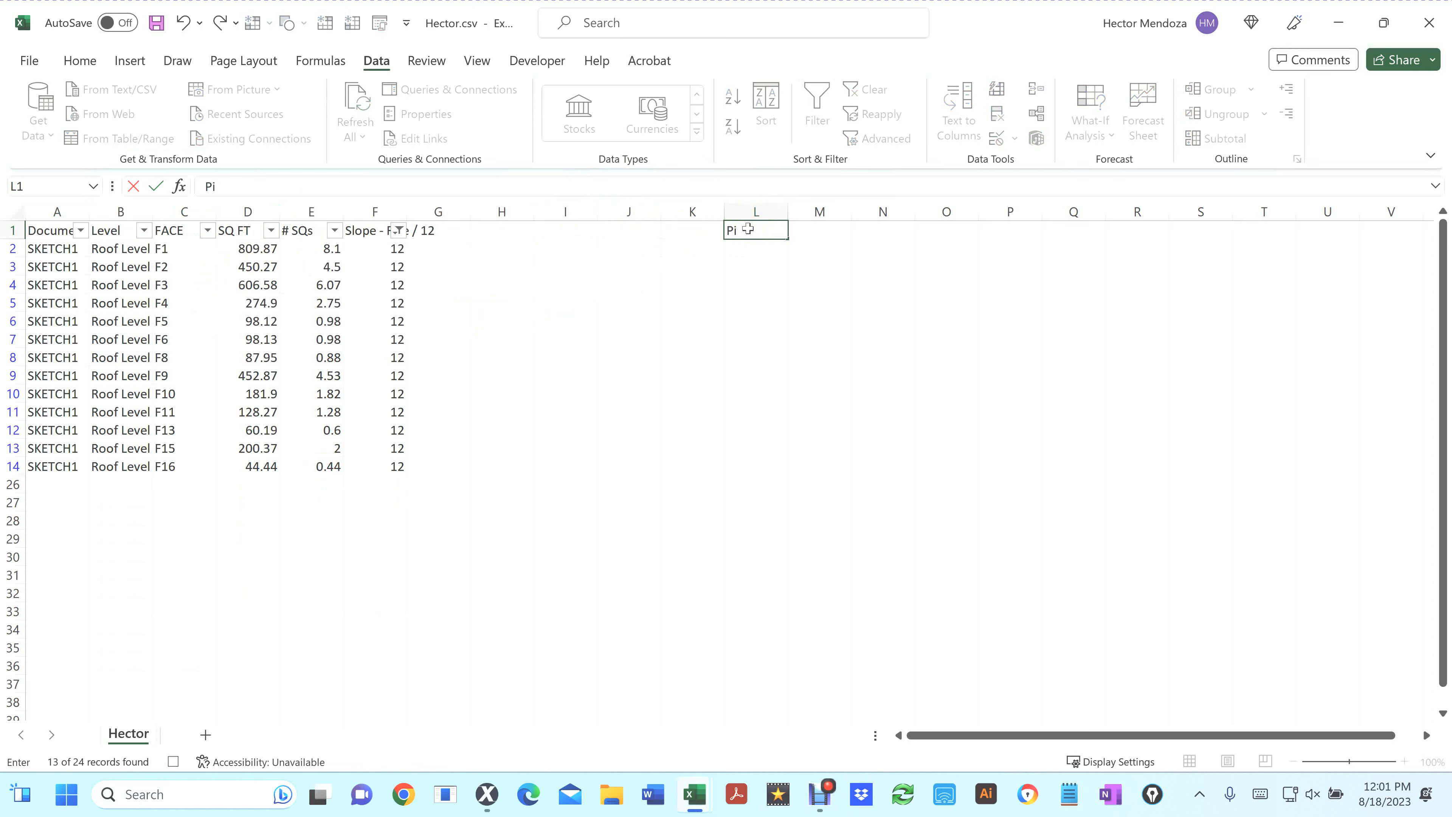
{"action": "type", "text": "tch 10-12"}
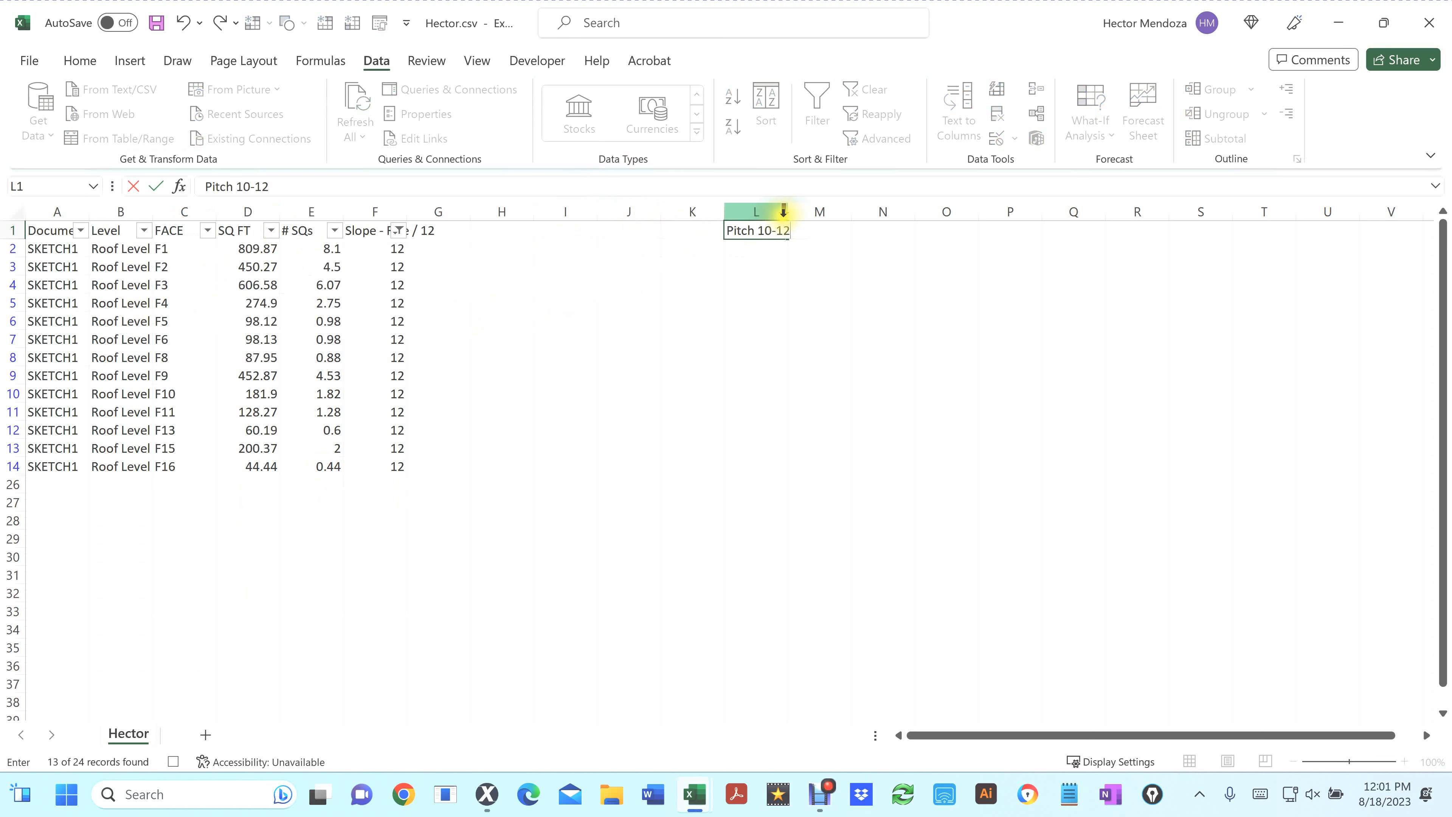
{"action": "left_click", "coordinate": [784, 212]}
{"action": "double_click", "coordinate": [787, 213]}
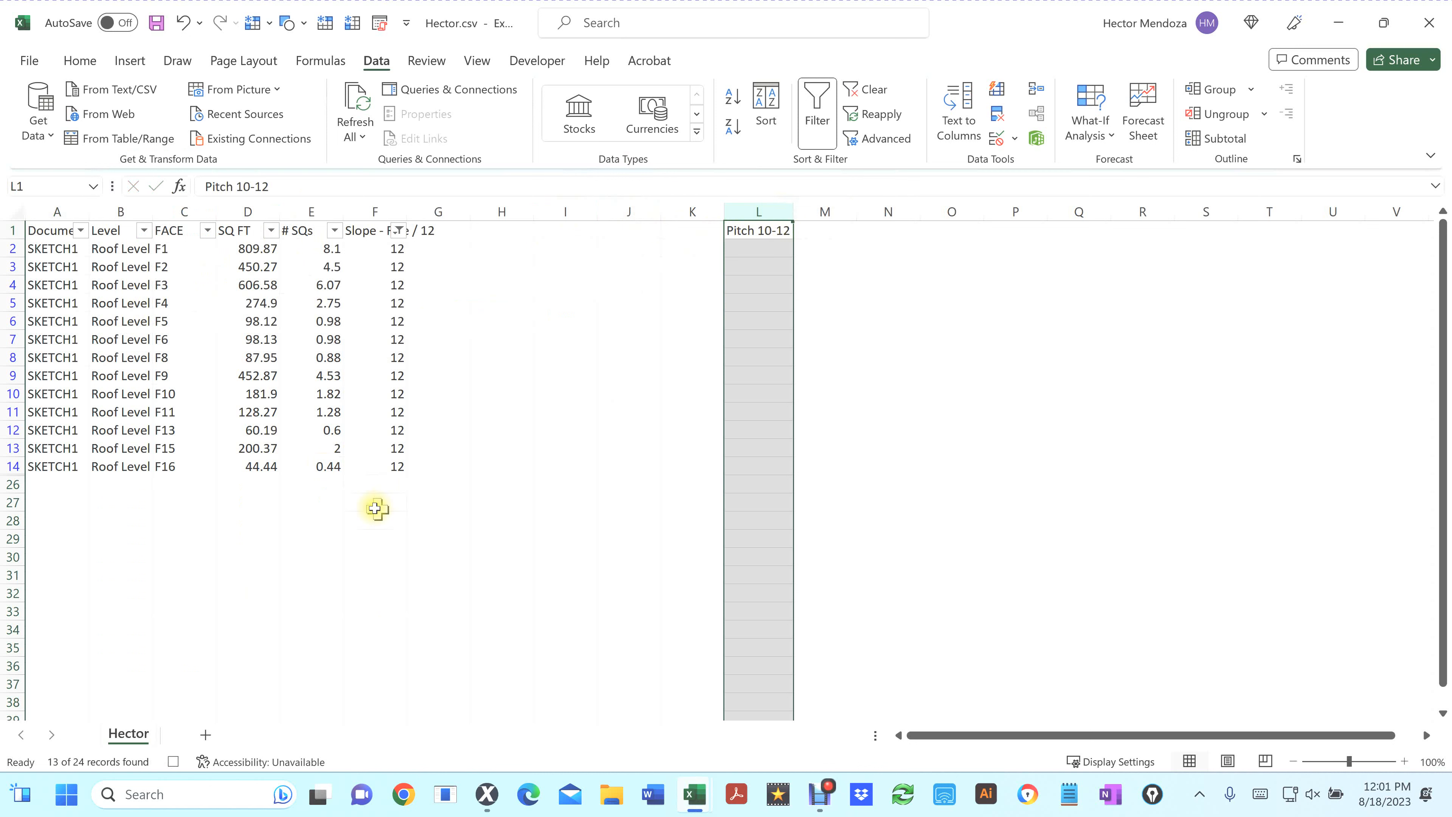
Insert an AutoSum subtotal of the visible # SQs values in cell E26
{"action": "left_click", "coordinate": [321, 480]}
{"action": "double_click", "coordinate": [322, 480]}
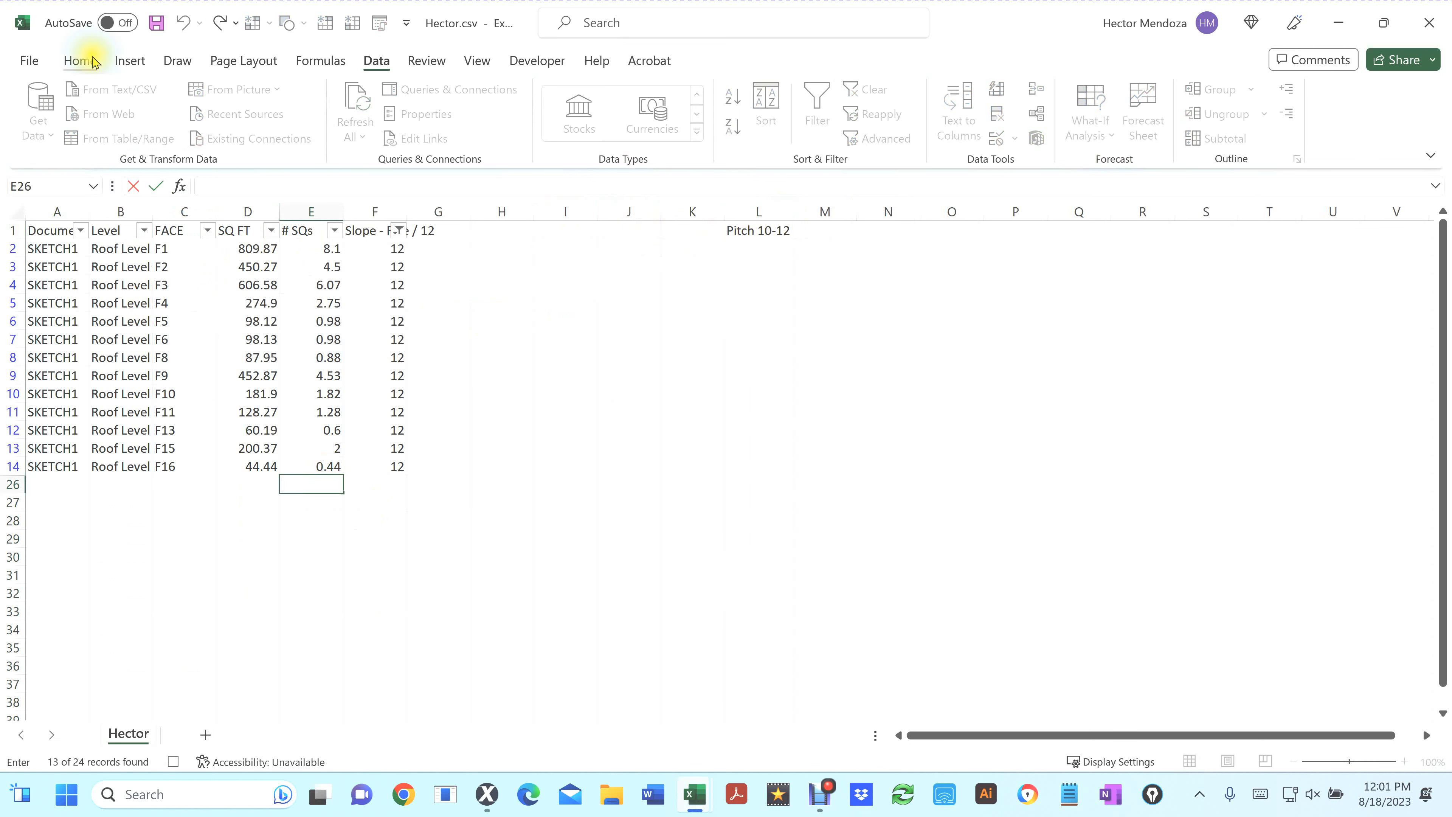
{"action": "left_click", "coordinate": [79, 60]}
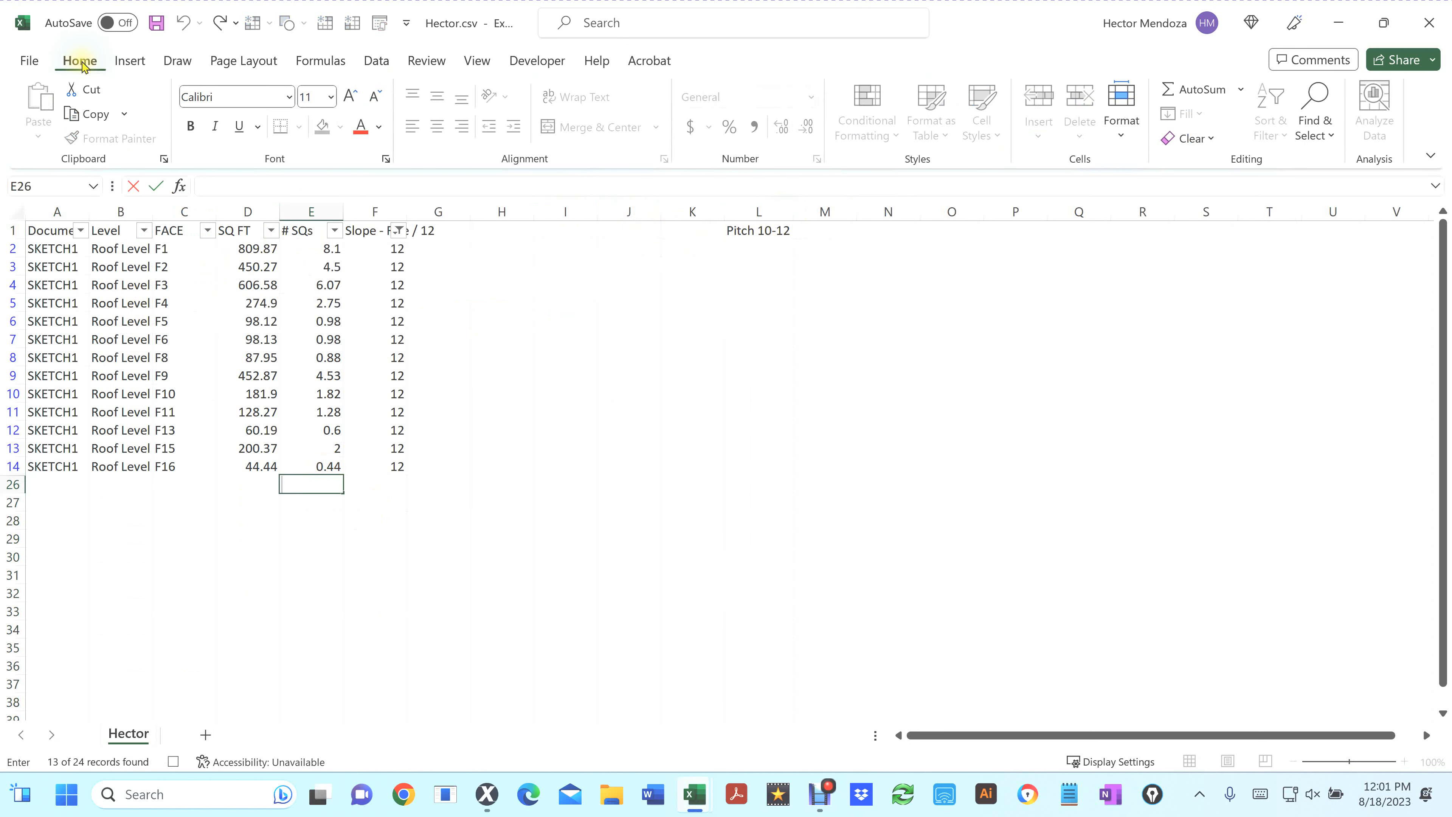
{"action": "left_click", "coordinate": [1172, 91]}
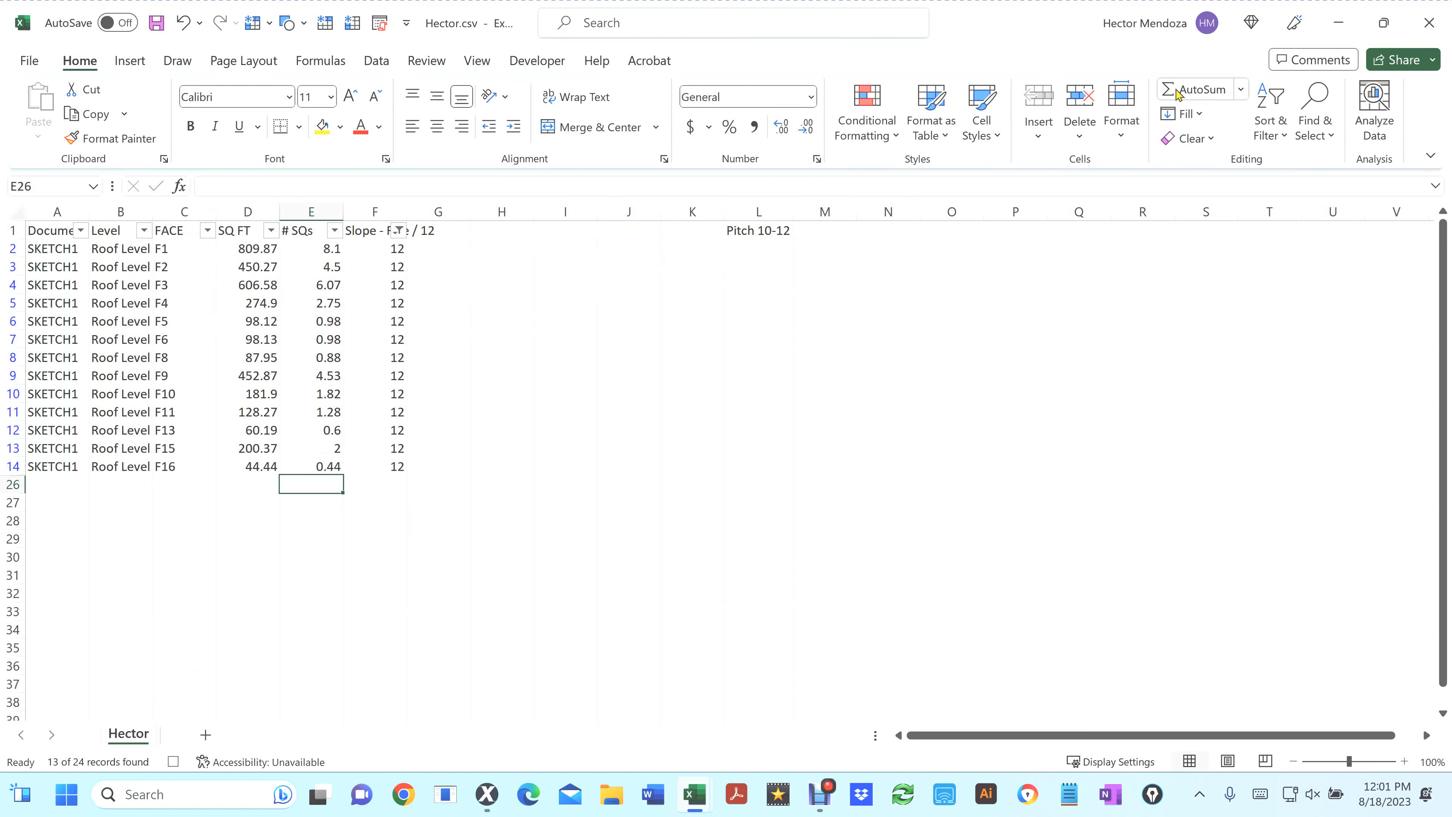
{"action": "left_click", "coordinate": [1176, 91]}
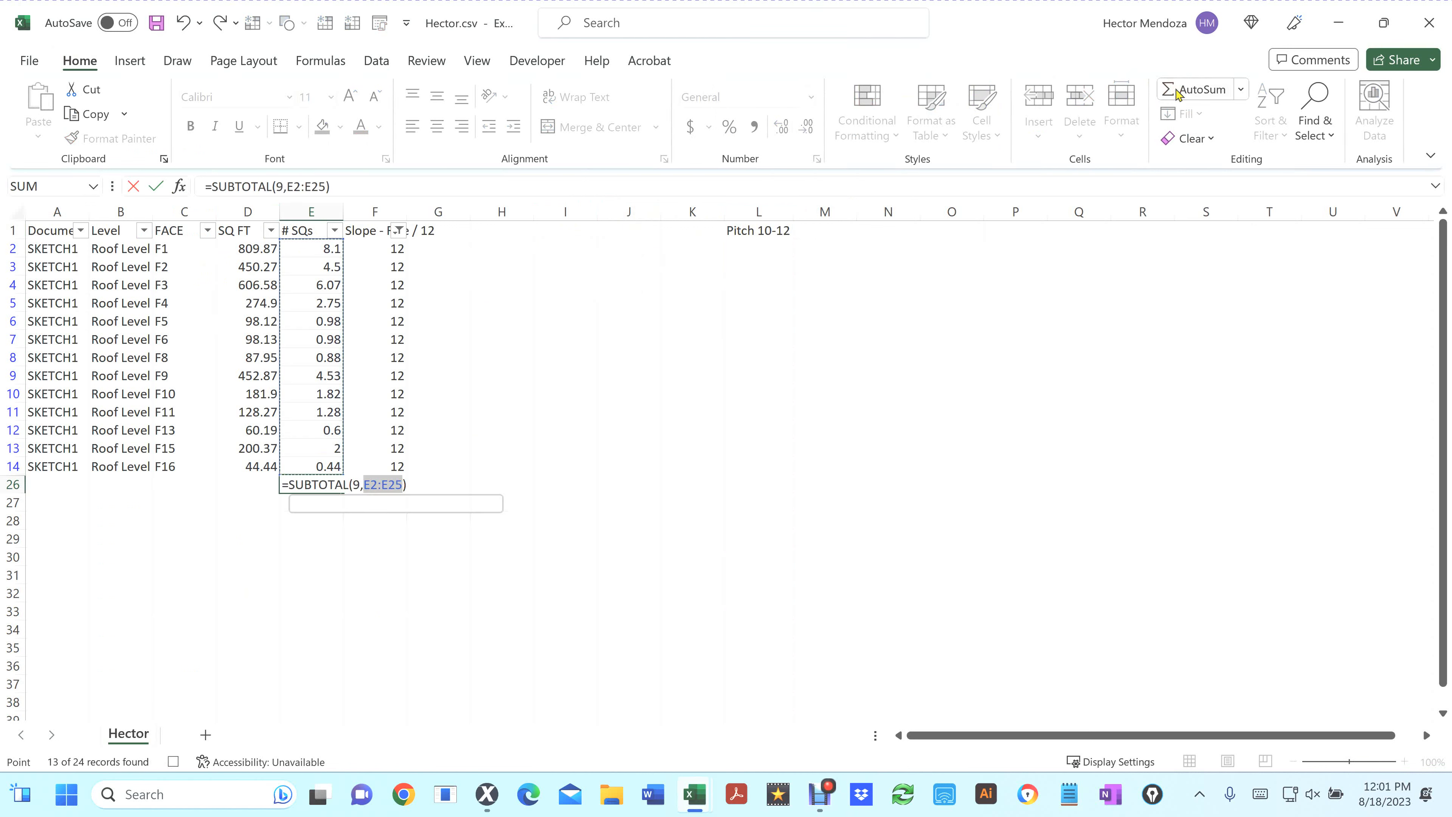
{"action": "key", "text": "Return"}
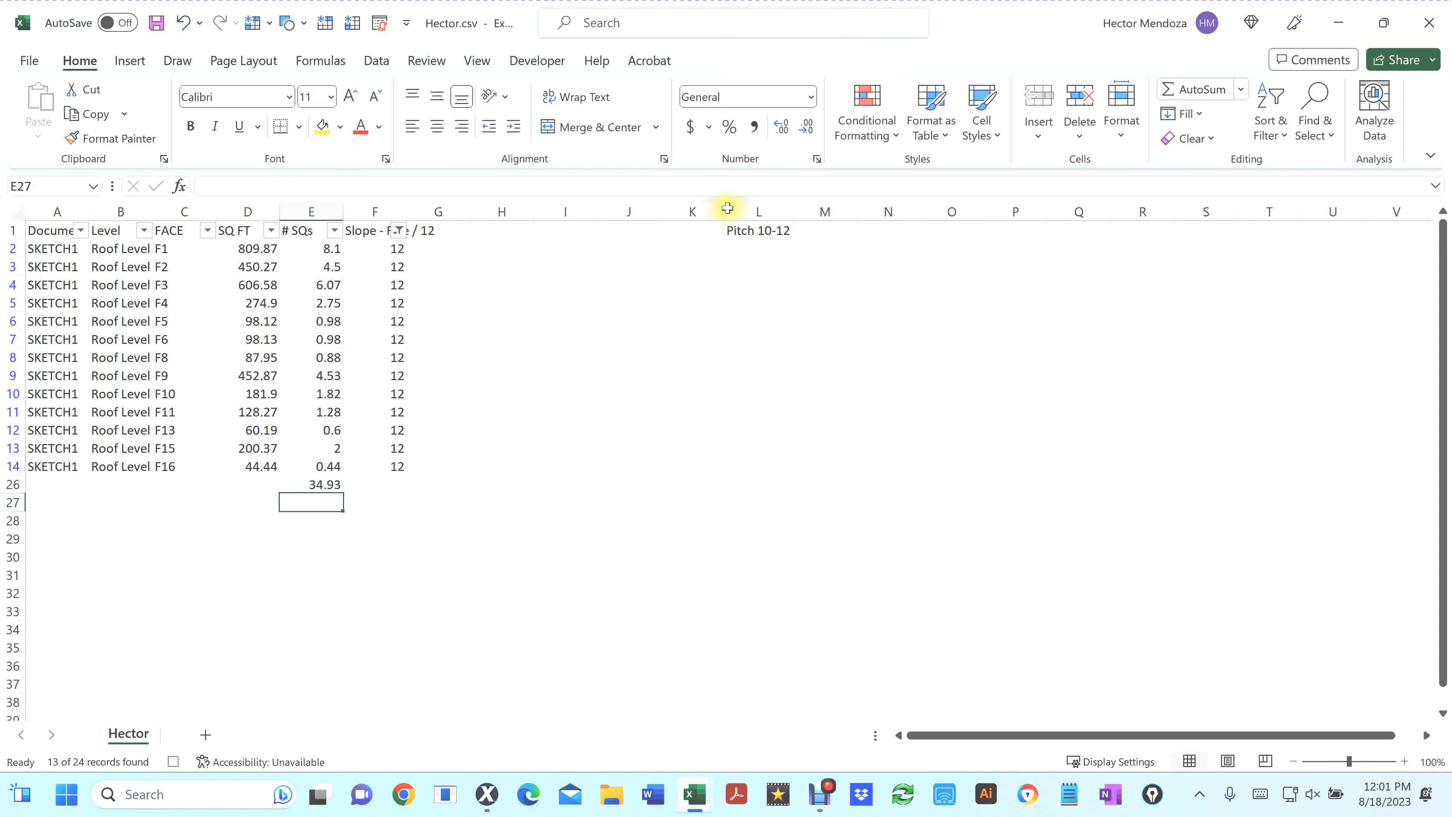
Copy the # SQs subtotal and paste it as values into cell M1
{"action": "left_click", "coordinate": [330, 485]}
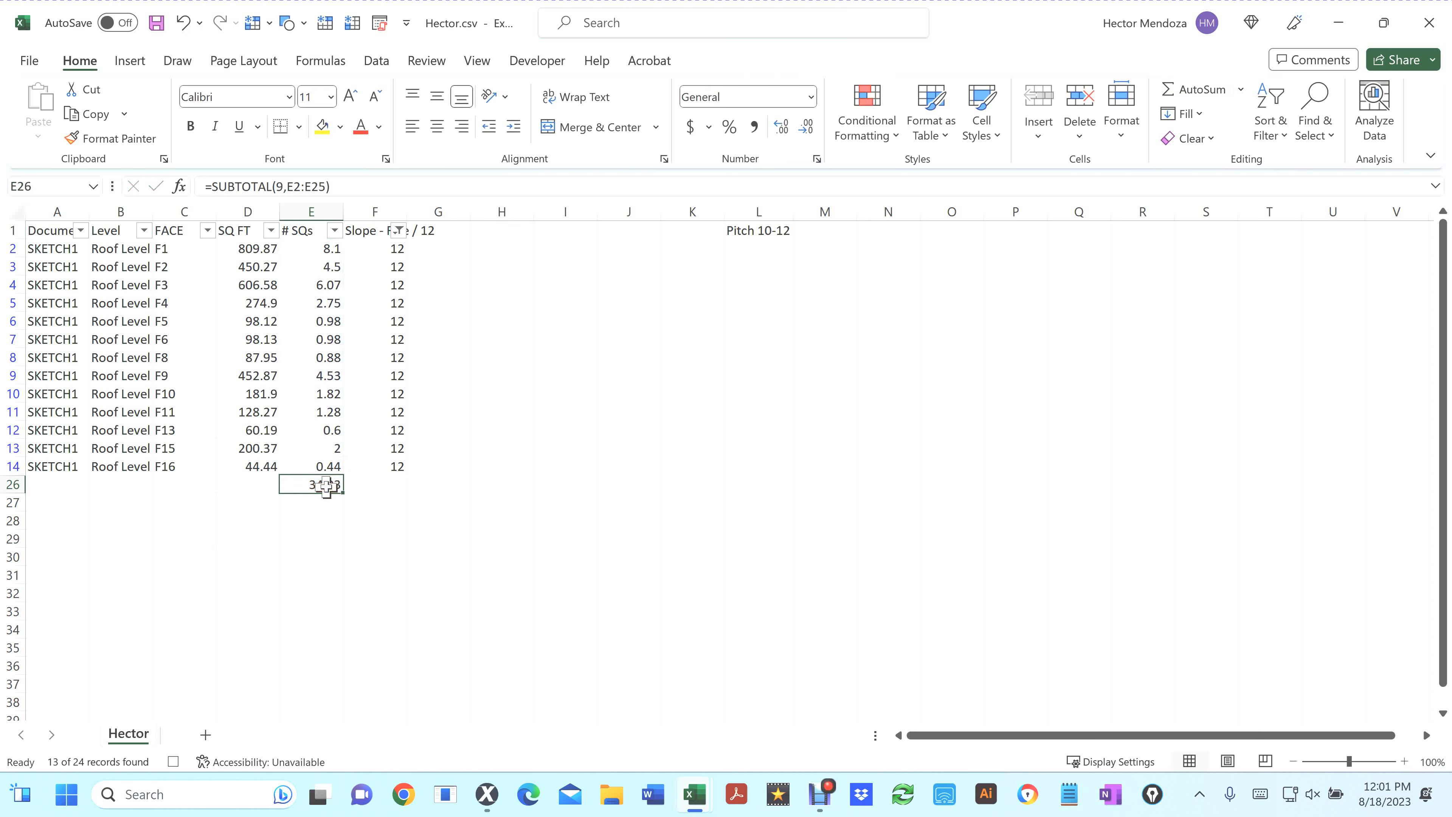
{"action": "key", "text": "ctrl+c"}
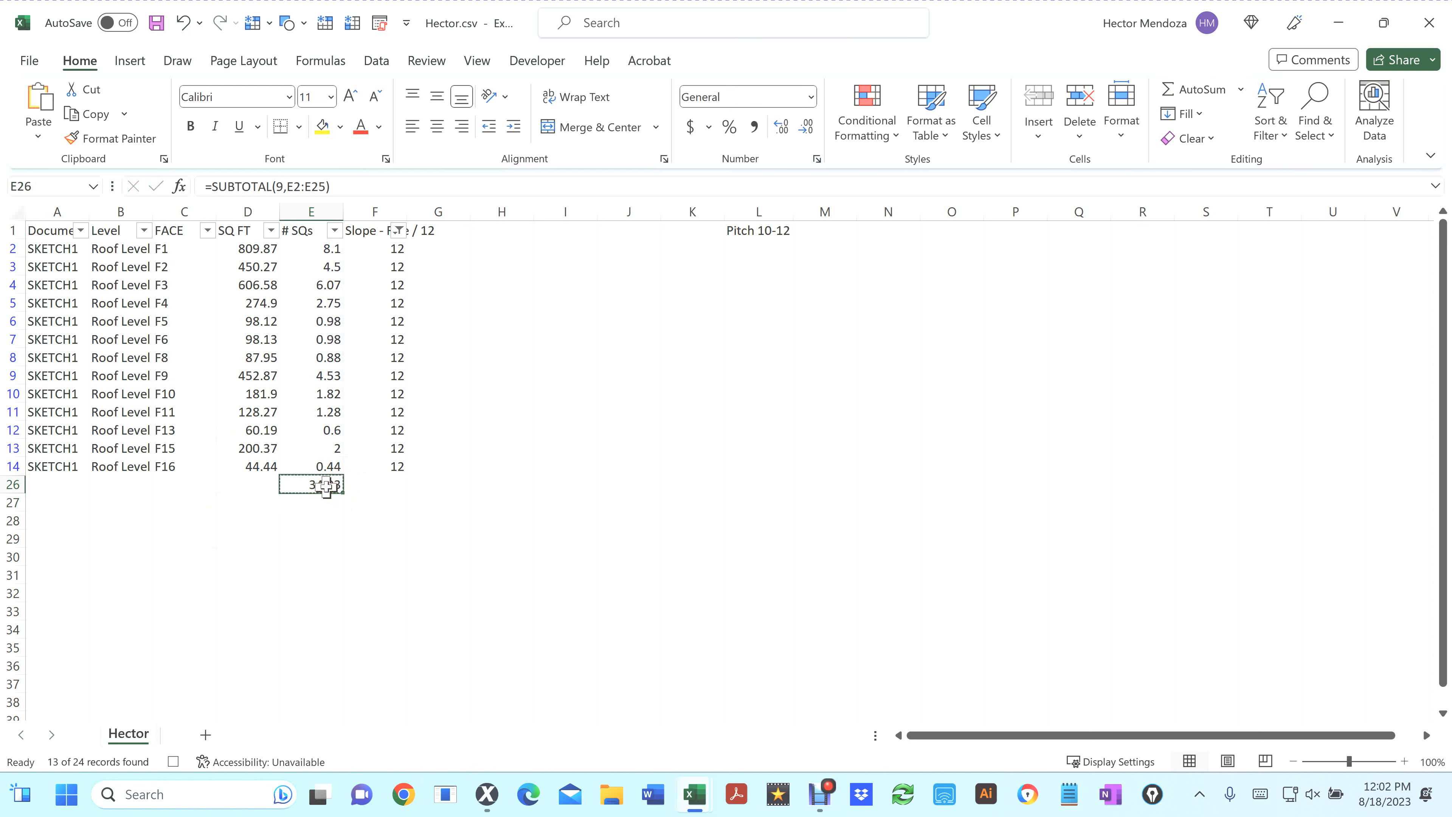
{"action": "right_click", "coordinate": [817, 227]}
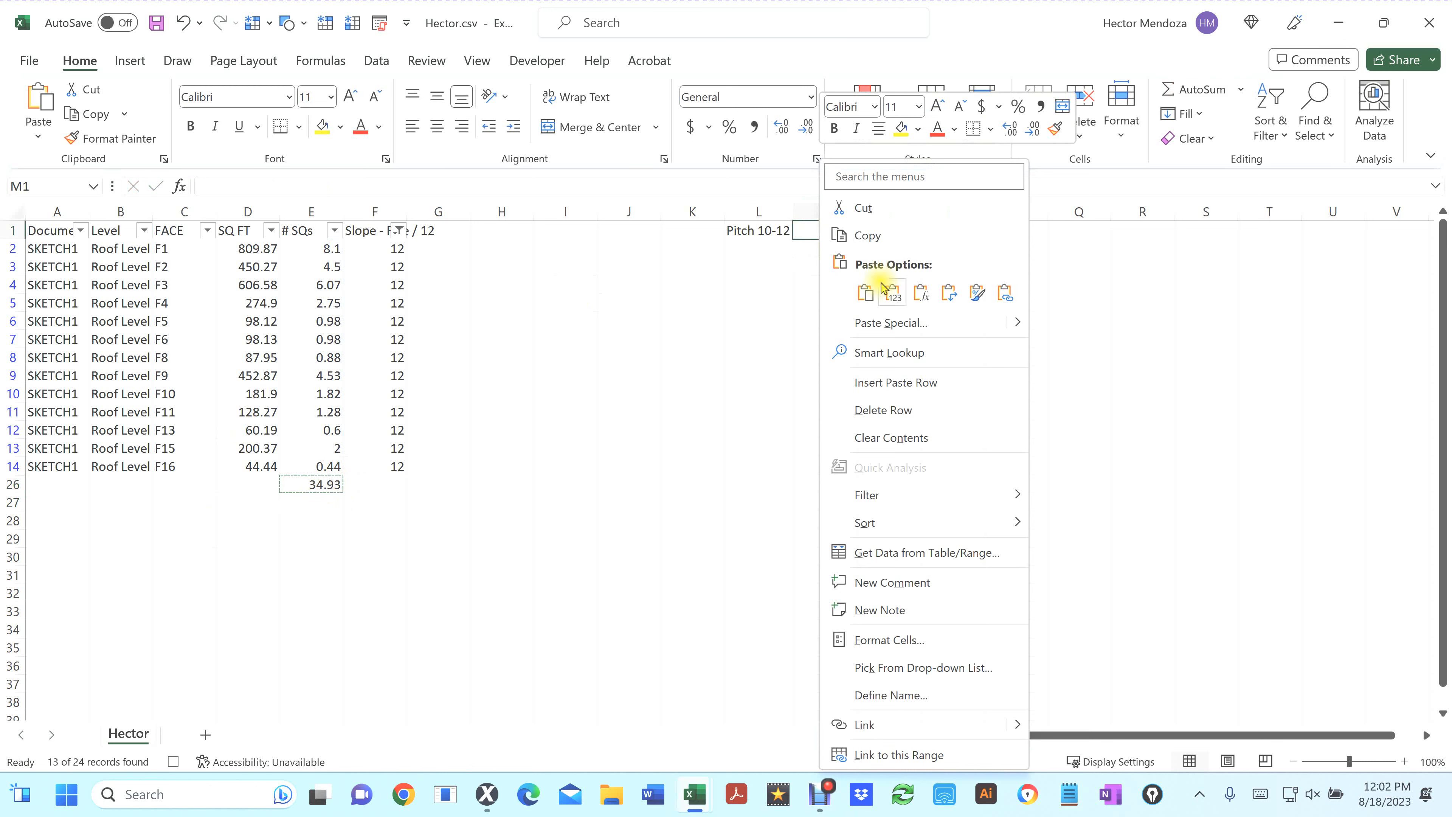
{"action": "left_click", "coordinate": [893, 293]}
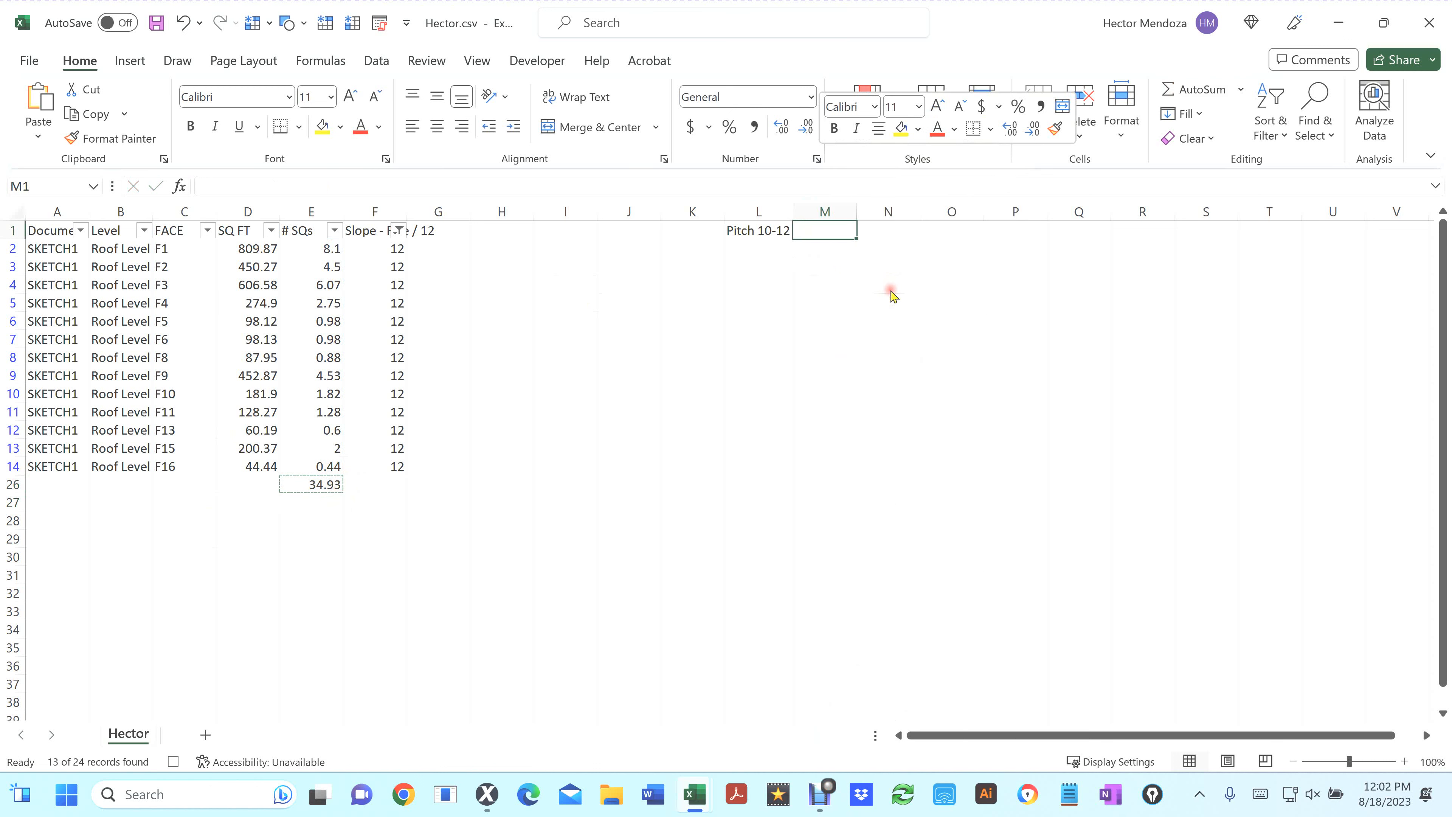
Bold the Pitch 10-12 label in L1 and stop recording the macro
{"action": "left_click", "coordinate": [756, 230]}
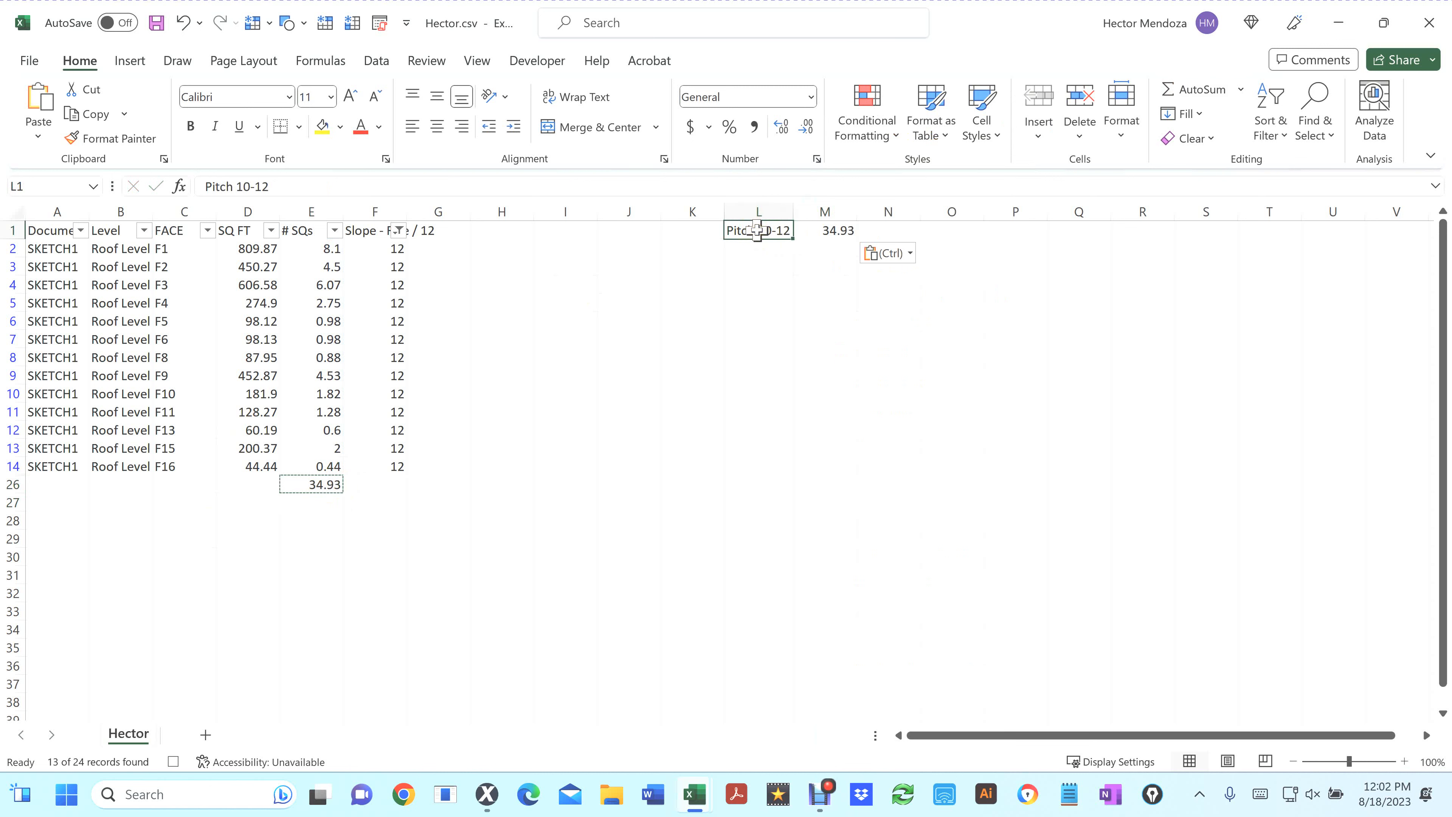
{"action": "key", "text": "ctrl+b"}
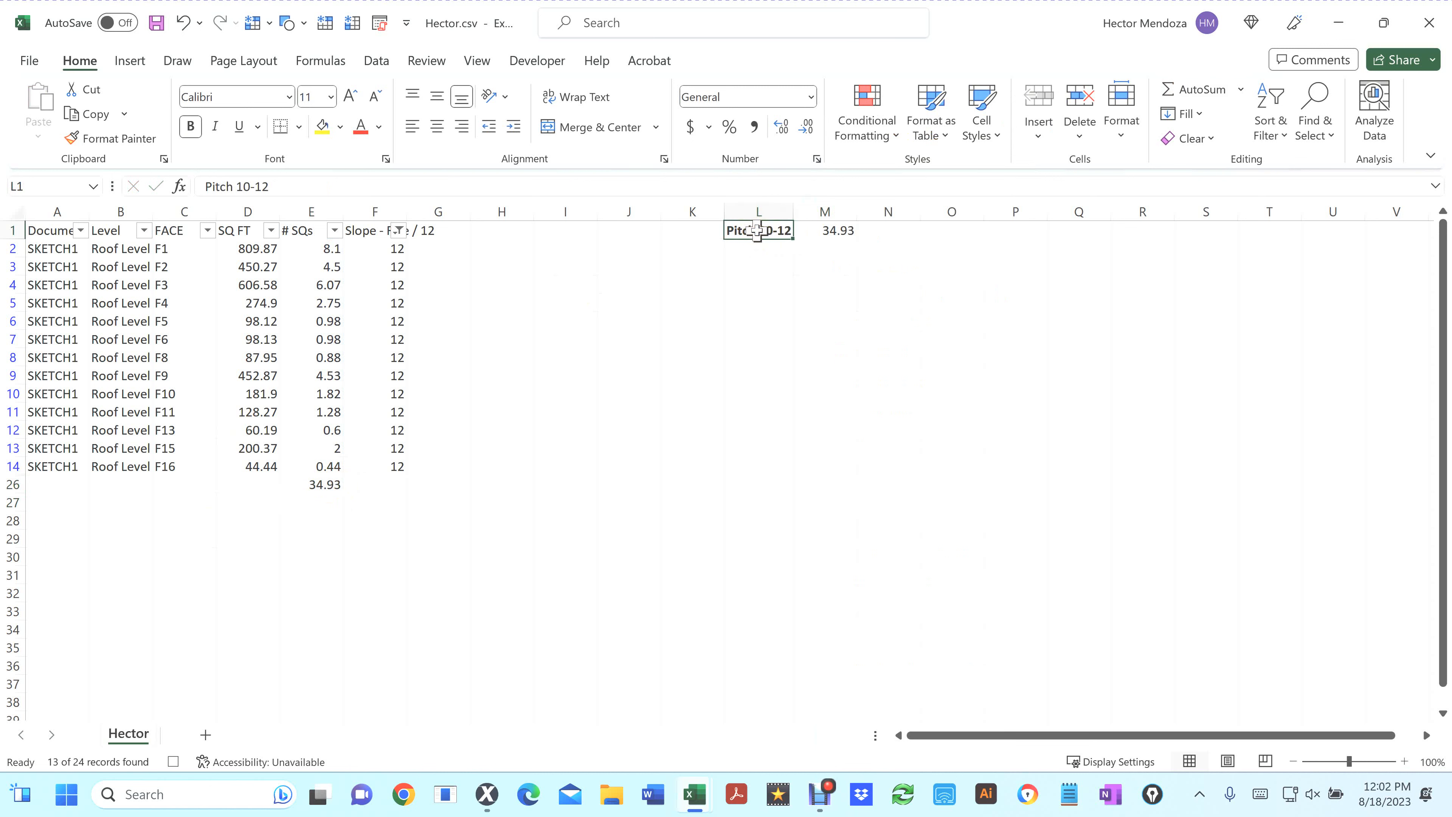
{"action": "left_click", "coordinate": [528, 64]}
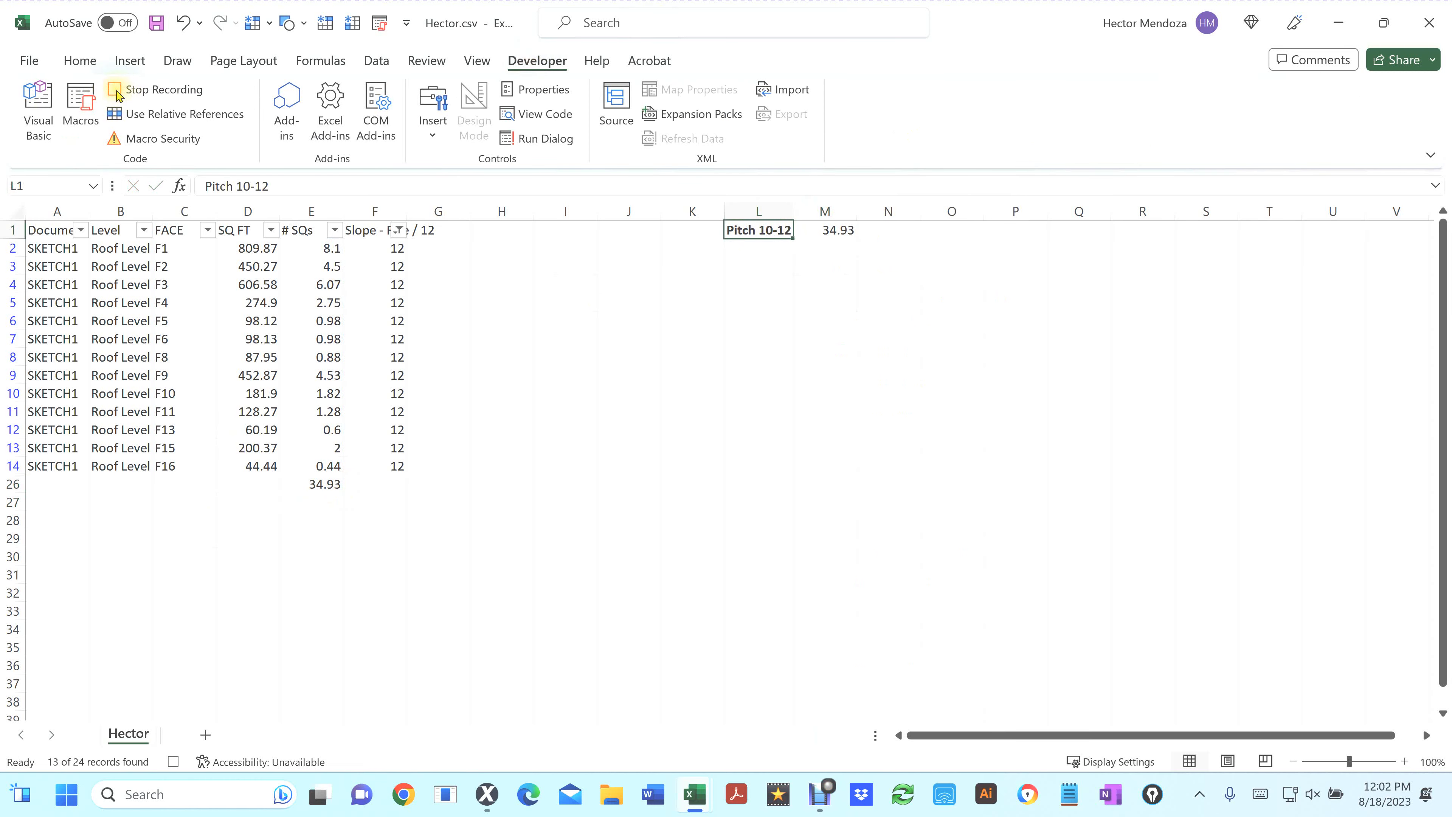
{"action": "left_click", "coordinate": [117, 92]}
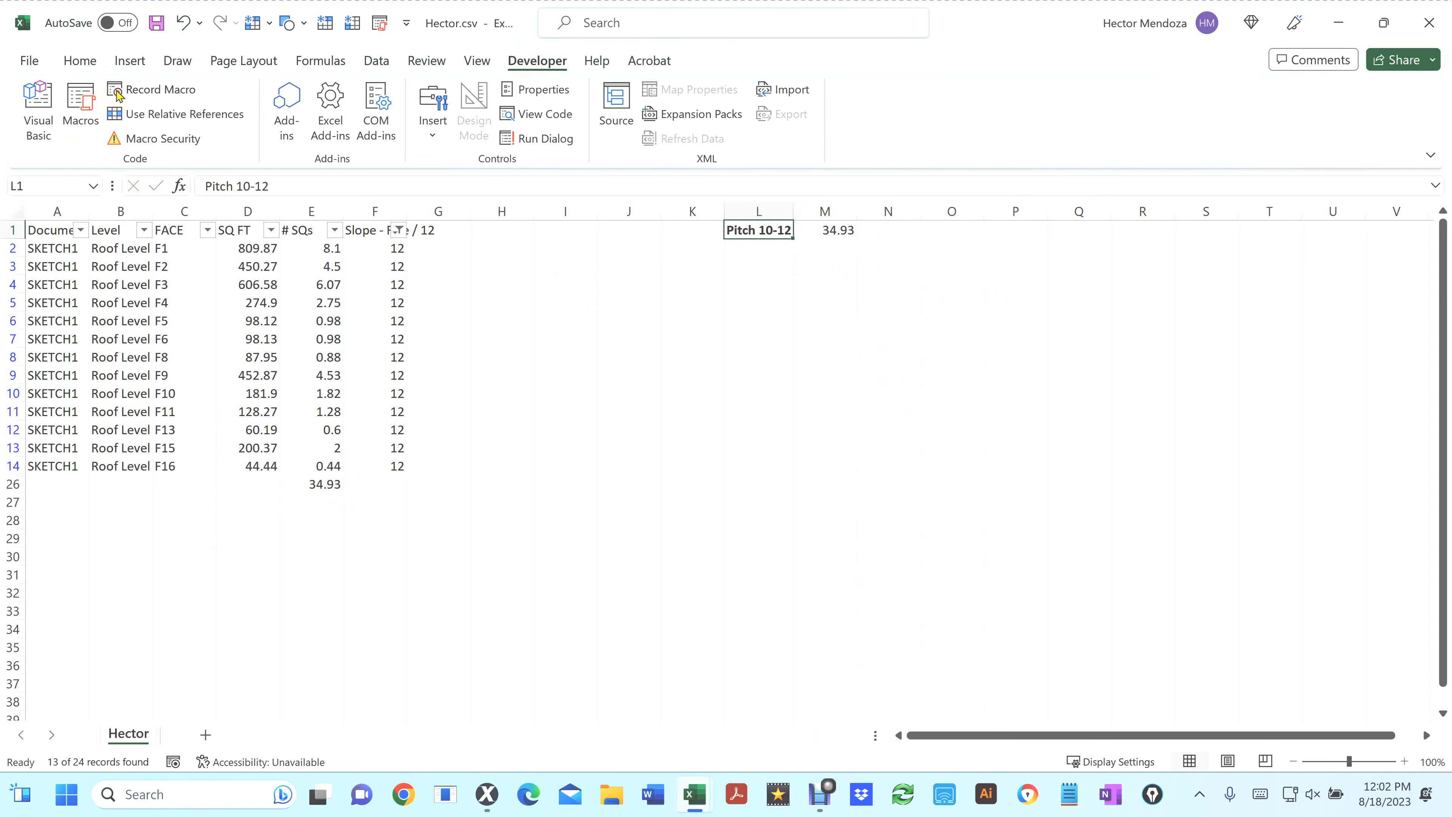
Close Hector.csv without saving its changes and reopen it from the Desktop
{"action": "left_click", "coordinate": [1430, 24]}
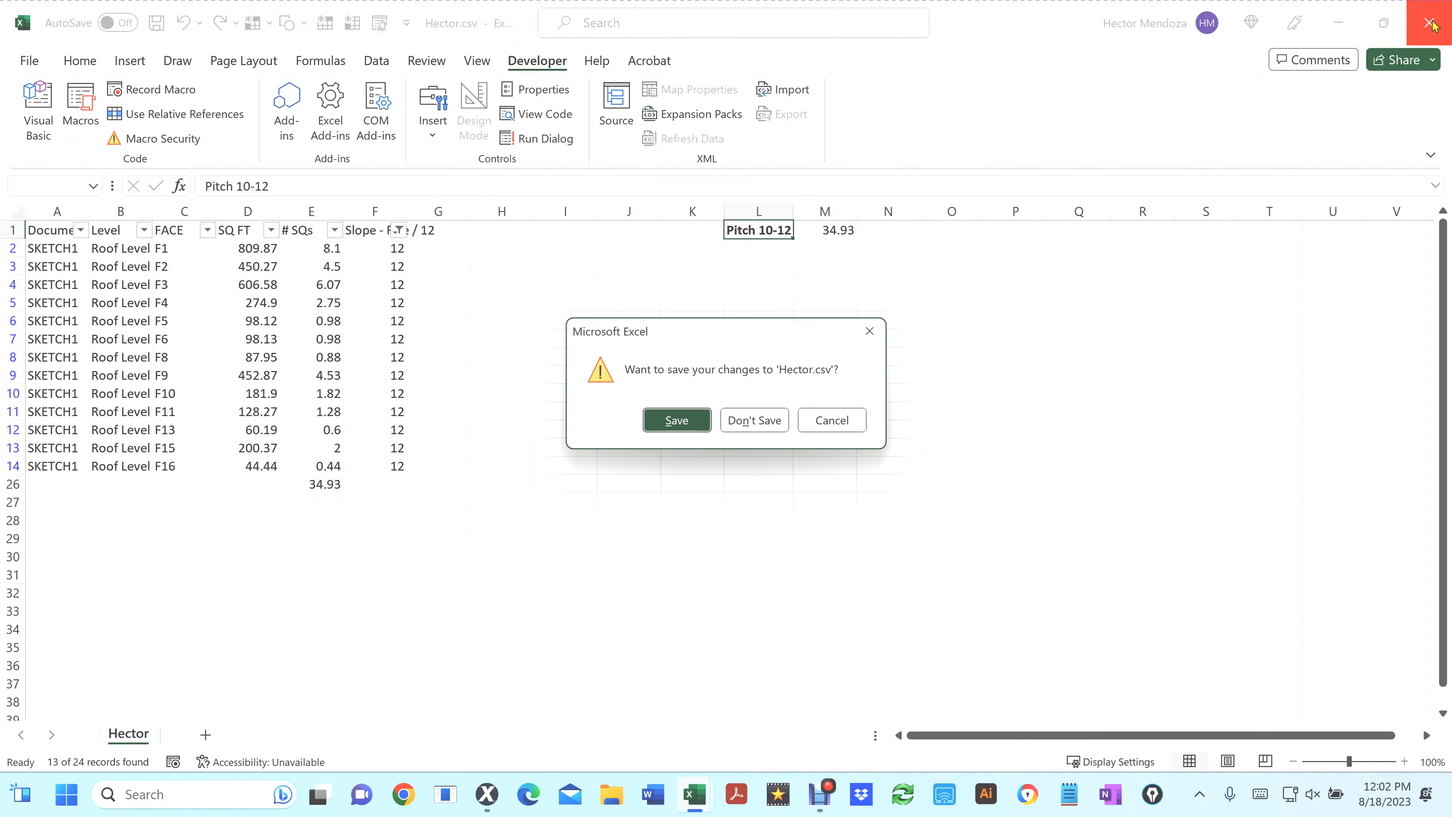
{"action": "left_click", "coordinate": [756, 421]}
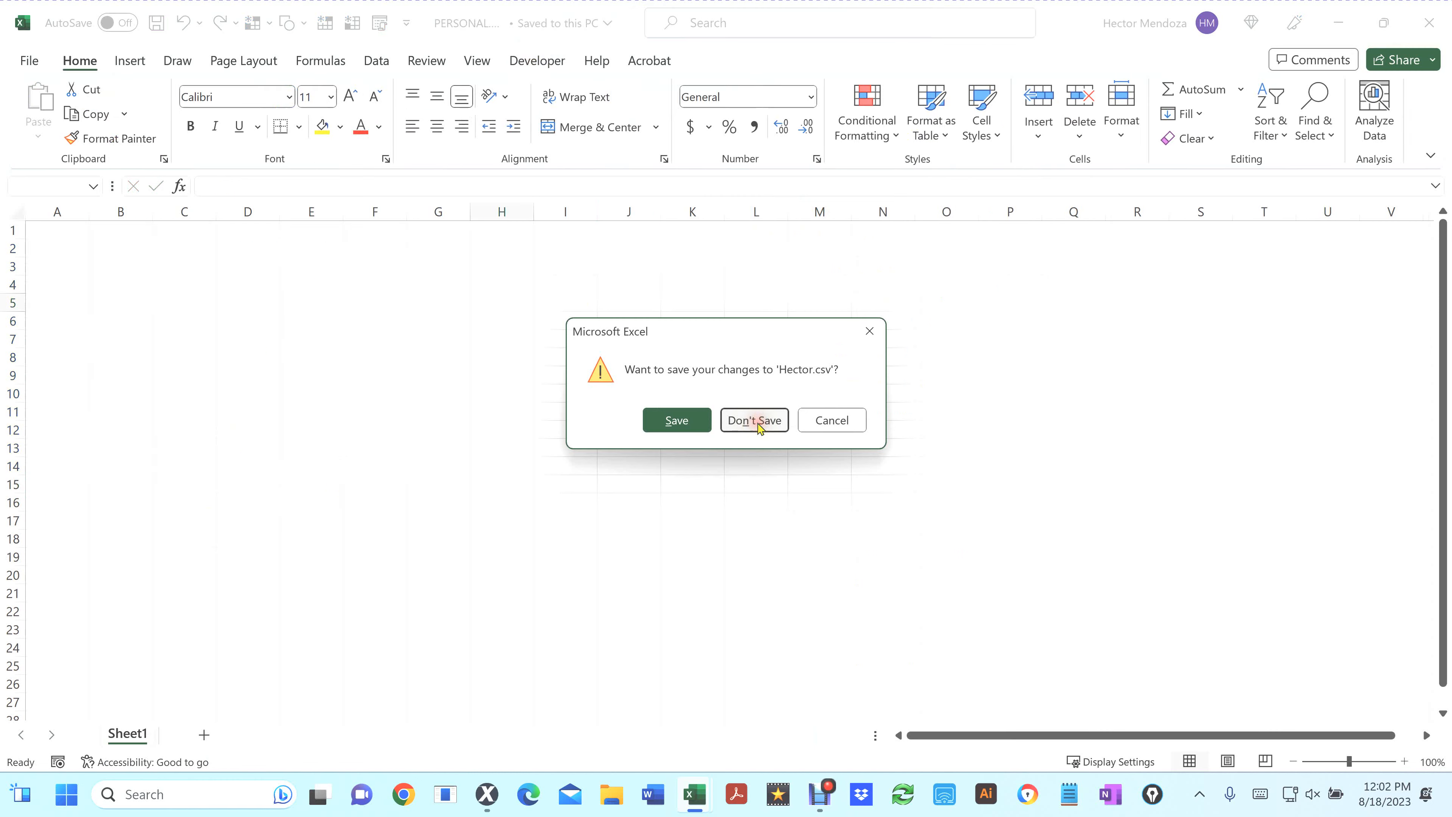
{"action": "left_click", "coordinate": [266, 325]}
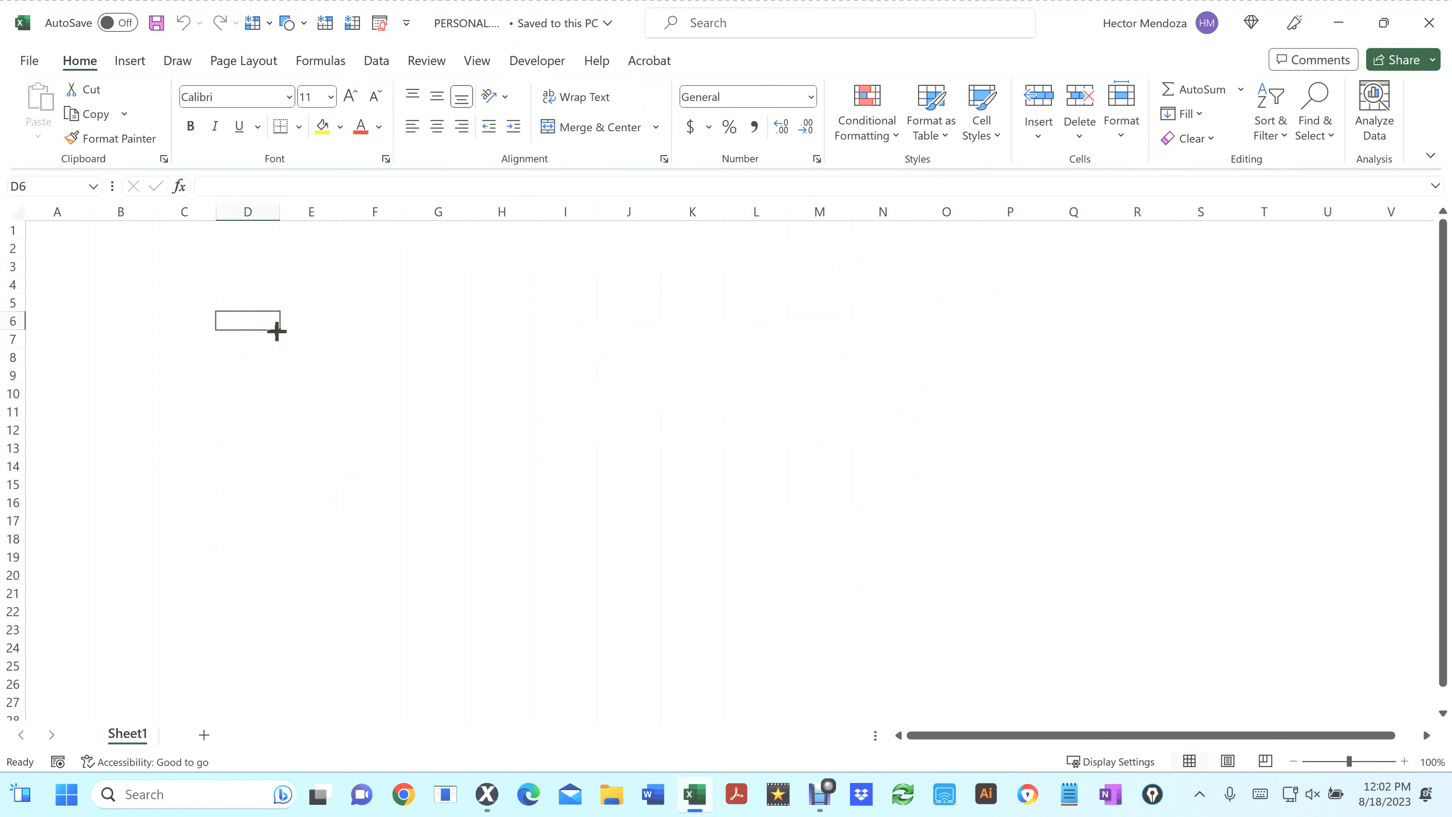
{"action": "key", "text": "super+d"}
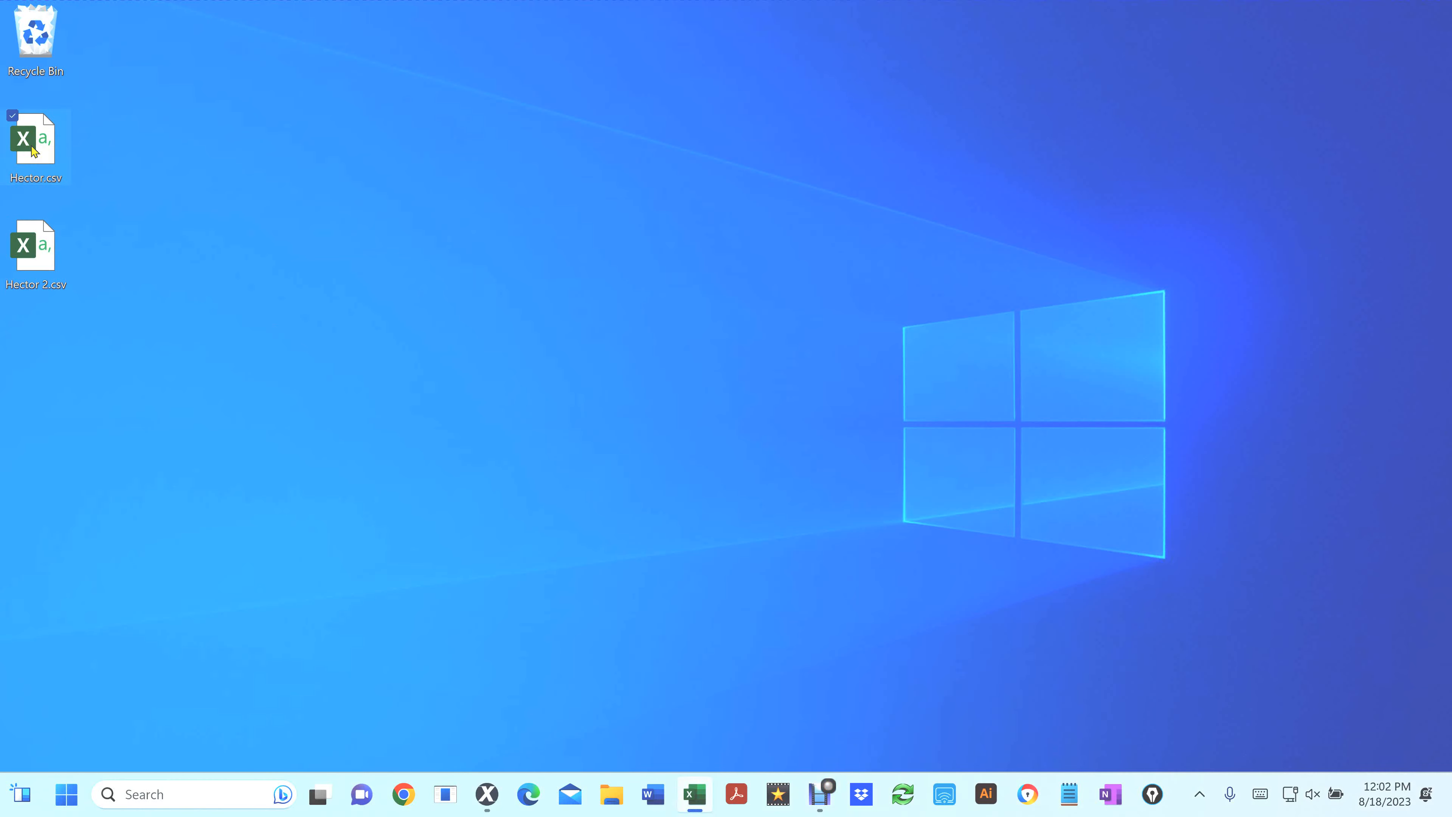
{"action": "double_click", "coordinate": [33, 150]}
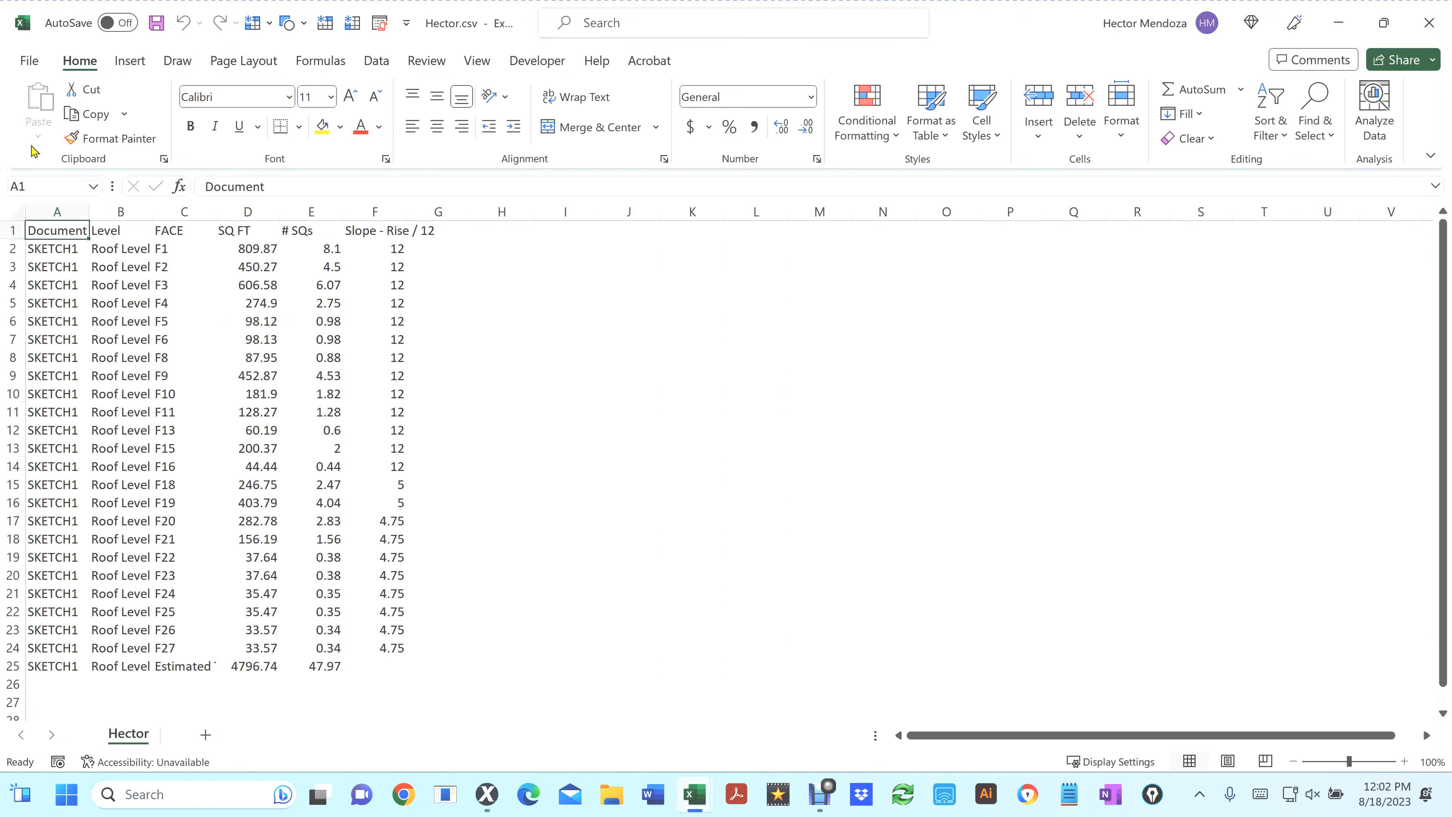
{"action": "left_click", "coordinate": [544, 66]}
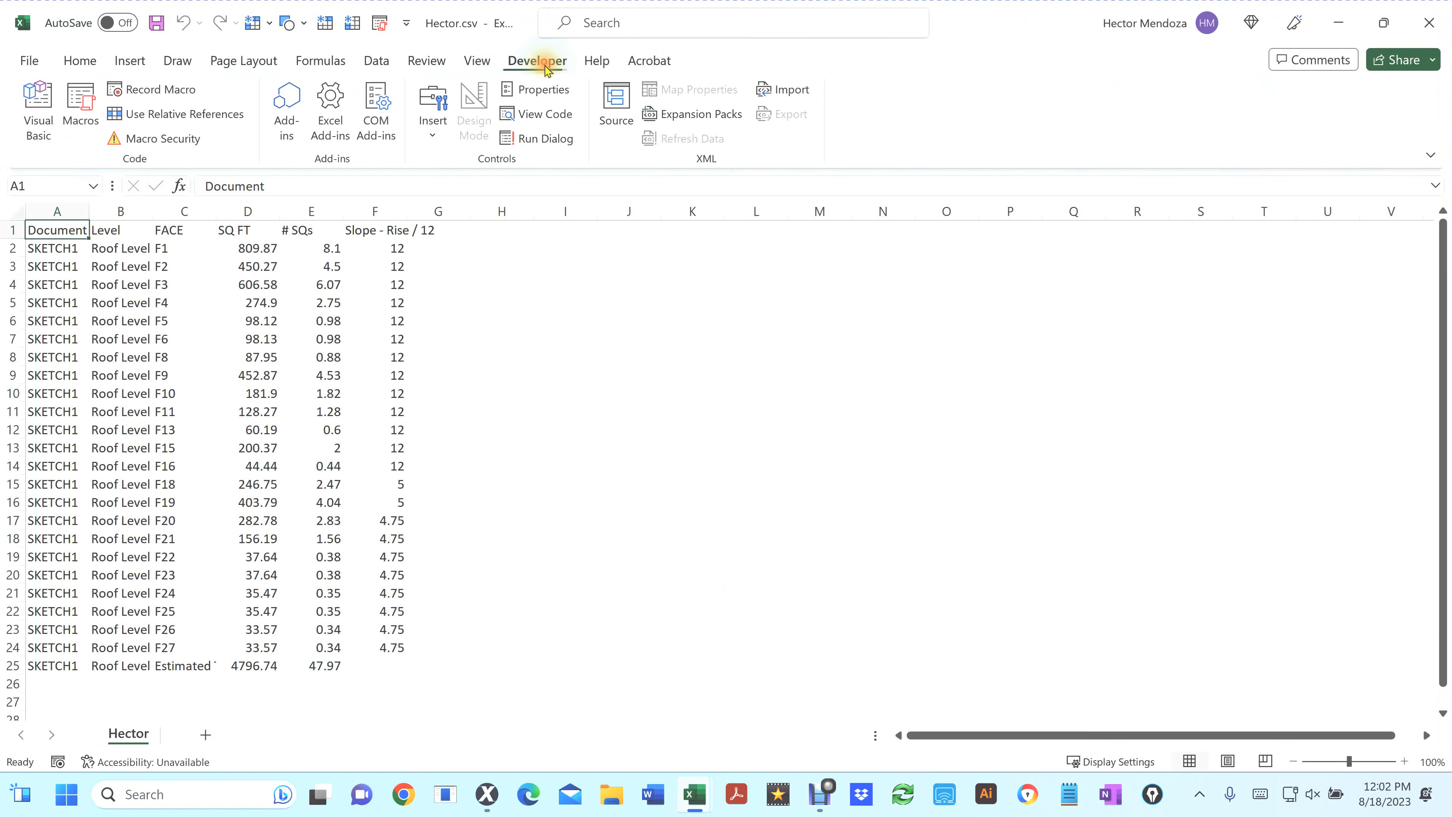
{"action": "left_click", "coordinate": [84, 103]}
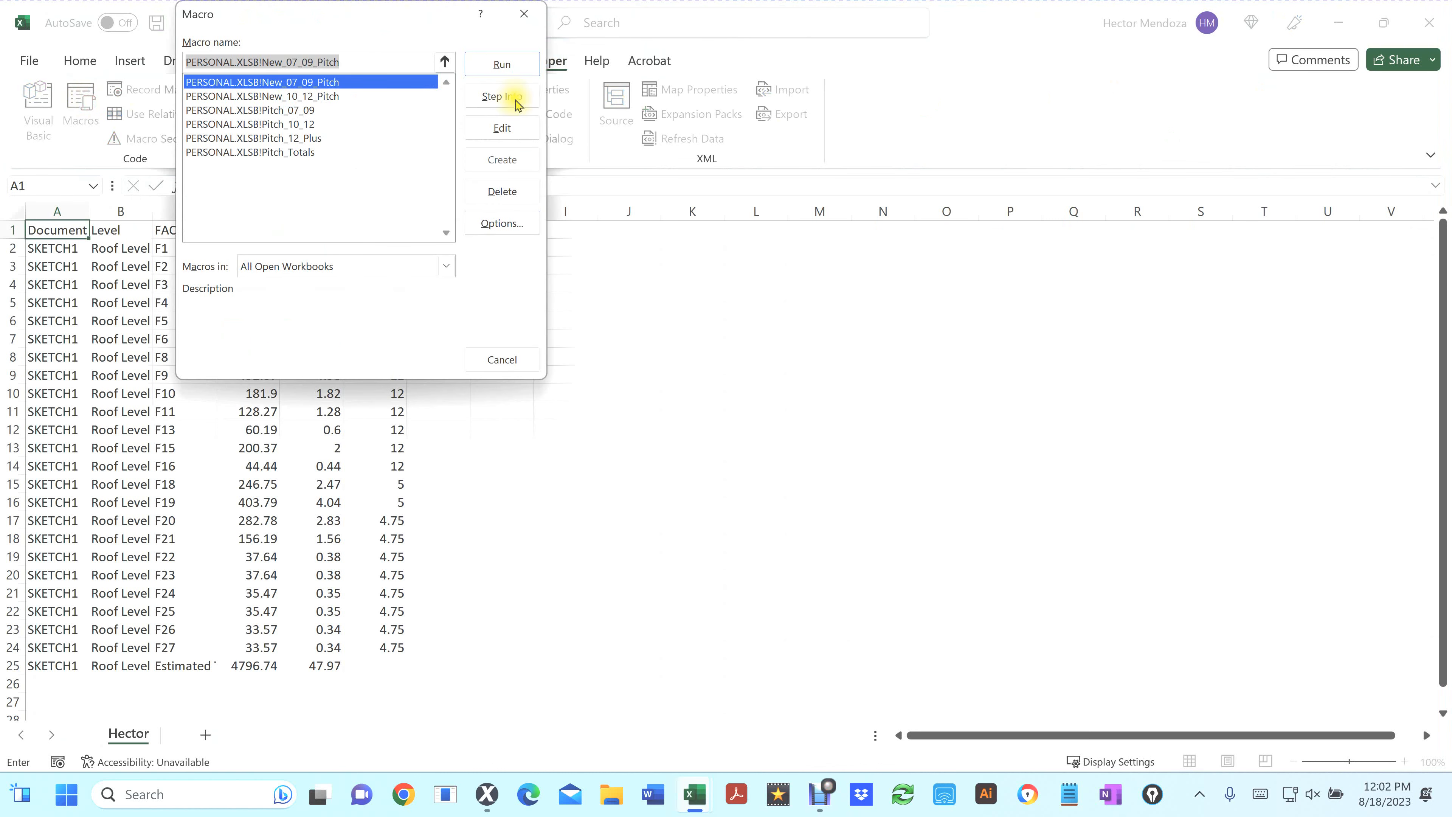
{"action": "left_click", "coordinate": [526, 15]}
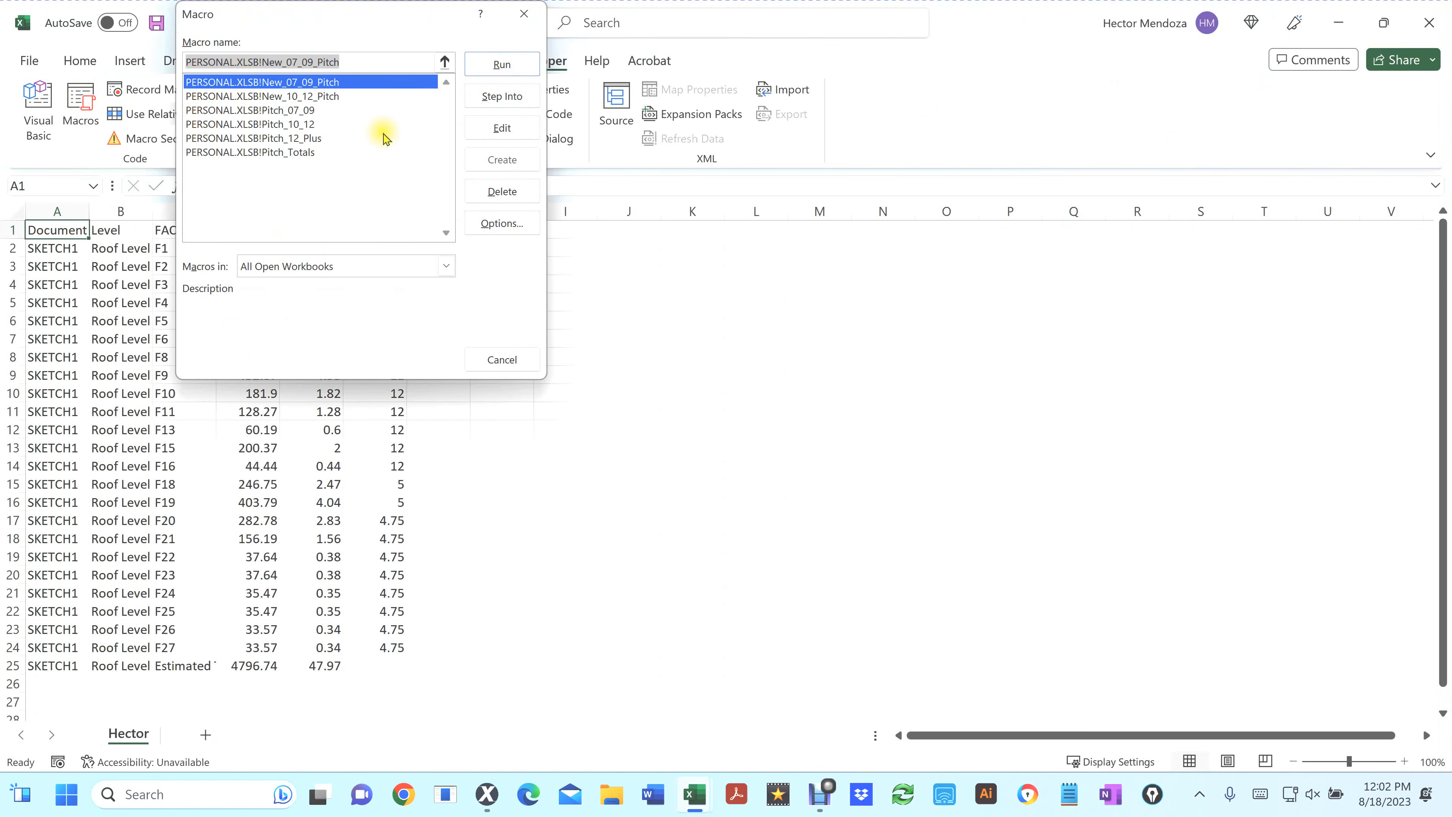
Start recording a new macro named New_12Plus, stored in the Personal Macro Workbook
{"action": "left_click", "coordinate": [143, 92]}
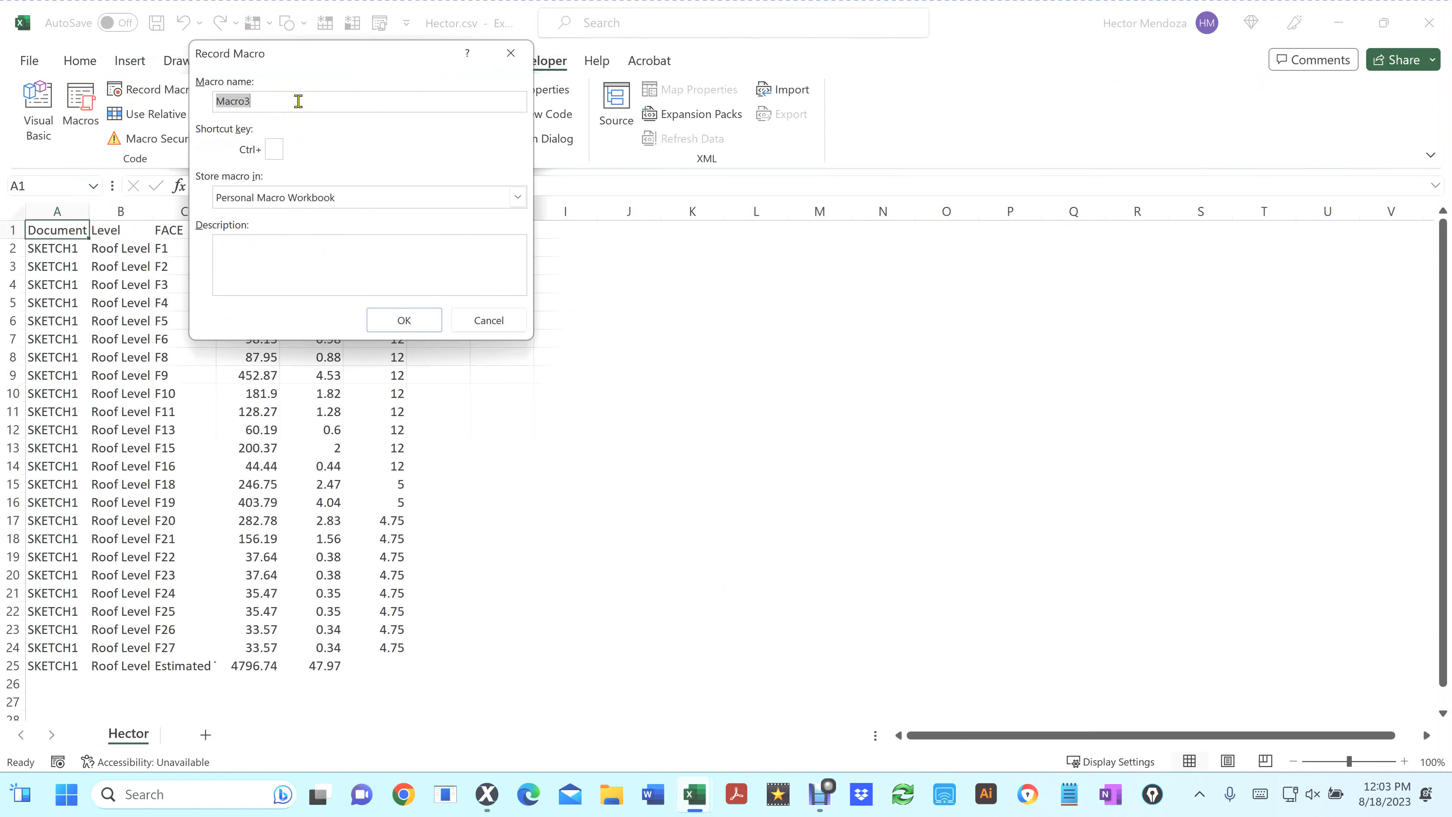
{"action": "type", "text": "New_12.01_"}
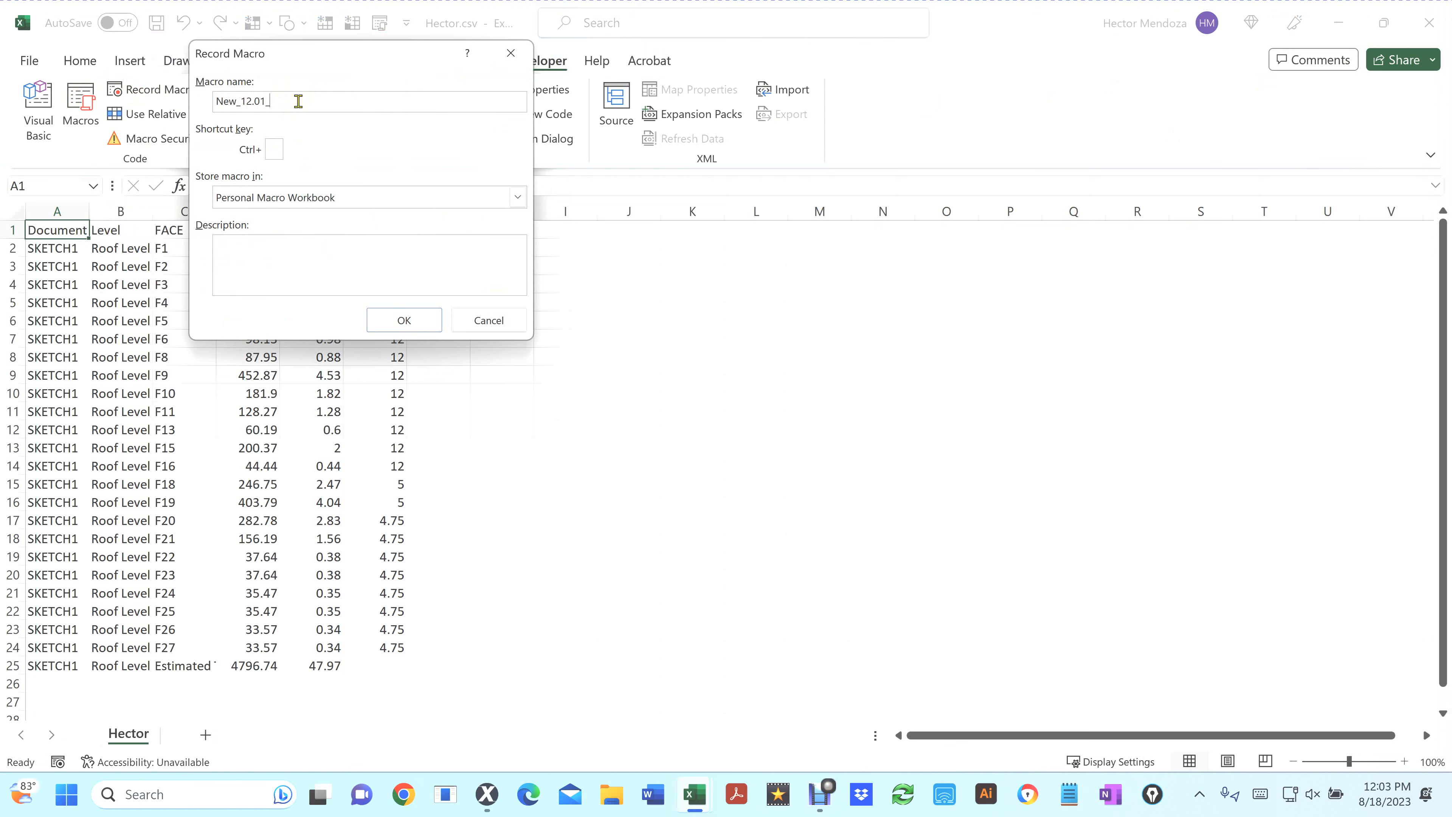
{"action": "type", "text": "Plus"}
{"action": "left_click", "coordinate": [406, 320]}
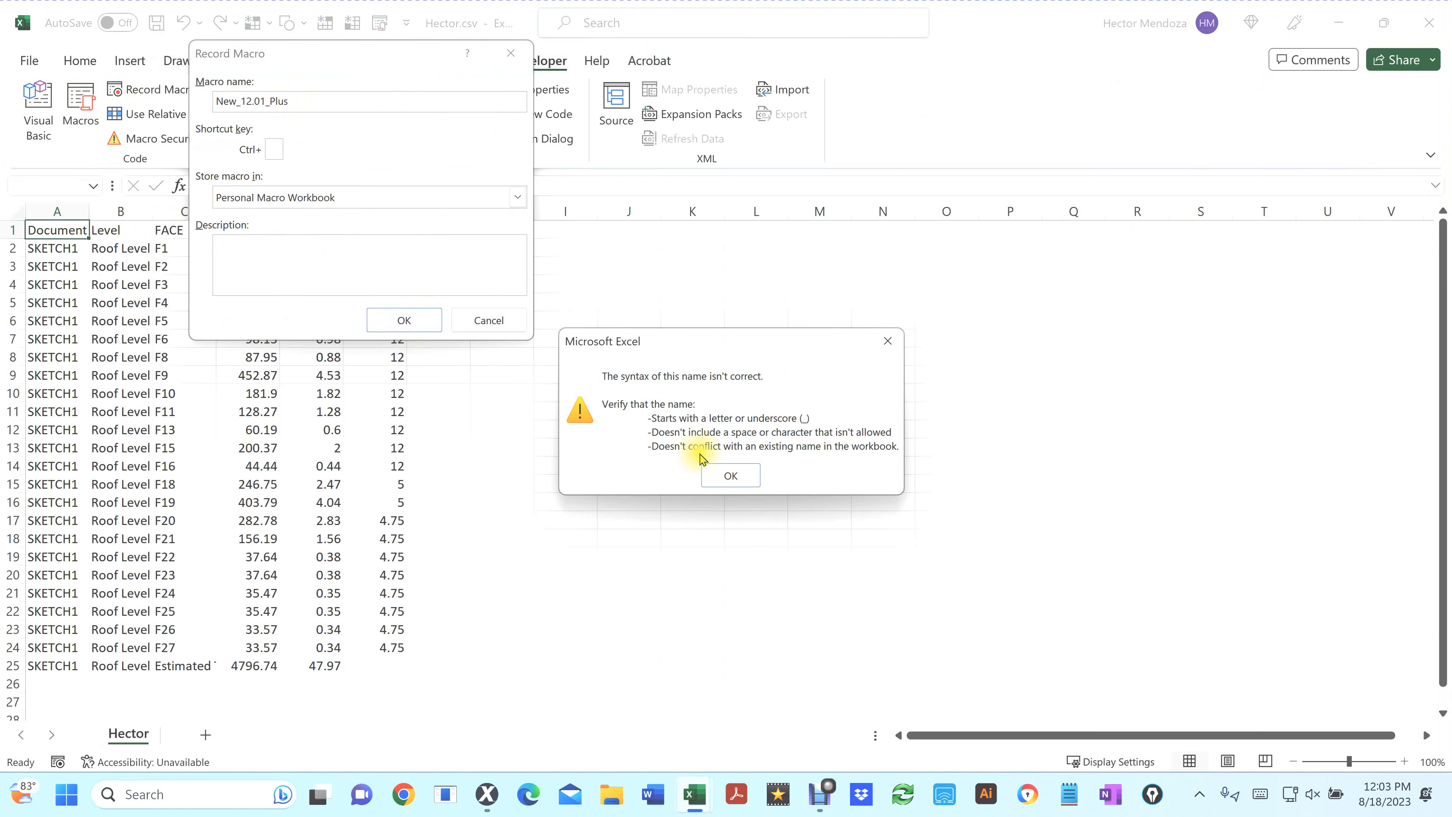
{"action": "left_click", "coordinate": [725, 472]}
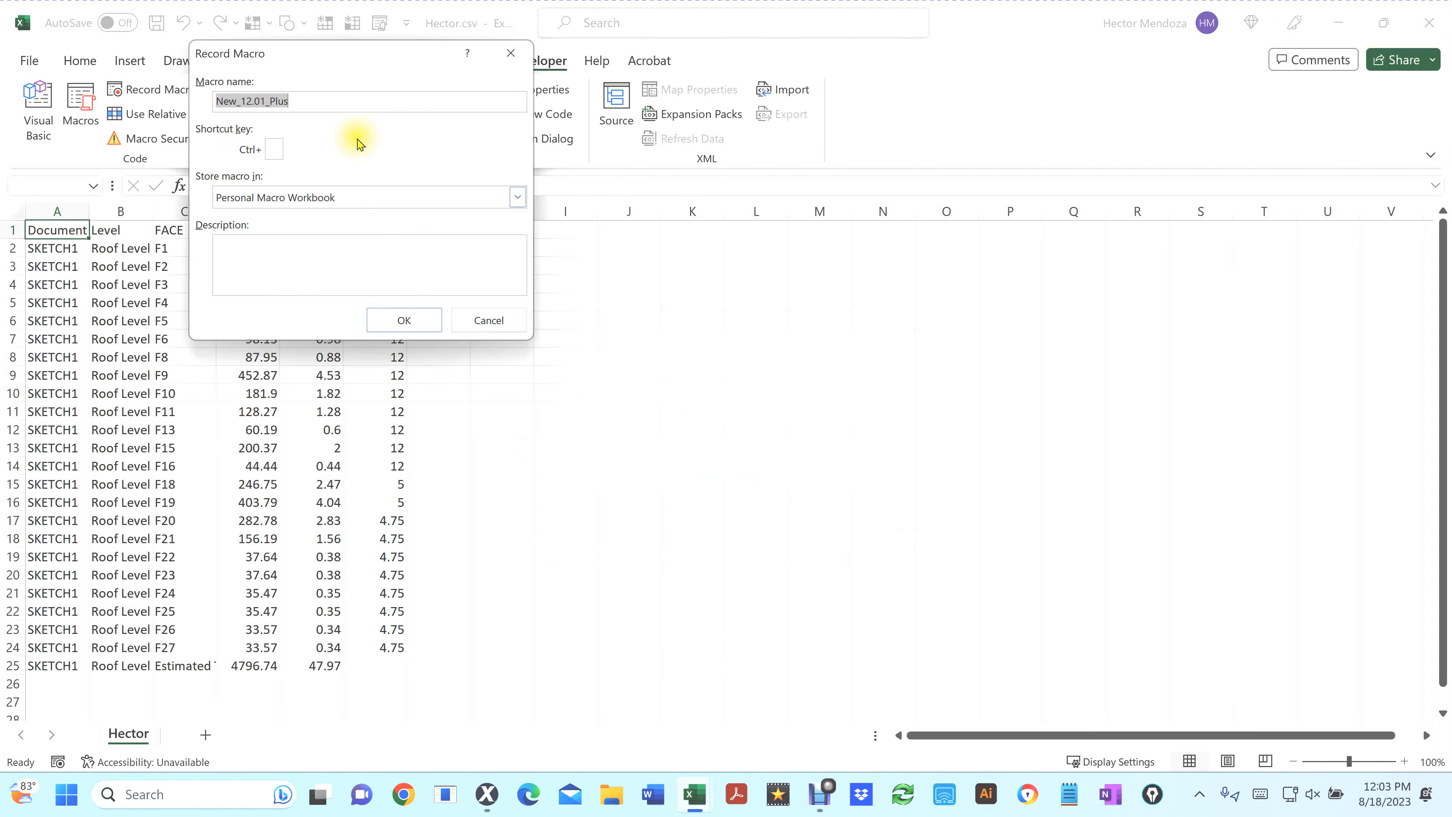
{"action": "left_click", "coordinate": [309, 101]}
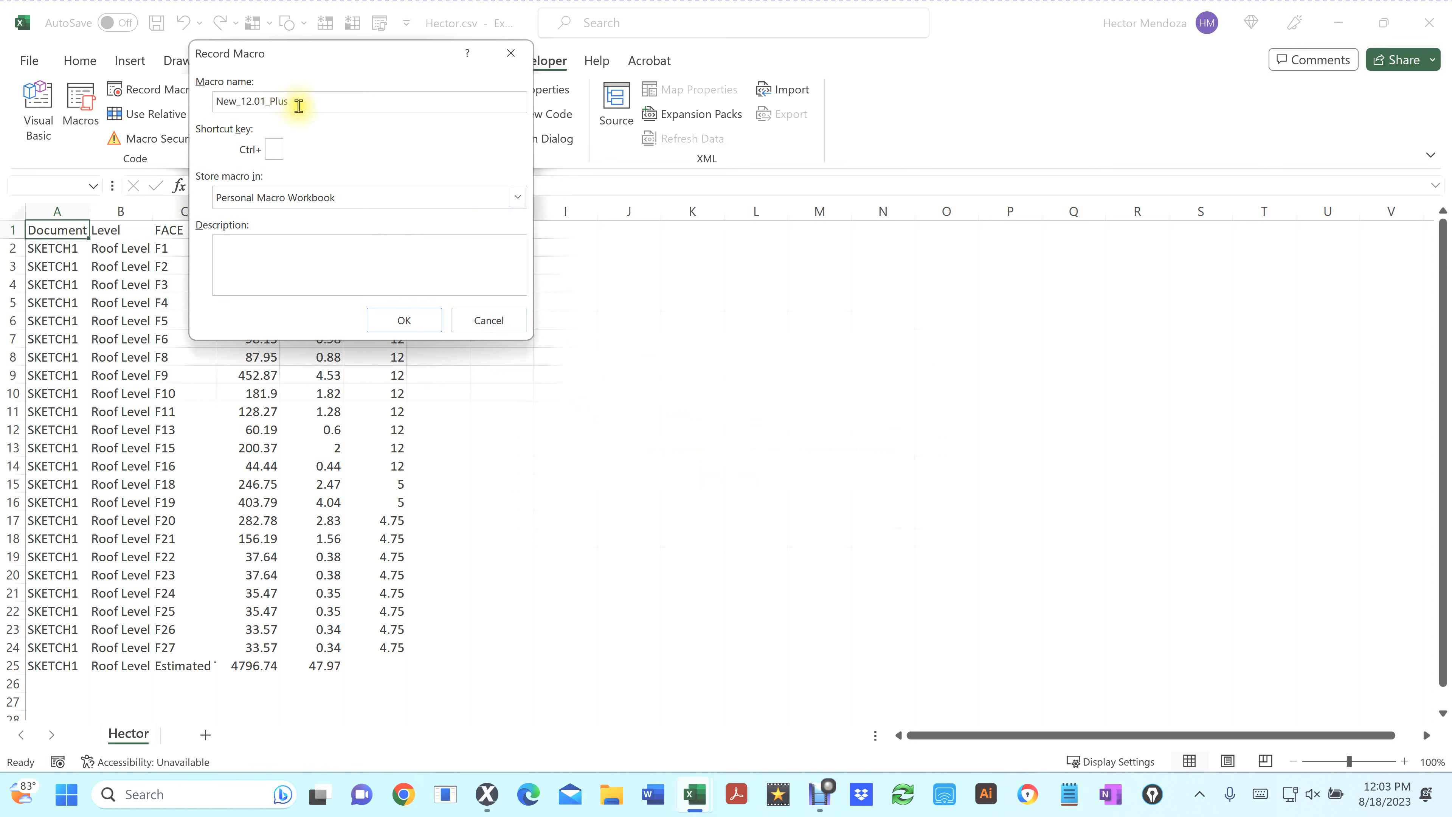
{"action": "left_click_drag", "start_coordinate": [304, 102], "coordinate": [240, 101]}
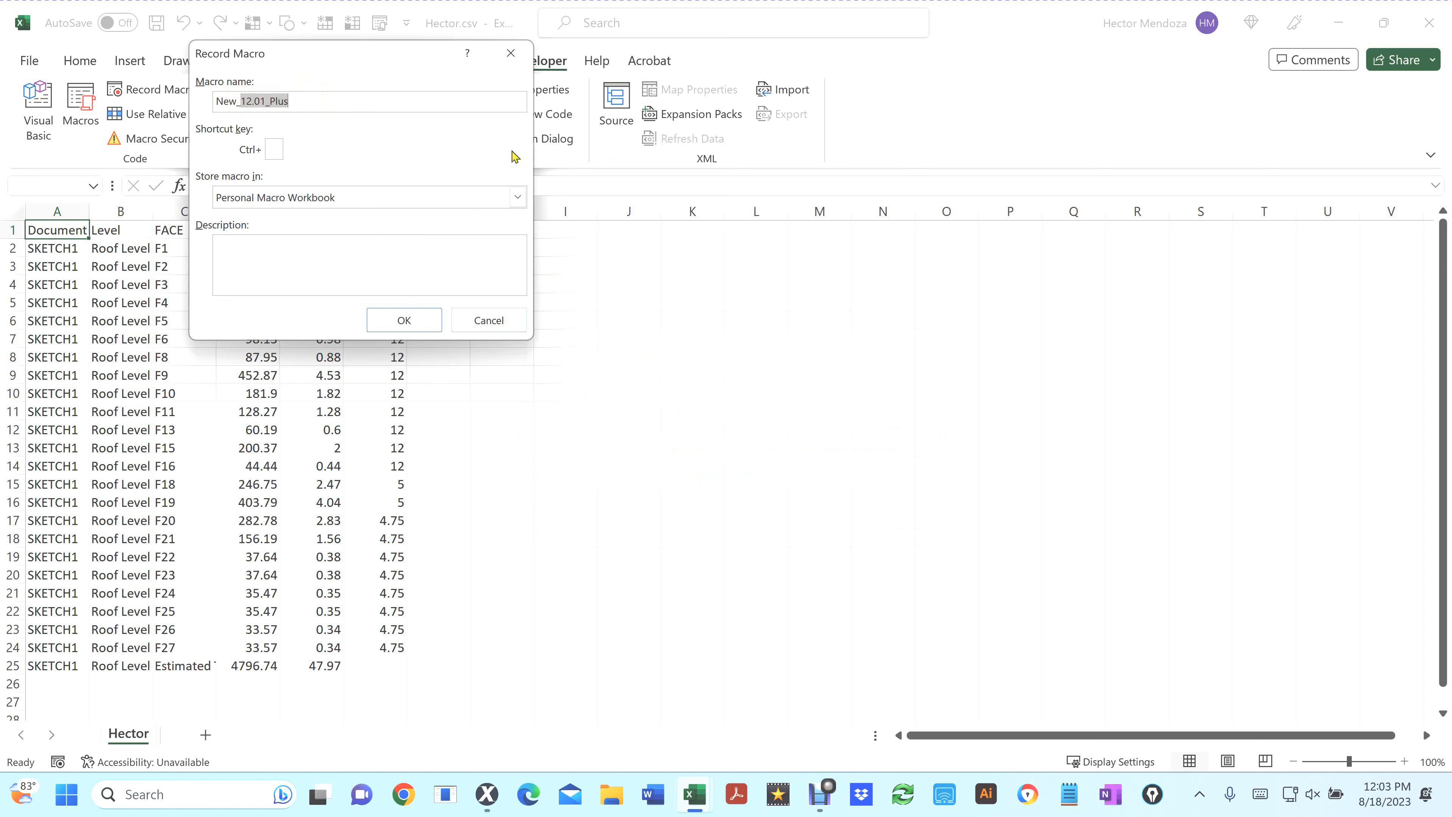
{"action": "type", "text": "12Plus"}
{"action": "left_click", "coordinate": [403, 321]}
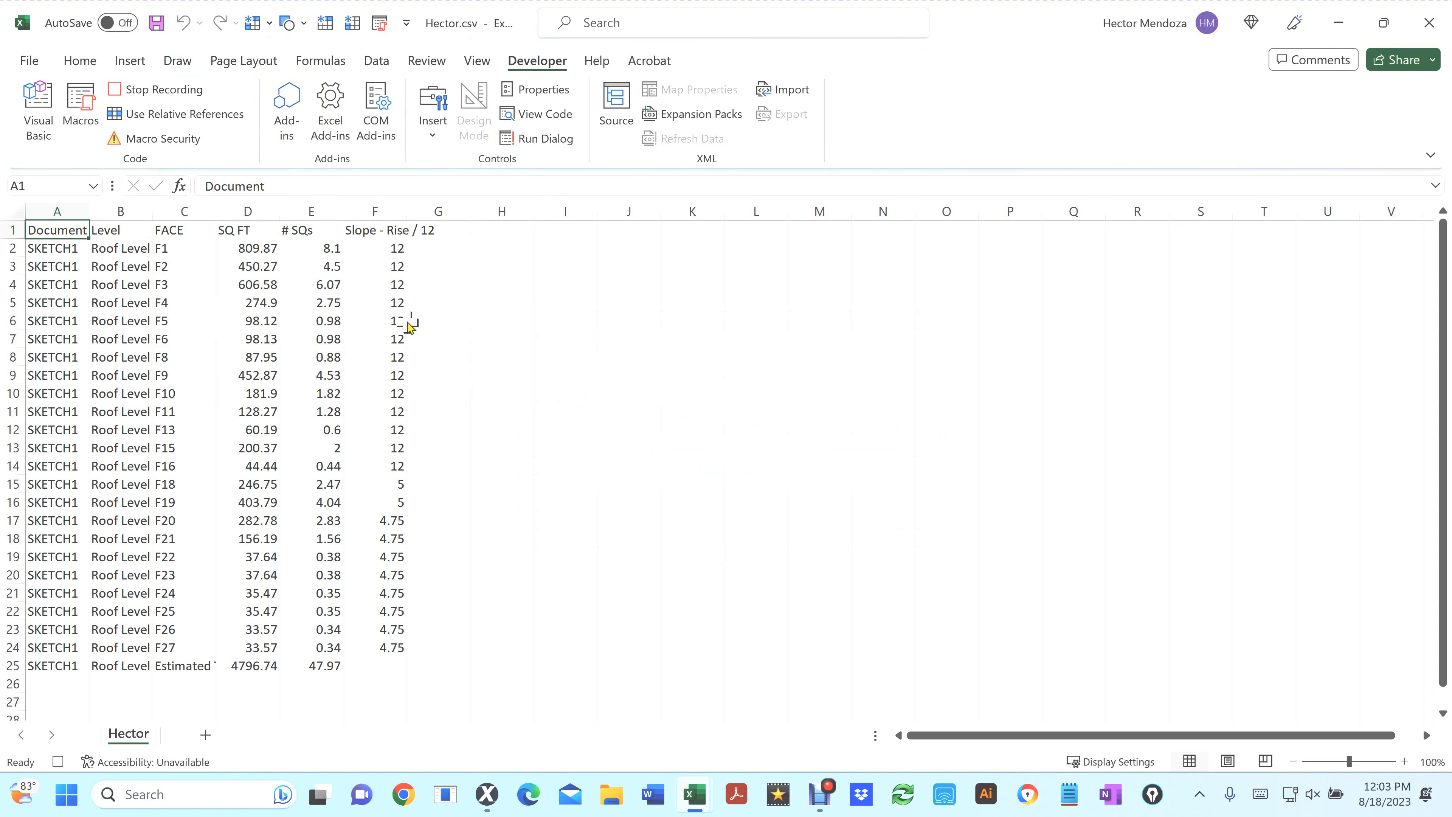
Turn on filtering and apply a custom filter showing Slope - Rise / 12 values from 12.01 to 46
{"action": "left_click", "coordinate": [379, 62]}
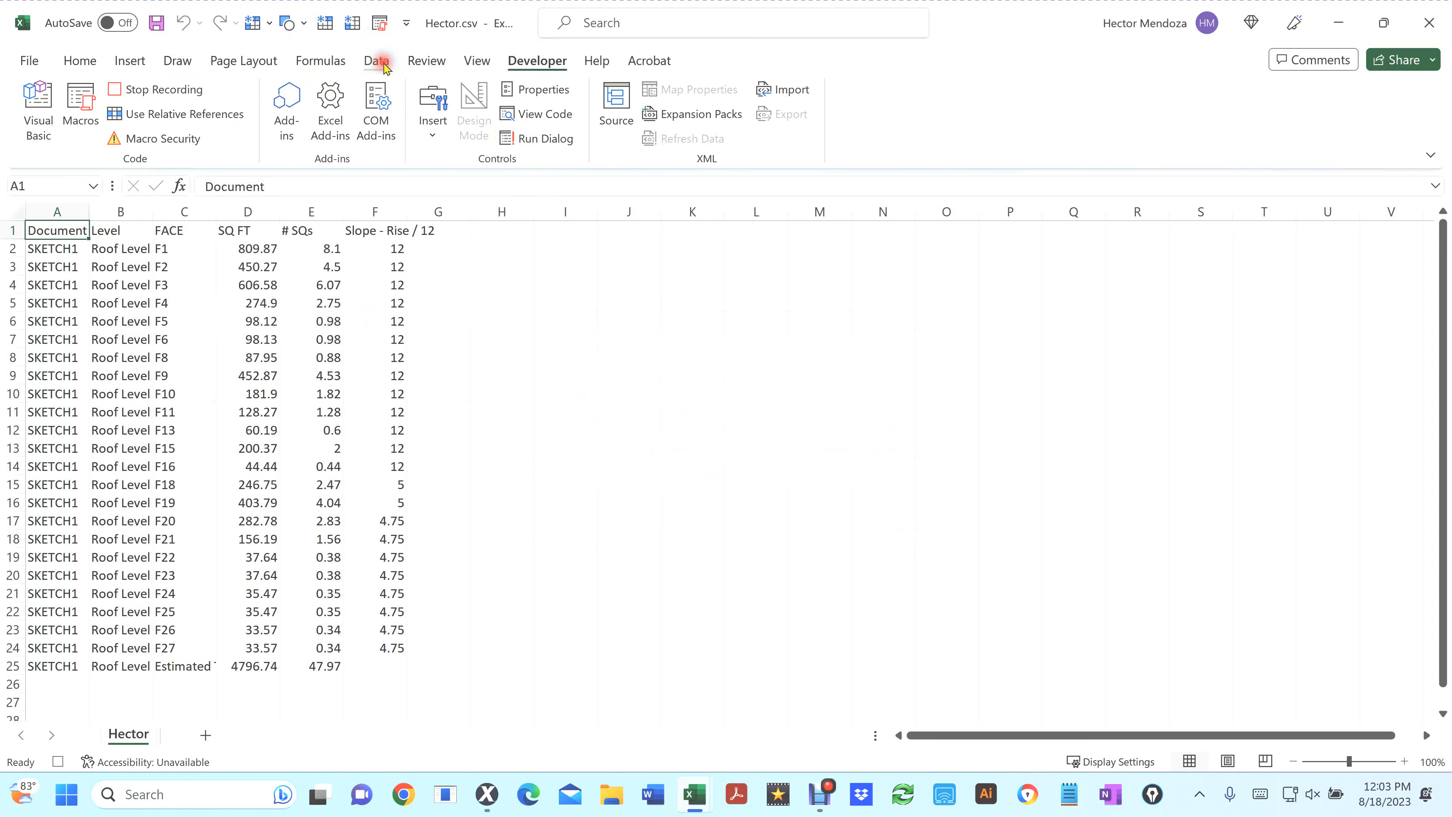
{"action": "left_click", "coordinate": [817, 101]}
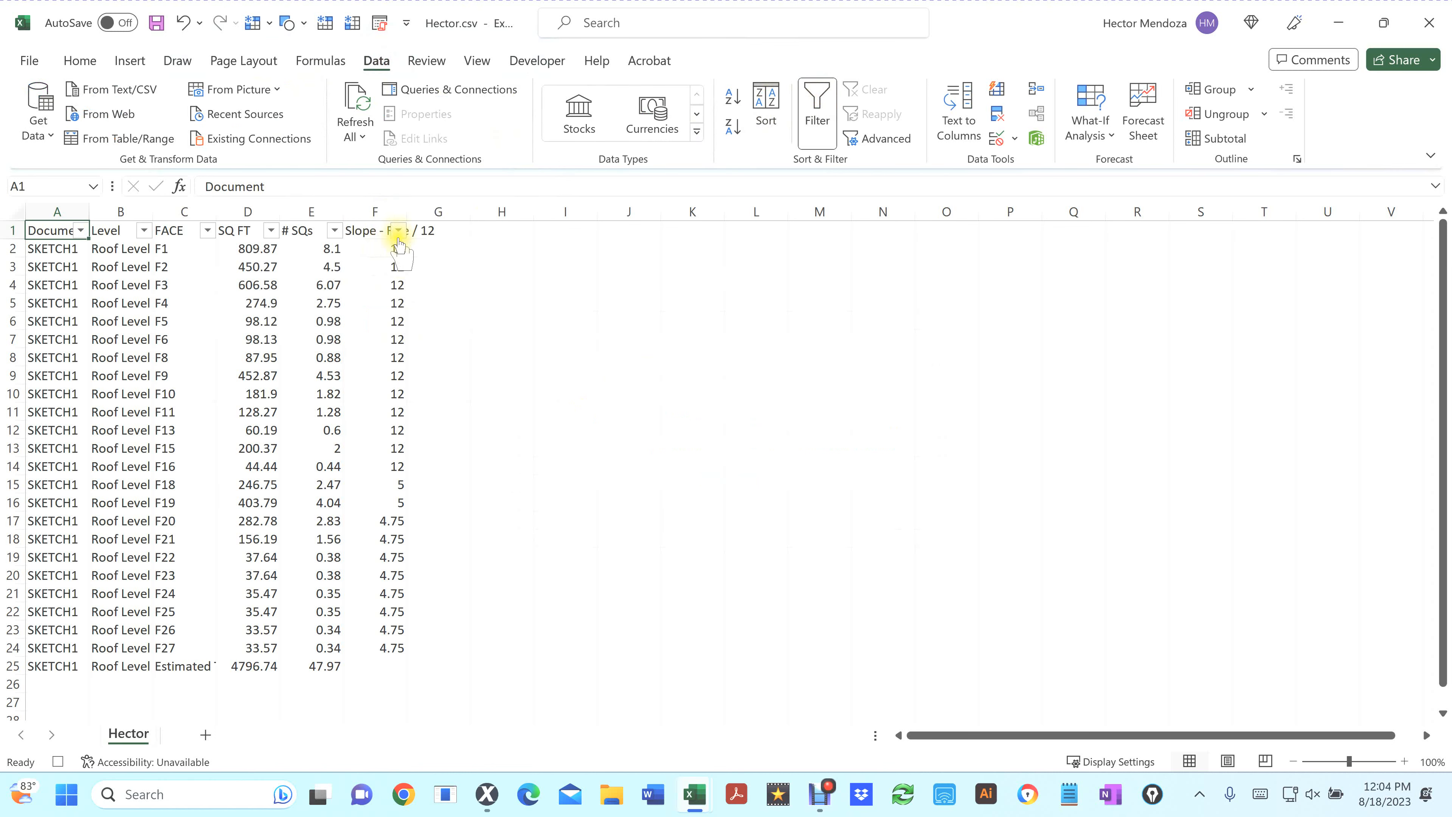
{"action": "left_click", "coordinate": [399, 231]}
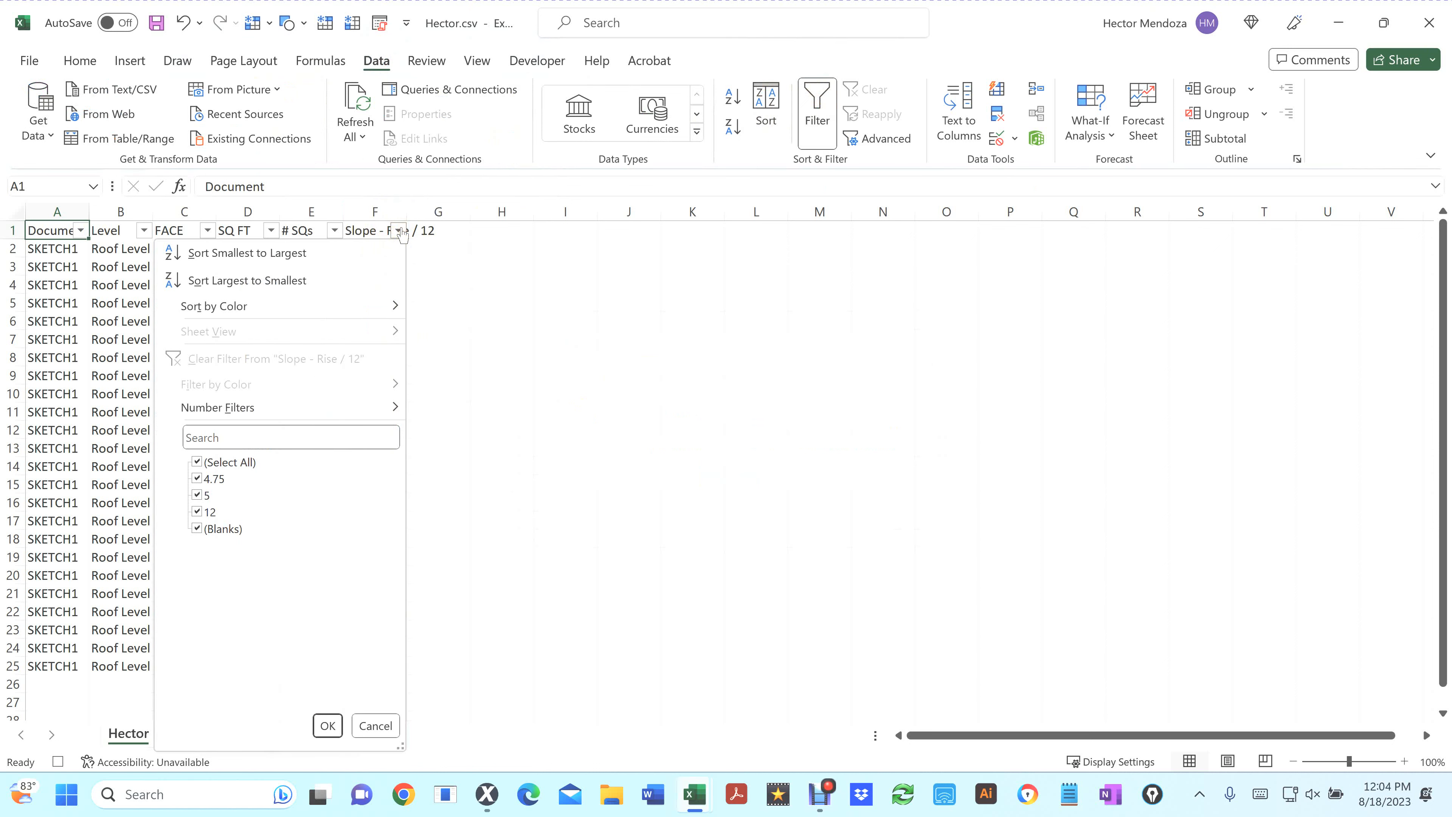
{"action": "left_click", "coordinate": [395, 410]}
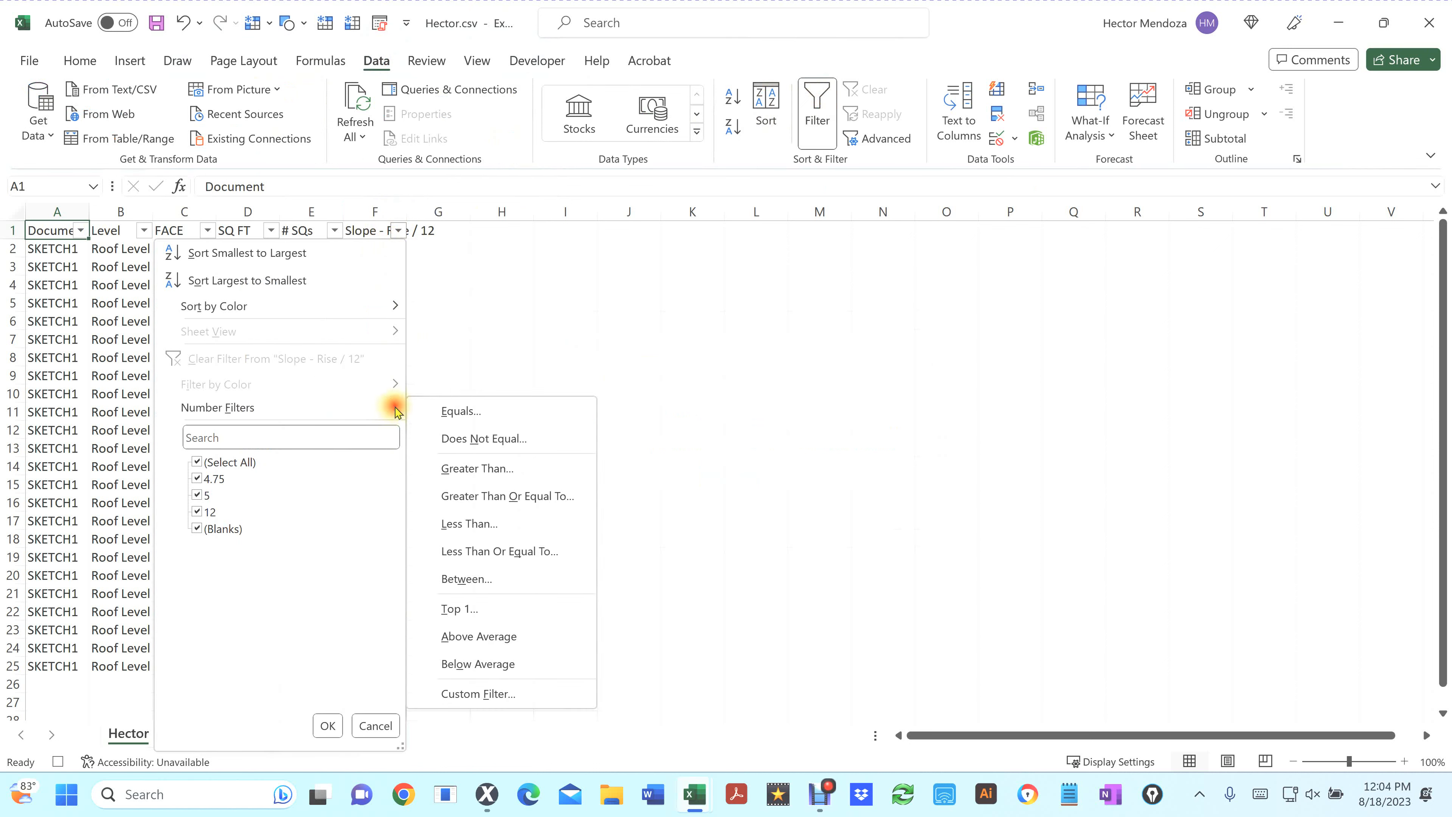
{"action": "left_click", "coordinate": [482, 695]}
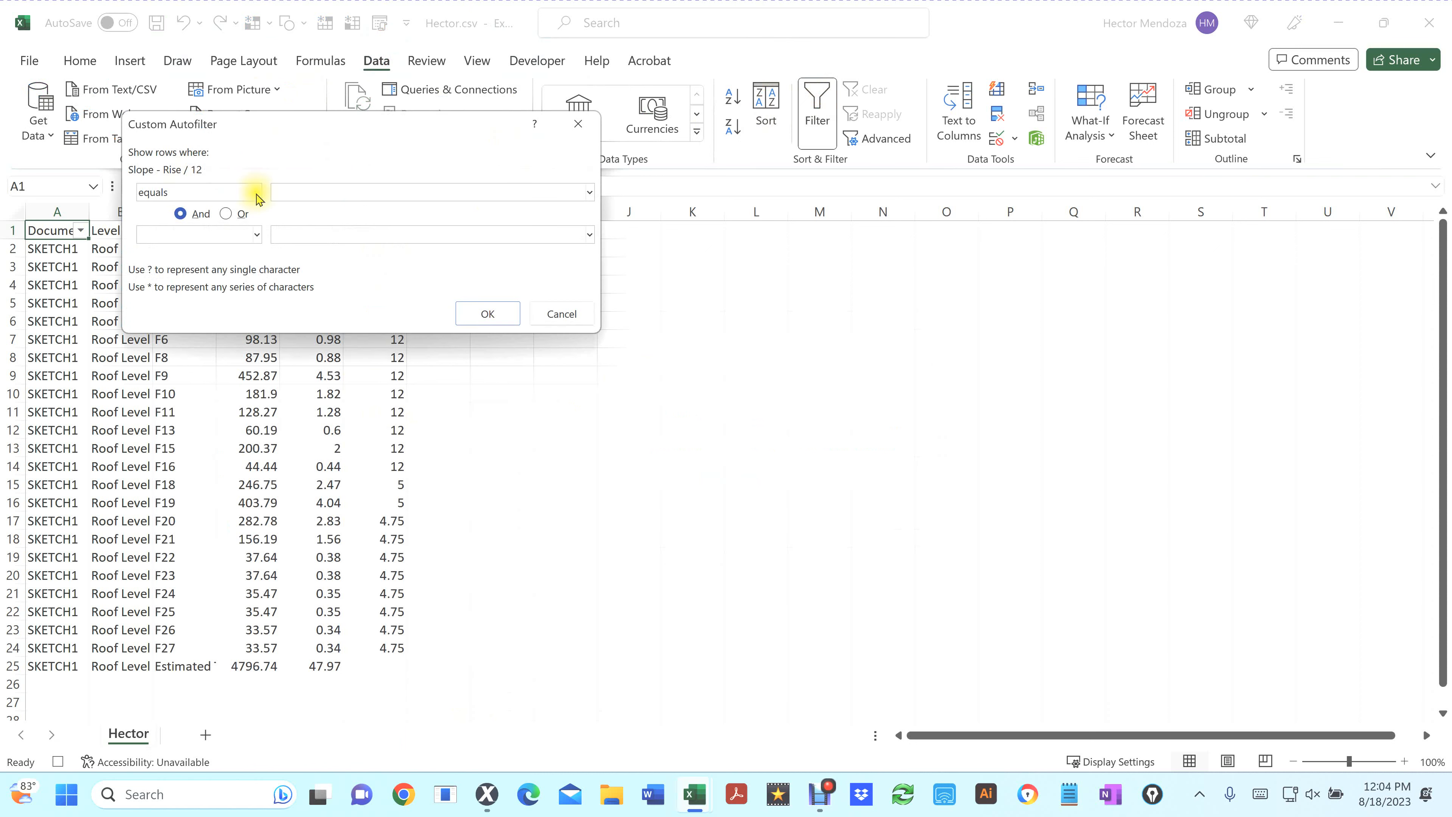
{"action": "left_click", "coordinate": [257, 193]}
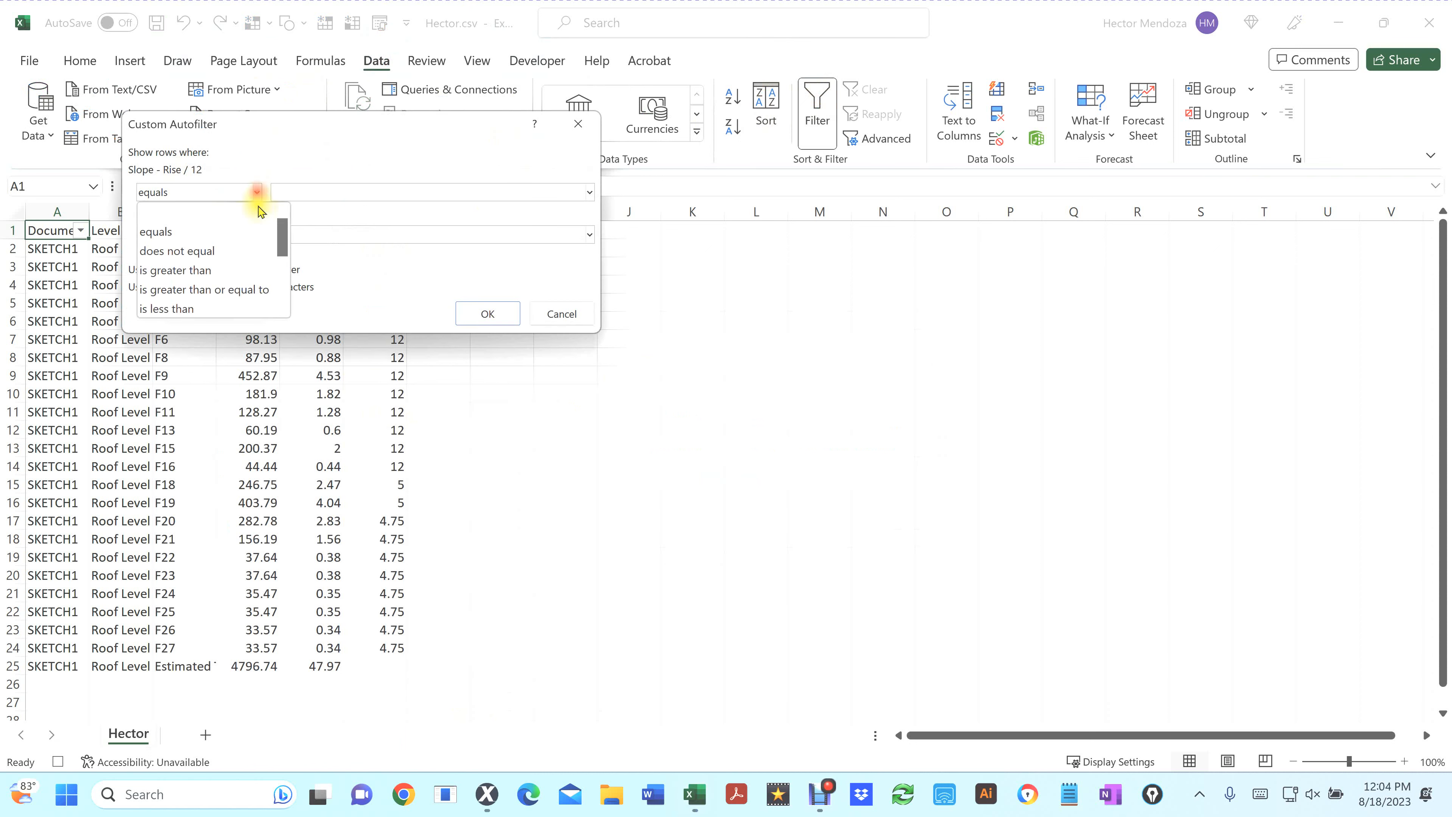
{"action": "left_click", "coordinate": [240, 290]}
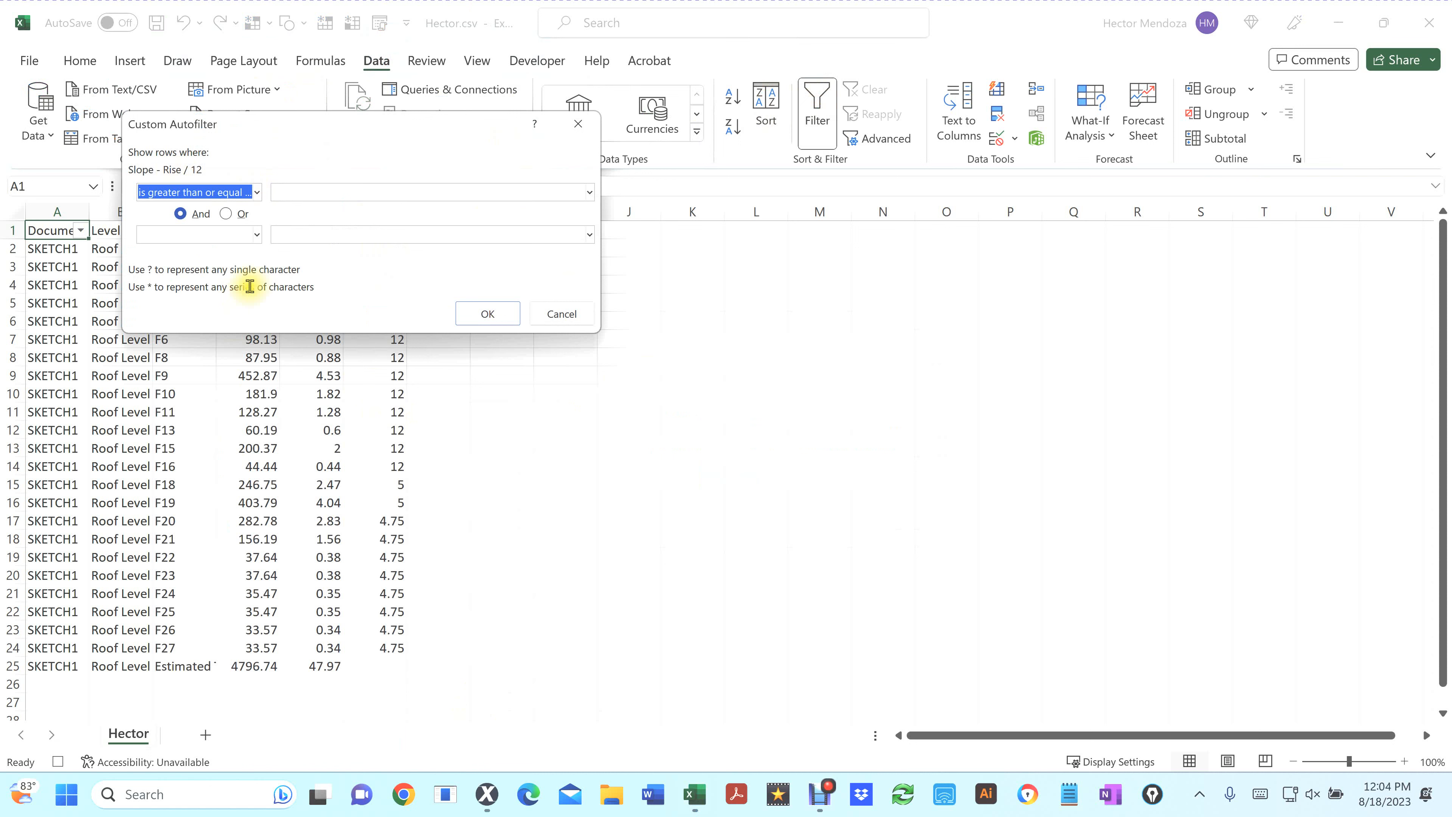
{"action": "left_click", "coordinate": [316, 196]}
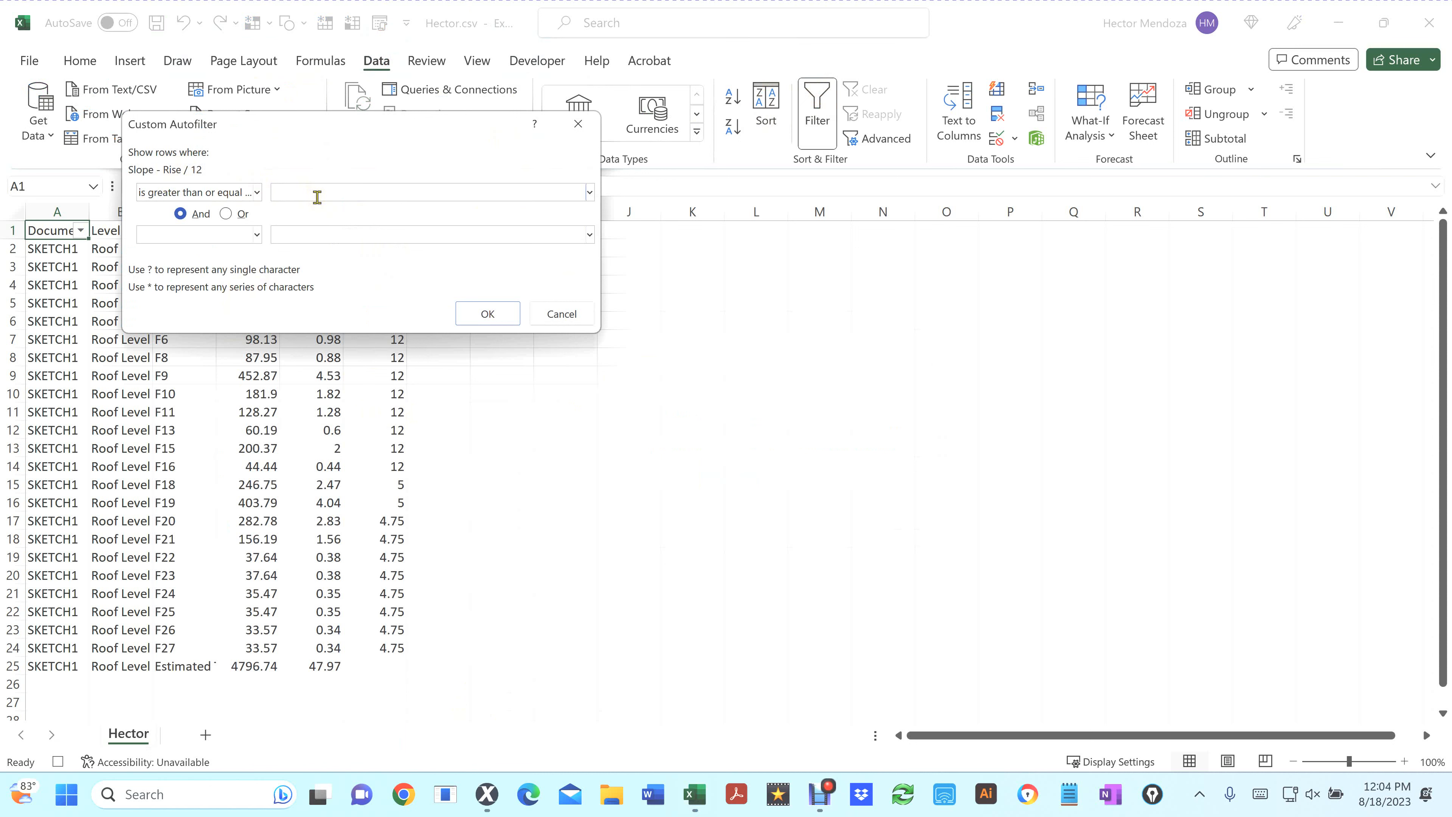
{"action": "type", "text": "12.01"}
{"action": "left_click", "coordinate": [258, 235]}
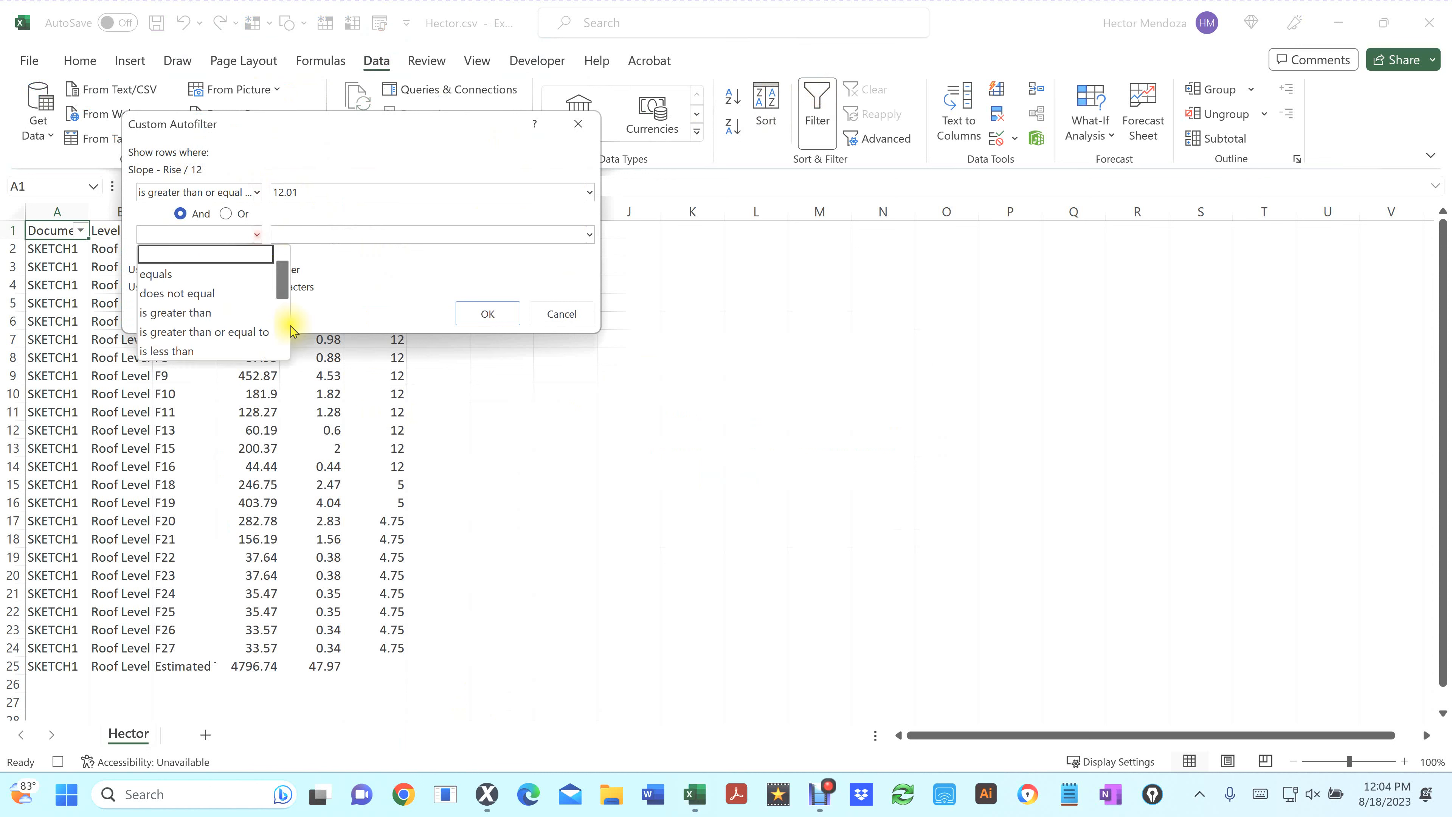
{"action": "left_click", "coordinate": [278, 331]}
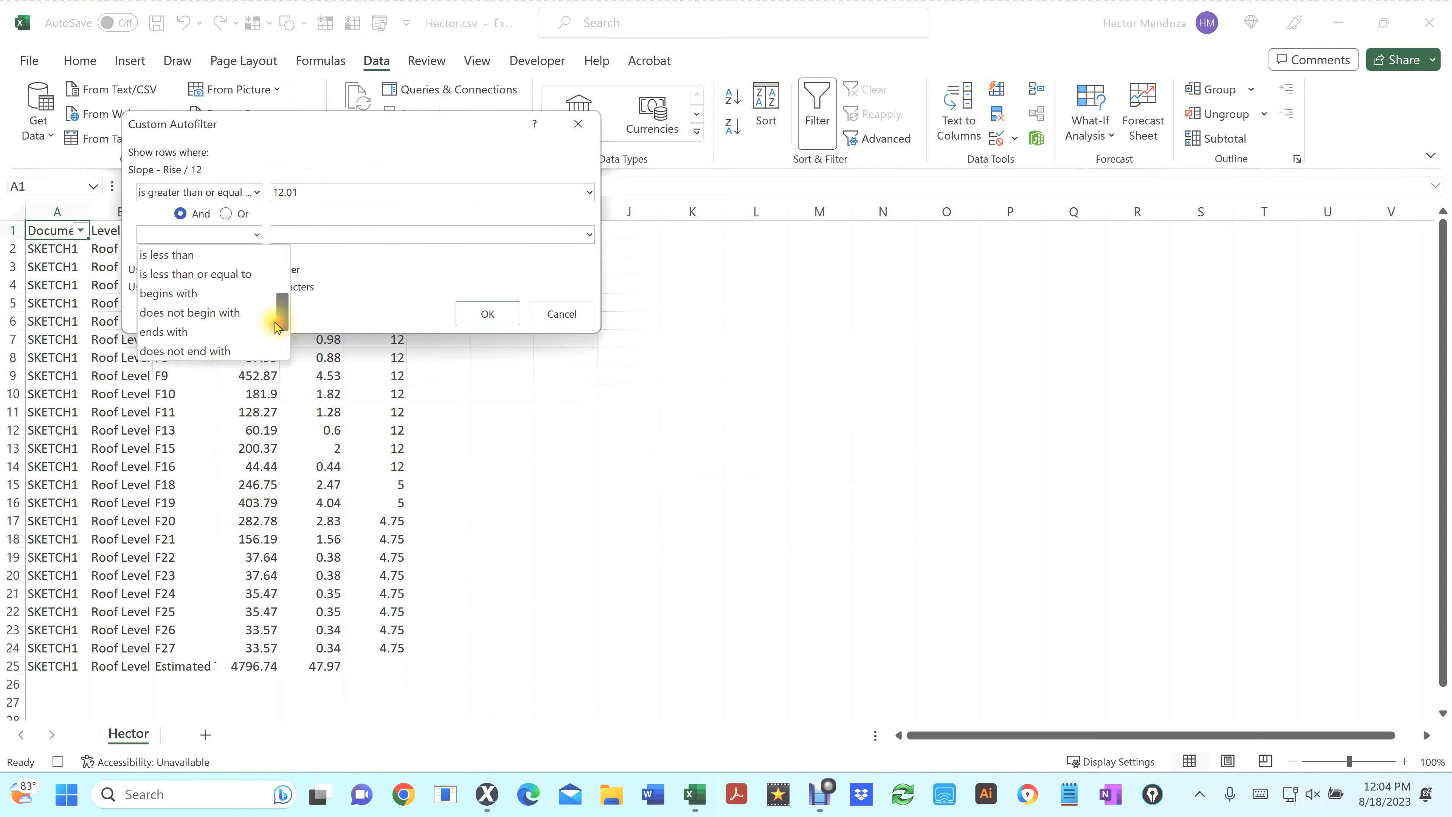
{"action": "left_click", "coordinate": [241, 281]}
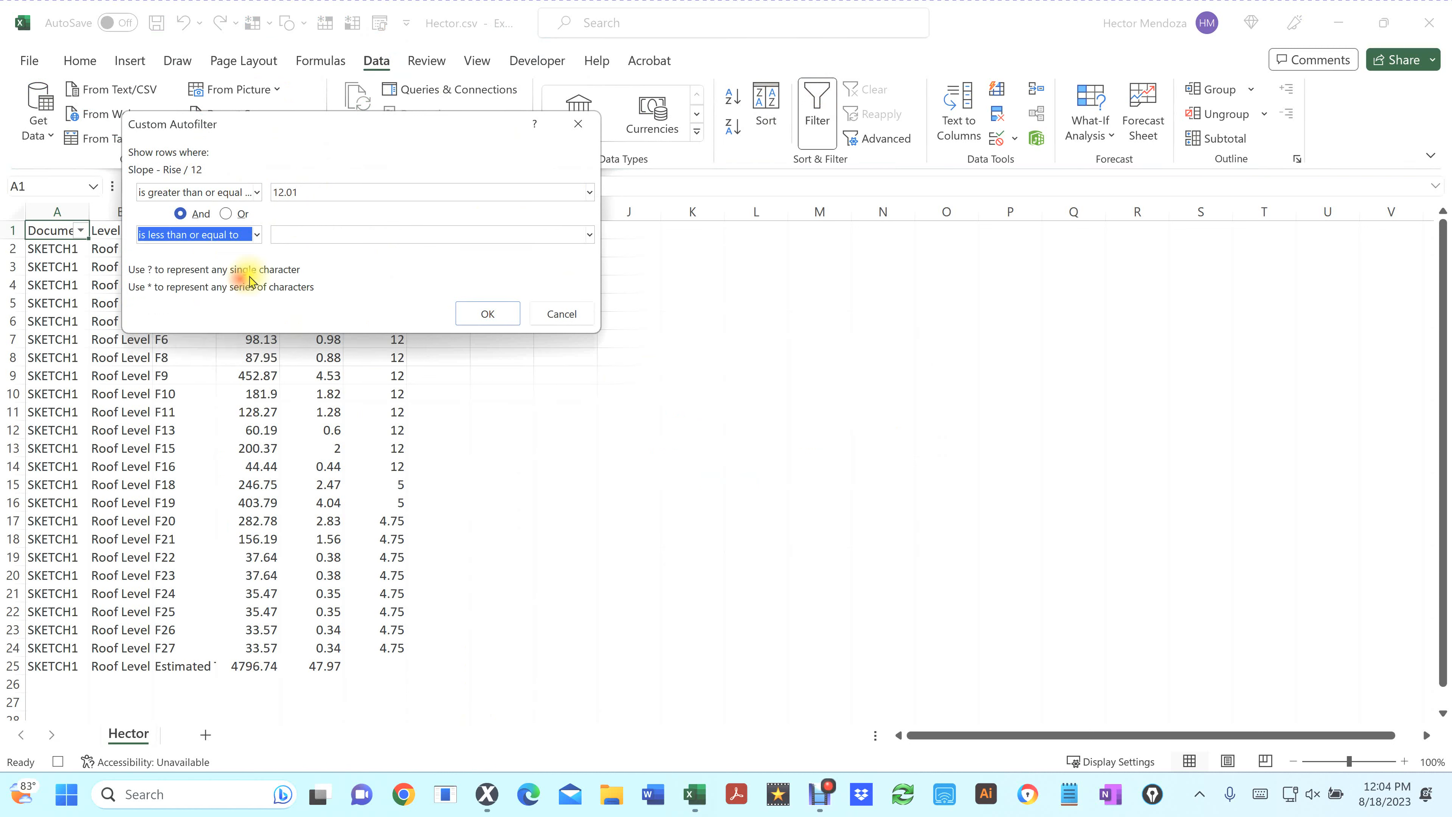
{"action": "left_click", "coordinate": [302, 237]}
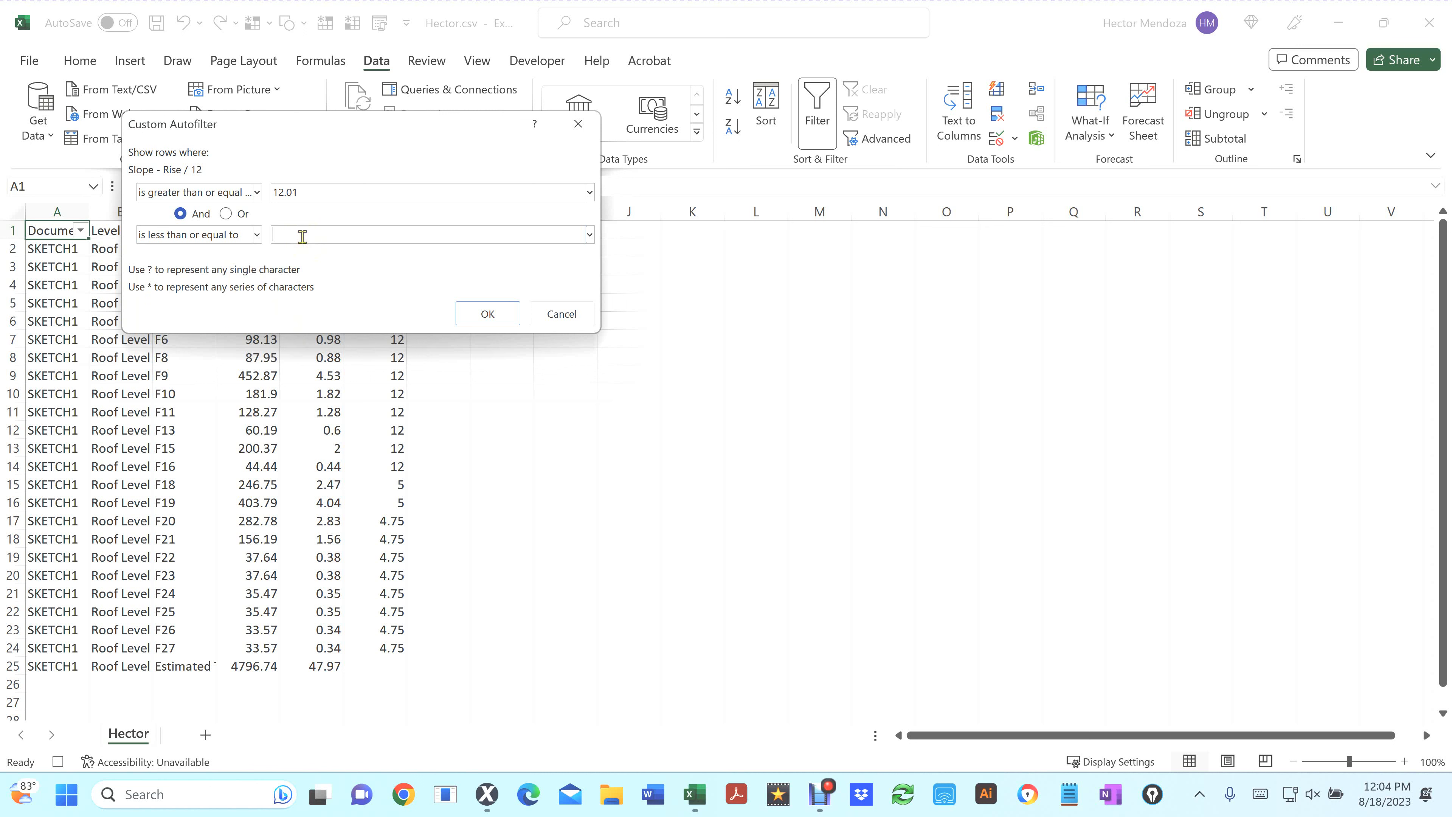
{"action": "type", "text": "46"}
{"action": "left_click", "coordinate": [487, 316]}
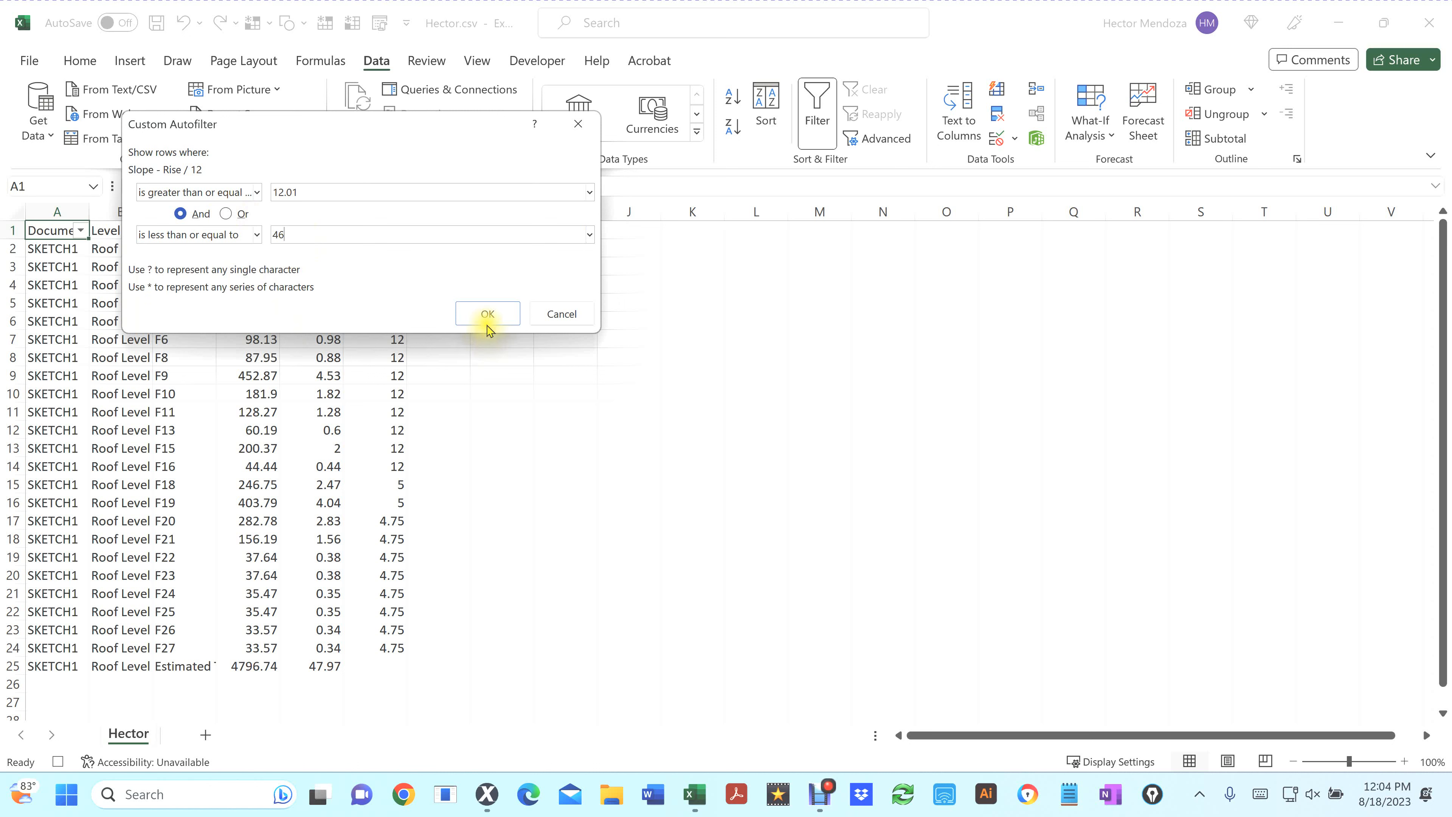
{"action": "left_click", "coordinate": [491, 318]}
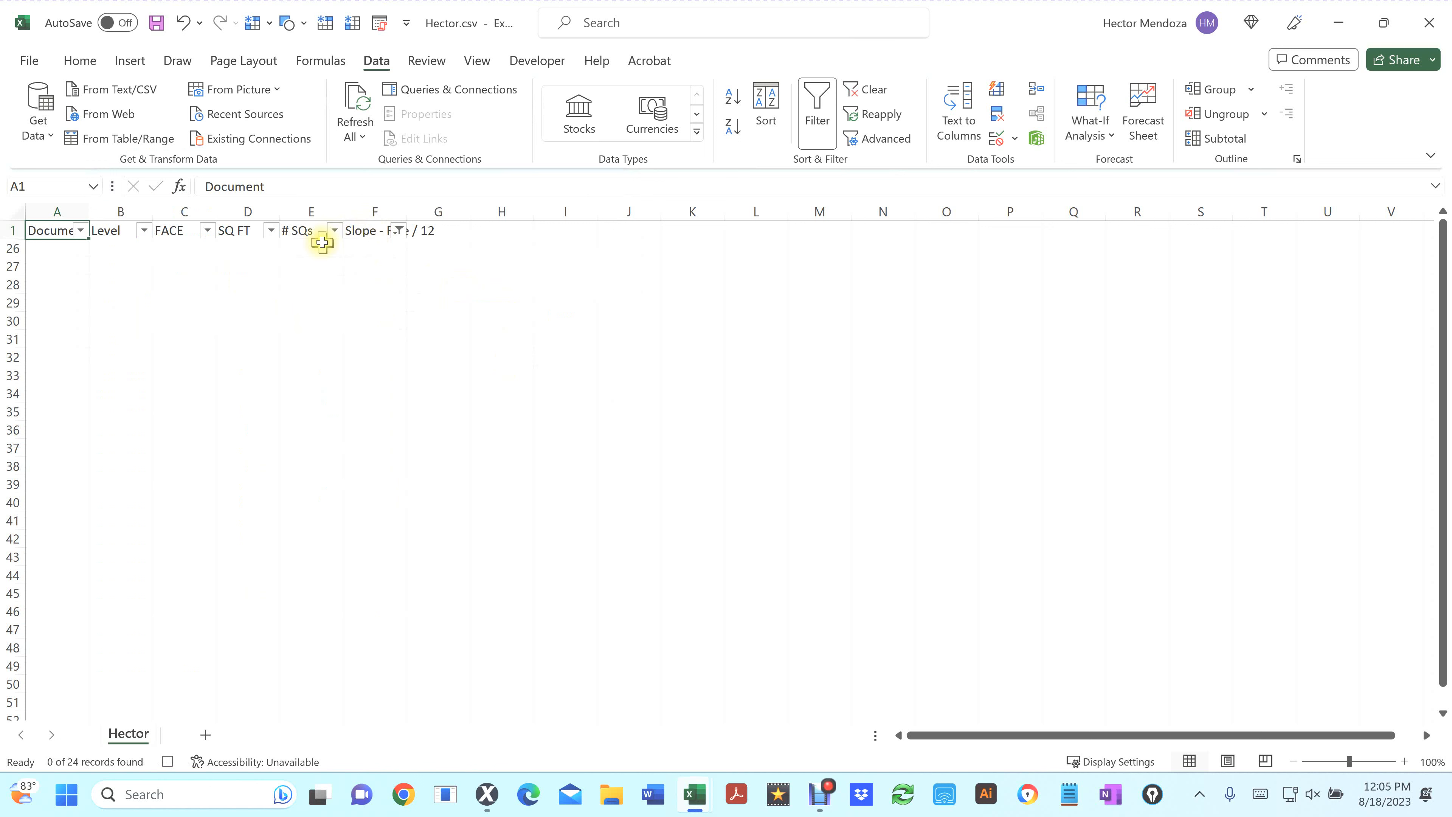
Insert an AutoSum subtotal of the visible # SQs values in cell E30
{"action": "left_click", "coordinate": [310, 247]}
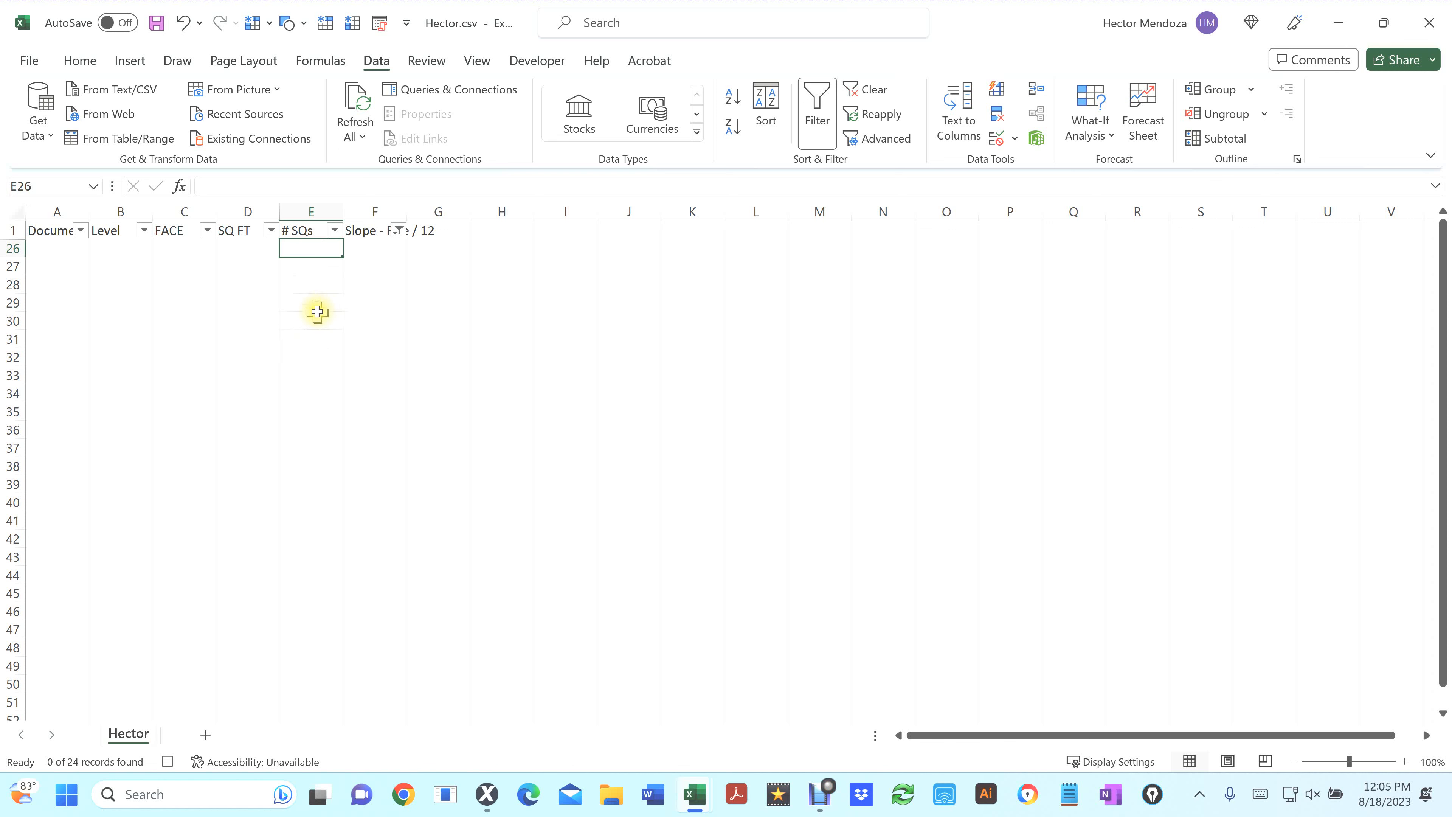
{"action": "left_click", "coordinate": [310, 319]}
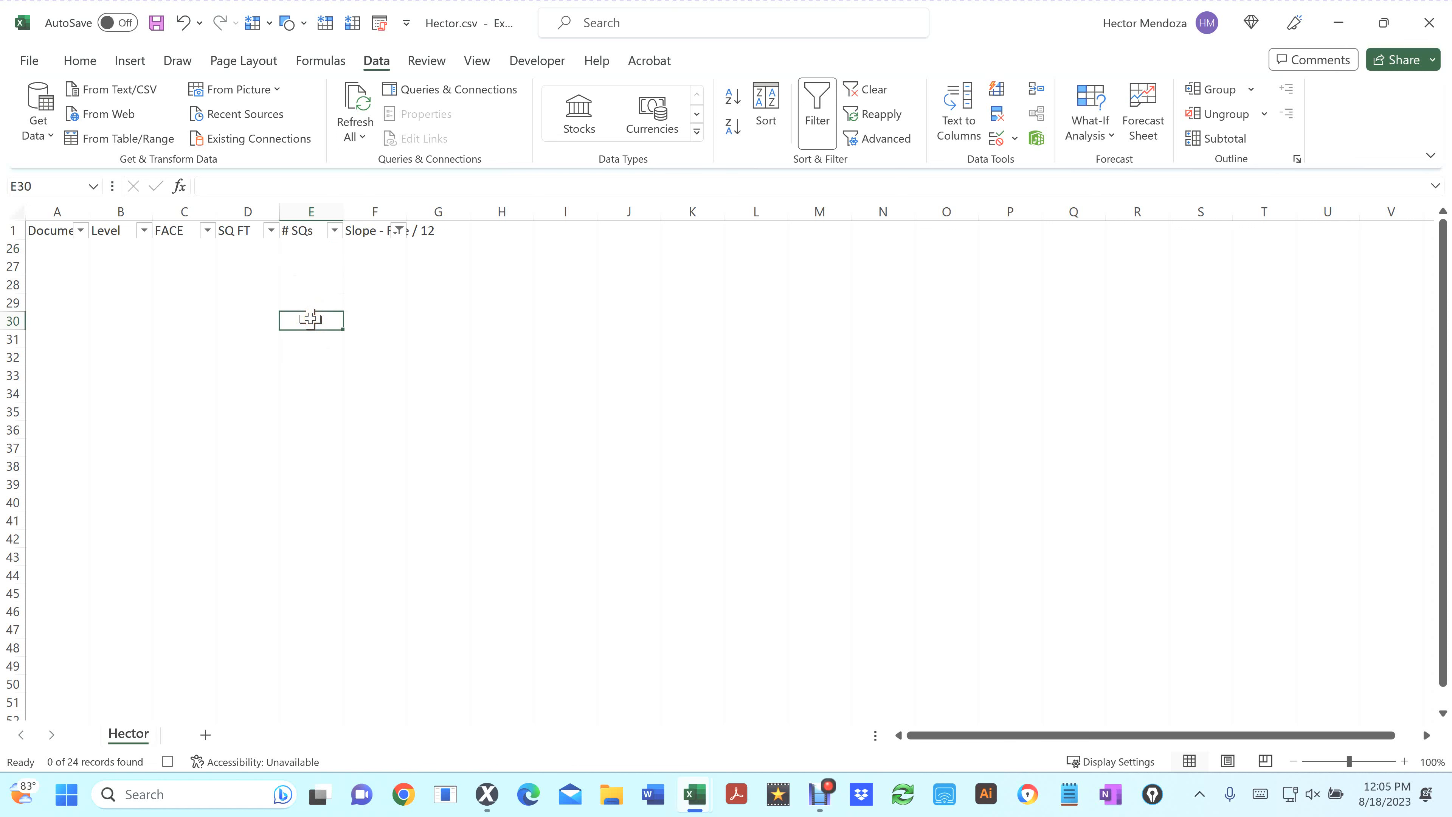
{"action": "left_click", "coordinate": [540, 62]}
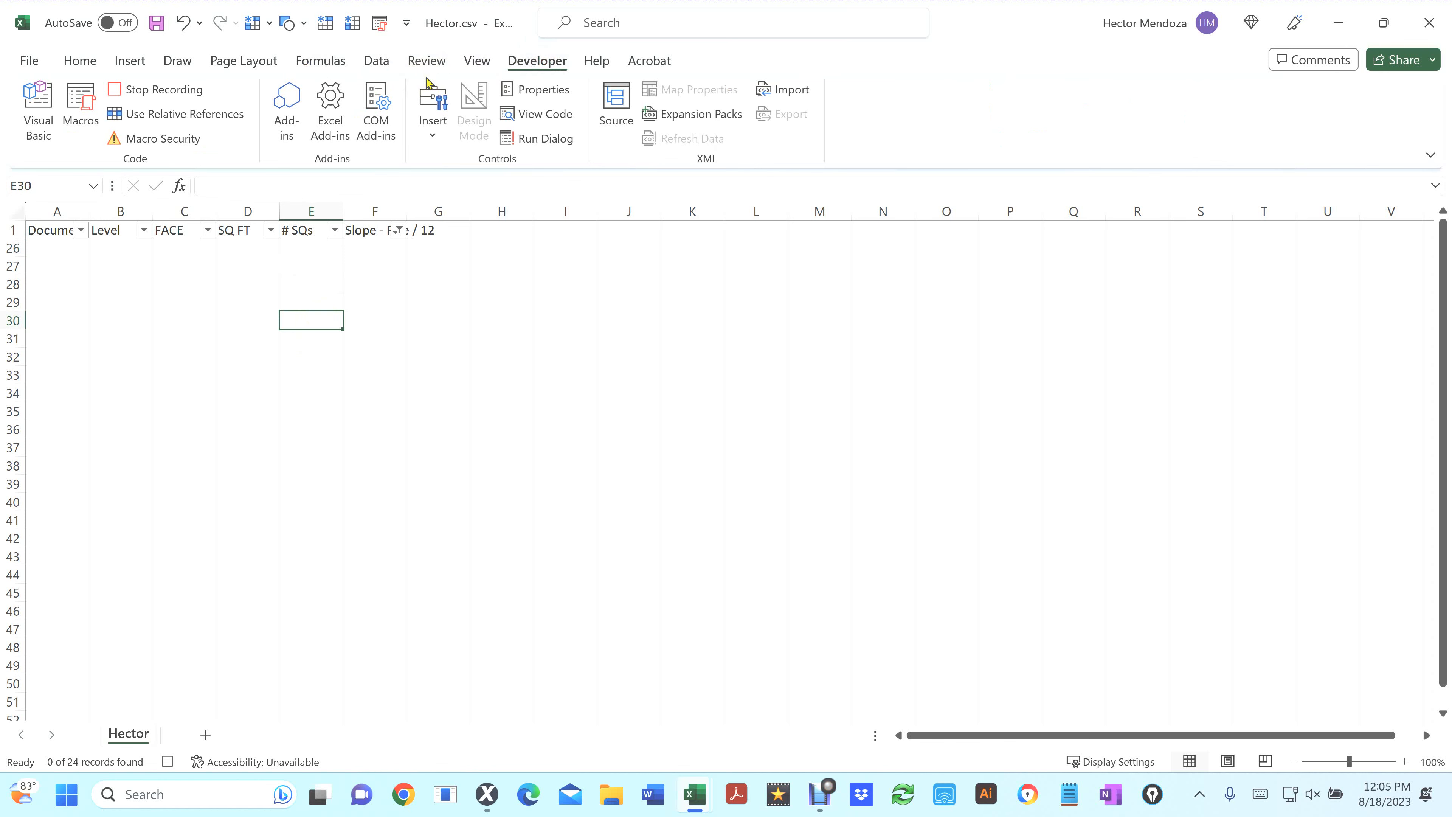
{"action": "left_click", "coordinate": [83, 62]}
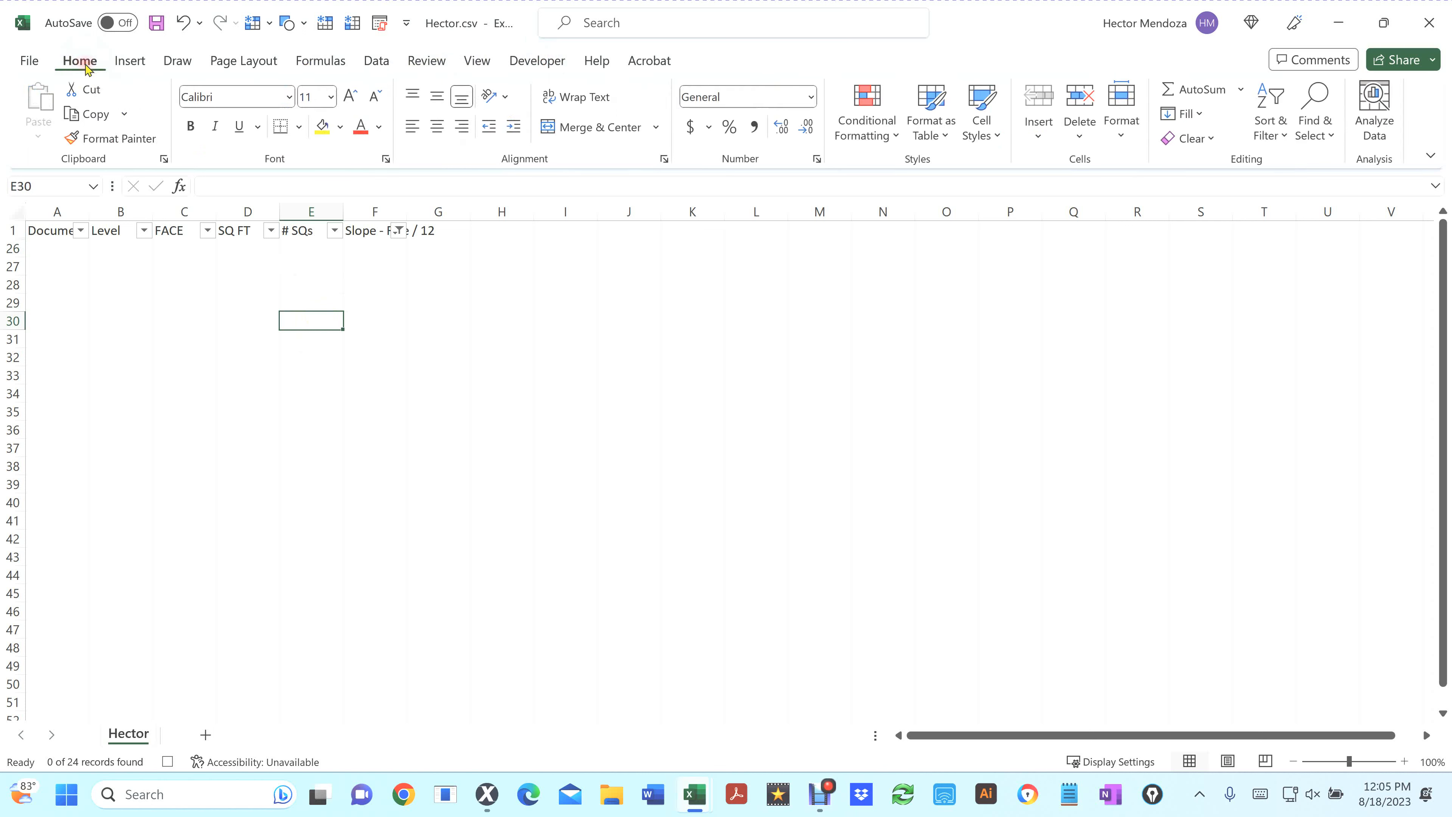
{"action": "left_click", "coordinate": [1199, 91]}
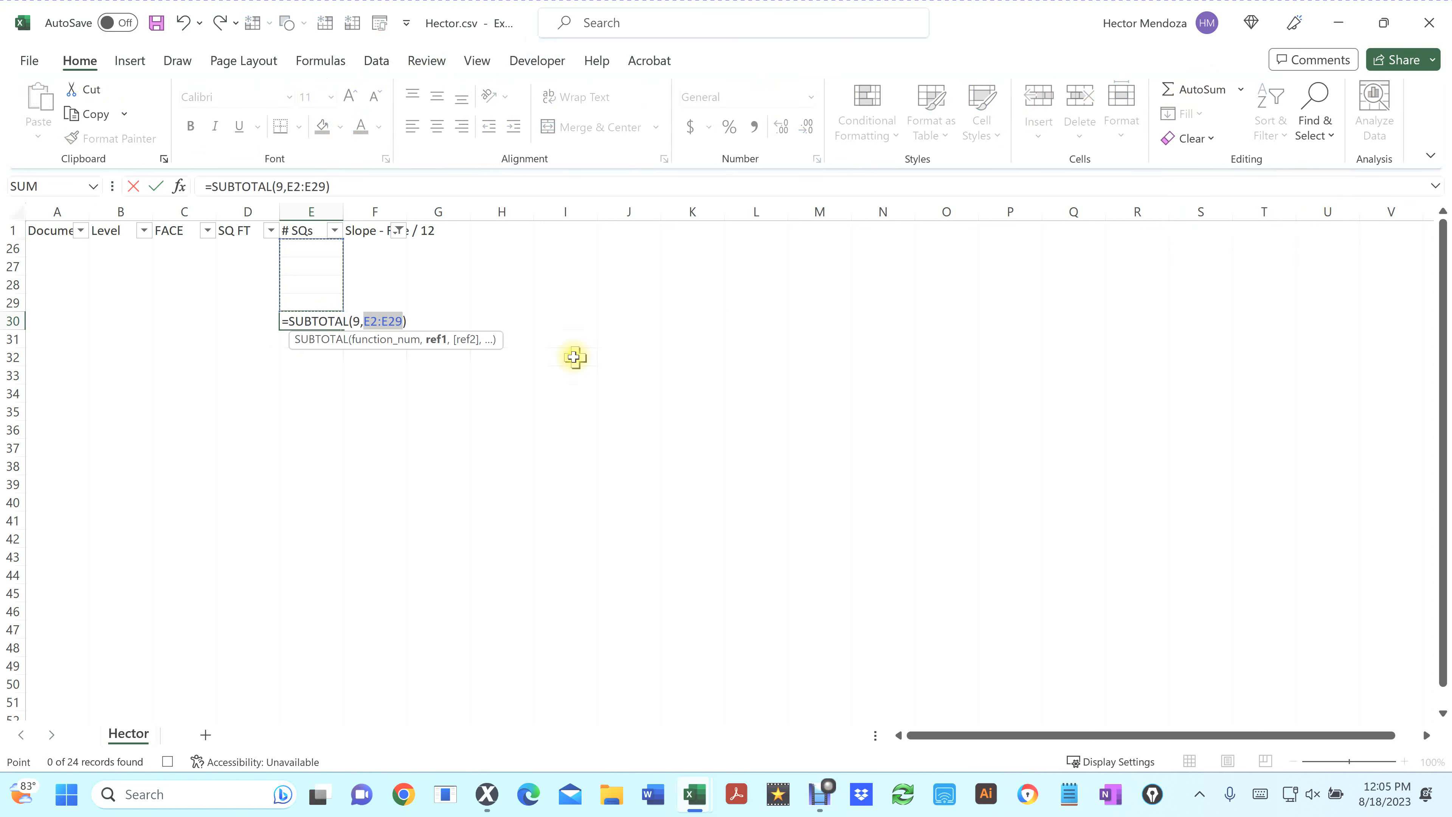
{"action": "key", "text": "Return"}
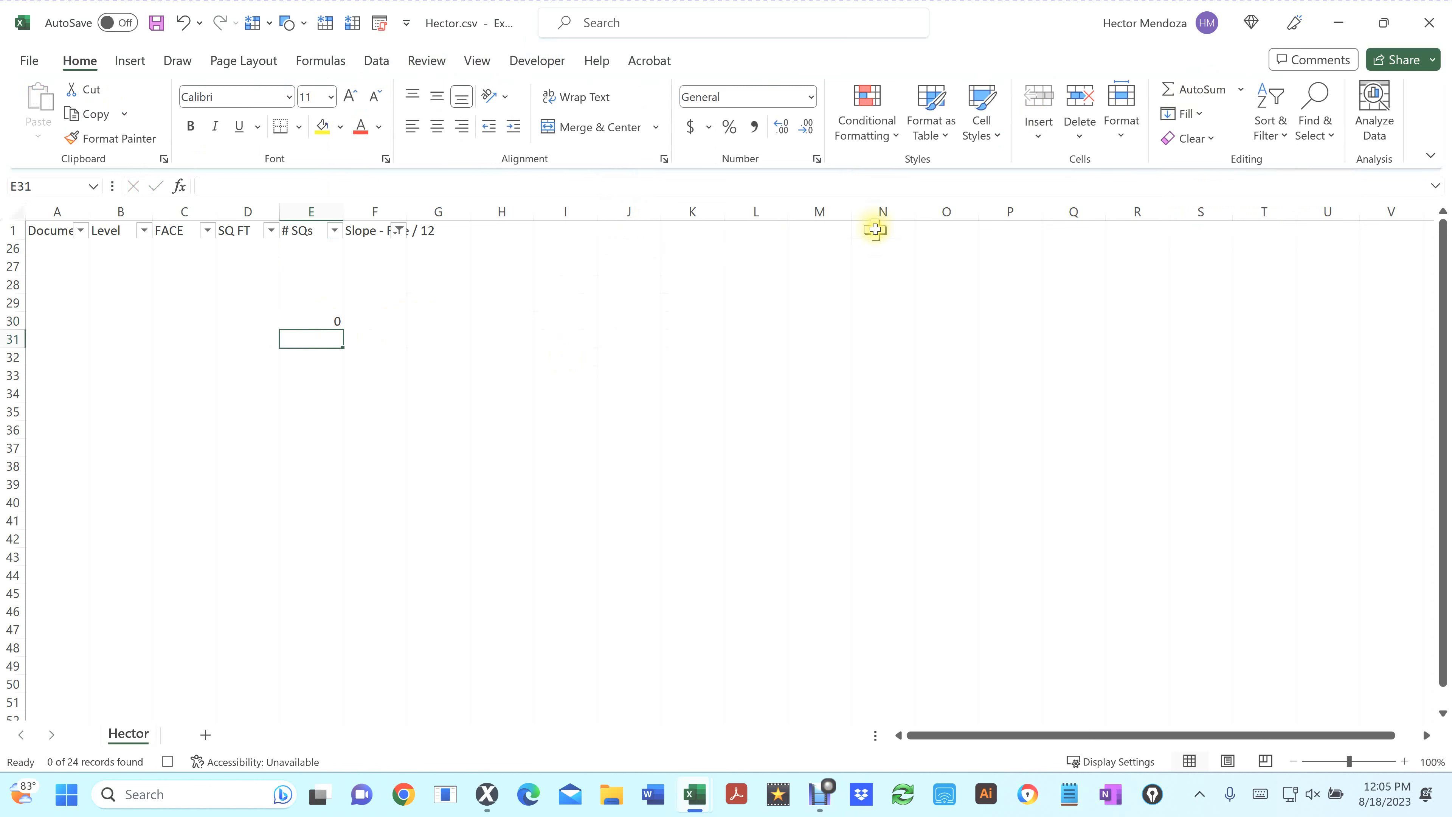
Enter the label Pitch 12+ in cell O1
{"action": "left_click", "coordinate": [955, 227]}
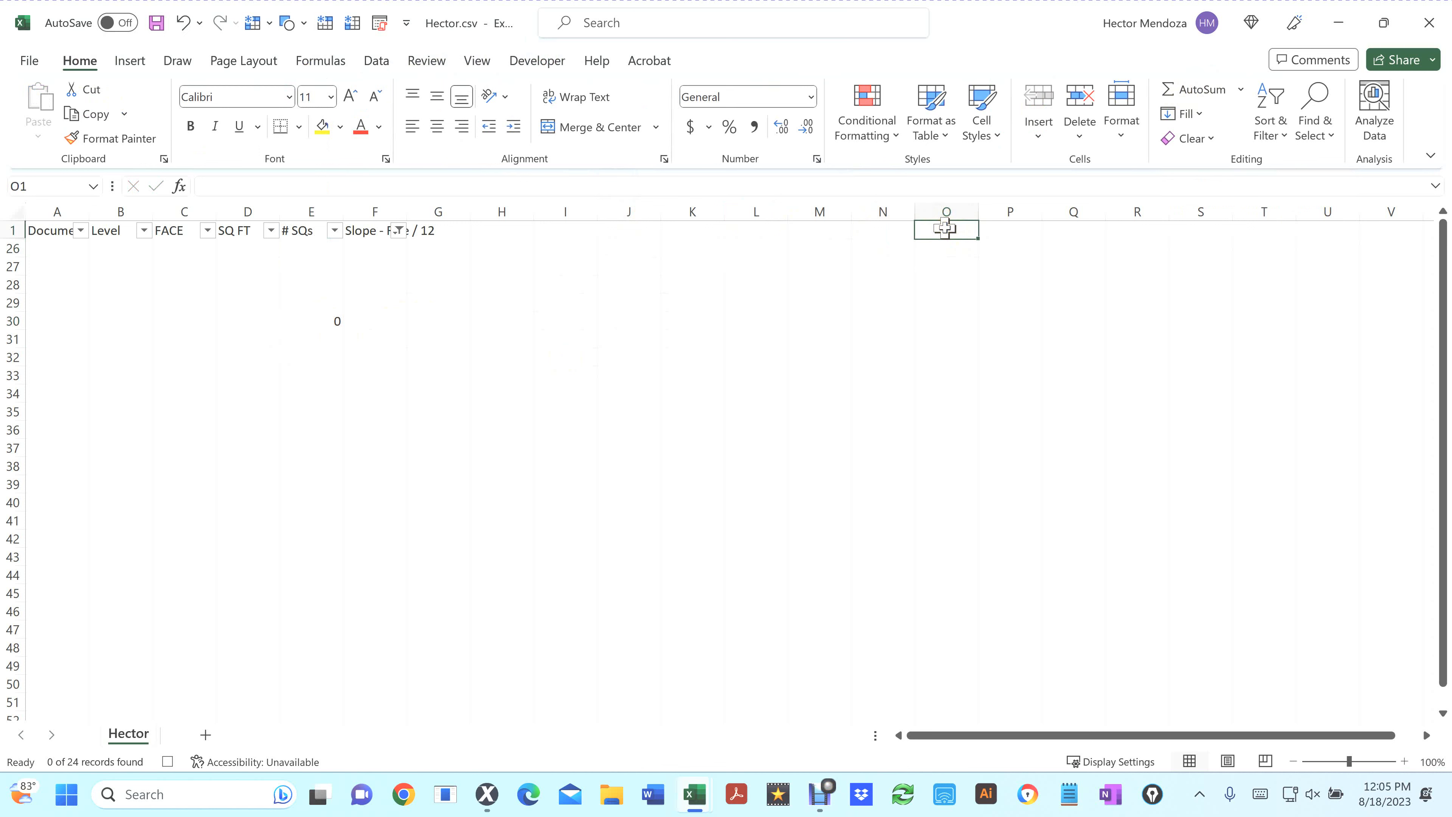
{"action": "type", "text": "P"}
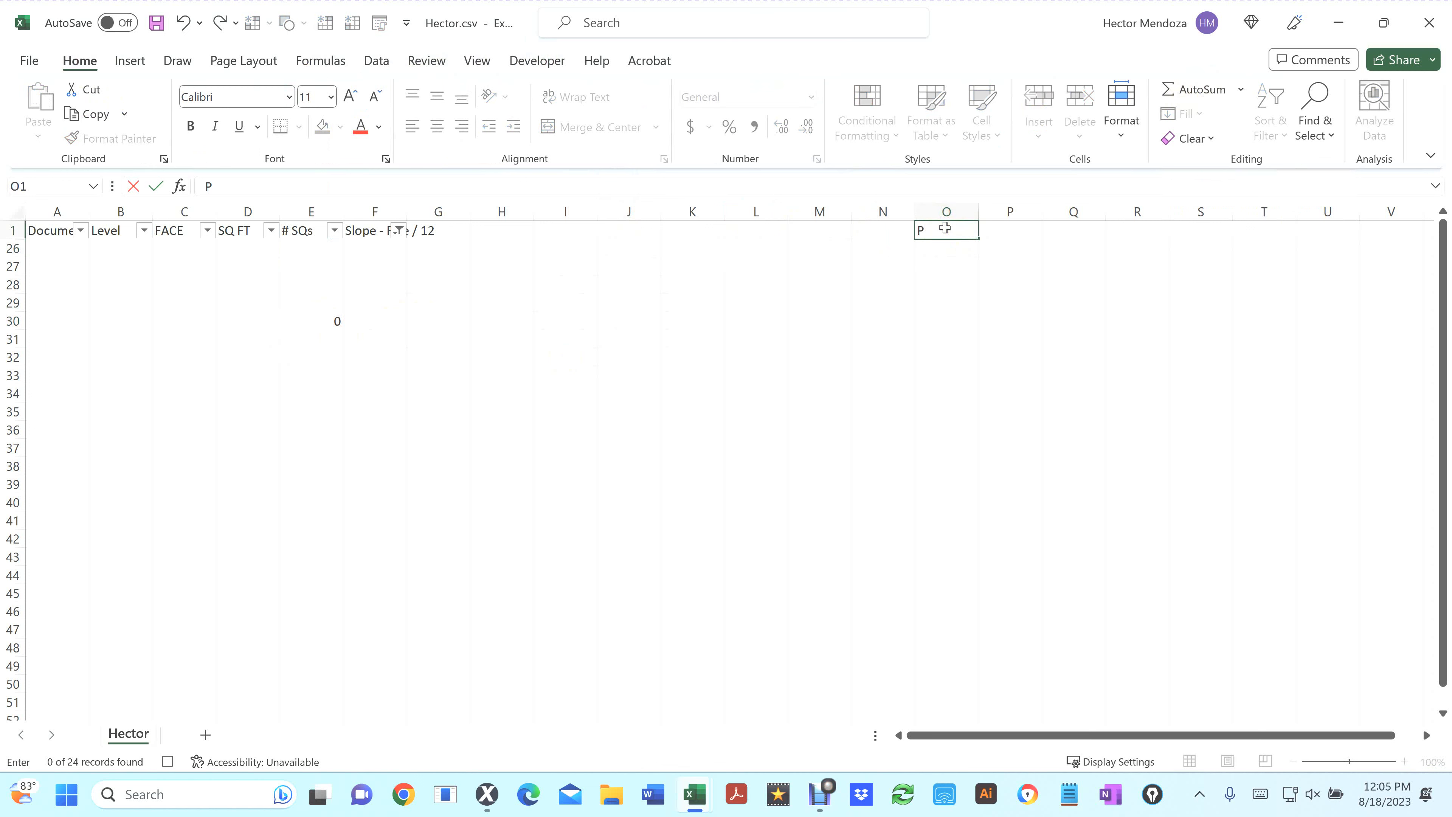
{"action": "type", "text": "itch 12+"}
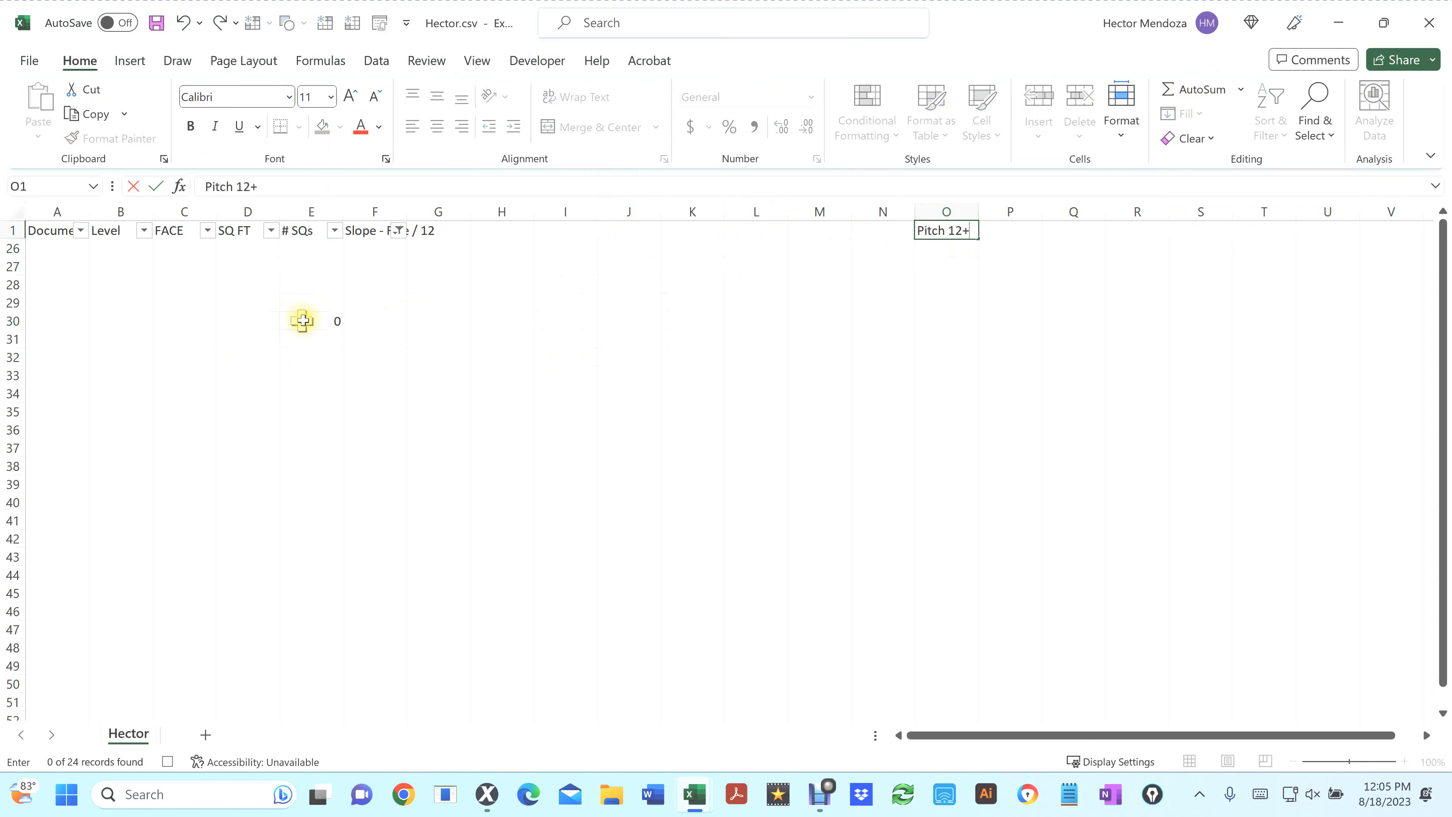
Copy the subtotal in cell E30 and paste it as a value into cell P1
{"action": "left_click", "coordinate": [315, 324]}
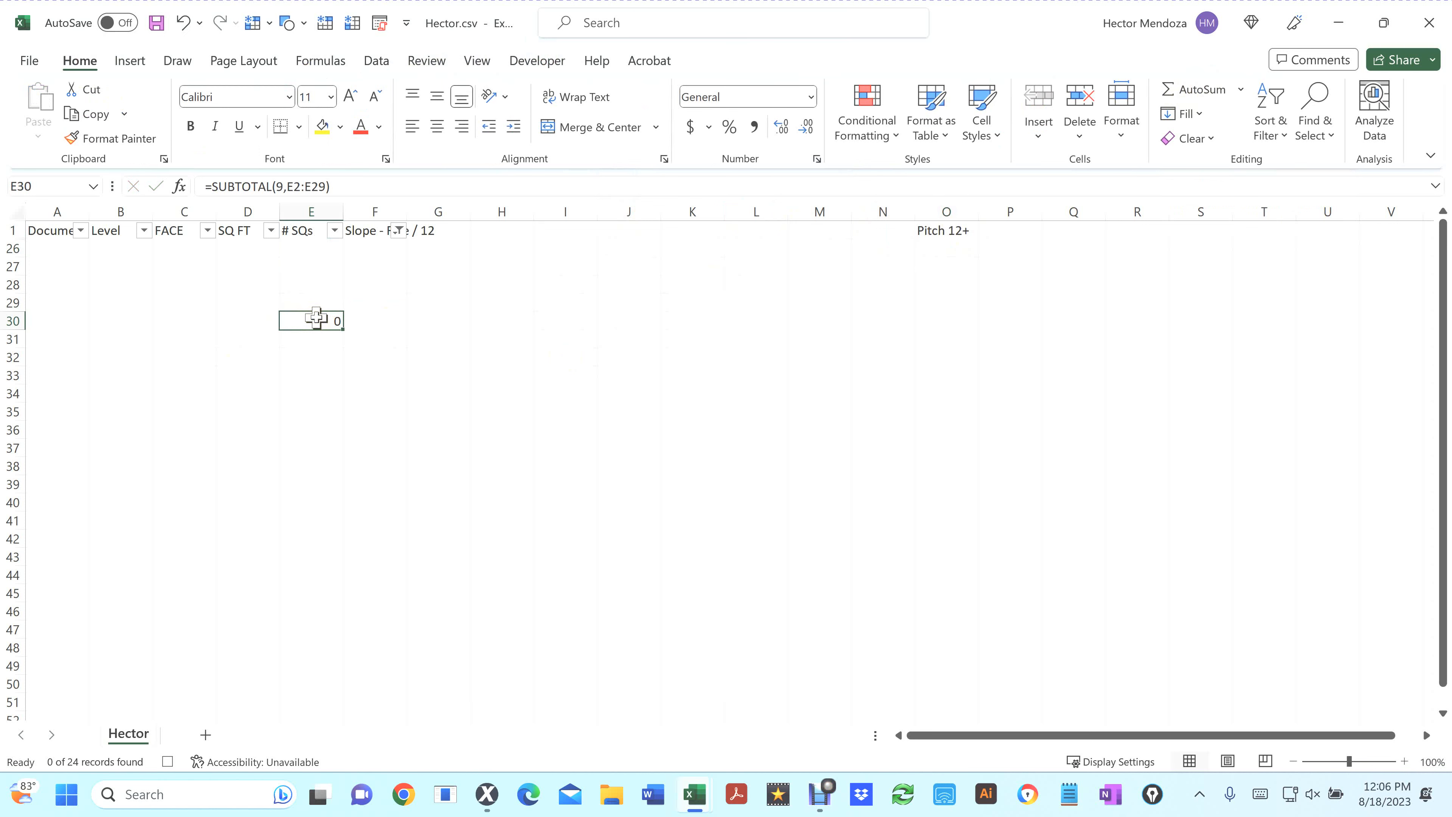
{"action": "key", "text": "ctrl+c"}
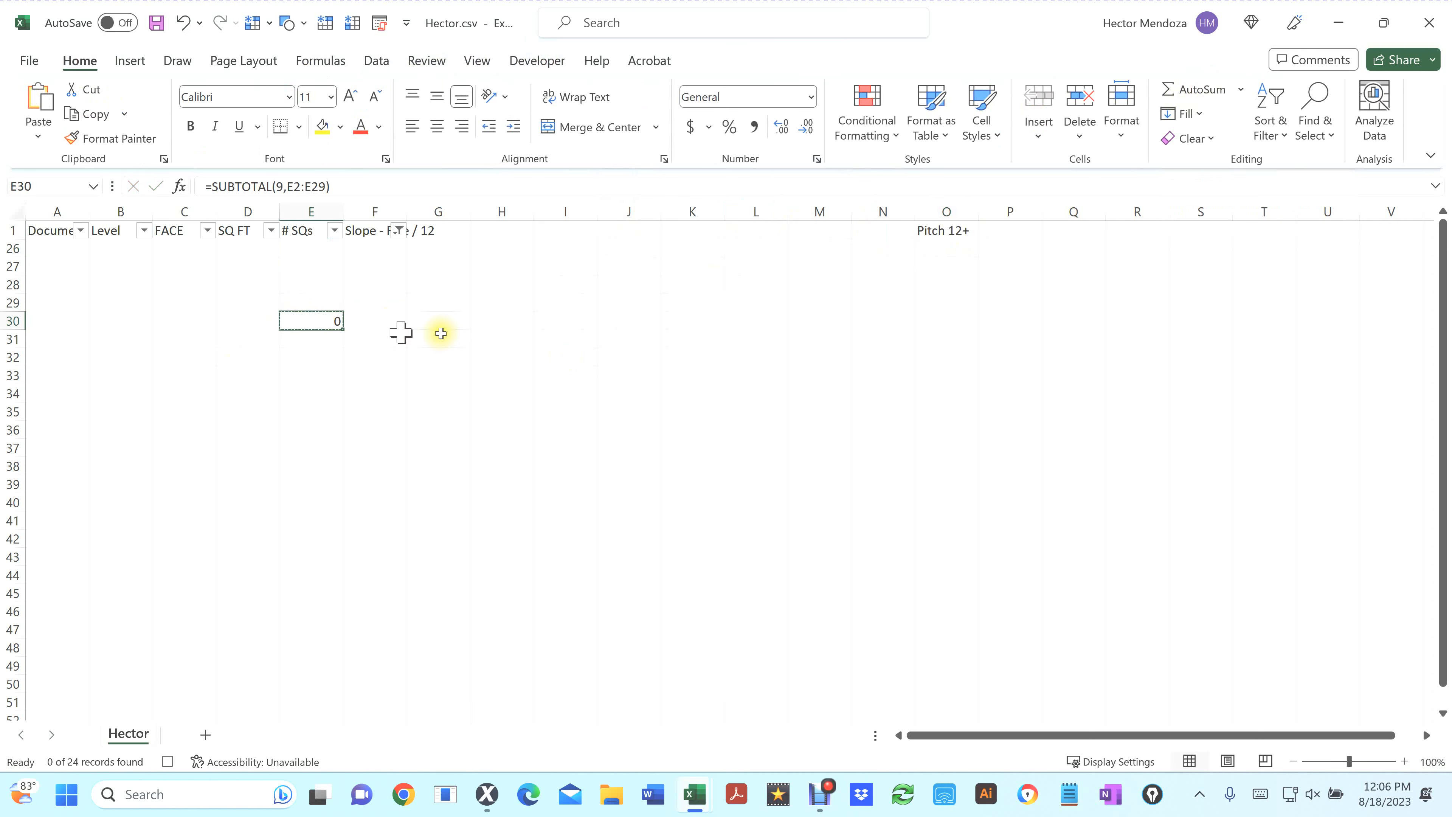
{"action": "left_click", "coordinate": [1014, 226]}
{"action": "right_click", "coordinate": [1014, 224]}
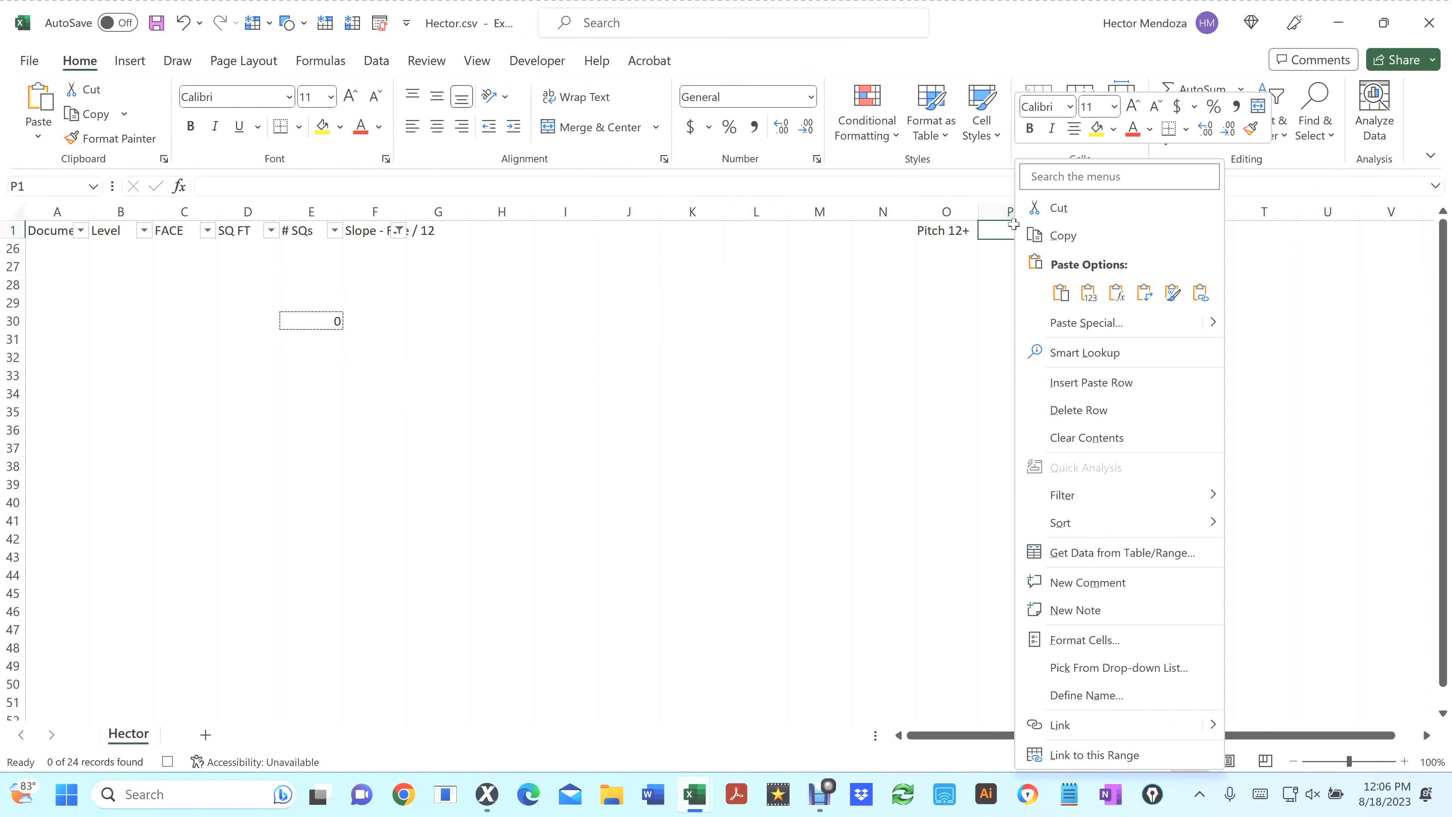
{"action": "left_click", "coordinate": [1090, 292]}
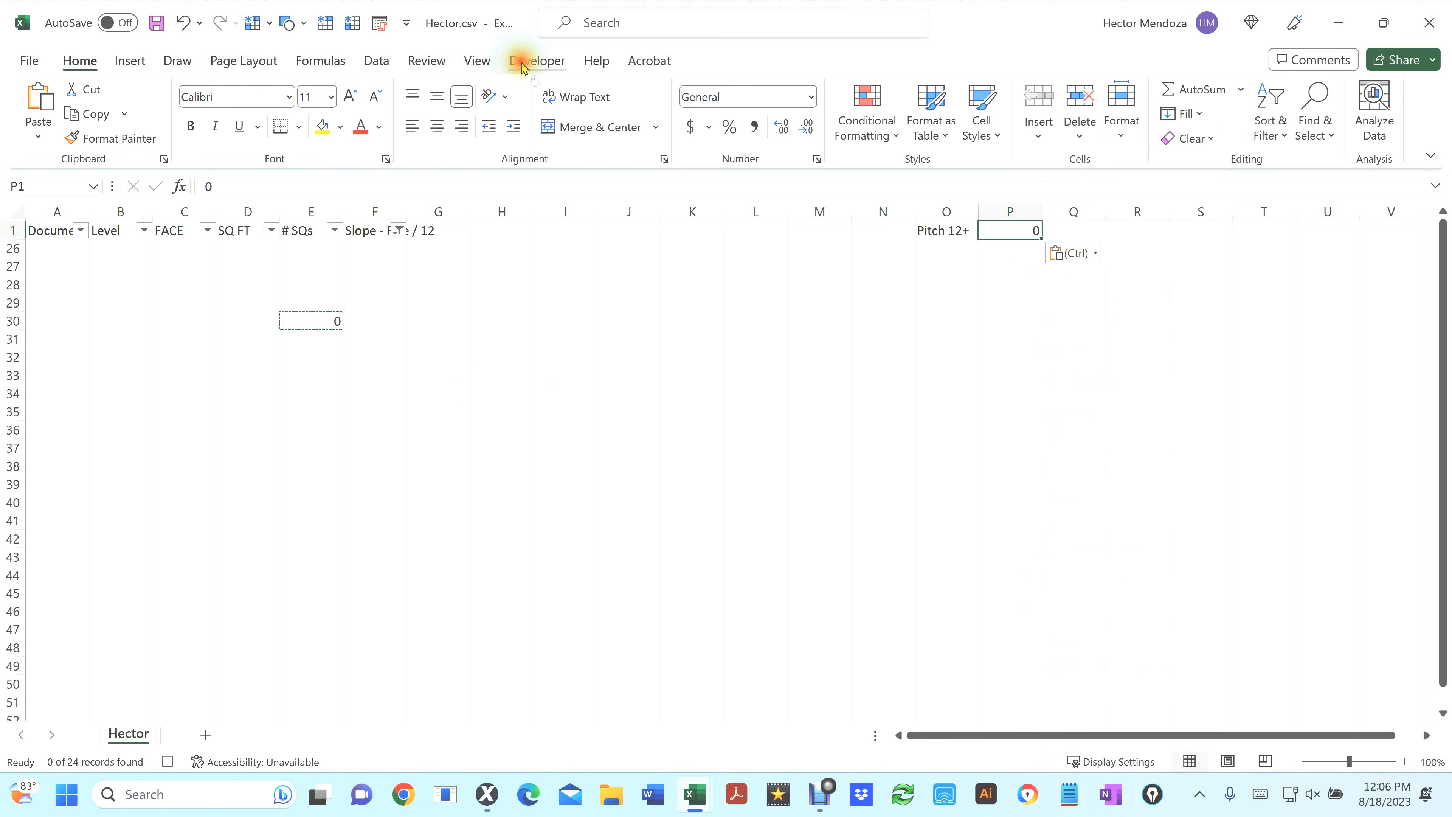
Close Hector.csv without saving its changes
{"action": "left_click", "coordinate": [522, 62]}
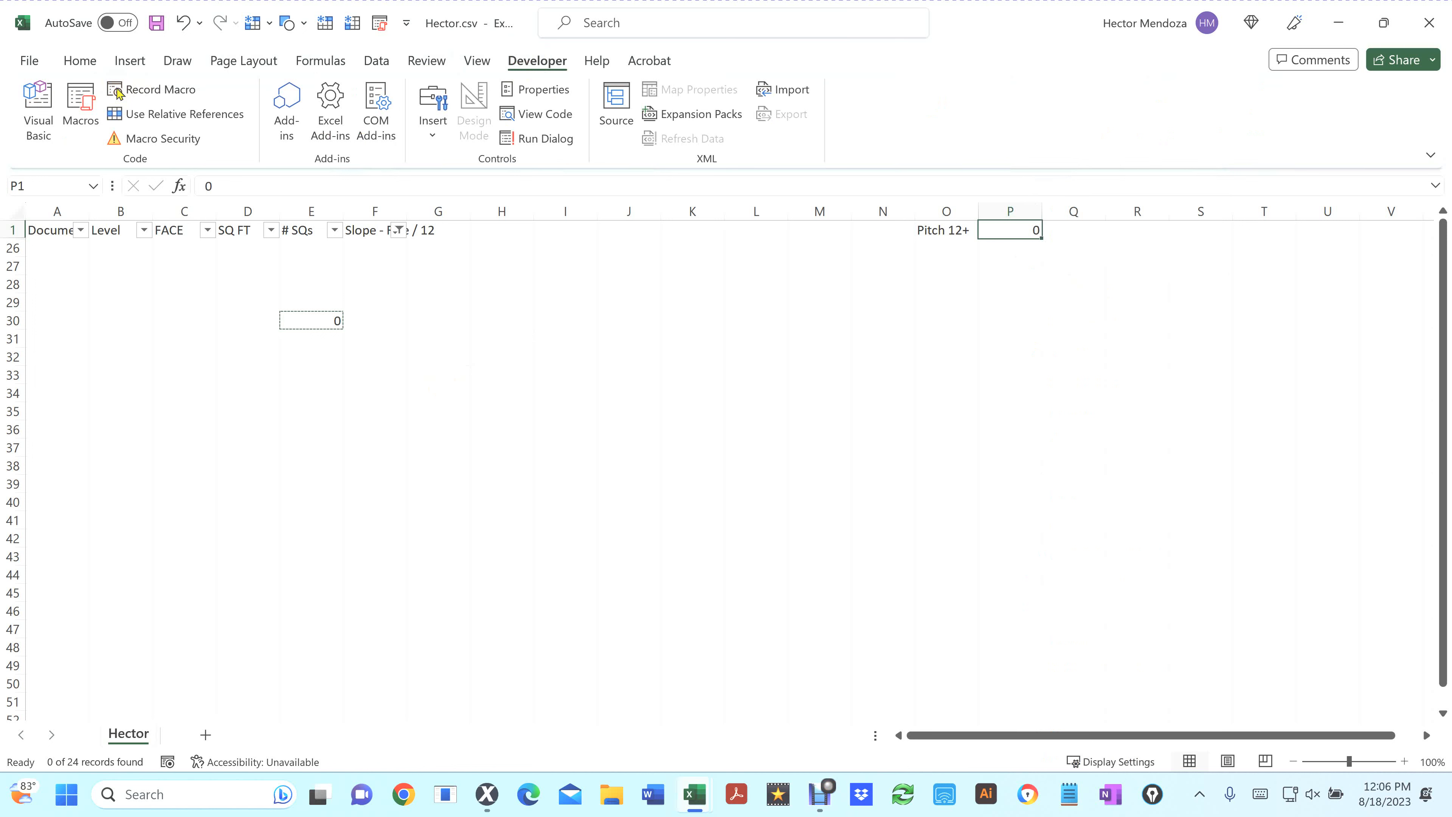
{"action": "left_click", "coordinate": [1427, 24]}
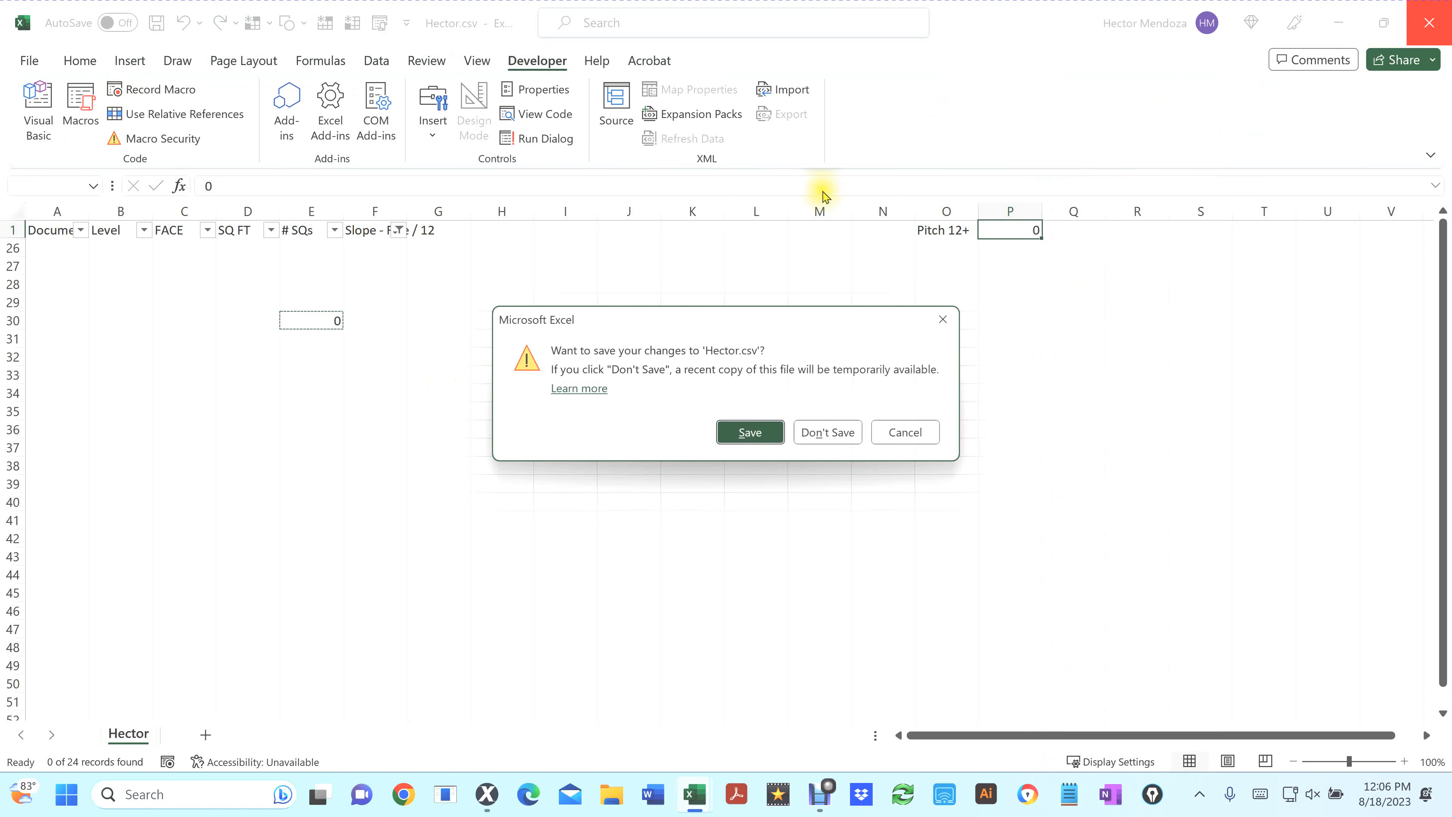
{"action": "left_click", "coordinate": [836, 432]}
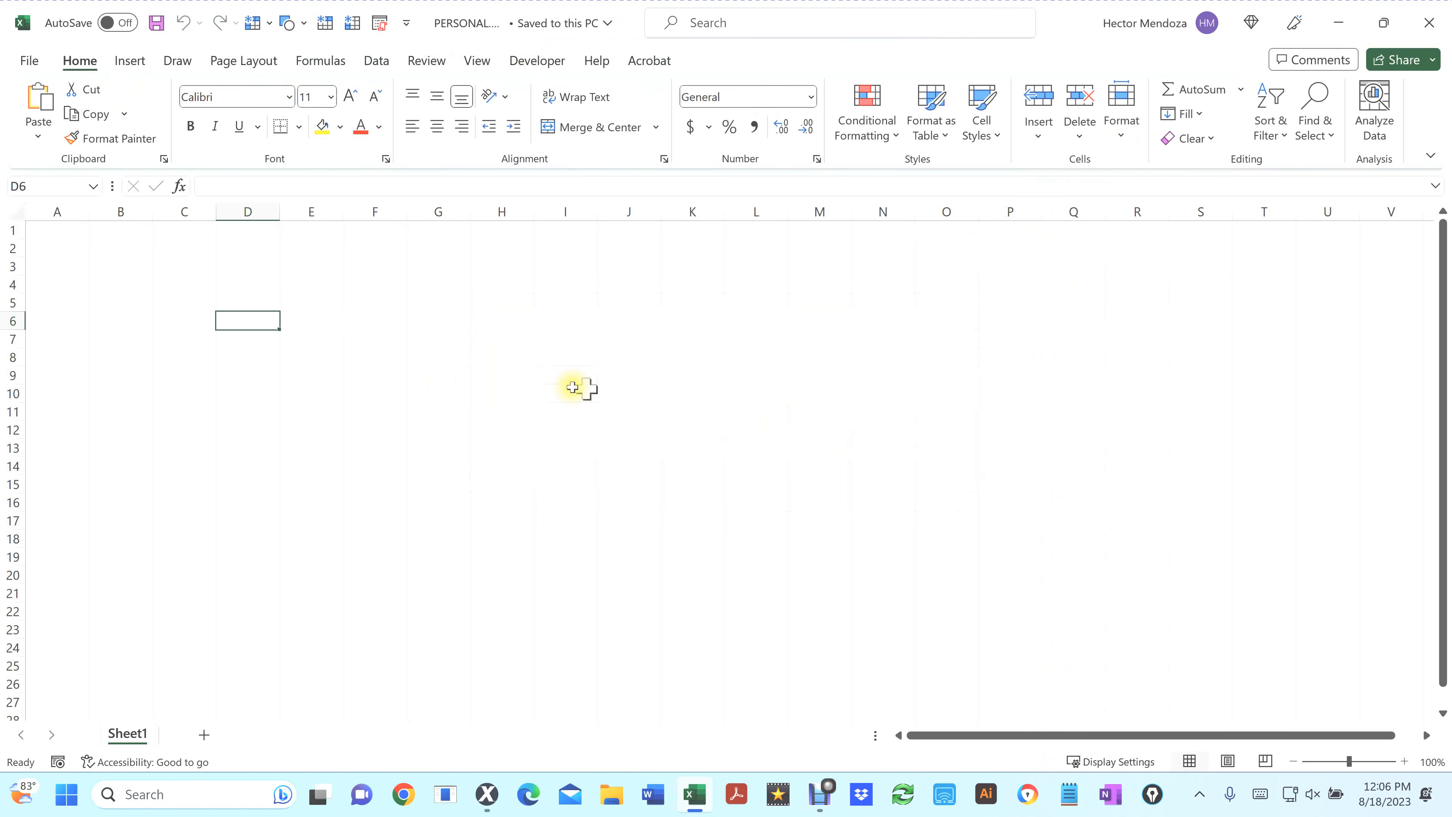
Close the Personal Macro Workbook window
{"action": "left_click", "coordinate": [354, 326]}
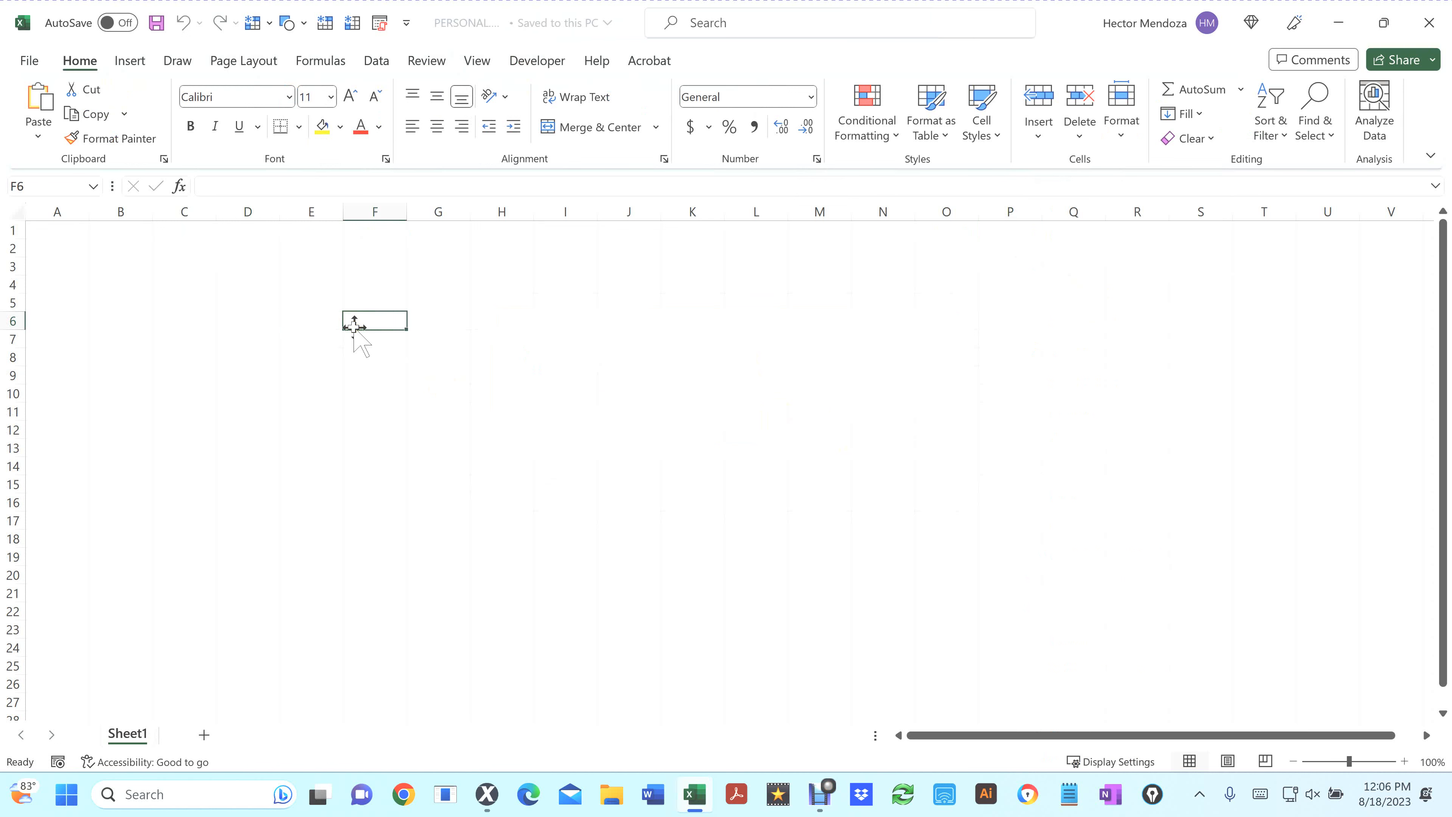
{"action": "left_click", "coordinate": [1425, 25]}
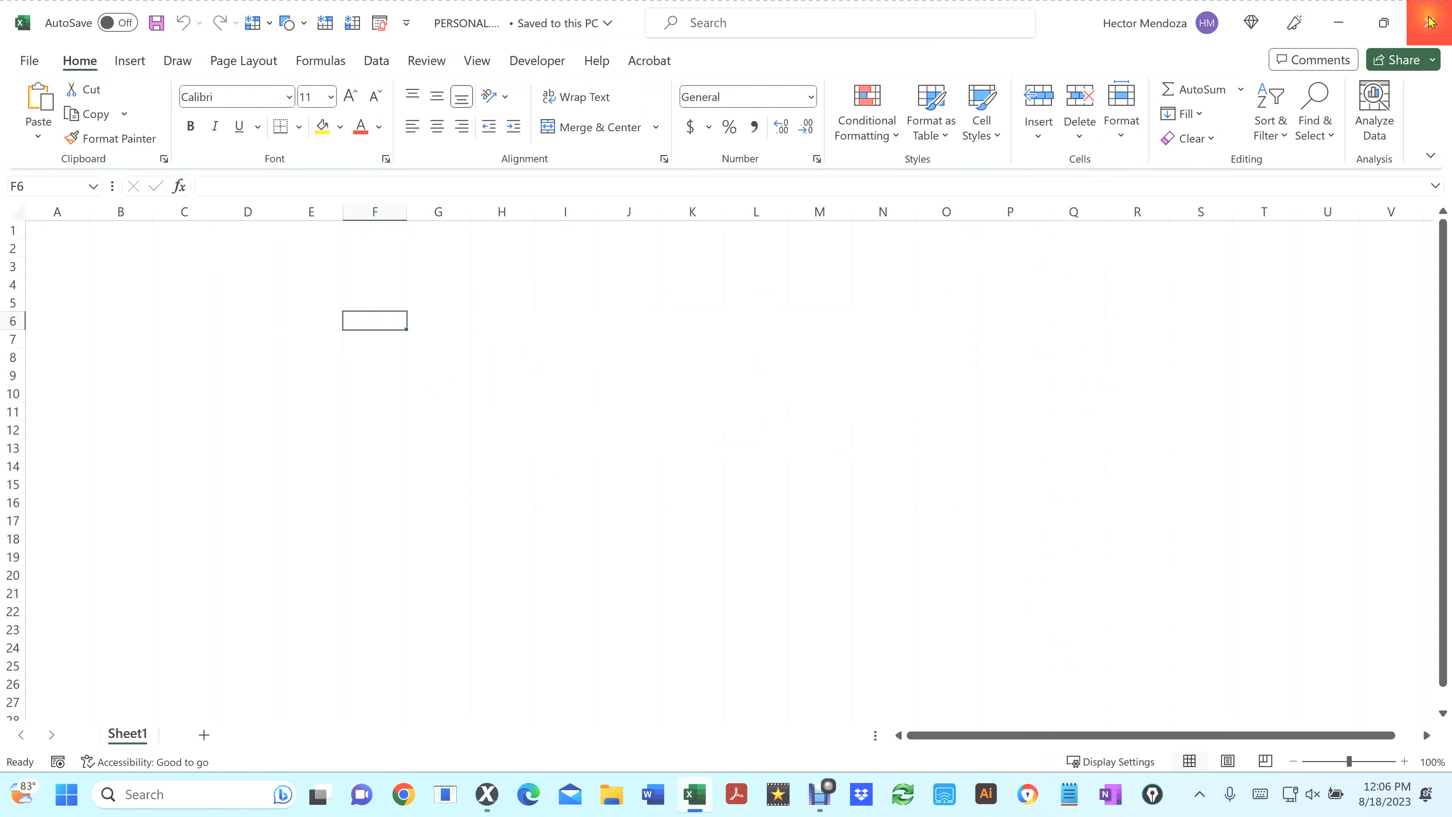
{"action": "left_click", "coordinate": [1427, 24]}
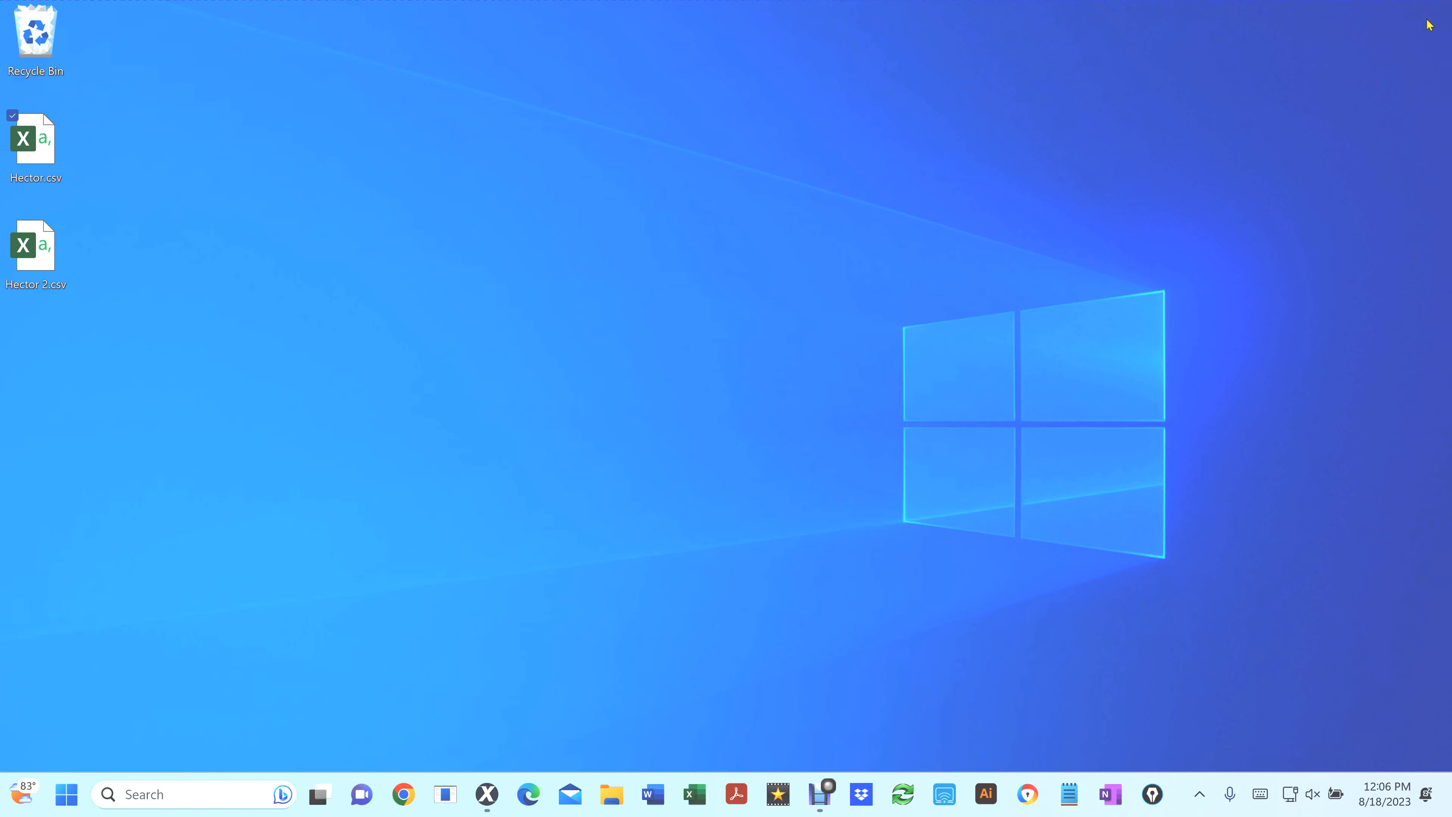
Open Hector 2.csv from the desktop and start recording a macro named New_Total in the Personal Macro Workbook
{"action": "left_click", "coordinate": [36, 255]}
{"action": "double_click", "coordinate": [34, 252]}
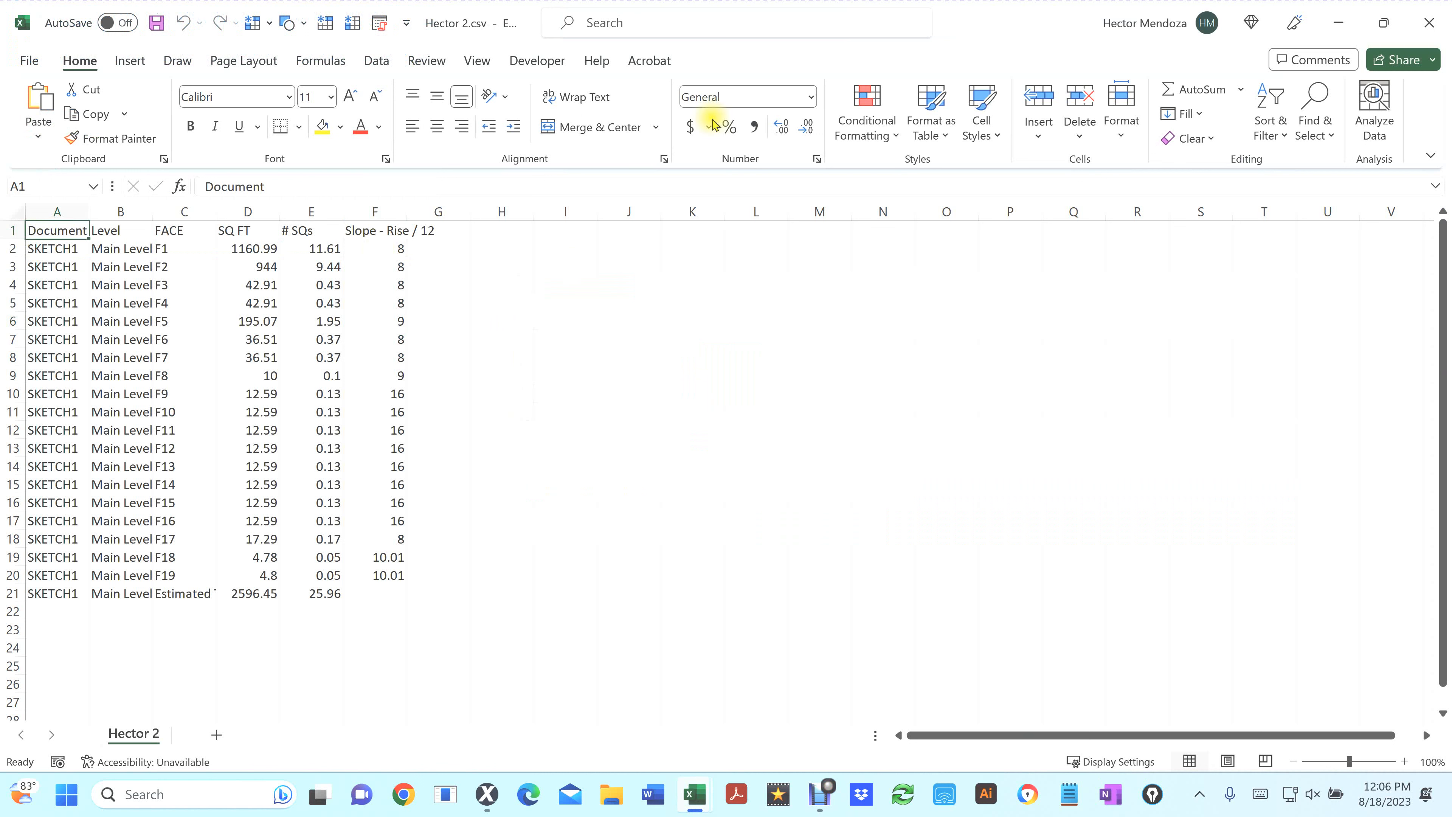
{"action": "left_click", "coordinate": [537, 62]}
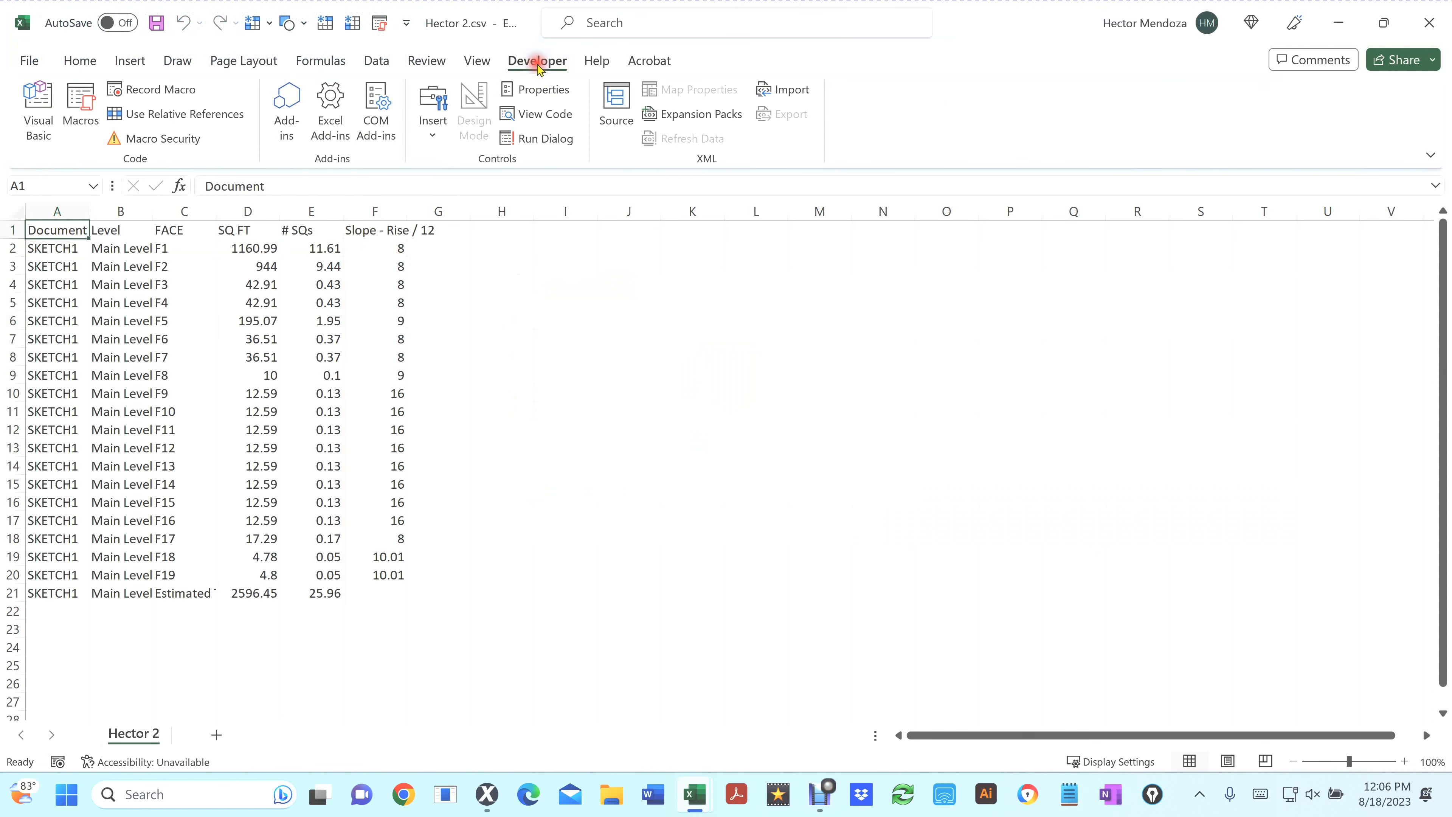
{"action": "left_click", "coordinate": [154, 91]}
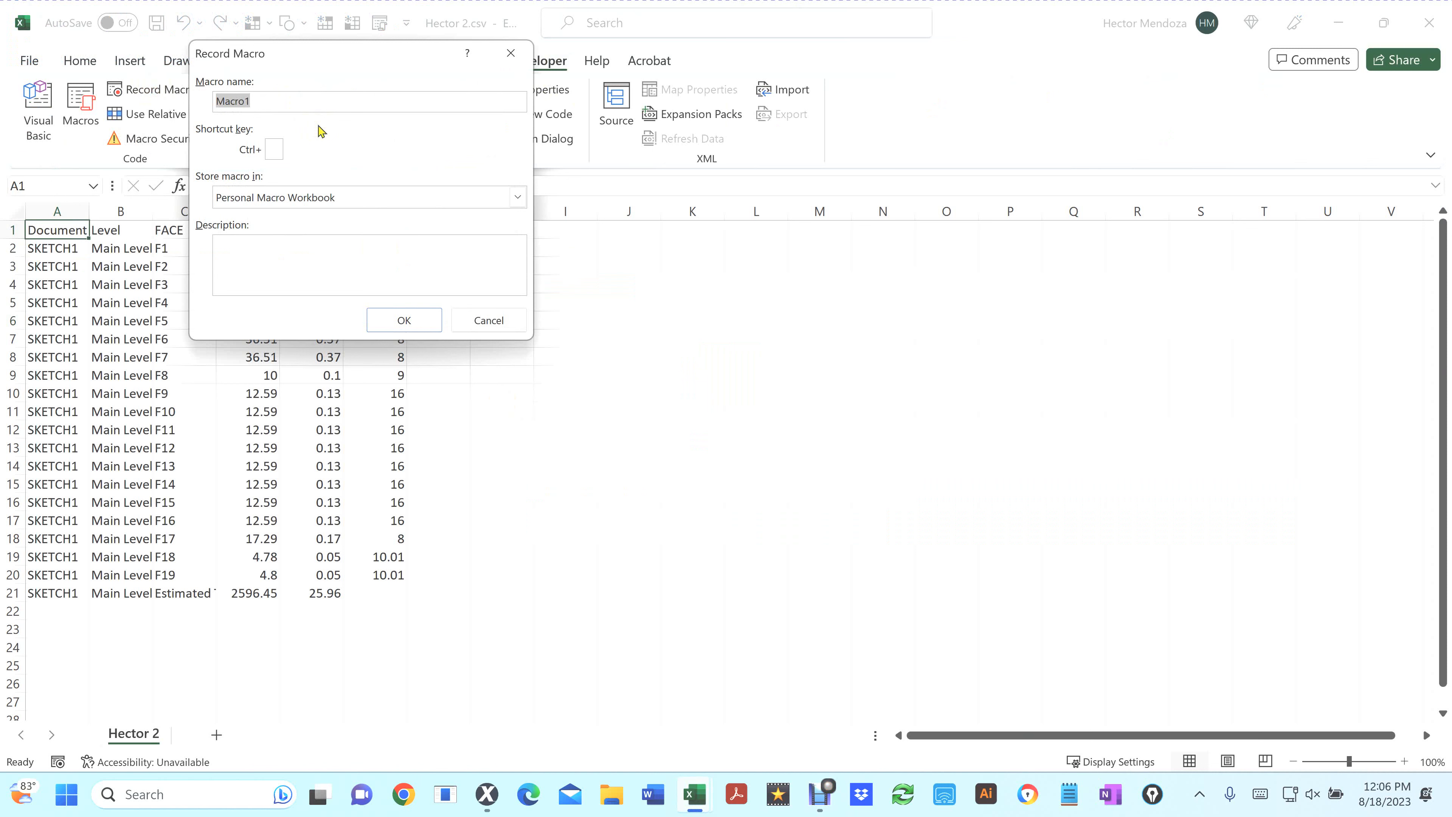
{"action": "type", "text": "New_Totals"}
{"action": "left_click", "coordinate": [391, 321]}
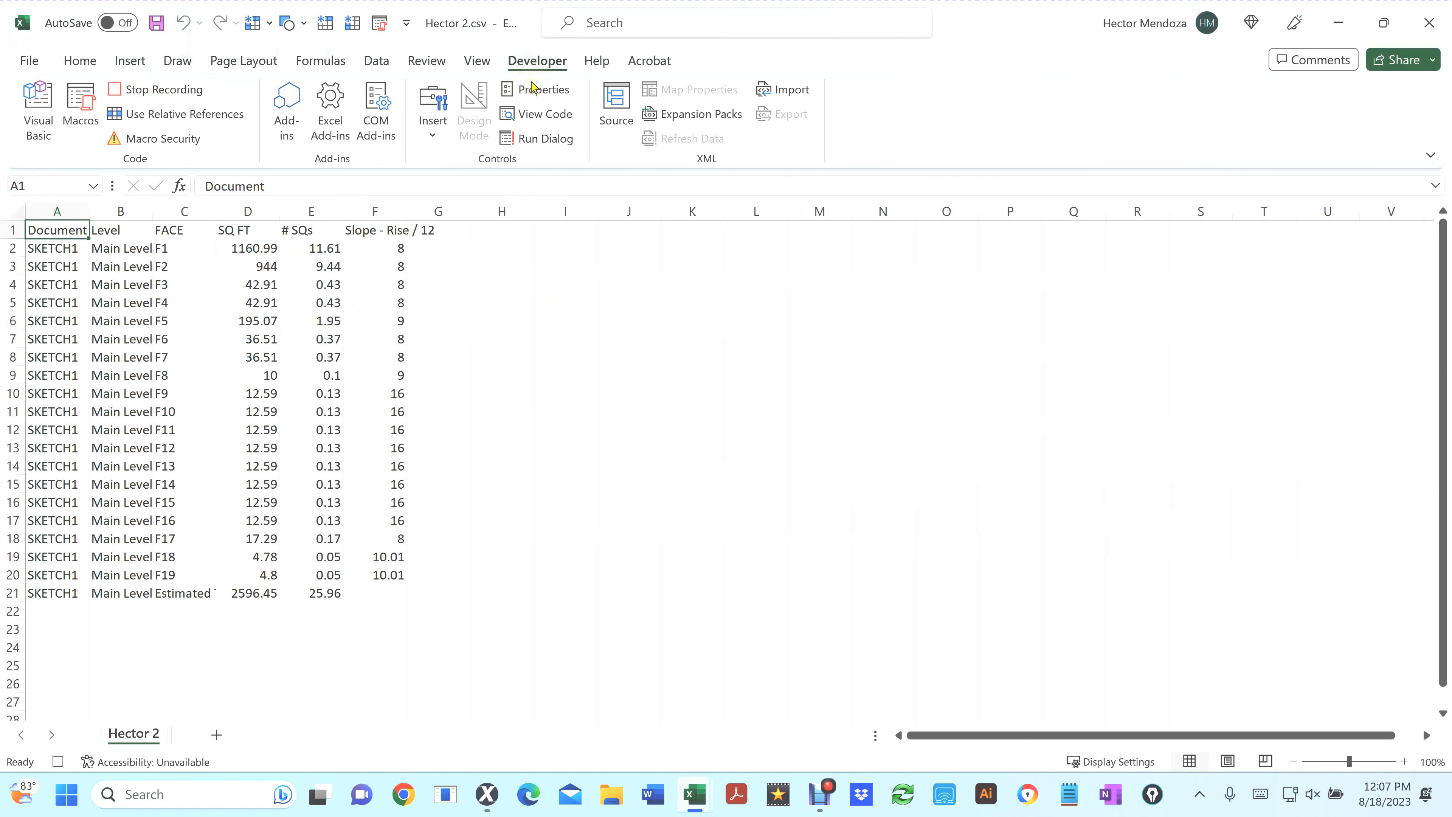
Run the New_07_09_Pitch, New_10_12_Pitch and New_12Plus macros one after another
{"action": "left_click", "coordinate": [81, 102]}
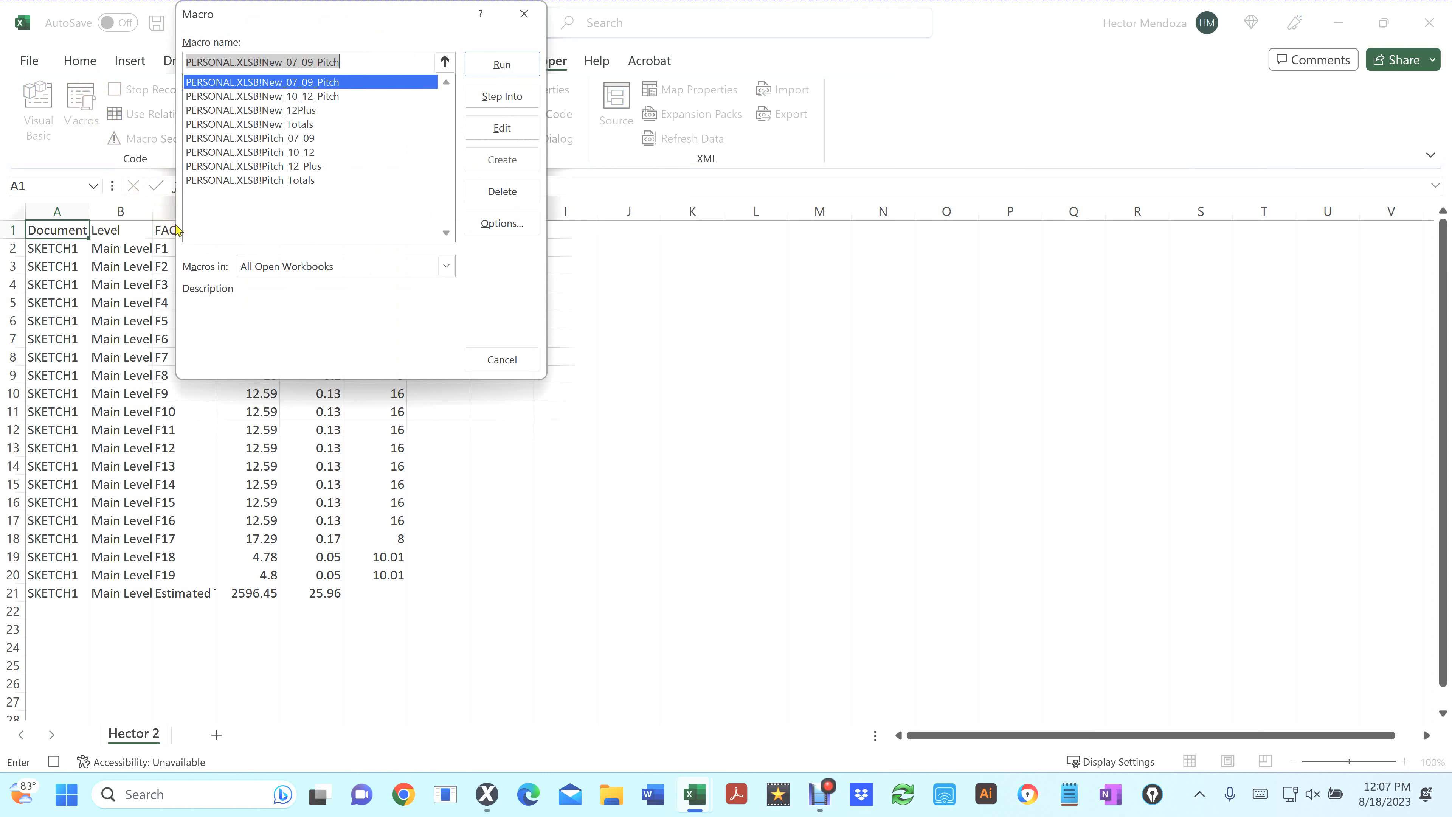
{"action": "double_click", "coordinate": [294, 86]}
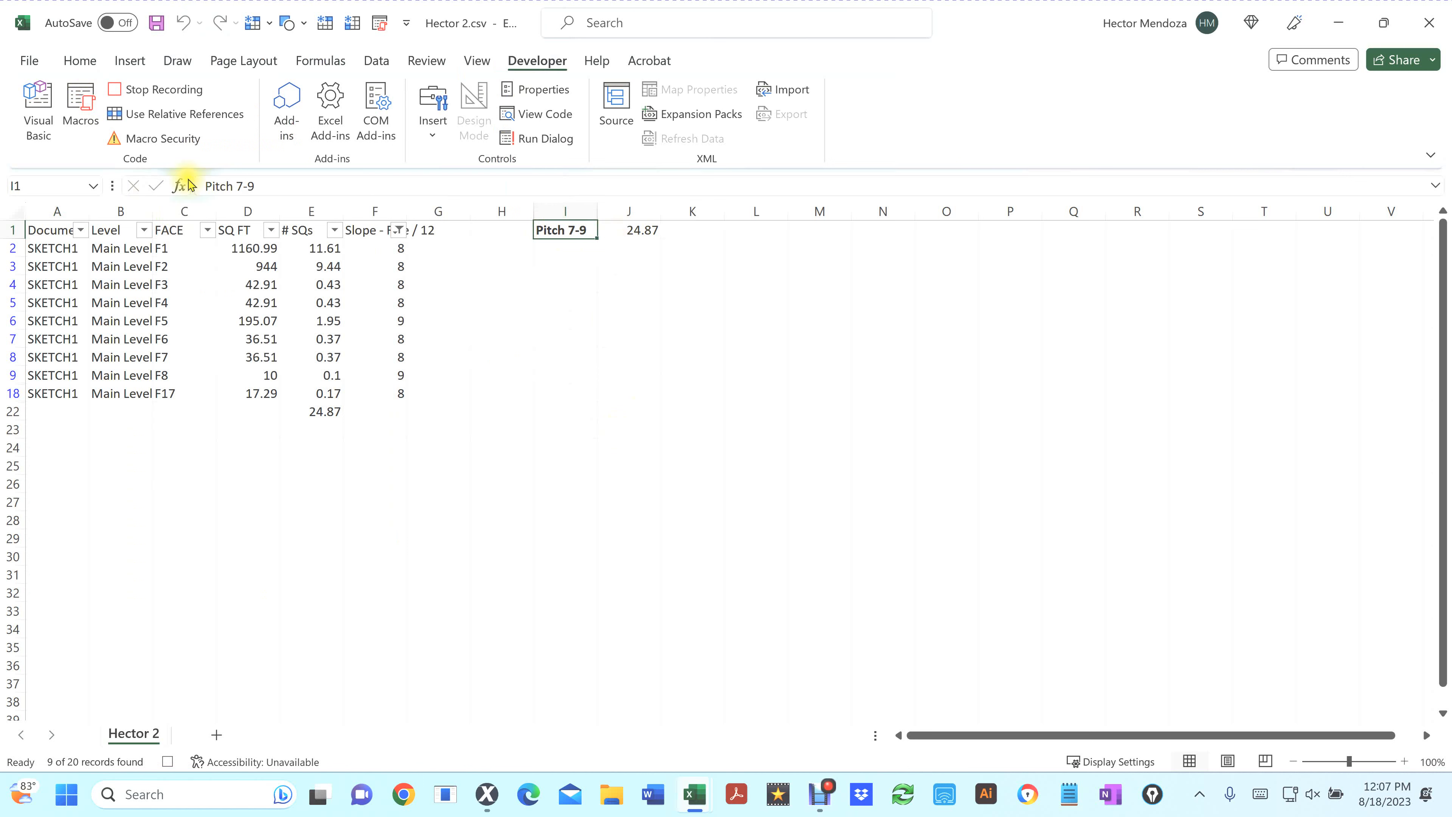
{"action": "left_click", "coordinate": [85, 101]}
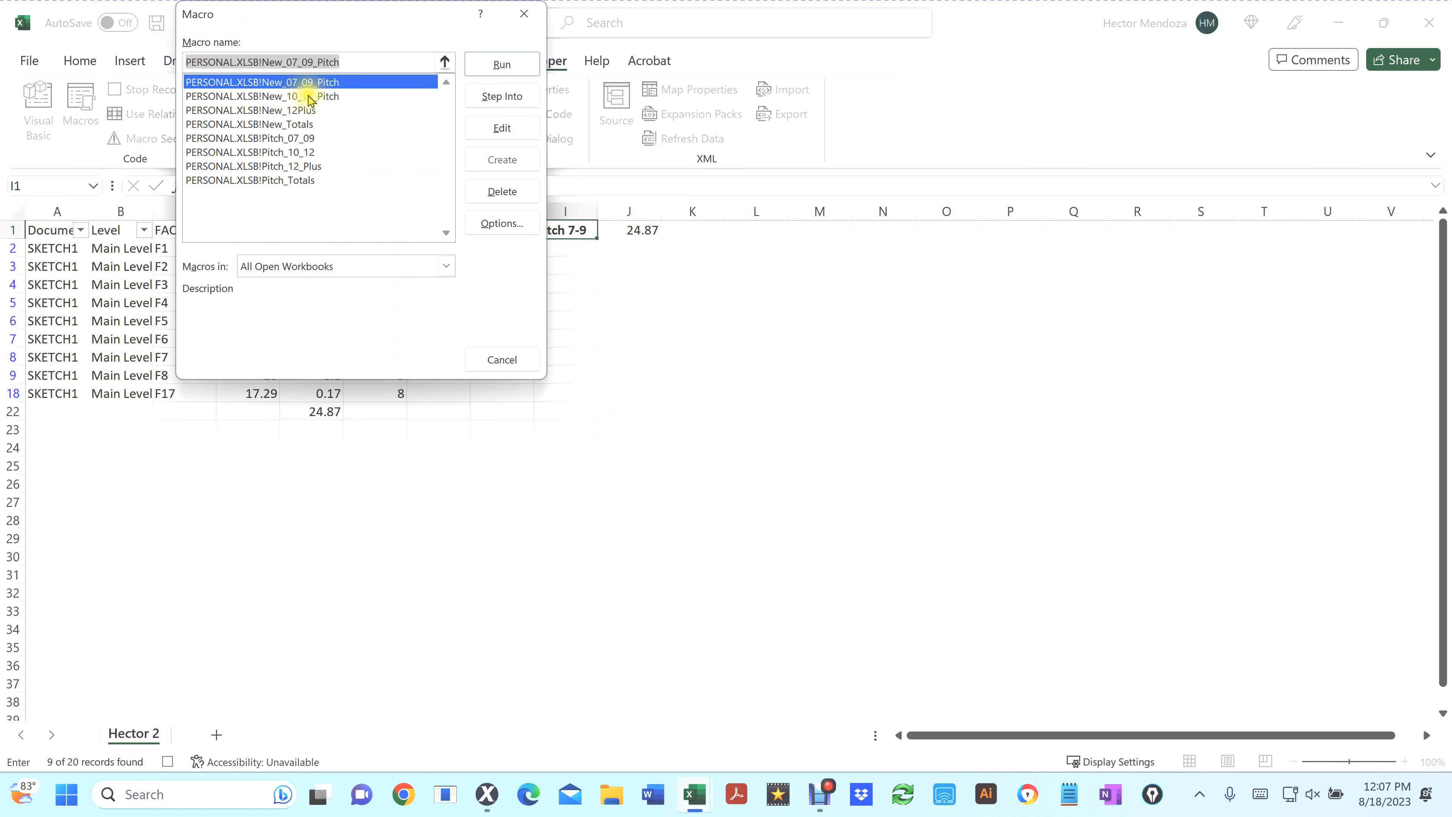
{"action": "double_click", "coordinate": [303, 99]}
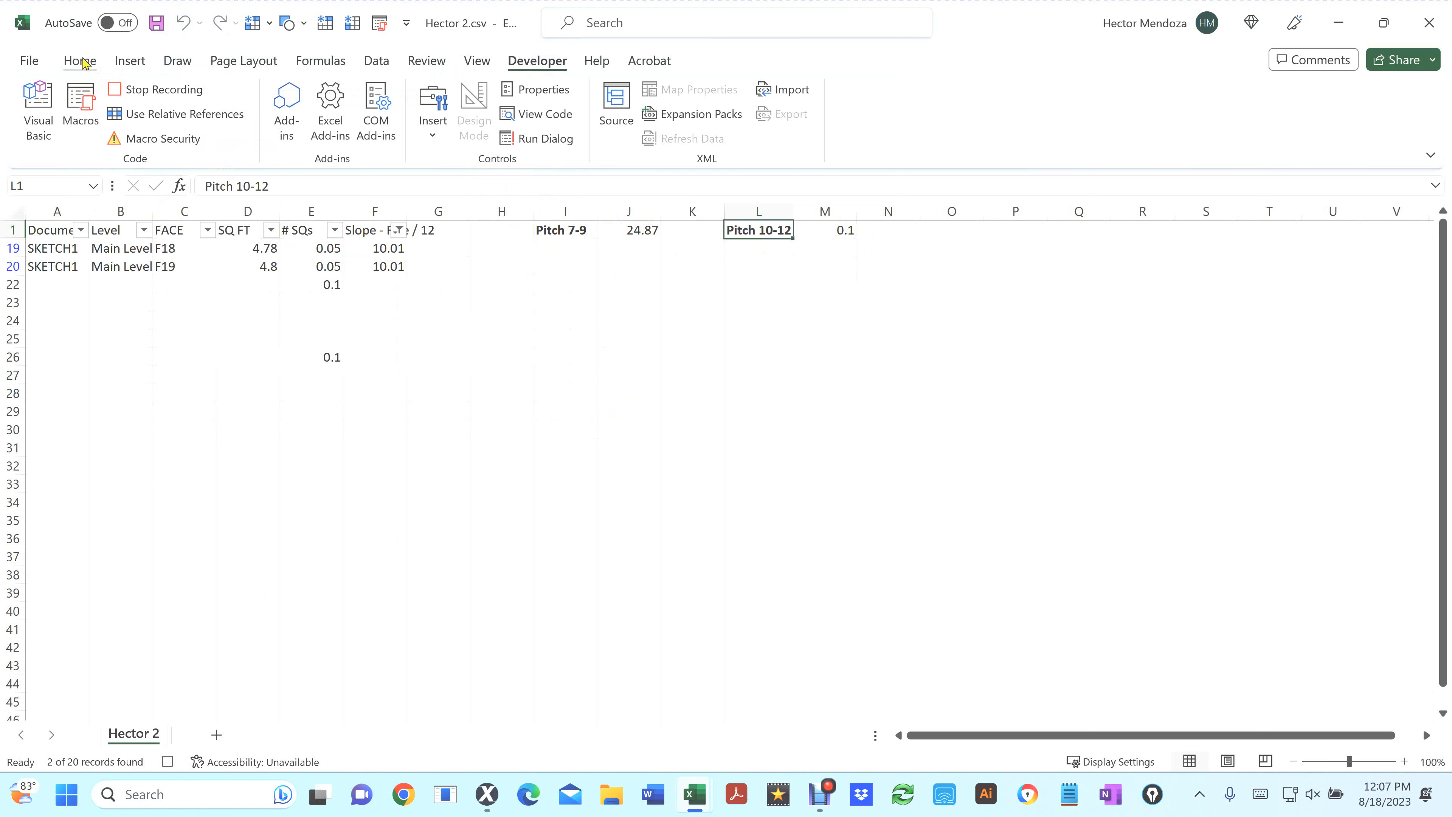
{"action": "left_click", "coordinate": [76, 107]}
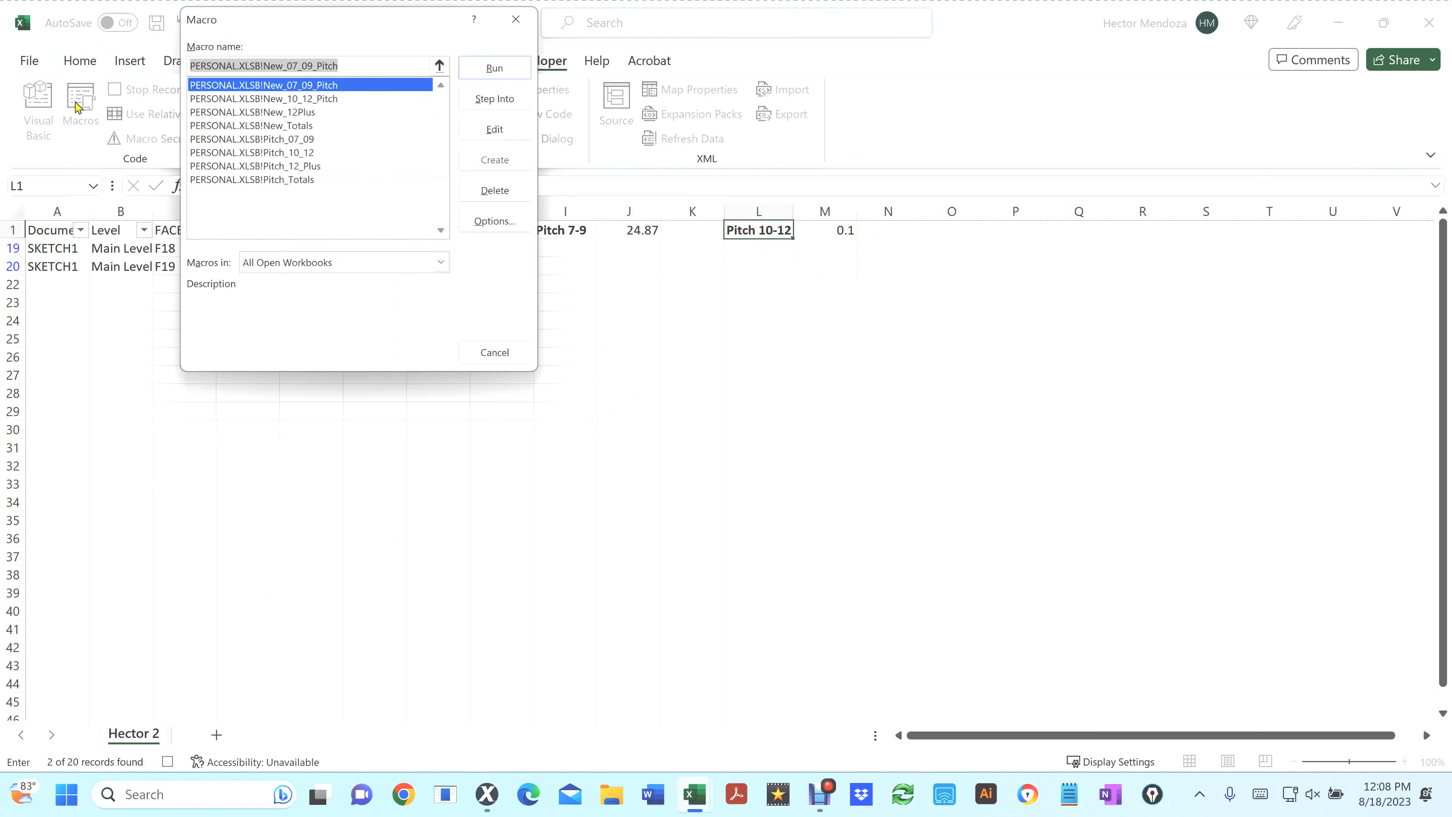
{"action": "left_click", "coordinate": [296, 110]}
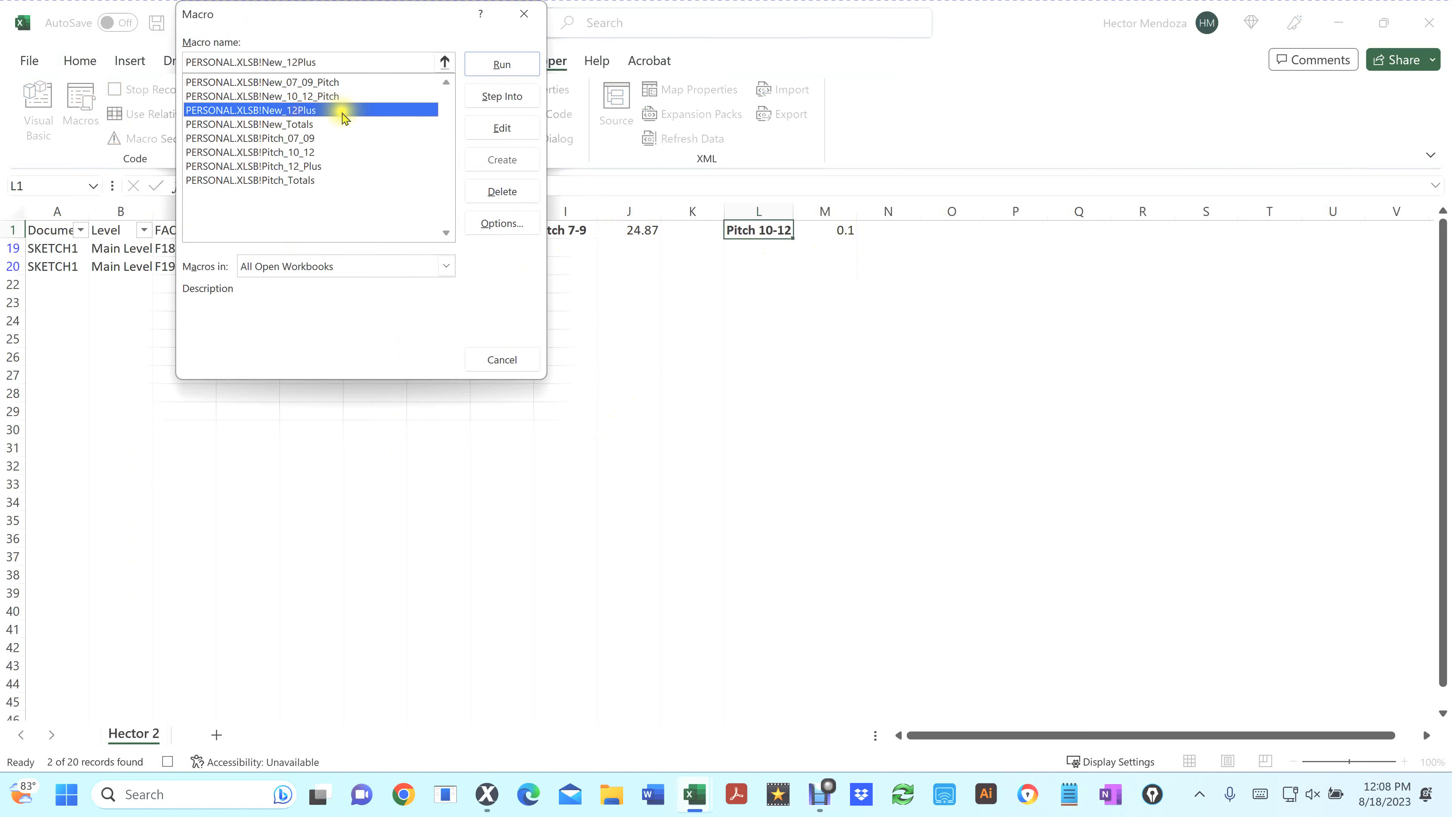
{"action": "left_click", "coordinate": [510, 67]}
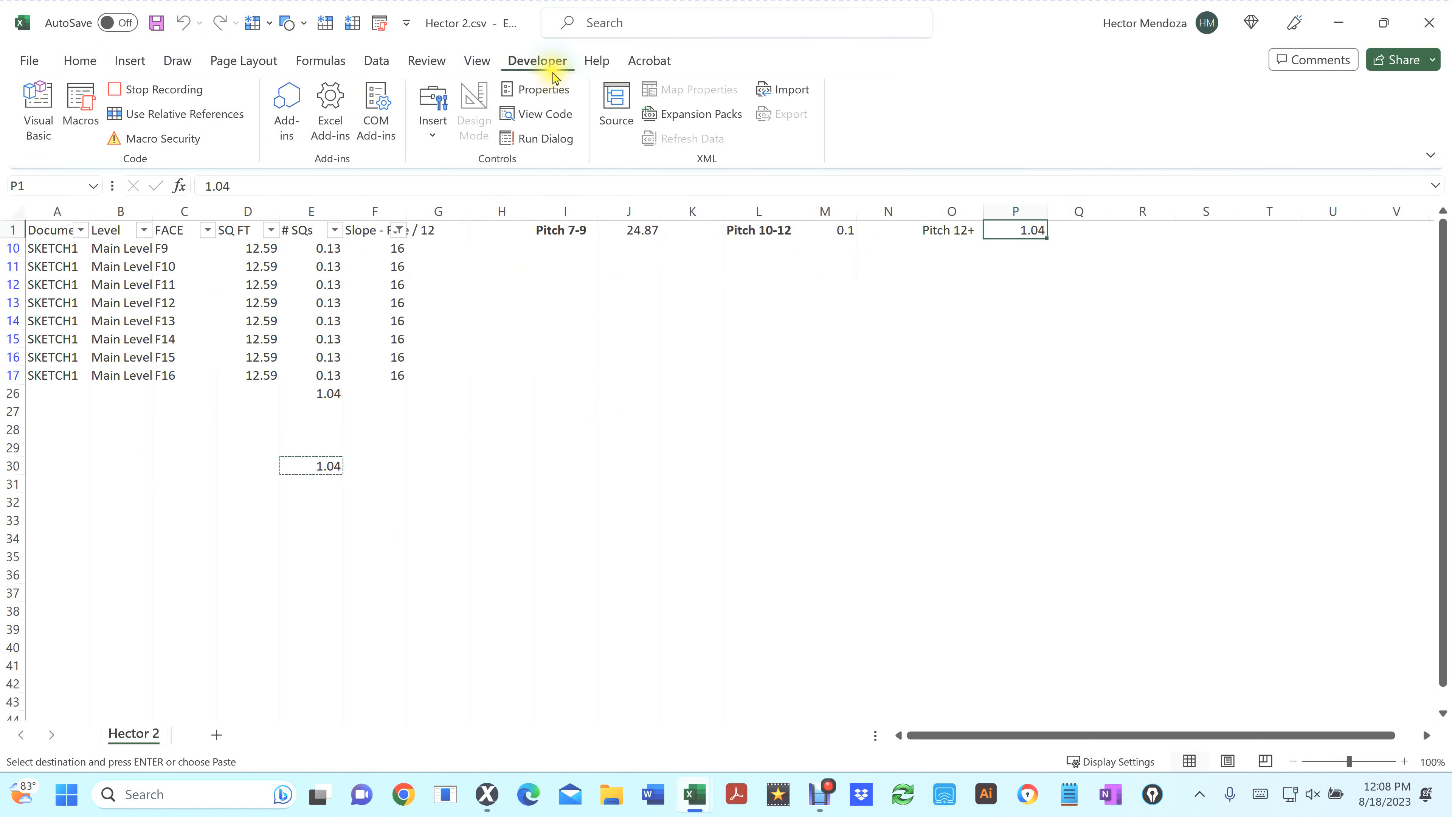
Stop the macro recording and close Hector 2.csv without saving
{"action": "left_click", "coordinate": [115, 94]}
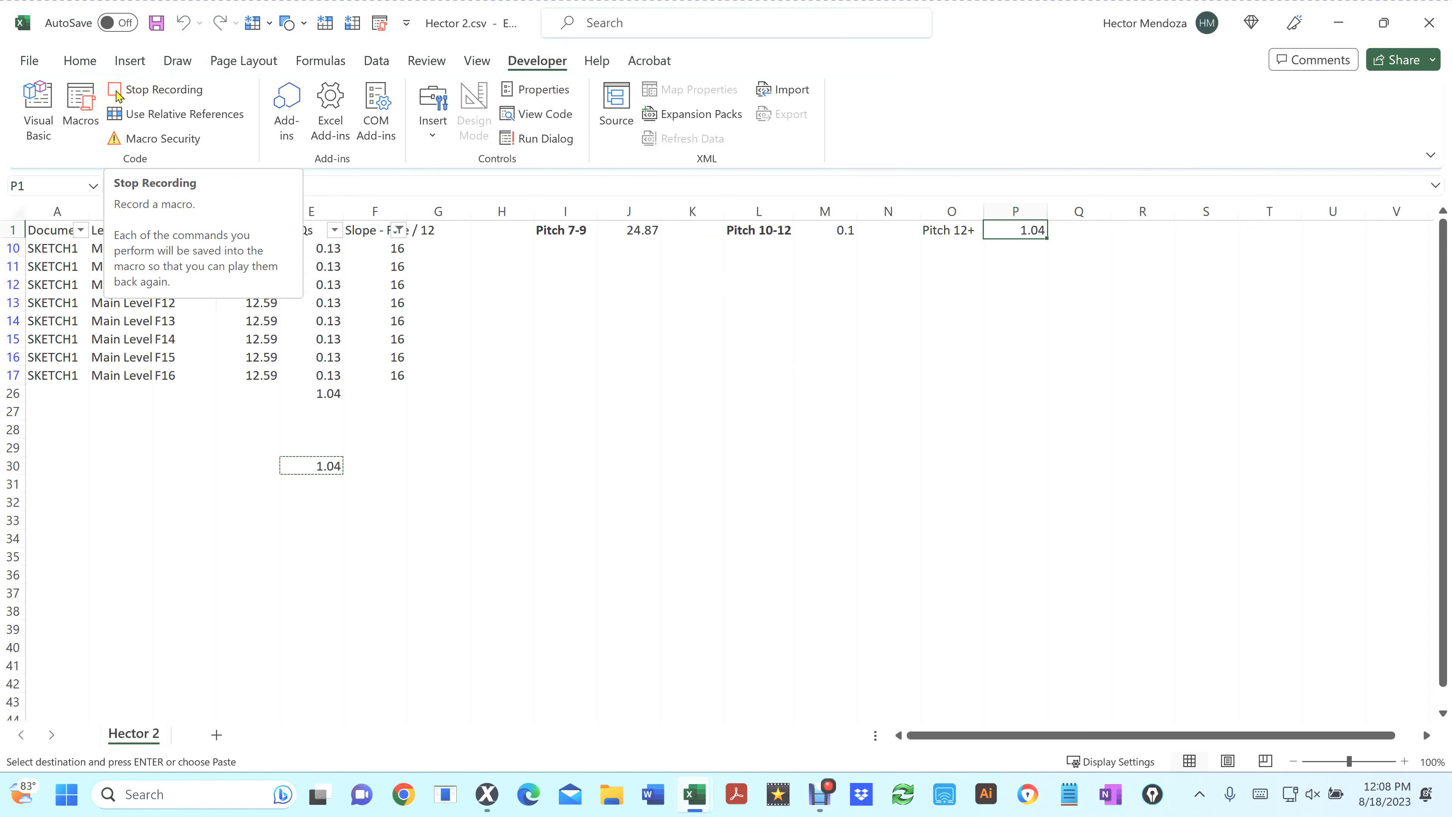
{"action": "left_click", "coordinate": [117, 95]}
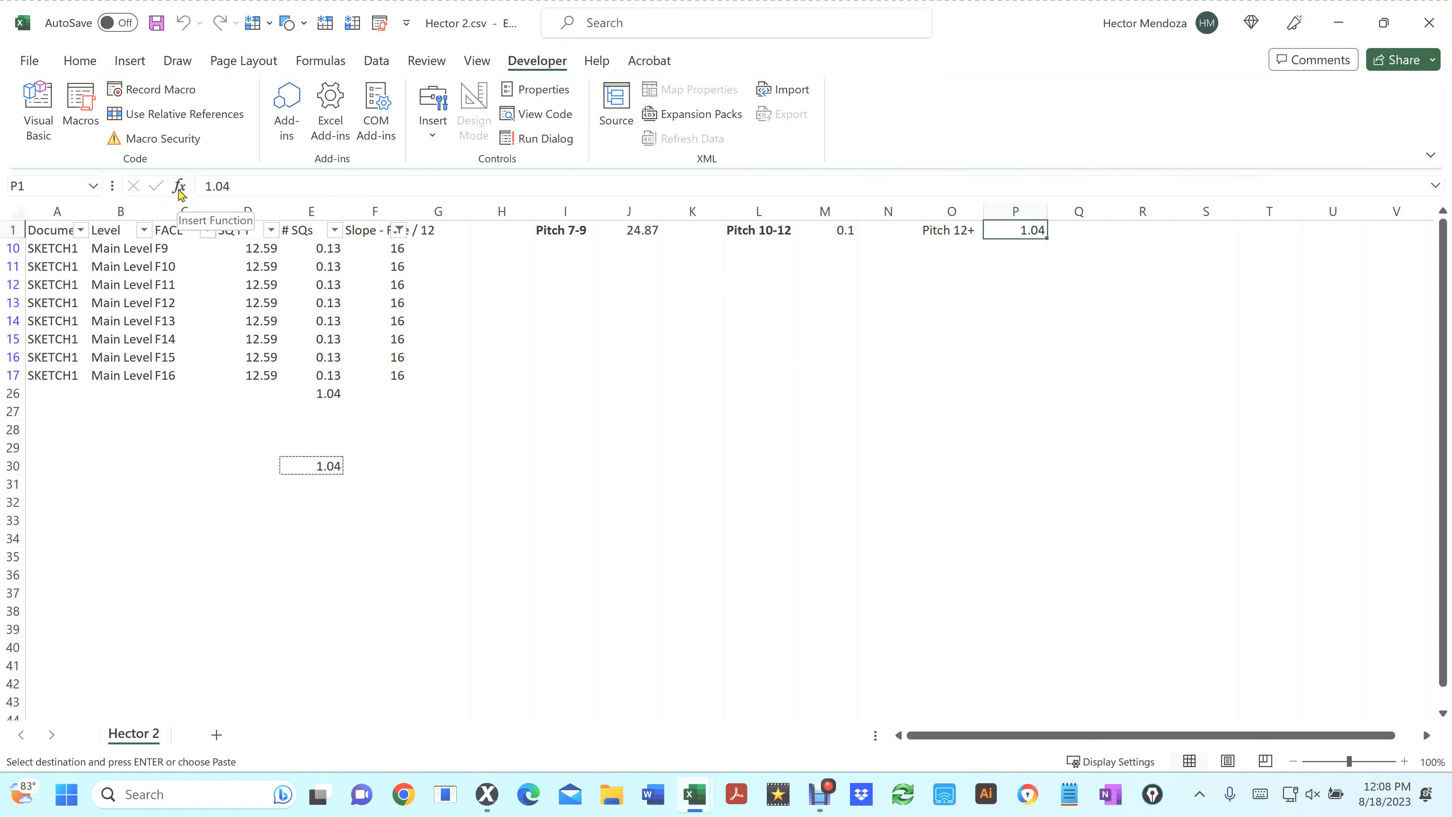
{"action": "left_click", "coordinate": [1428, 24]}
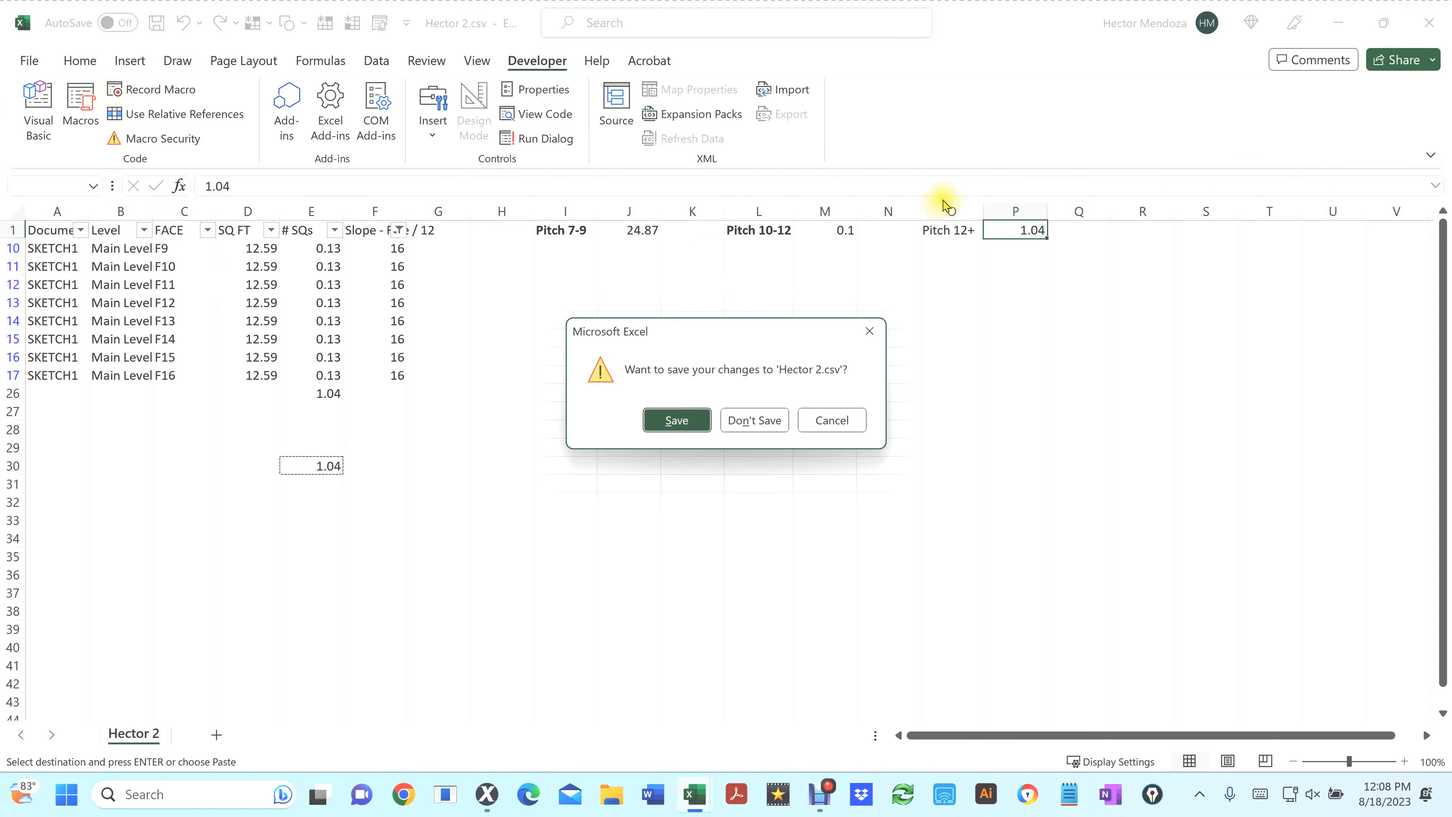
{"action": "left_click", "coordinate": [764, 419]}
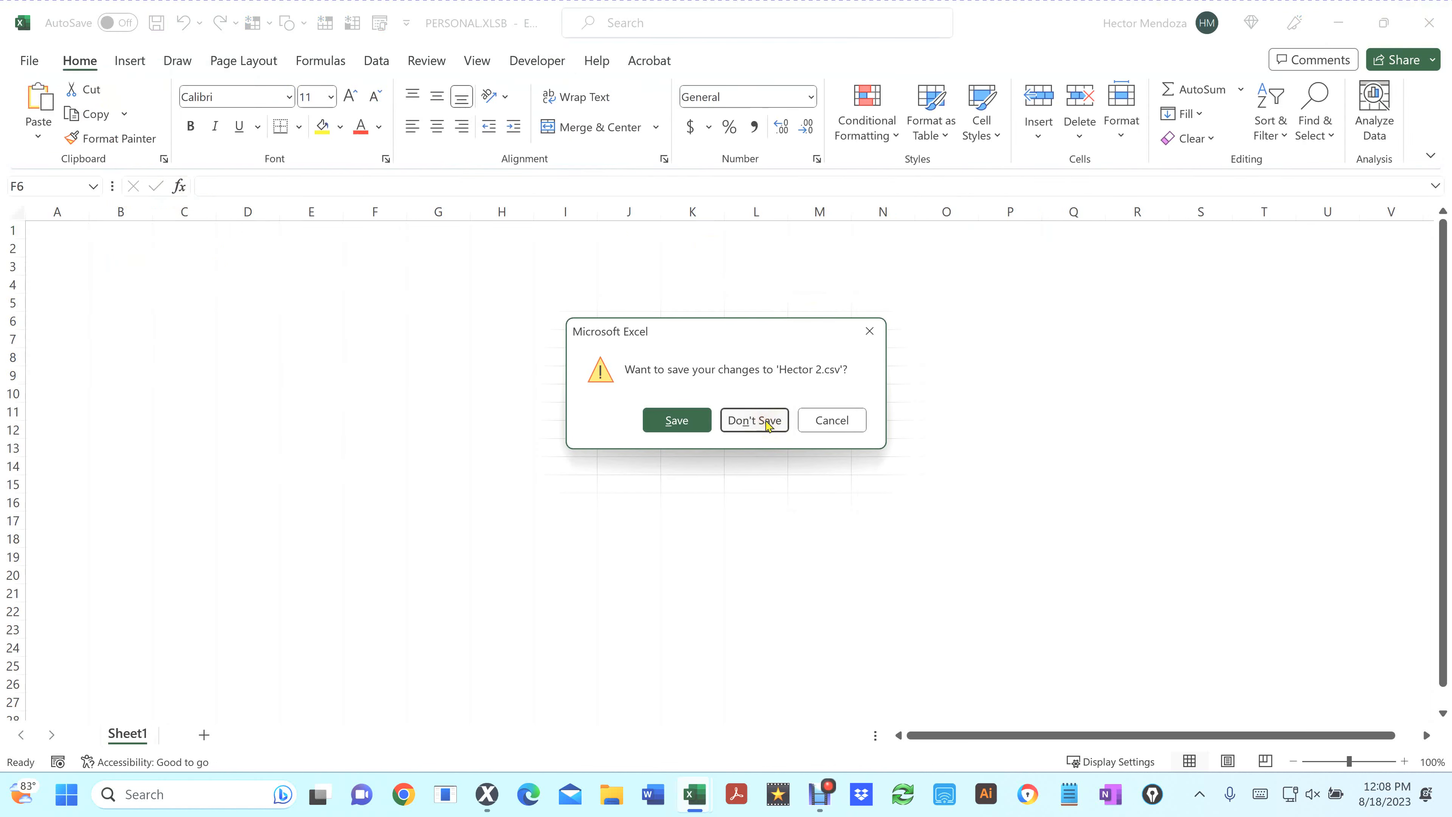
Save the Personal Macro Workbook and close it
{"action": "left_click", "coordinate": [449, 376]}
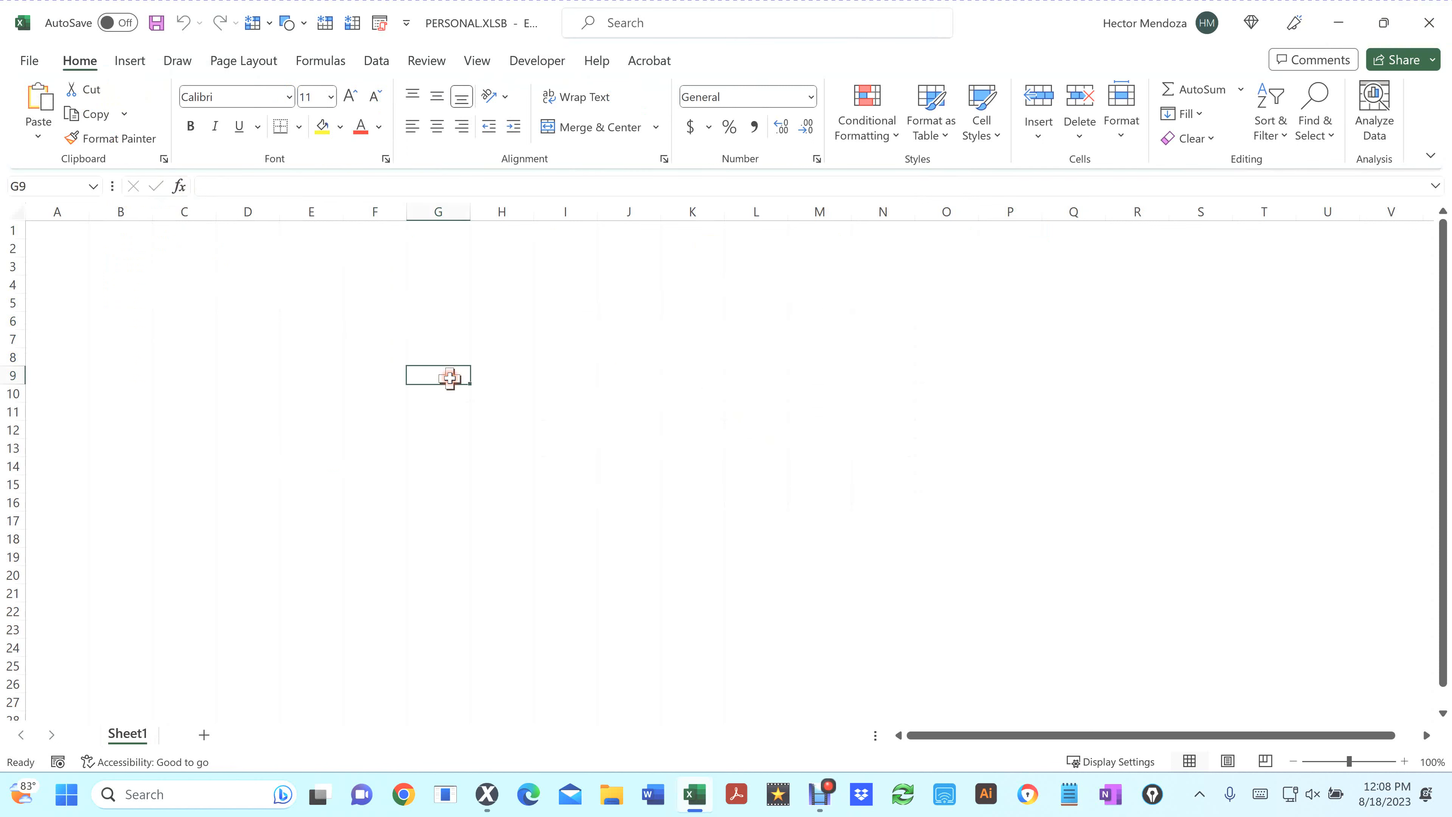
{"action": "key", "text": "ctrl+s"}
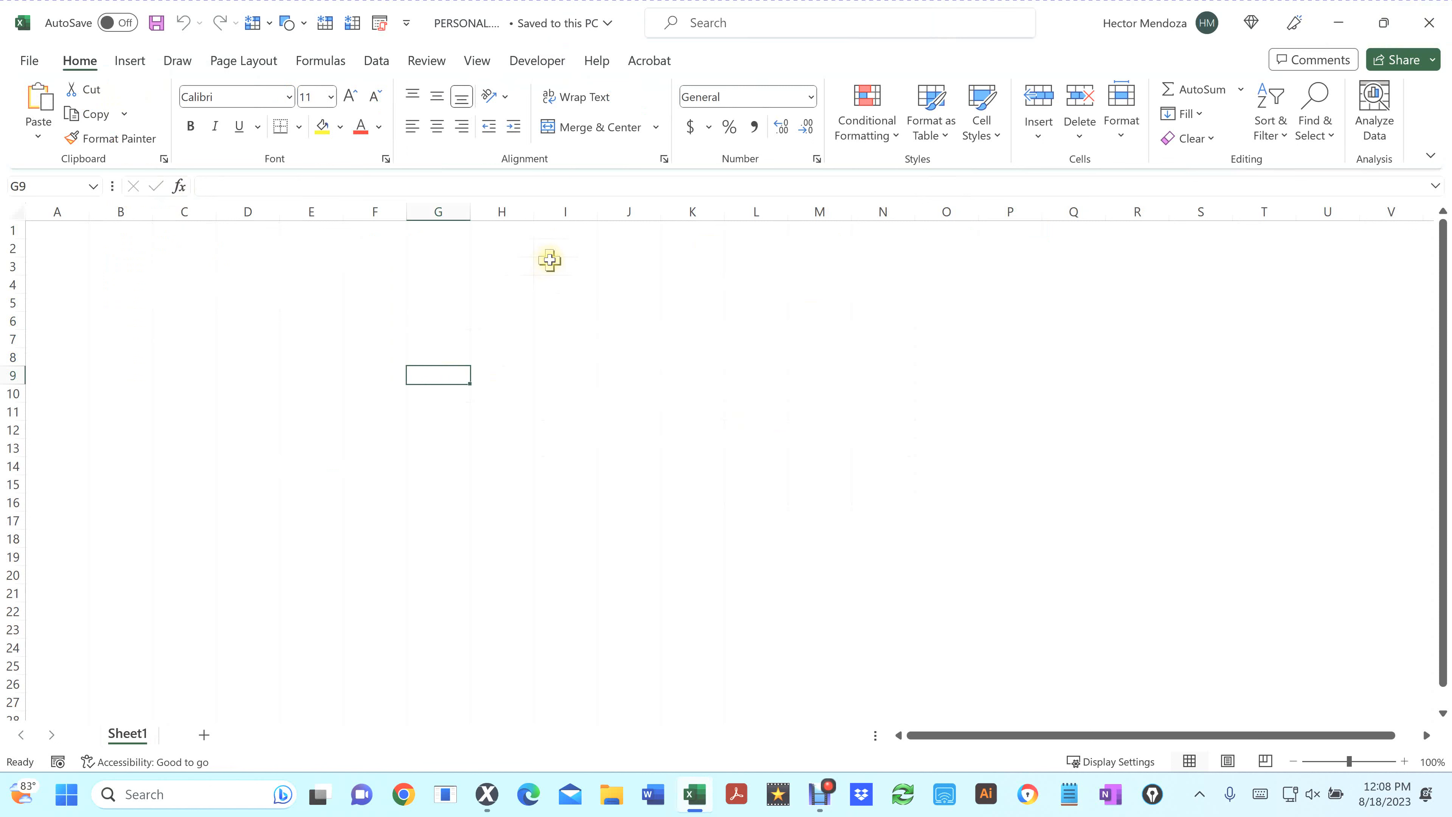
{"action": "left_click", "coordinate": [1435, 23]}
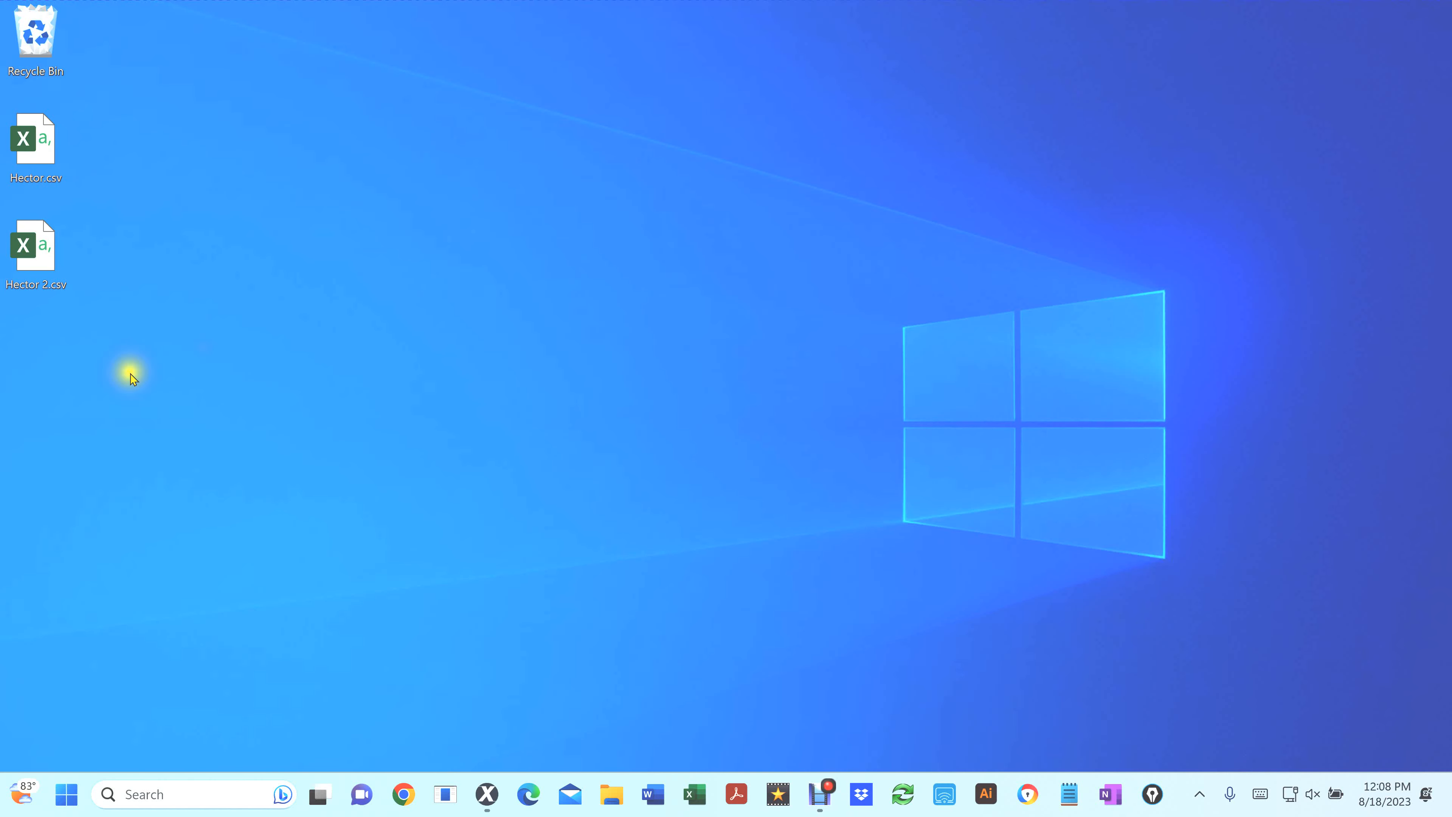
Delete the Hector.csv and Hector 2.csv files from the desktop
{"action": "left_click_drag", "start_coordinate": [226, 422], "coordinate": [1, 140]}
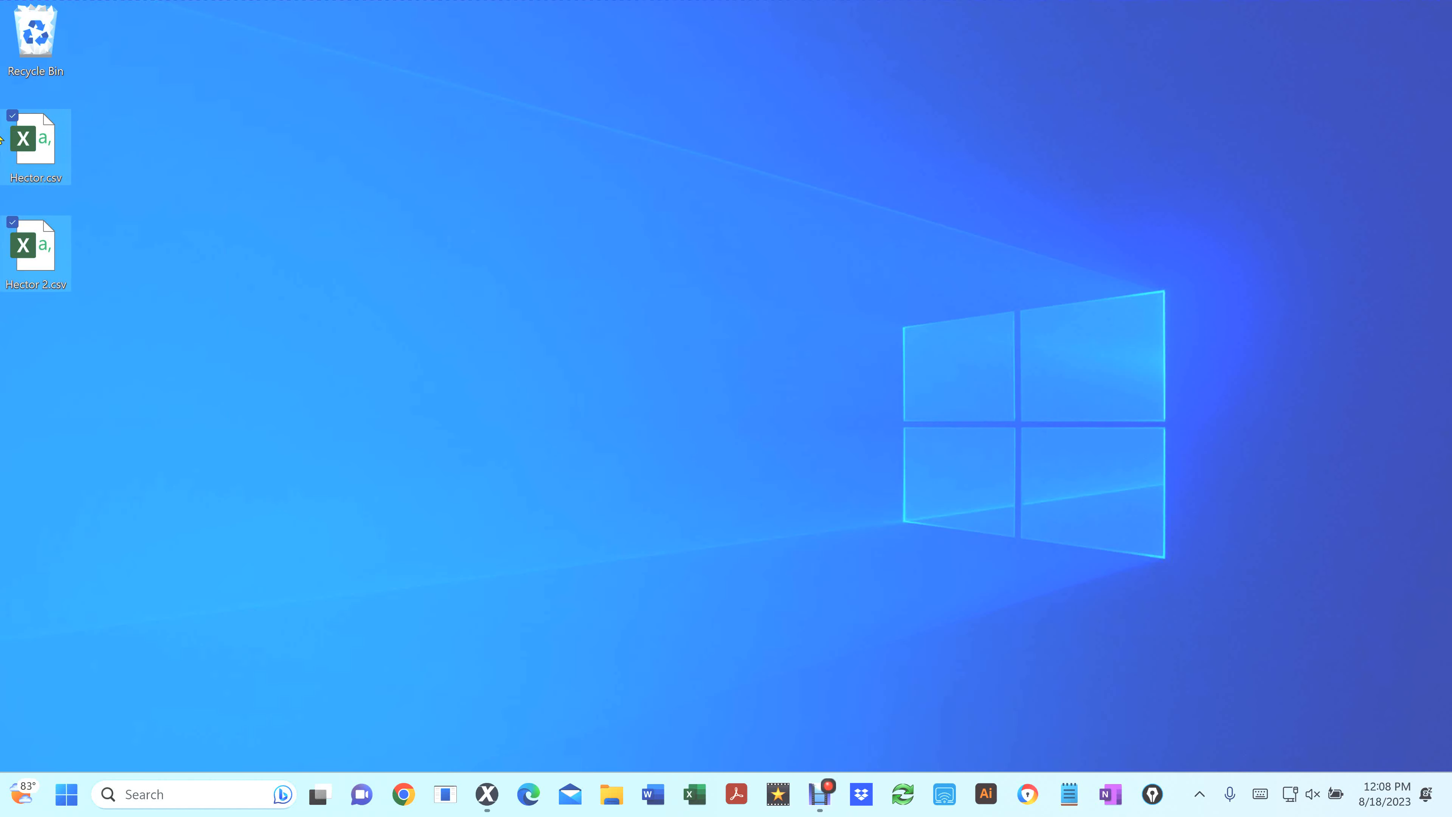
{"action": "key", "text": "Delete"}
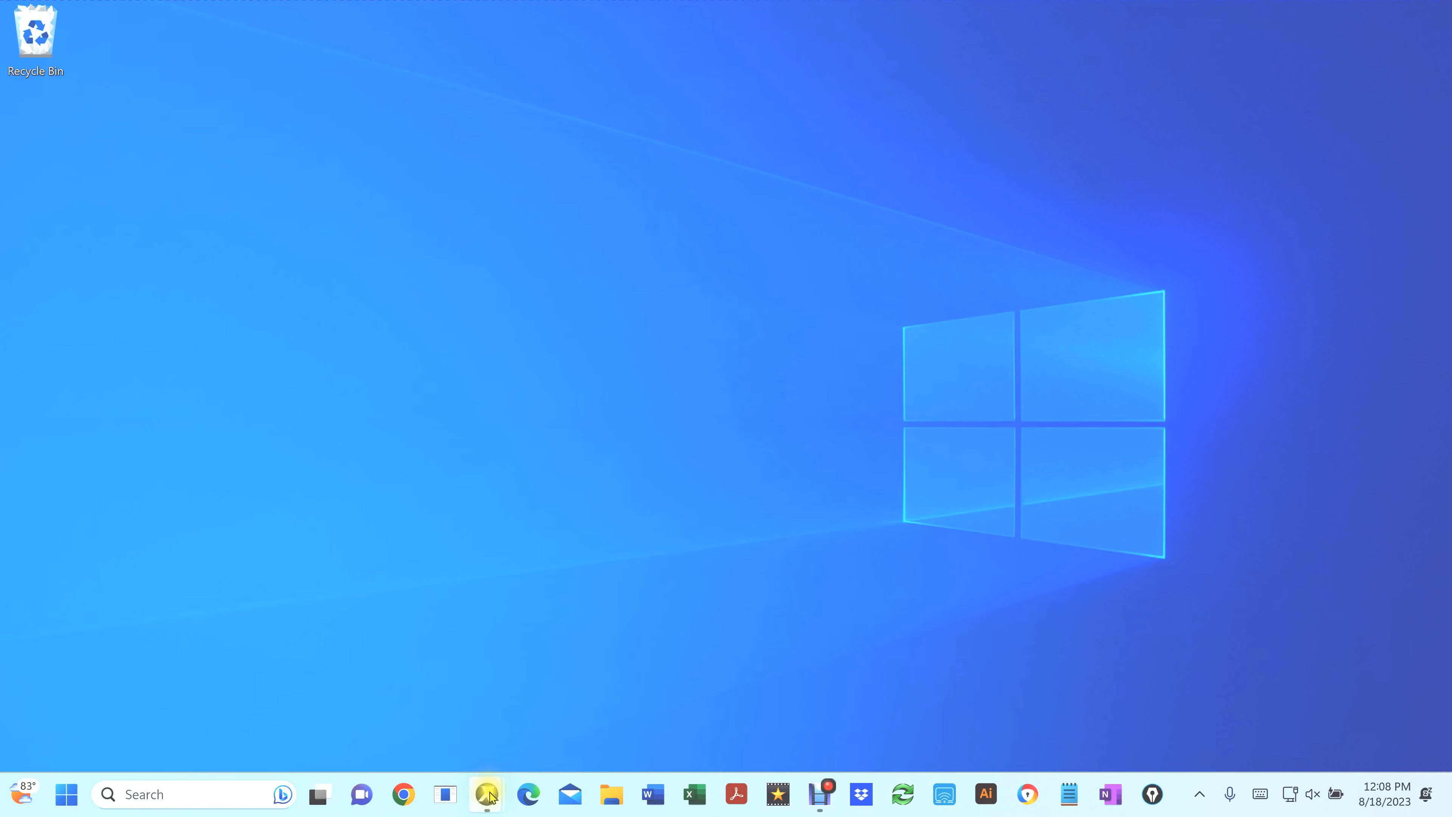
Export the sketch's roof annotations to Excel as a CSV named Ptich First on the desktop
{"action": "mouse_move", "coordinate": [488, 795]}
{"action": "mouse_move", "coordinate": [541, 710]}
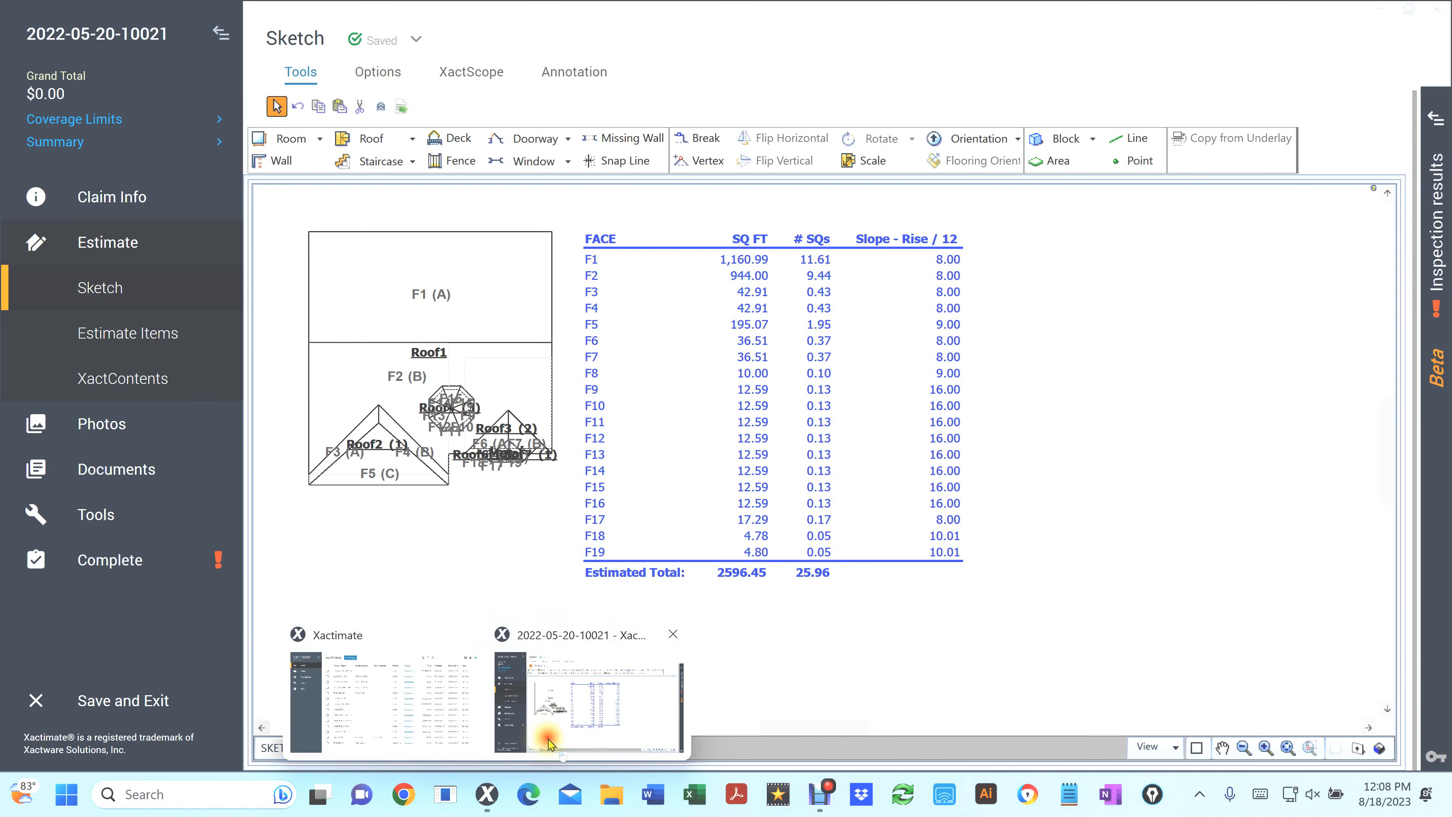
{"action": "left_click", "coordinate": [548, 744]}
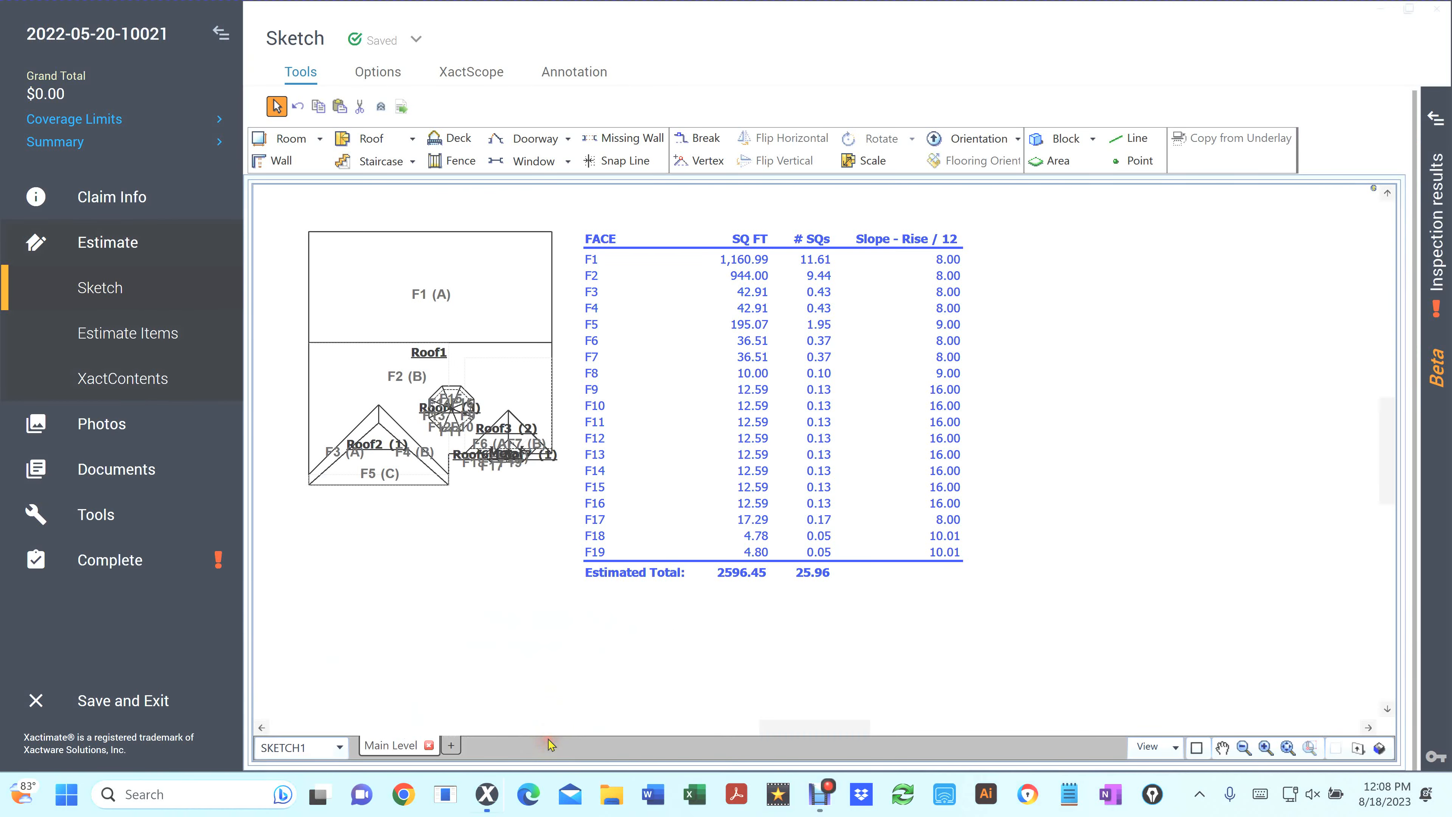
{"action": "right_click", "coordinate": [1048, 476]}
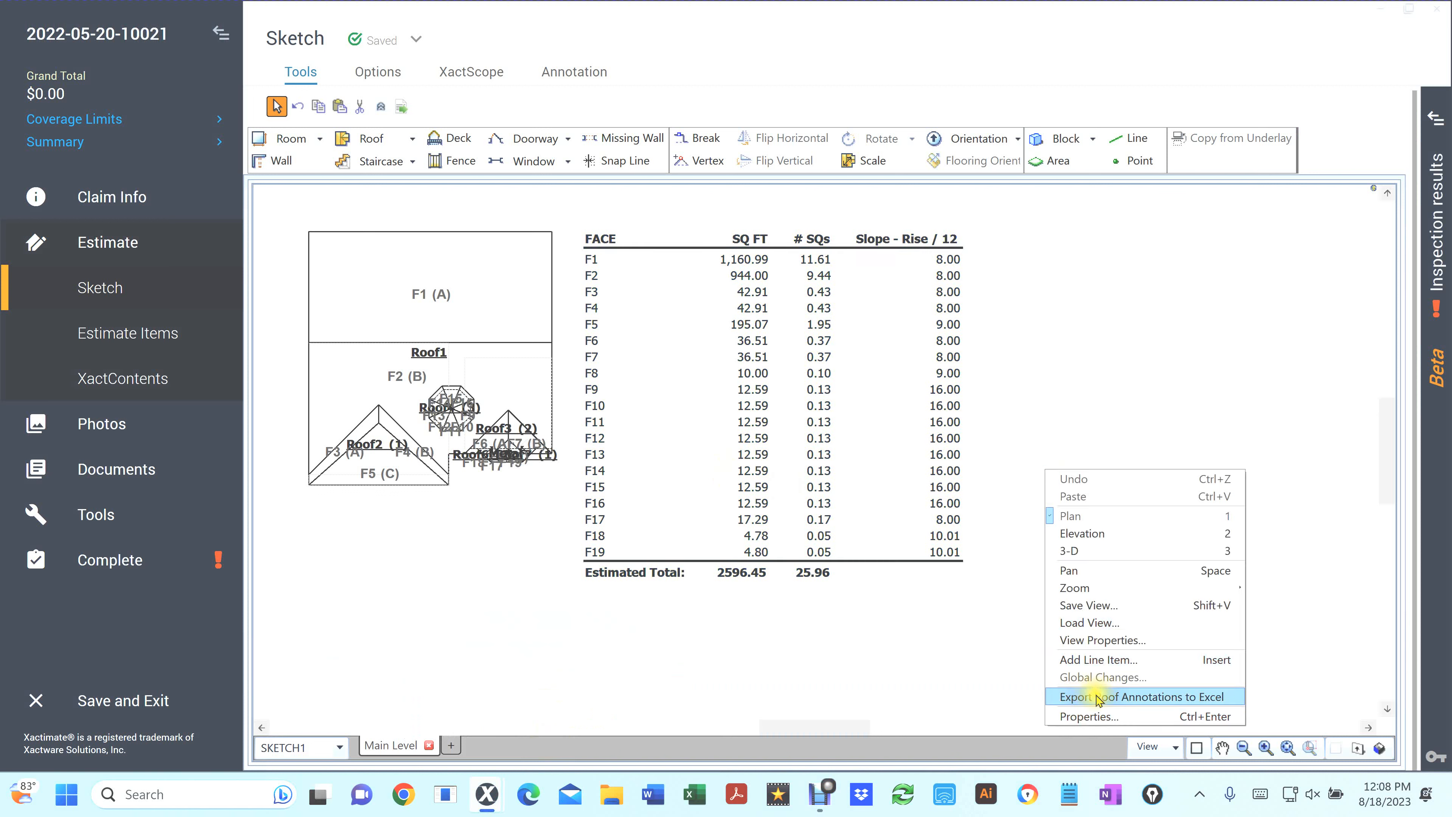
{"action": "left_click", "coordinate": [1088, 696]}
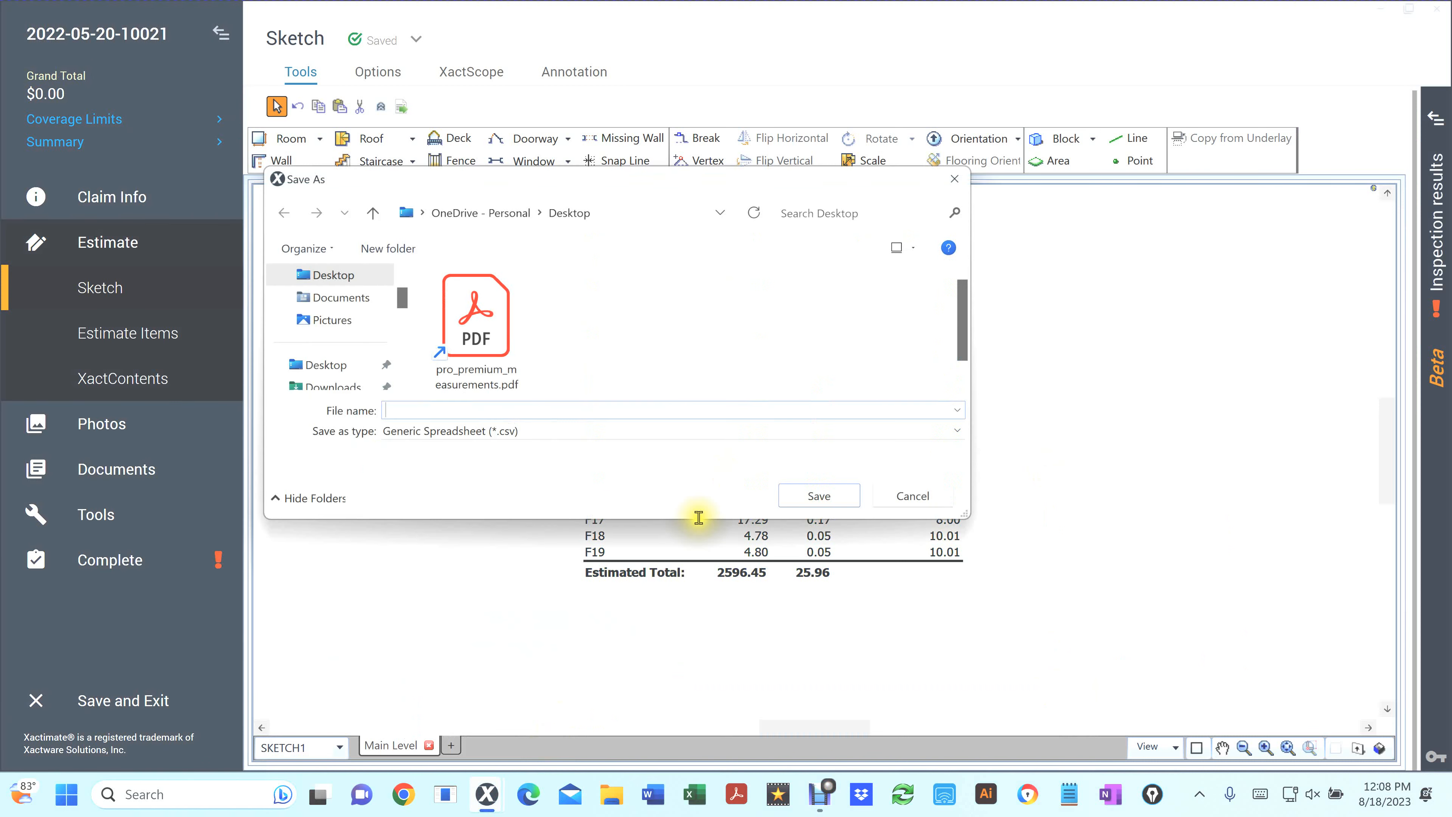
{"action": "left_click", "coordinate": [460, 417]}
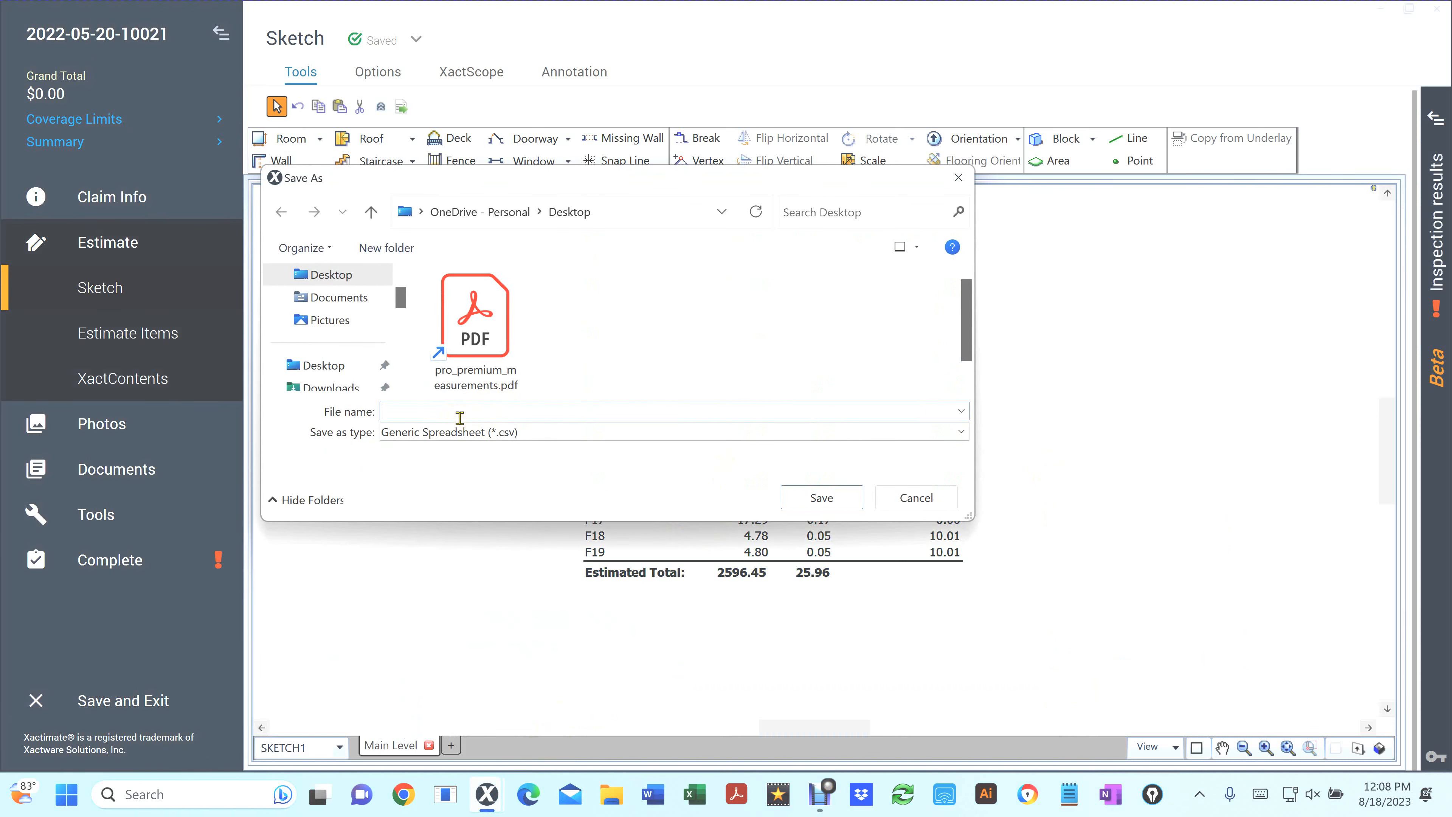
{"action": "type", "text": "Ptich First"}
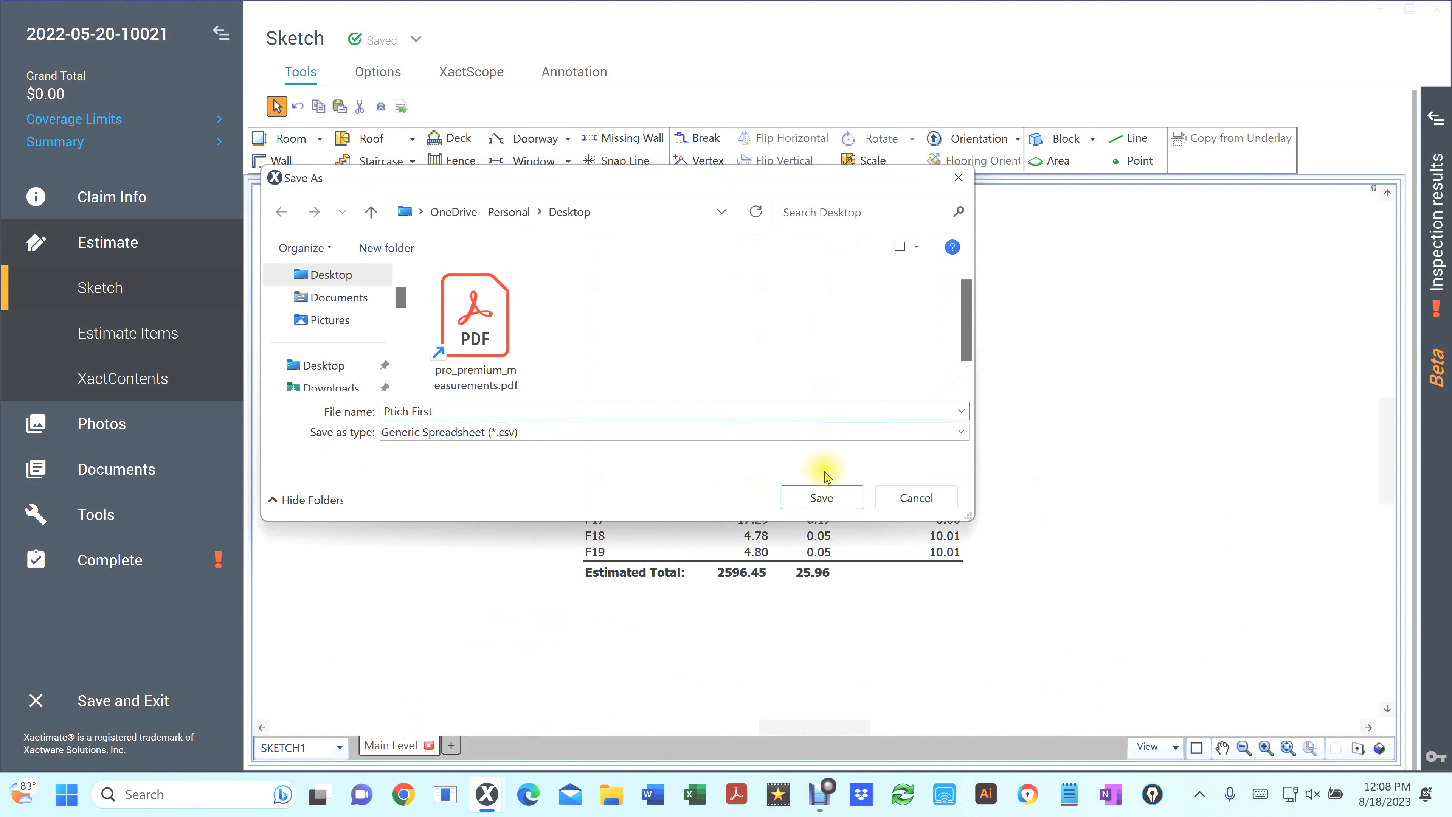
{"action": "left_click", "coordinate": [830, 496]}
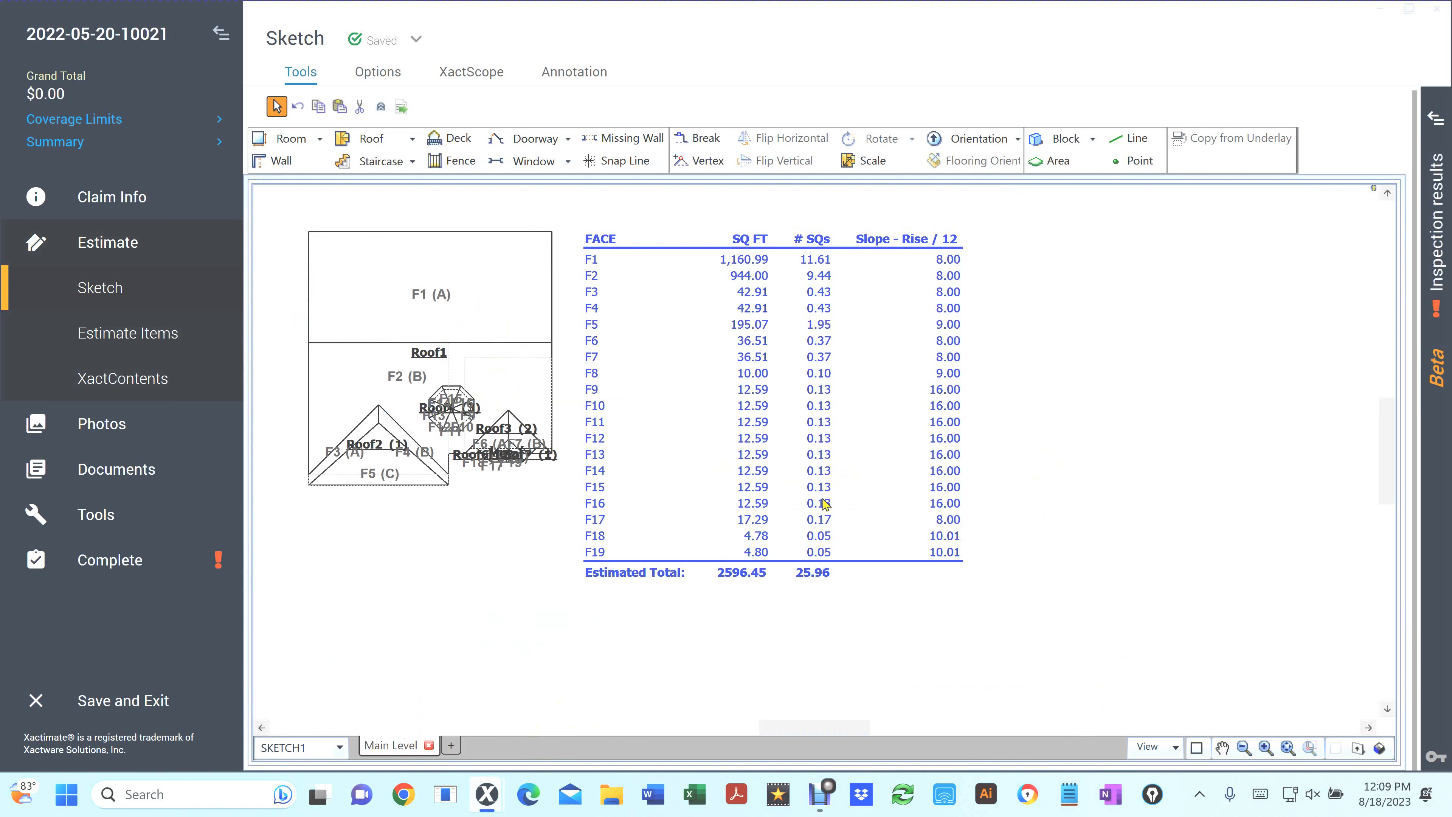
Open Ptich First.csv from the desktop and run the New_12Plus macro on it
{"action": "key", "text": "super+d"}
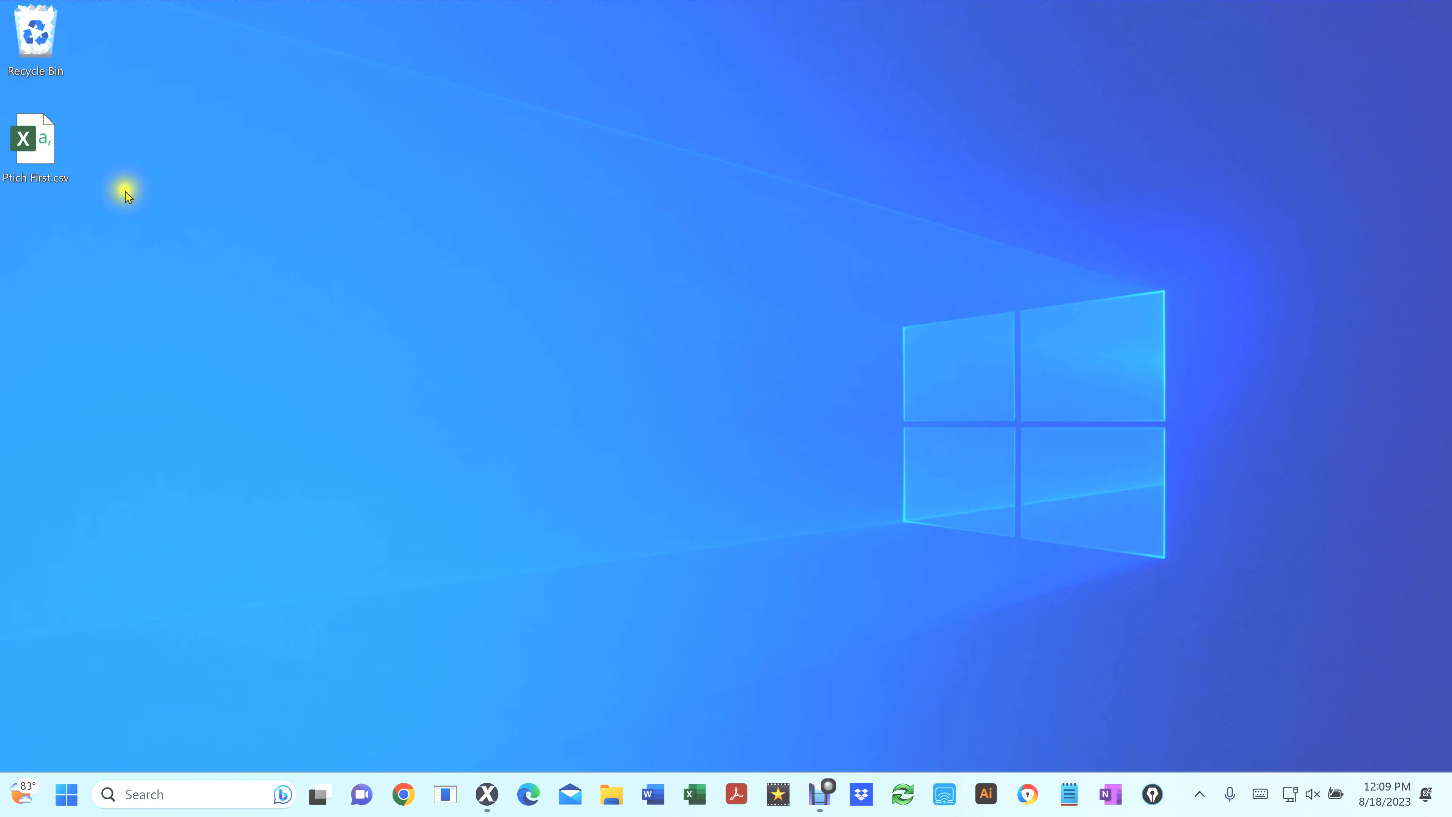
{"action": "left_click", "coordinate": [25, 151]}
{"action": "double_click", "coordinate": [26, 152]}
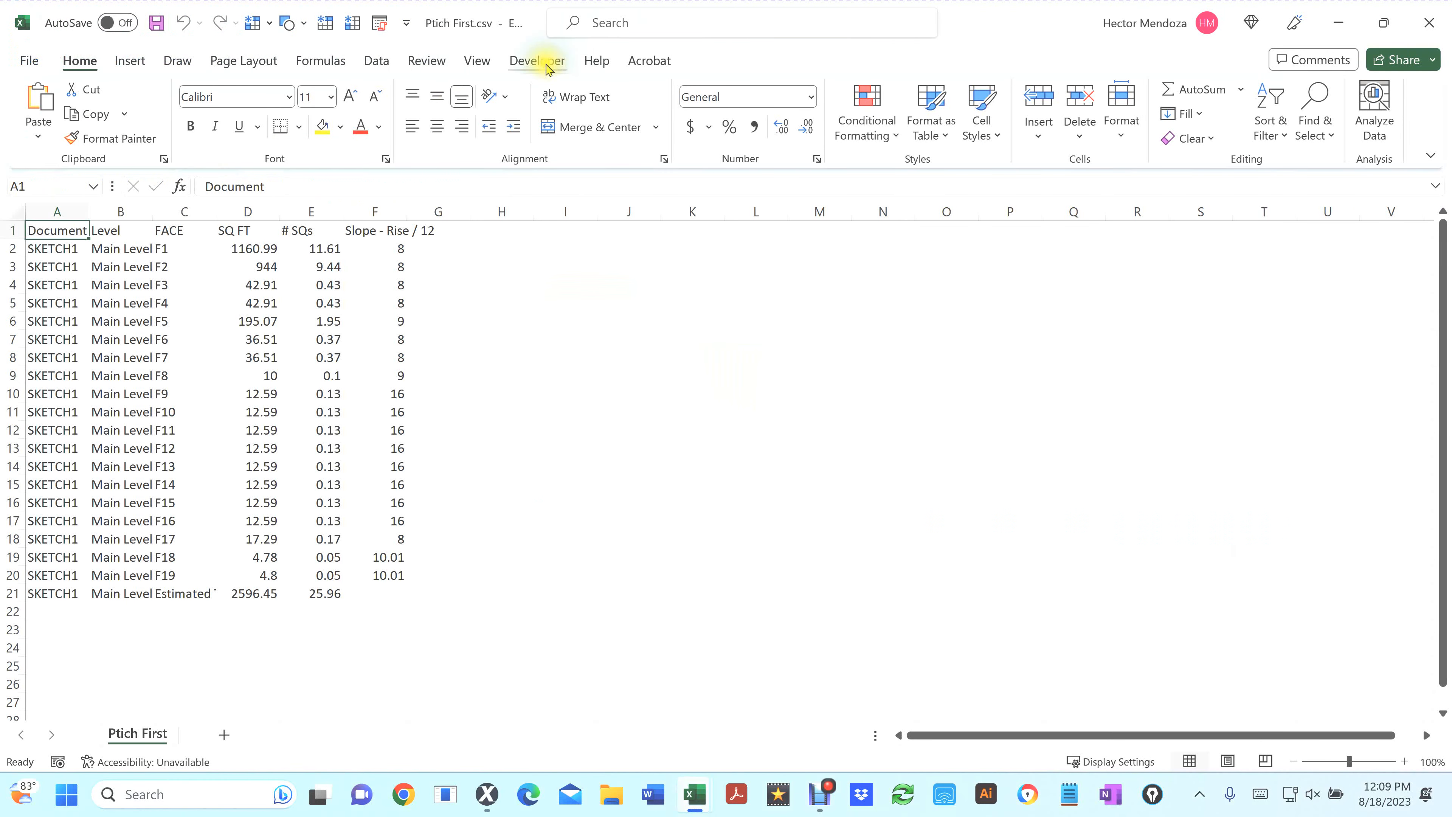
{"action": "left_click", "coordinate": [541, 61]}
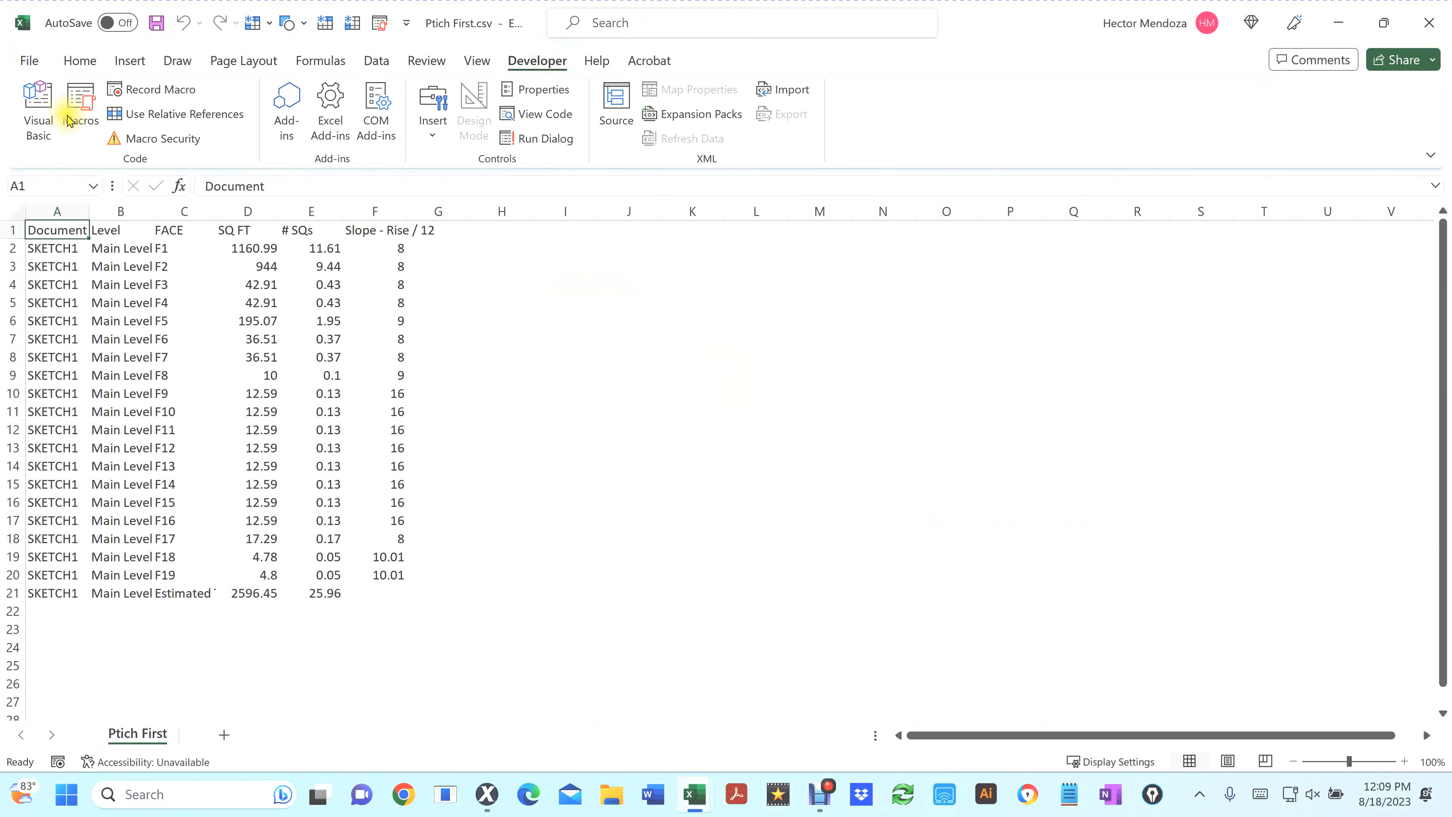
{"action": "left_click", "coordinate": [80, 103]}
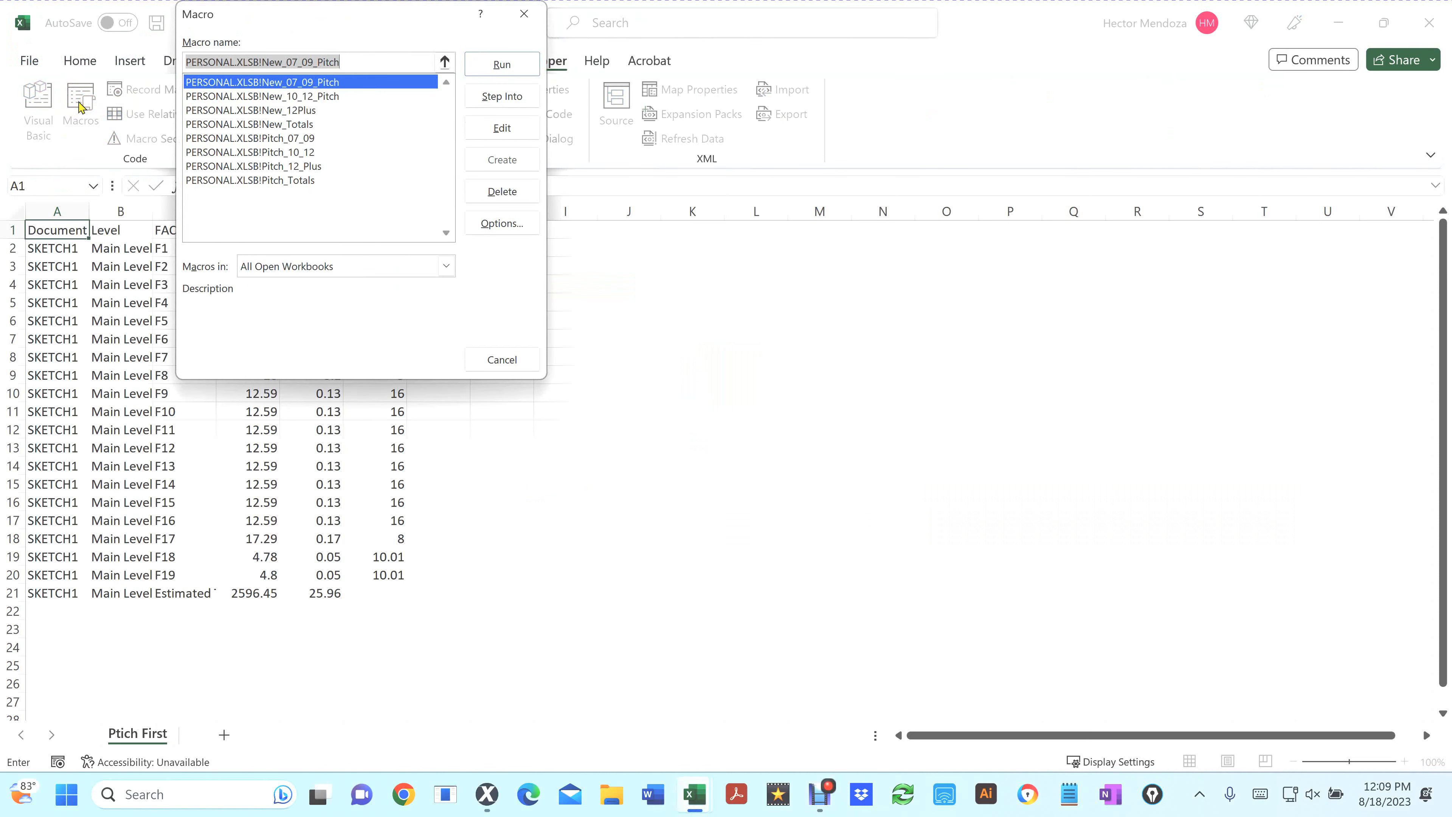
{"action": "left_click", "coordinate": [301, 111]}
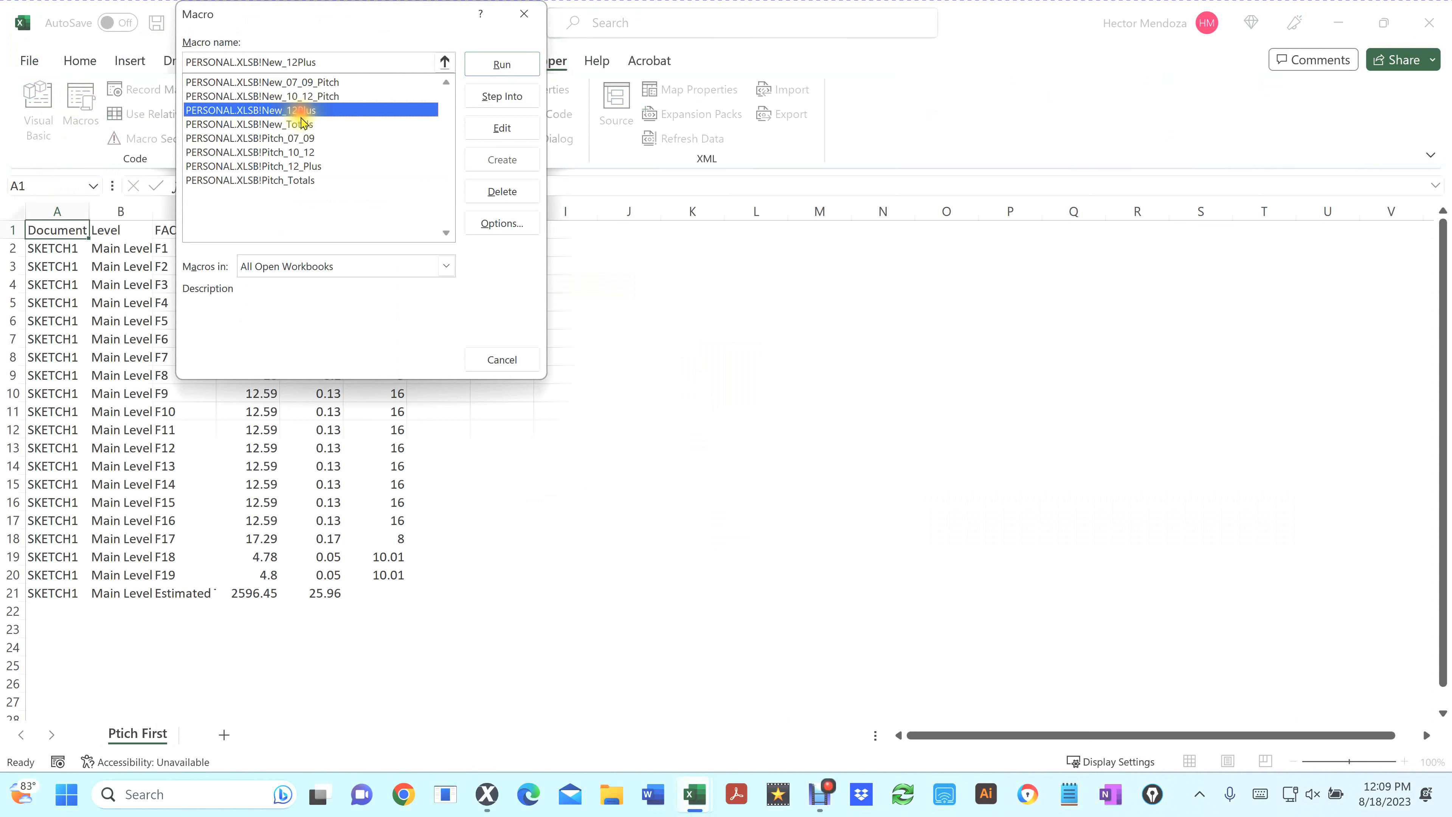
{"action": "key", "text": "Return"}
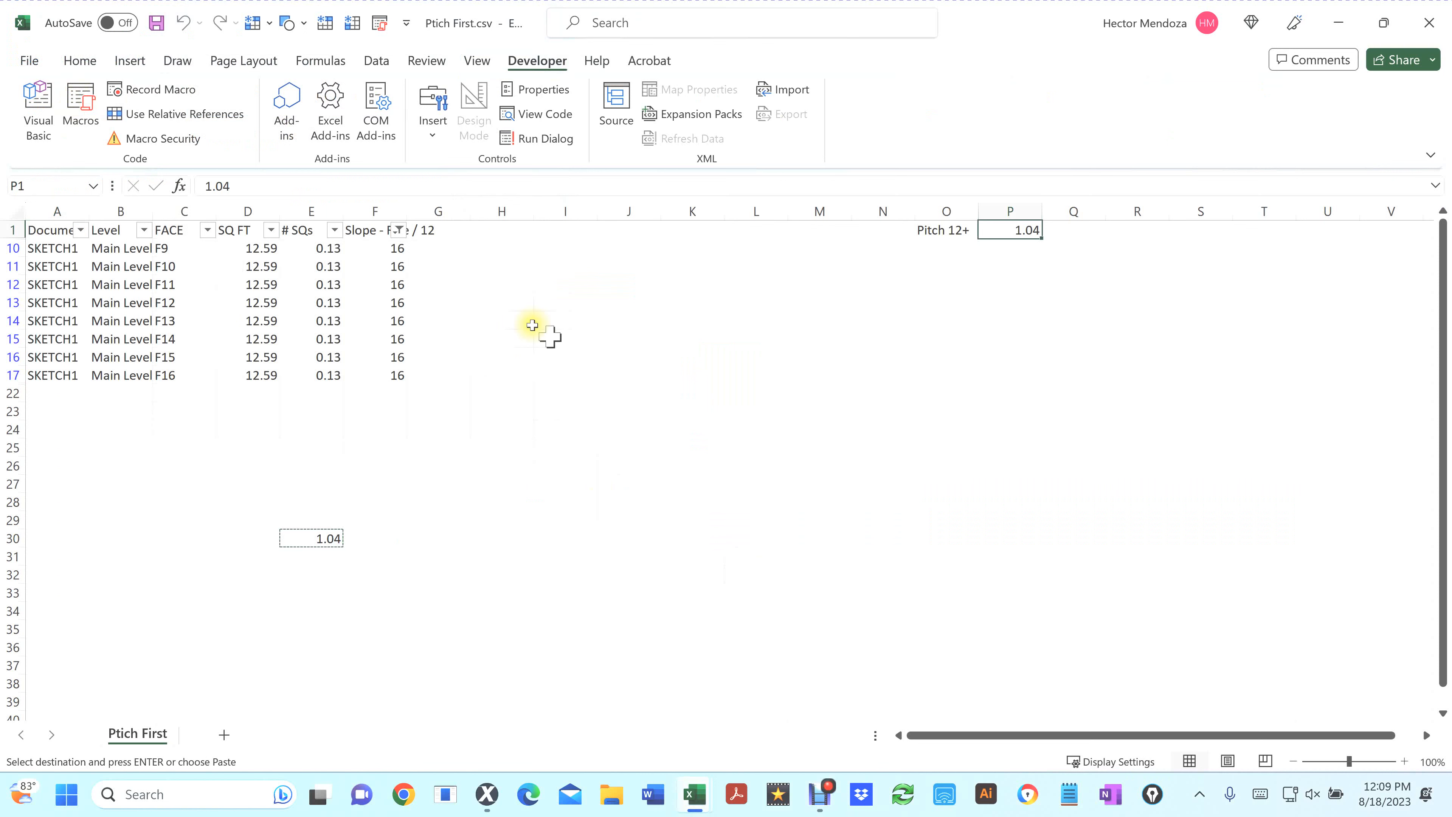
{"action": "left_click", "coordinate": [398, 230]}
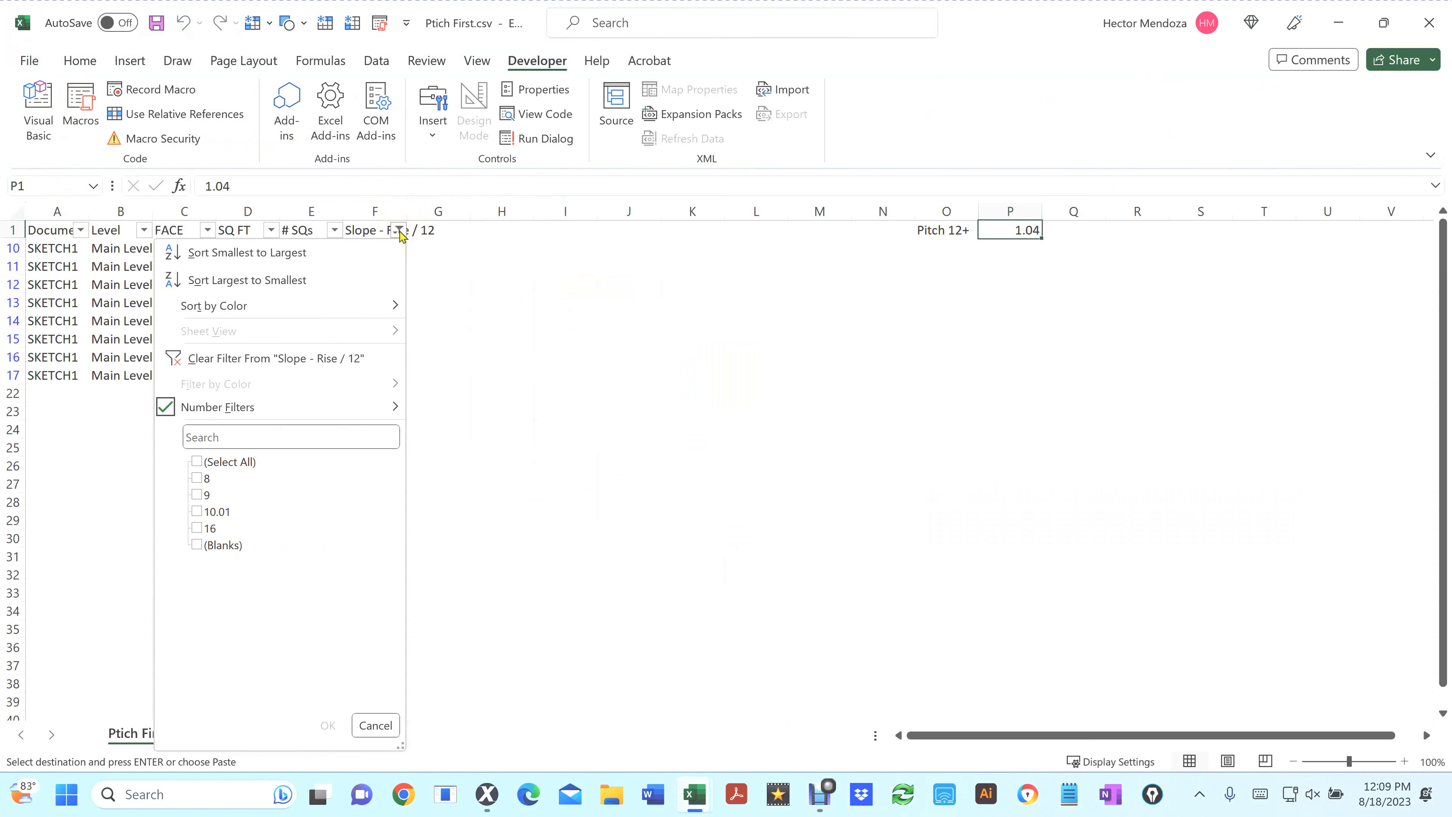
{"action": "left_click", "coordinate": [198, 480]}
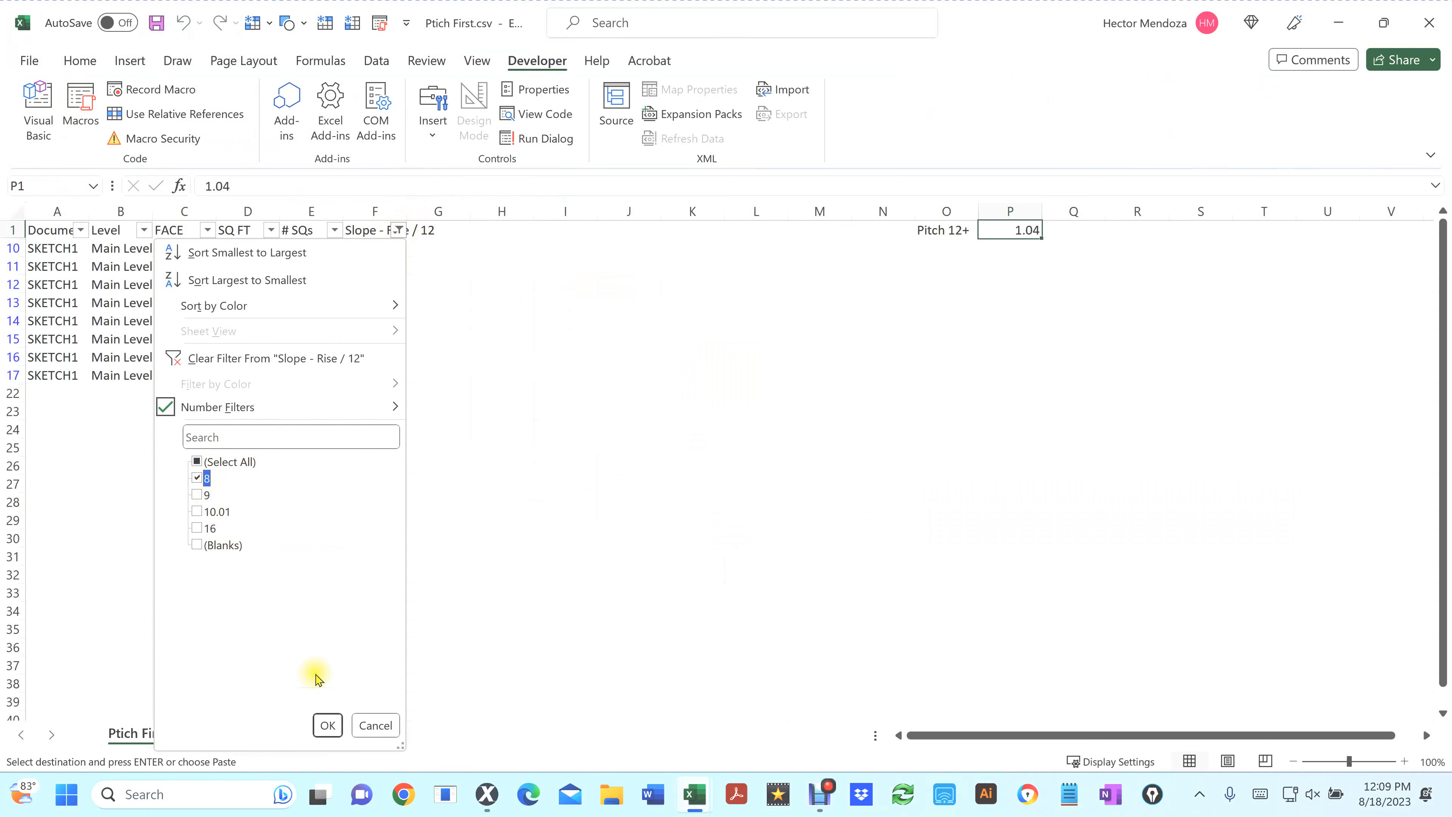
{"action": "left_click", "coordinate": [375, 725]}
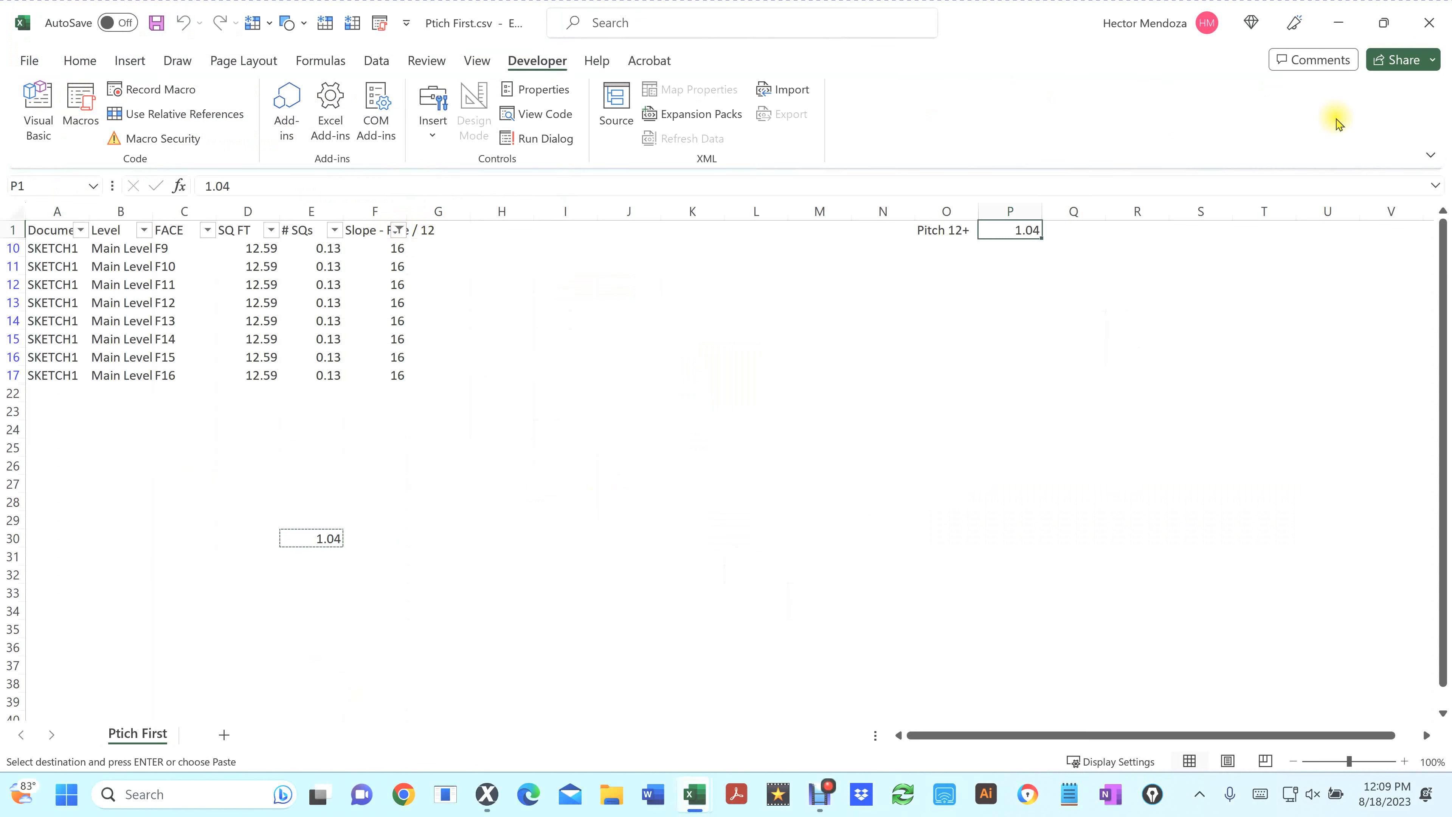
Close Ptich First.csv without saving the changes
{"action": "left_click", "coordinate": [1430, 22]}
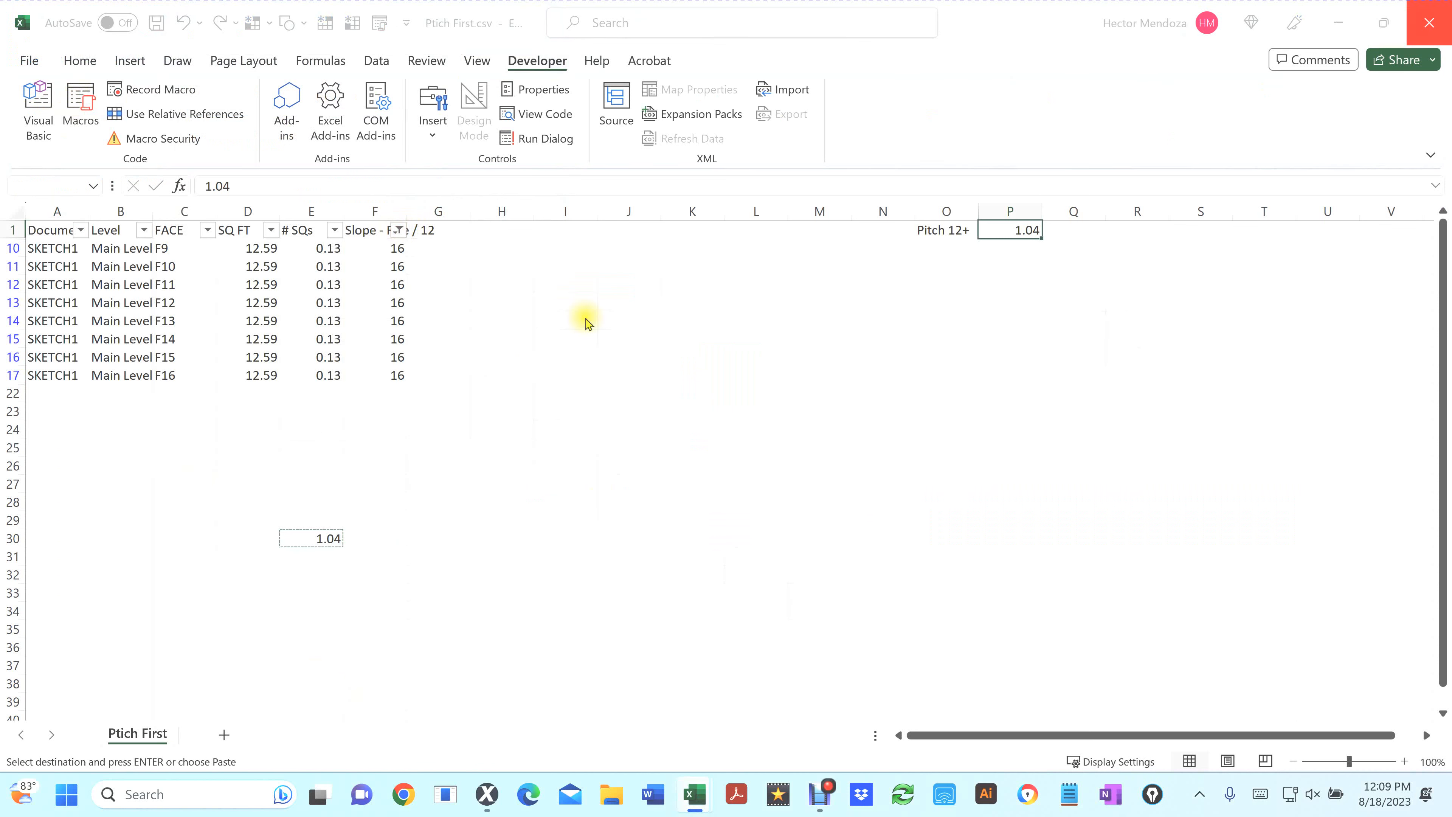
{"action": "left_click", "coordinate": [733, 418]}
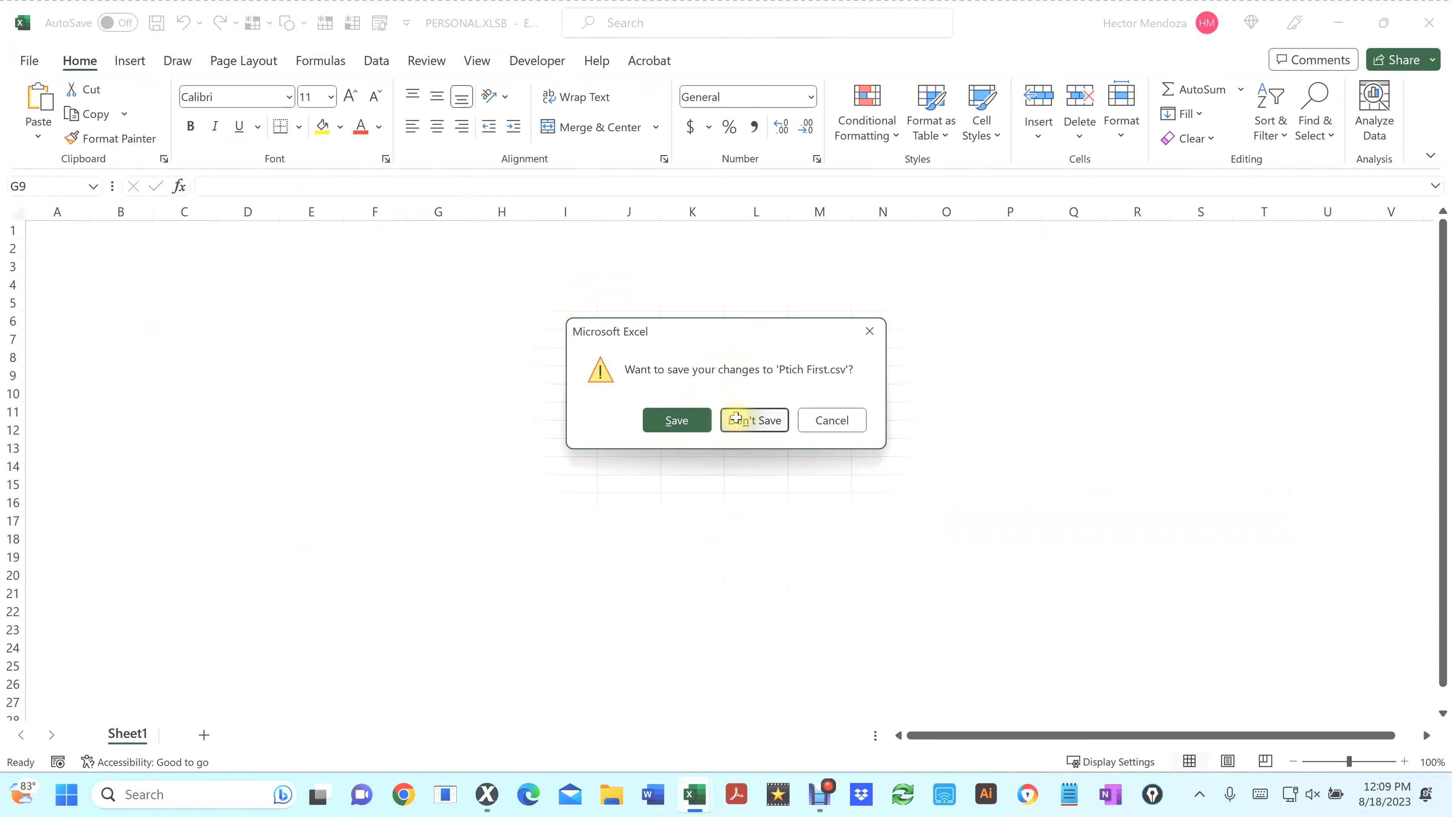
{"action": "left_click", "coordinate": [735, 418]}
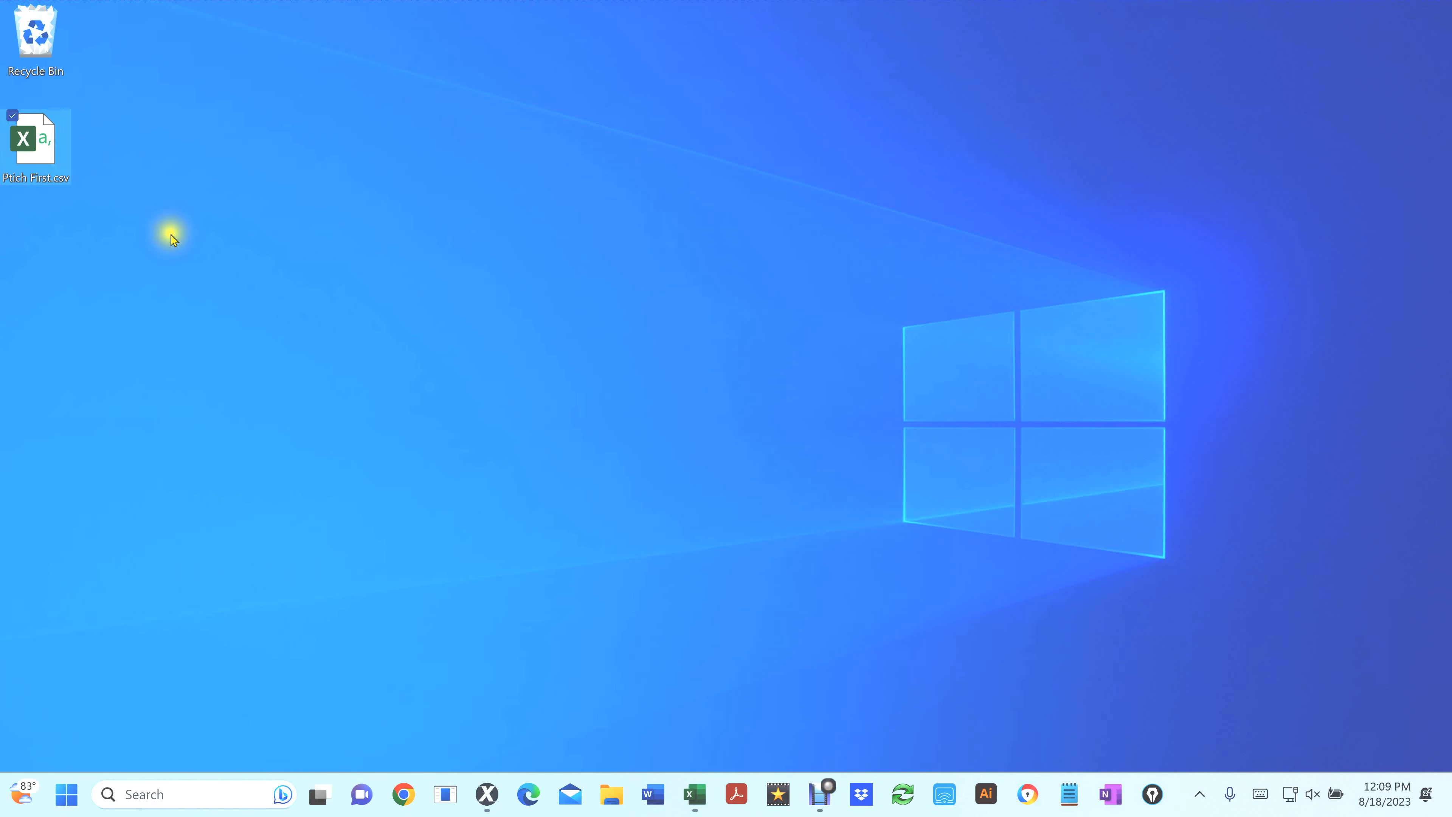
Reopen Ptich First.csv from the desktop and run the New_Totals macro
{"action": "double_click", "coordinate": [48, 154]}
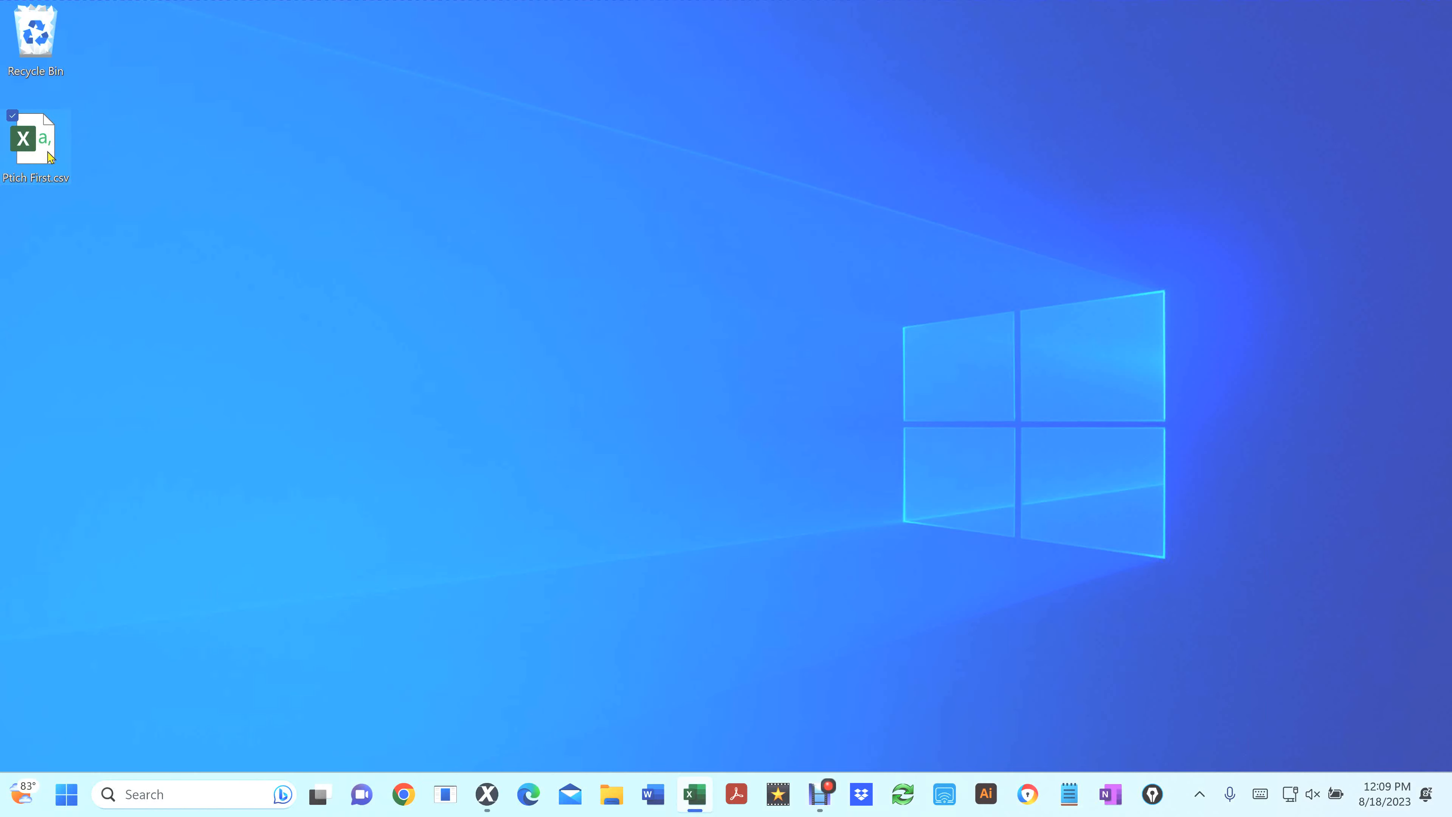
{"action": "double_click", "coordinate": [47, 151]}
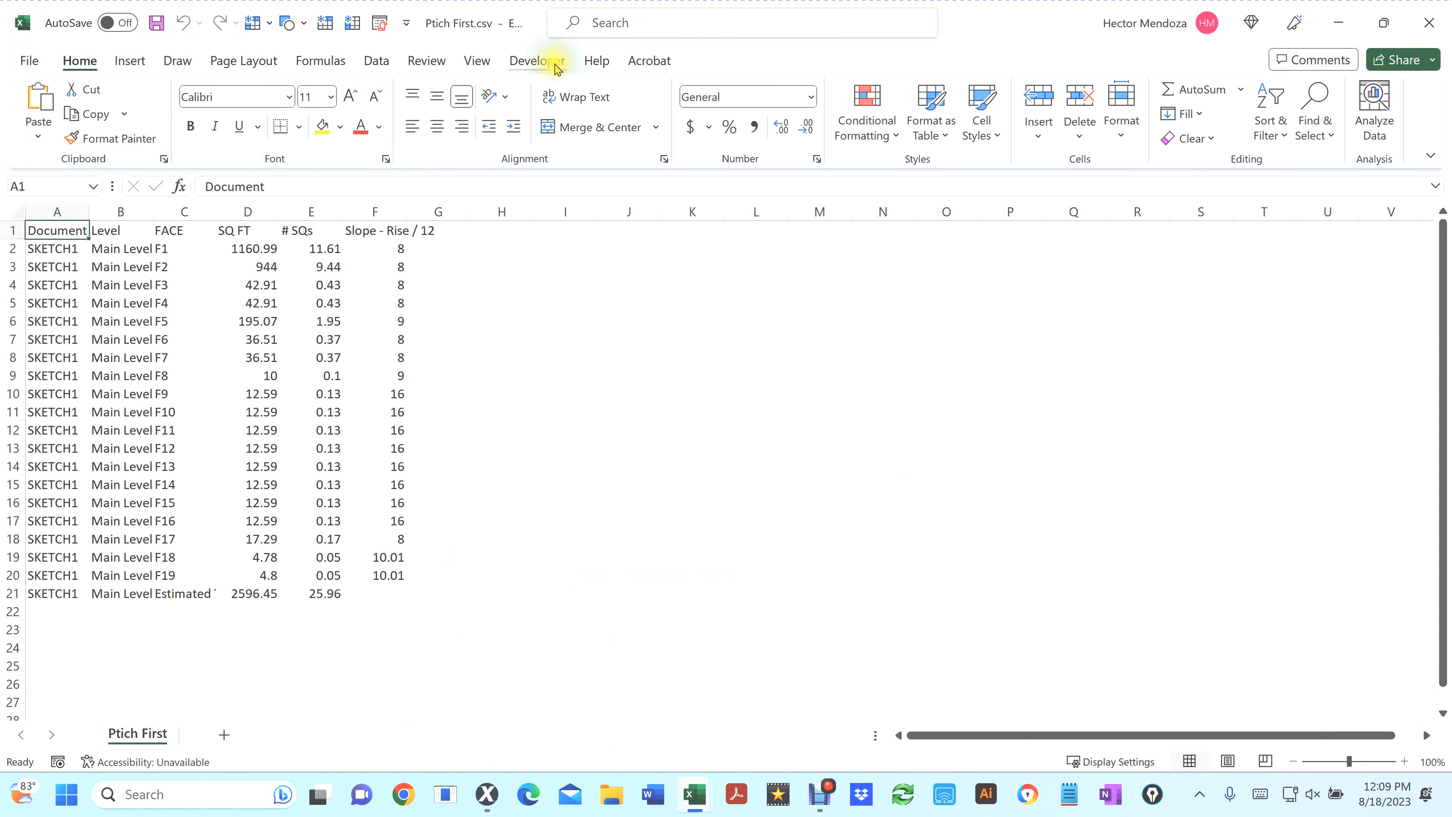
{"action": "left_click", "coordinate": [543, 60]}
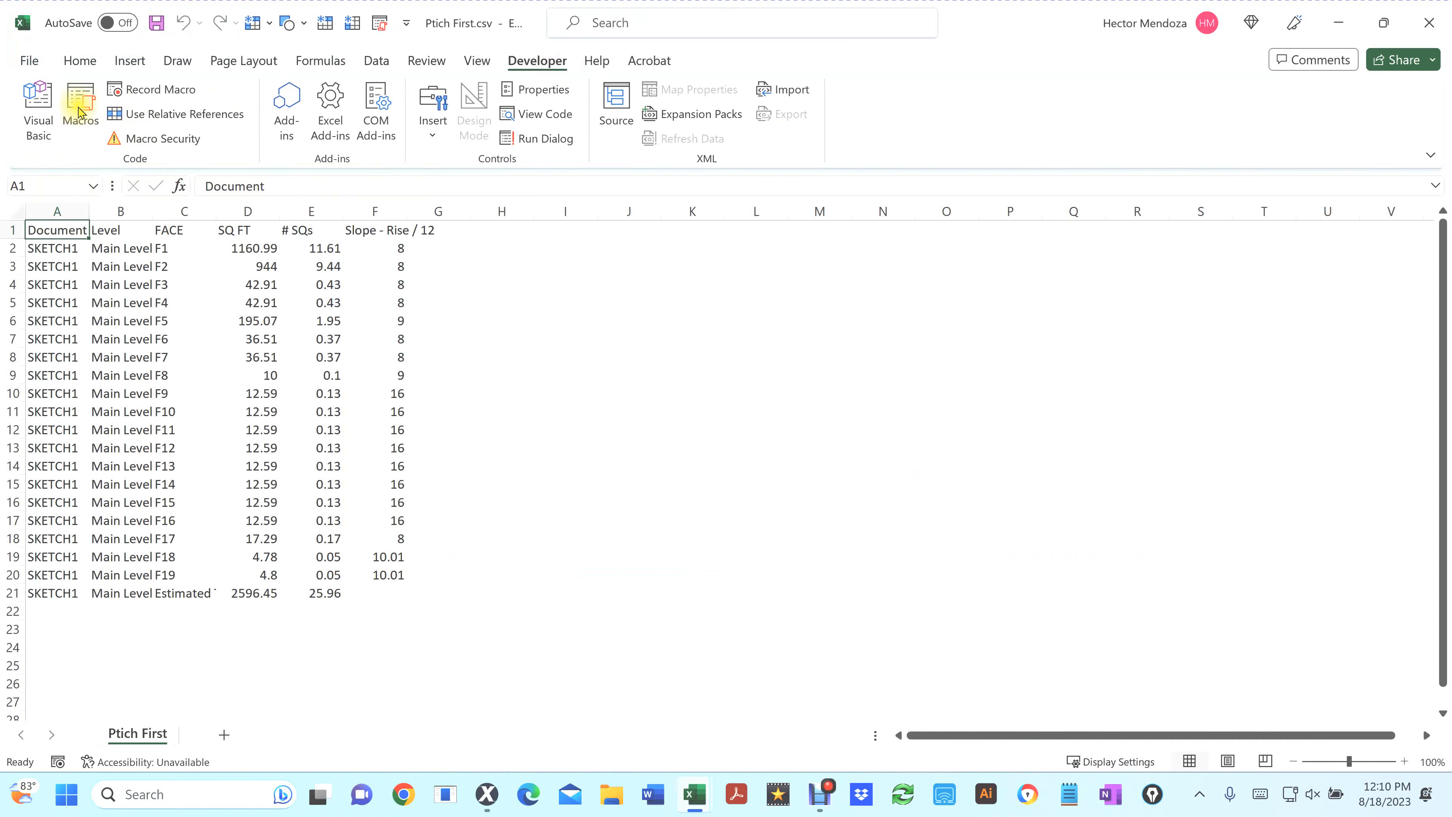
{"action": "left_click", "coordinate": [81, 106]}
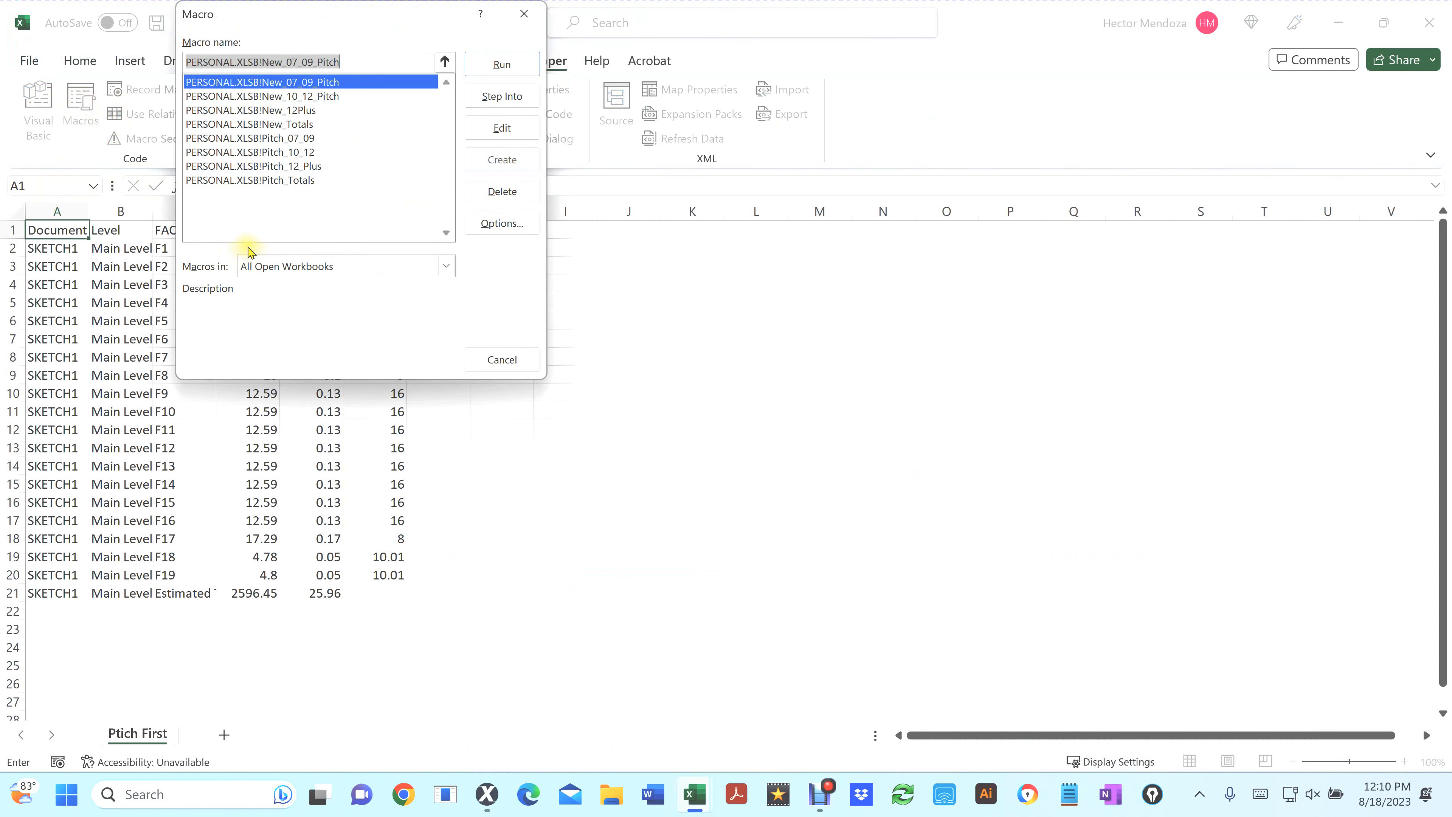
{"action": "left_click", "coordinate": [293, 124]}
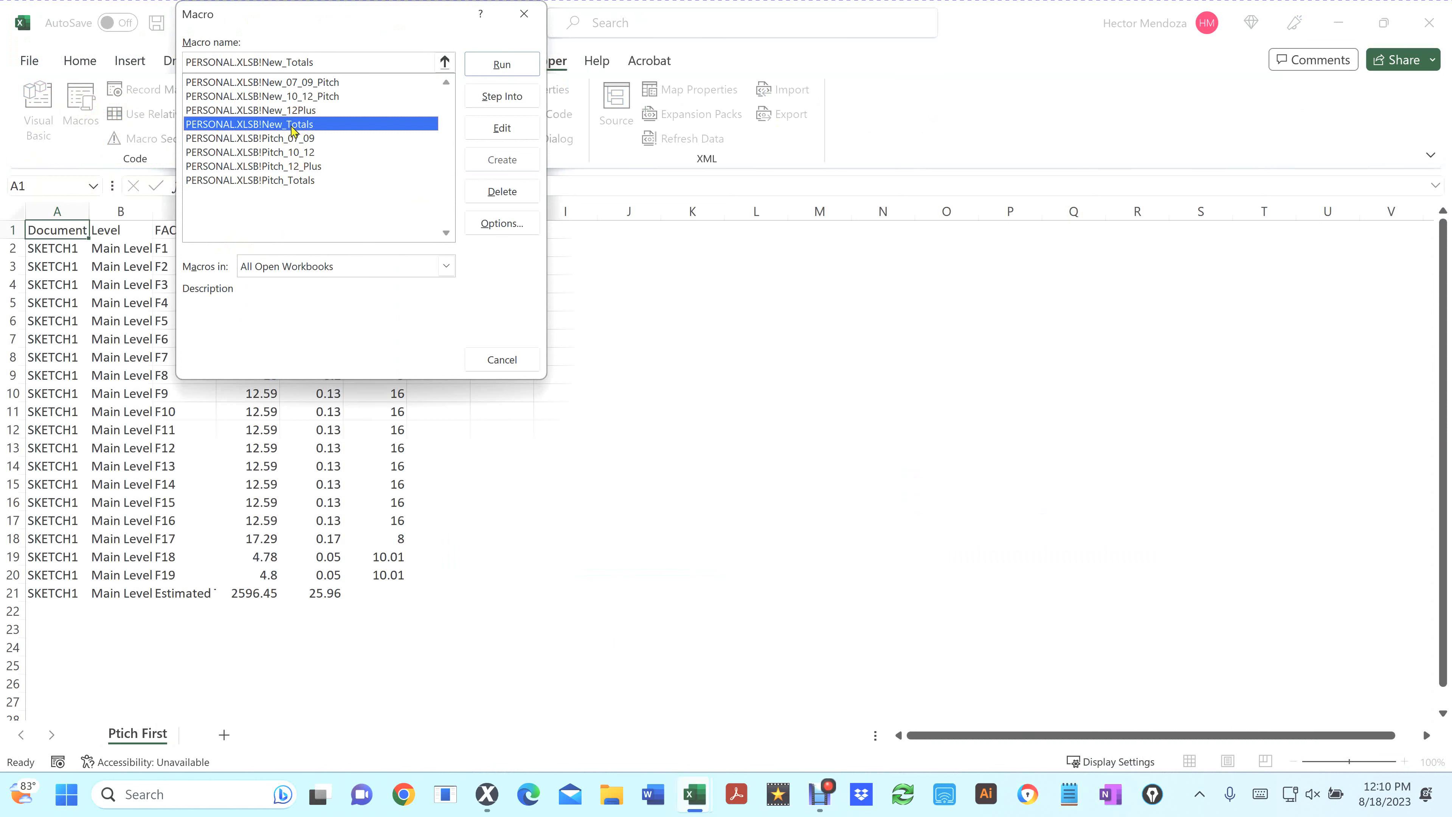
{"action": "left_click", "coordinate": [495, 65]}
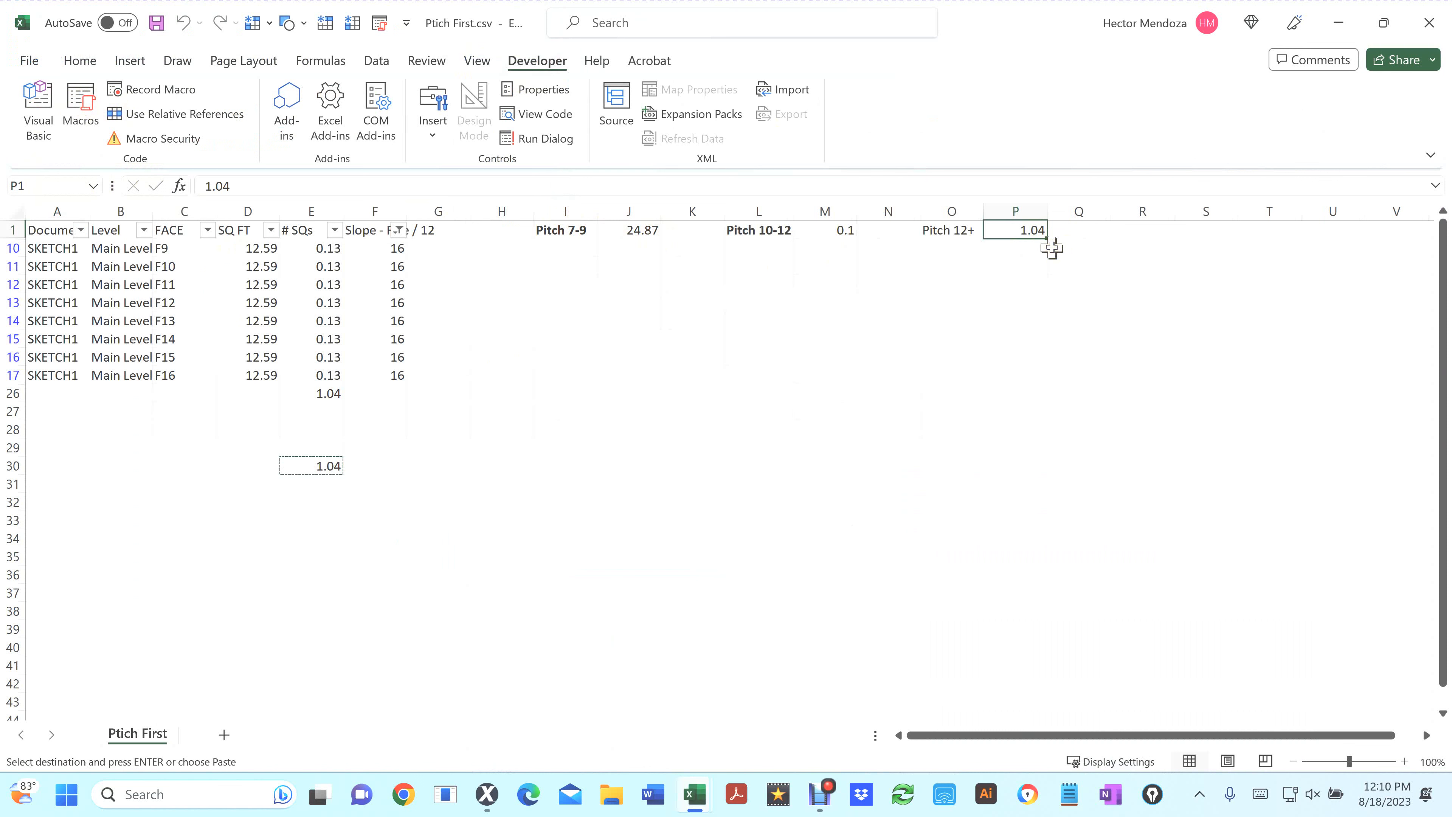
Close the Ptich First.csv workbook without saving
{"action": "left_click", "coordinate": [954, 232]}
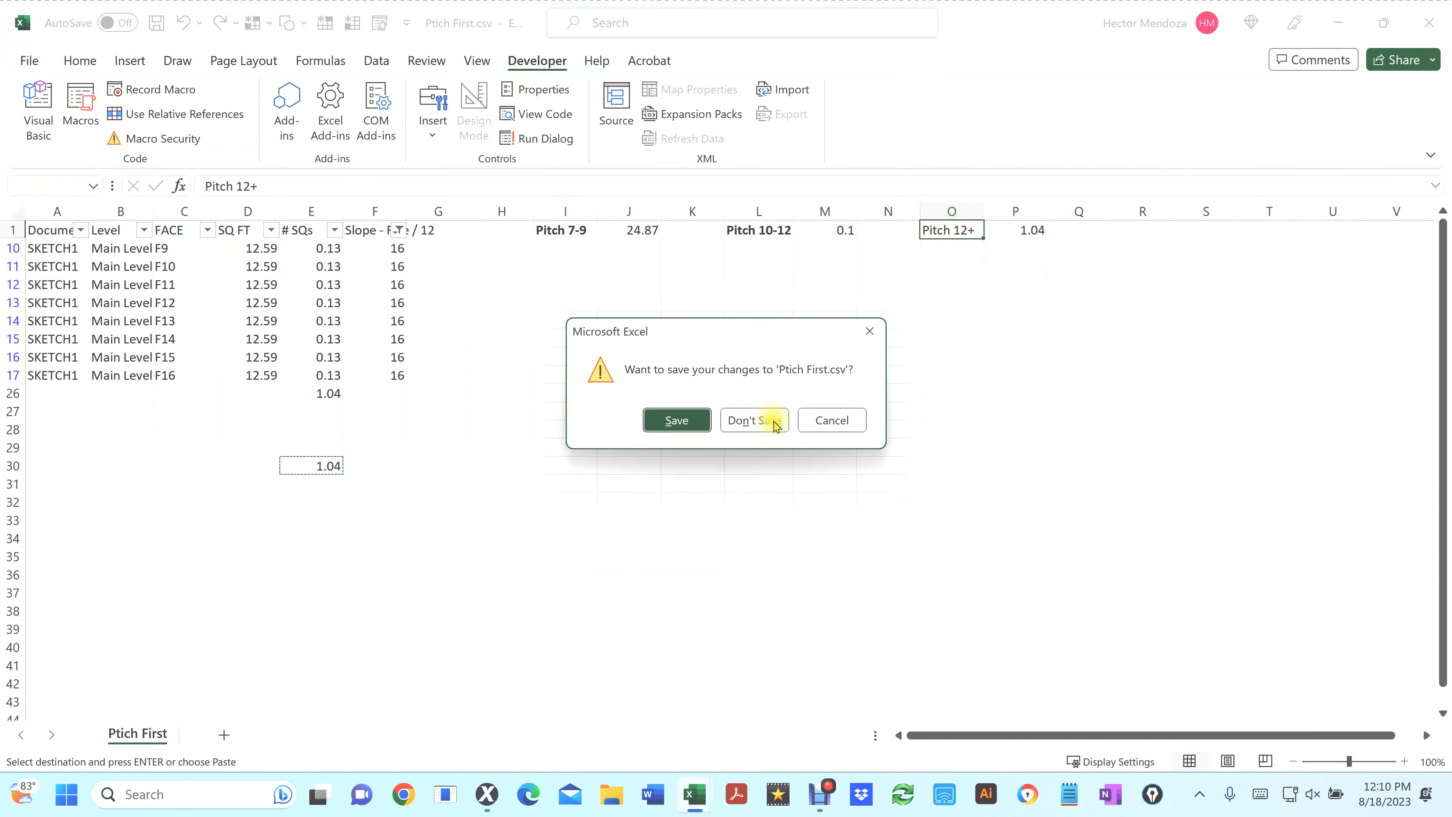
{"action": "left_click", "coordinate": [775, 426]}
{"action": "left_click", "coordinate": [772, 421]}
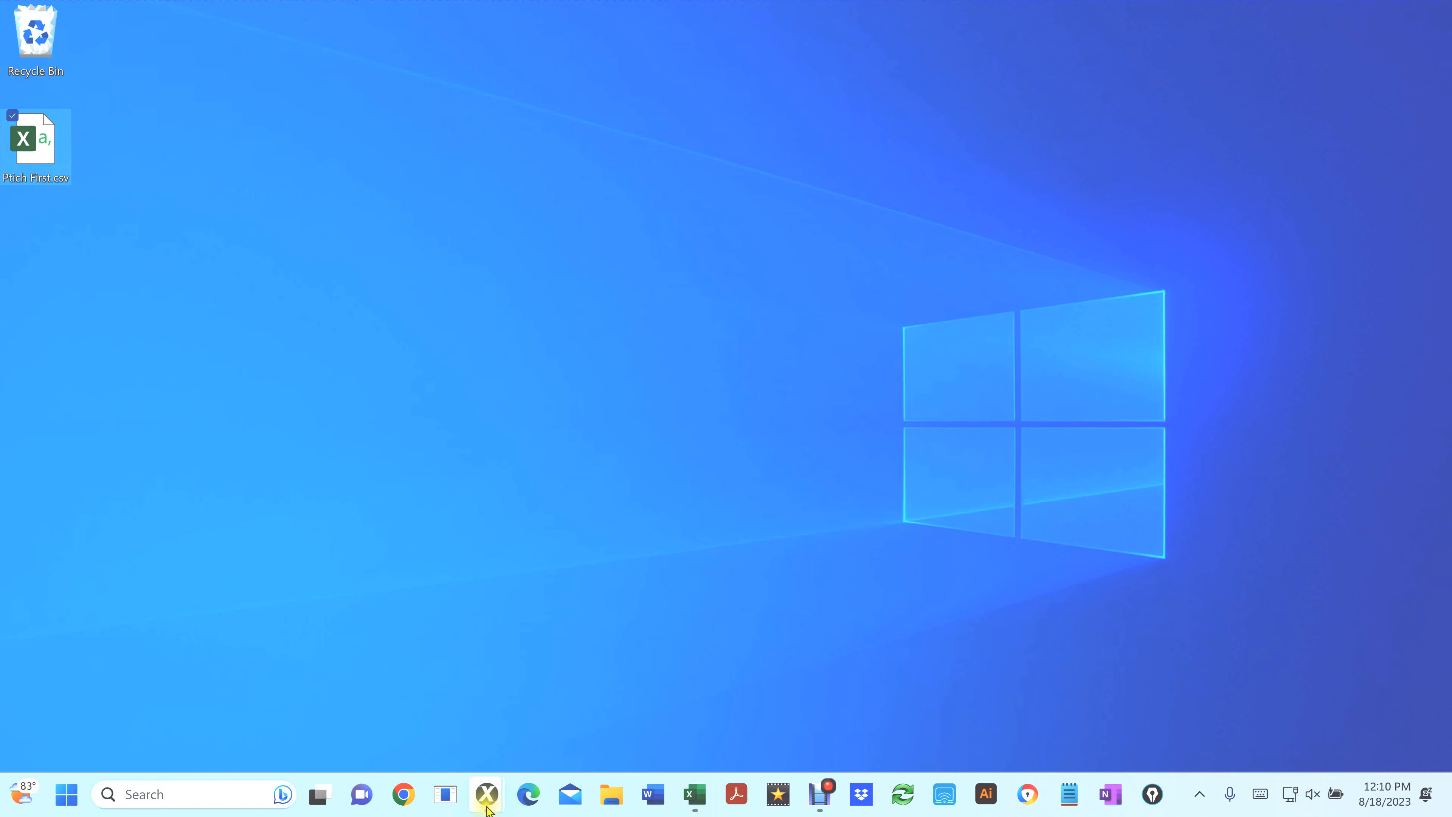
{"action": "mouse_move", "coordinate": [487, 807]}
{"action": "left_click", "coordinate": [546, 698]}
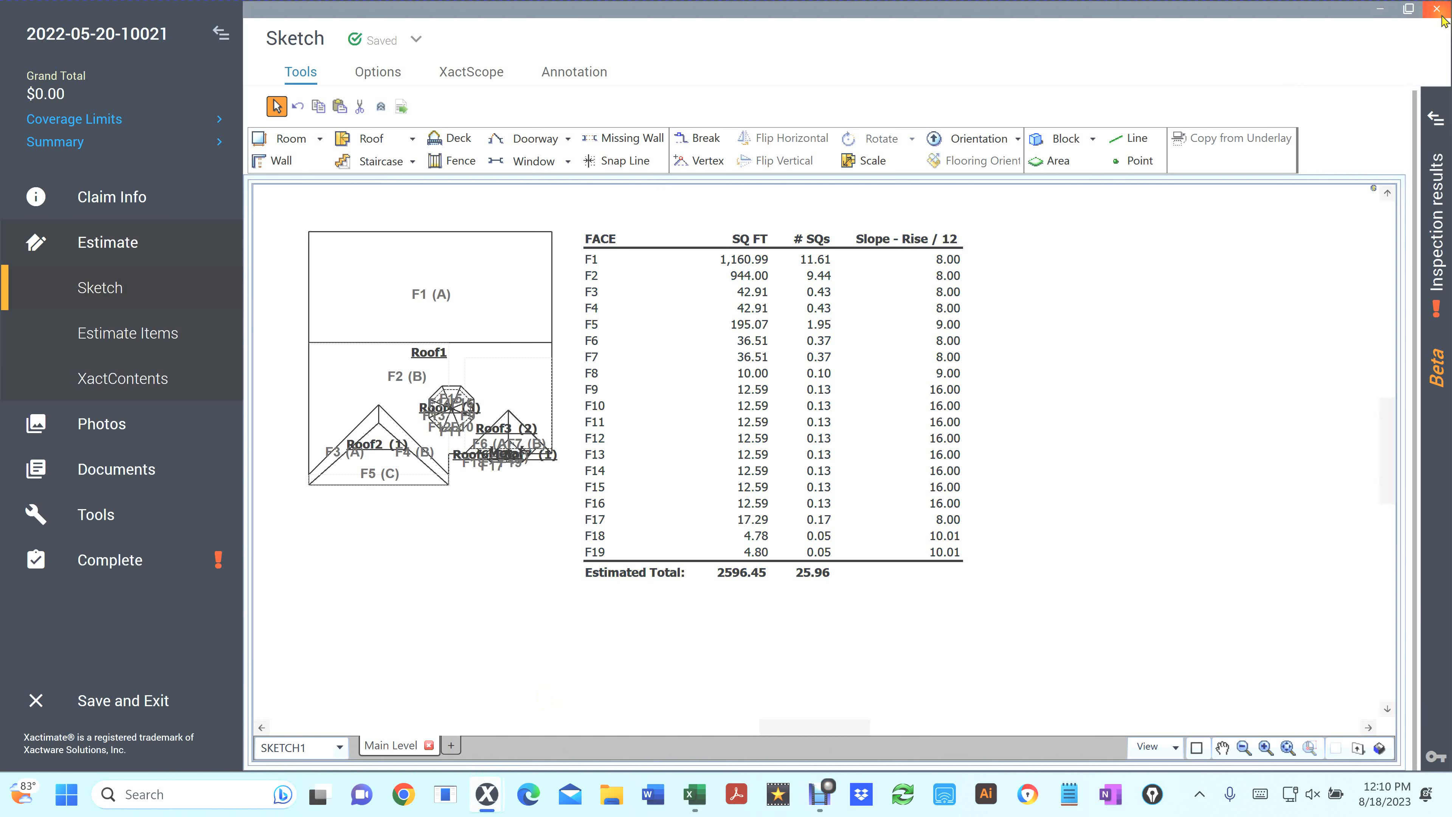
{"action": "left_click", "coordinate": [1425, 13]}
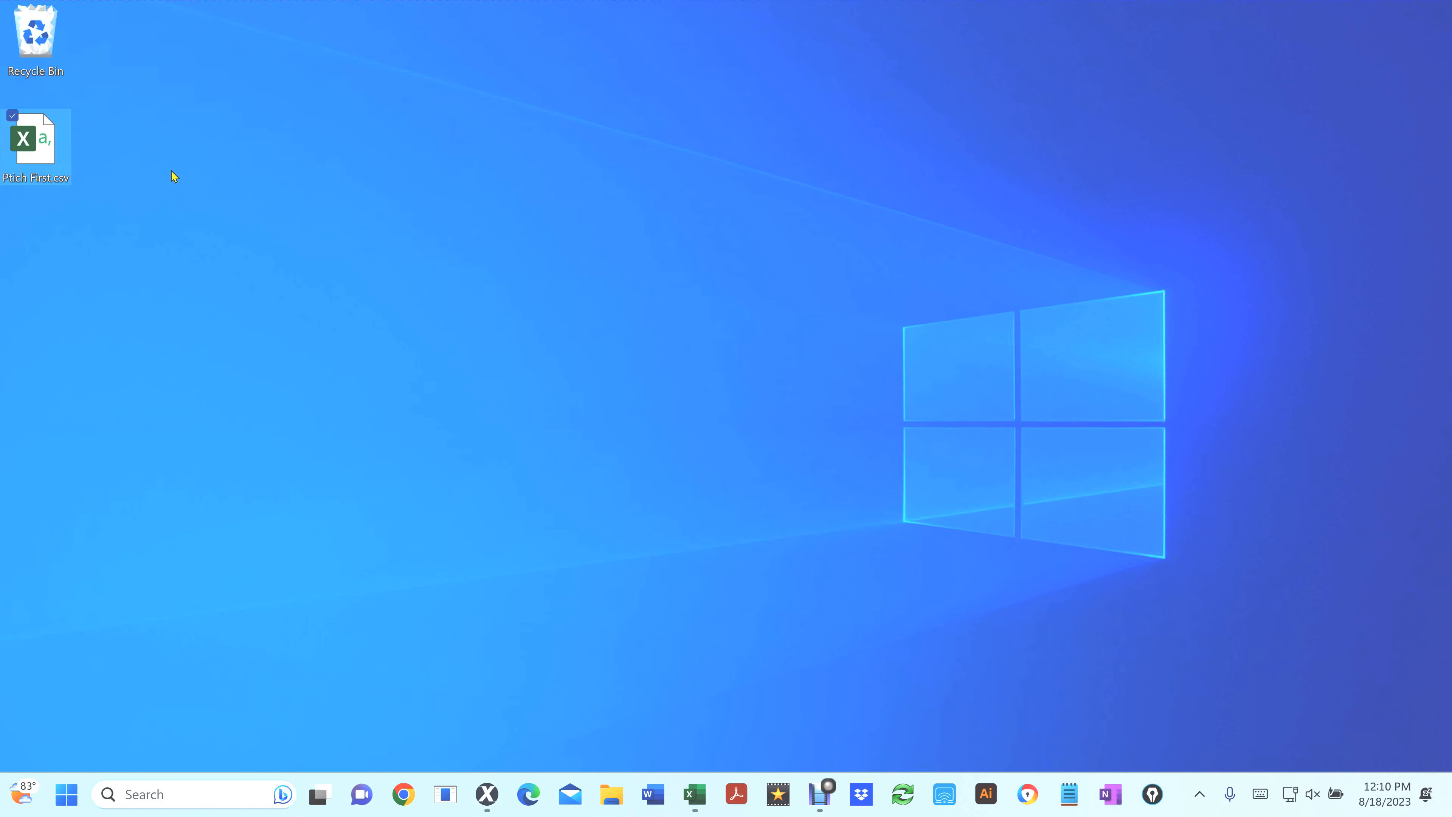
Open the LEVEL_3_DONOTUSE1-1 project from the local projects list
{"action": "left_click", "coordinate": [487, 794]}
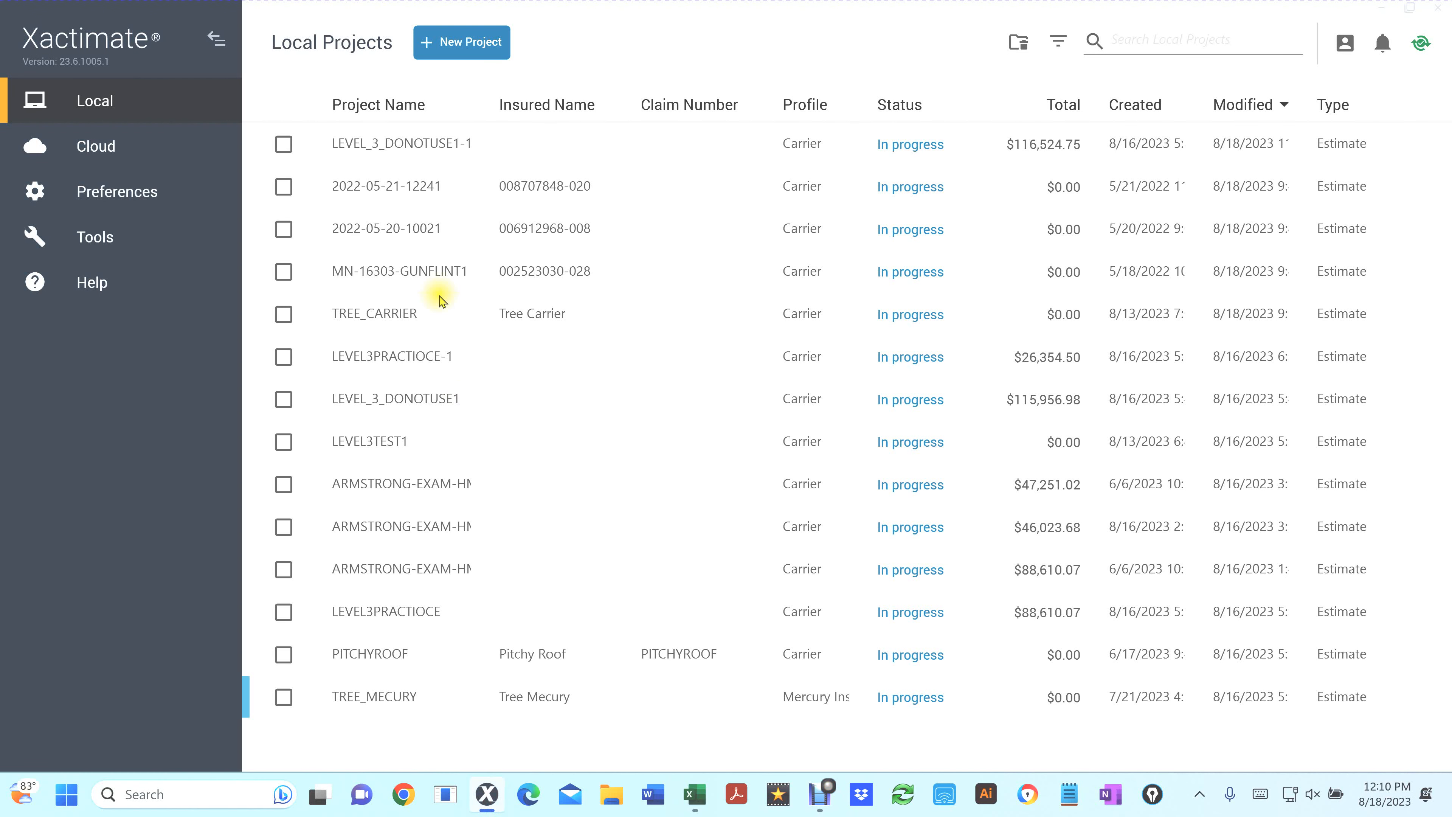
{"action": "left_click", "coordinate": [396, 150]}
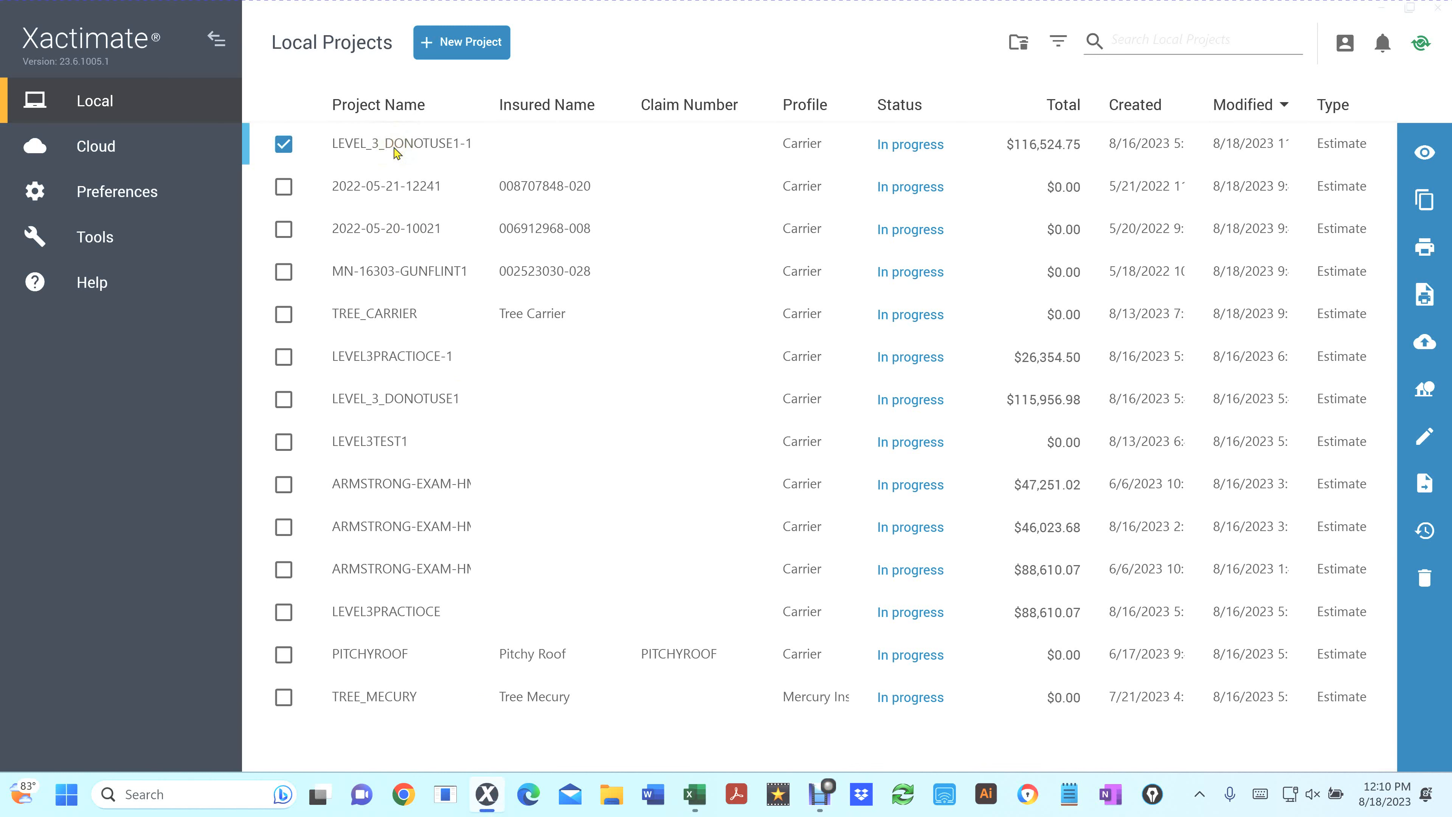
{"action": "double_click", "coordinate": [396, 150]}
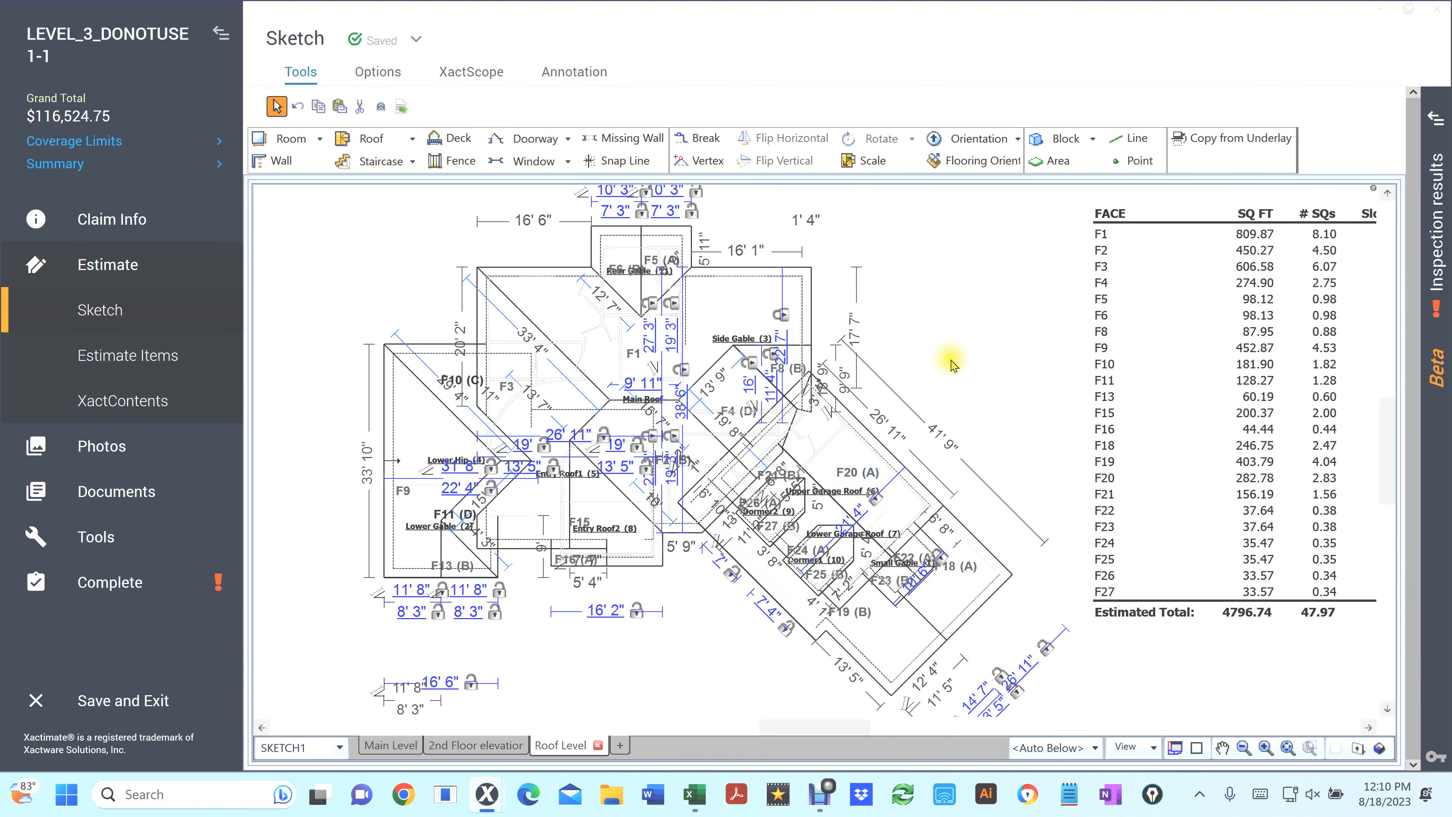
Export the roof annotations to Excel as a spreadsheet named Pitch Second on the desktop
{"action": "left_click", "coordinate": [989, 325]}
{"action": "right_click", "coordinate": [991, 330]}
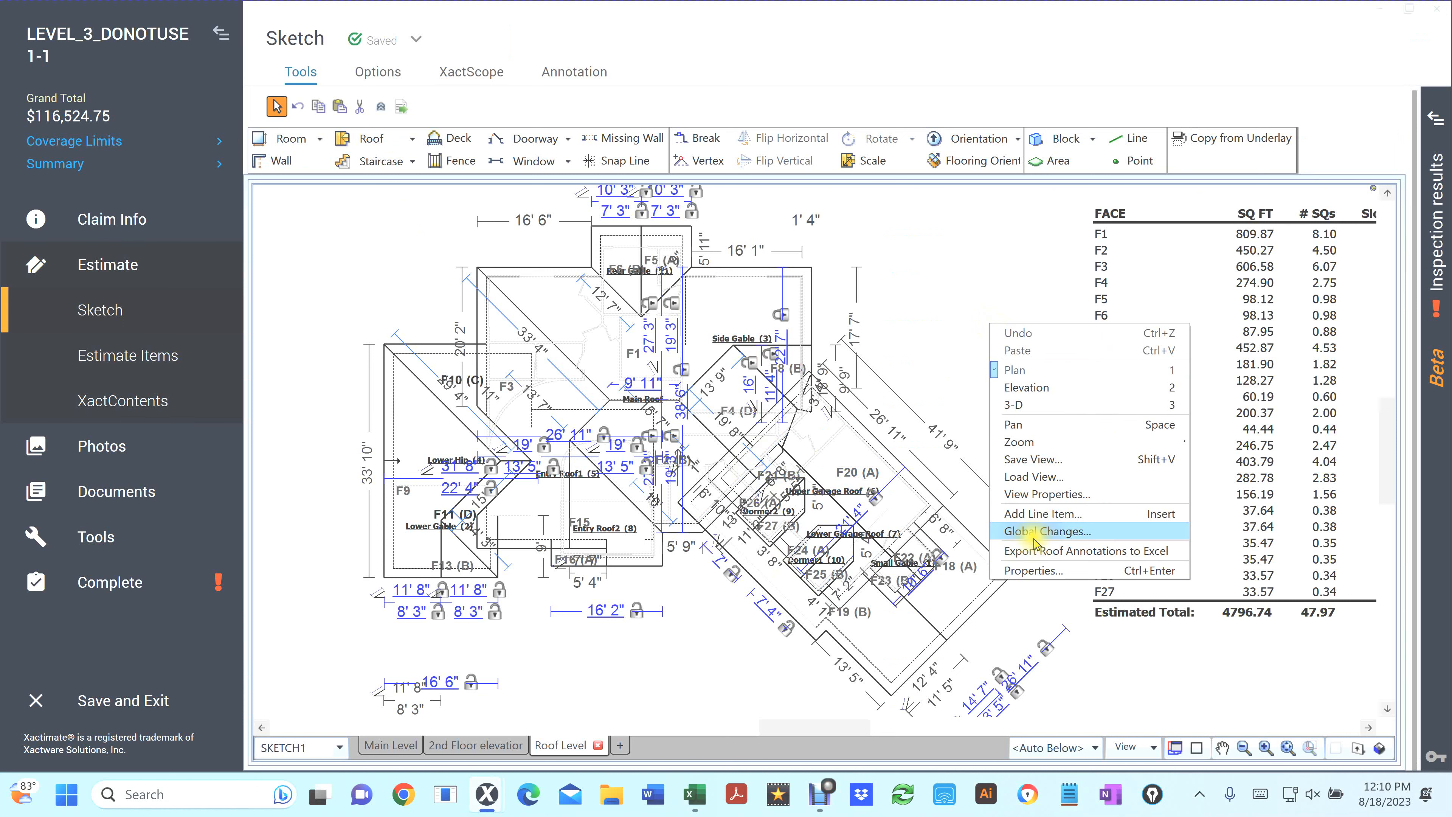
{"action": "left_click", "coordinate": [1038, 552]}
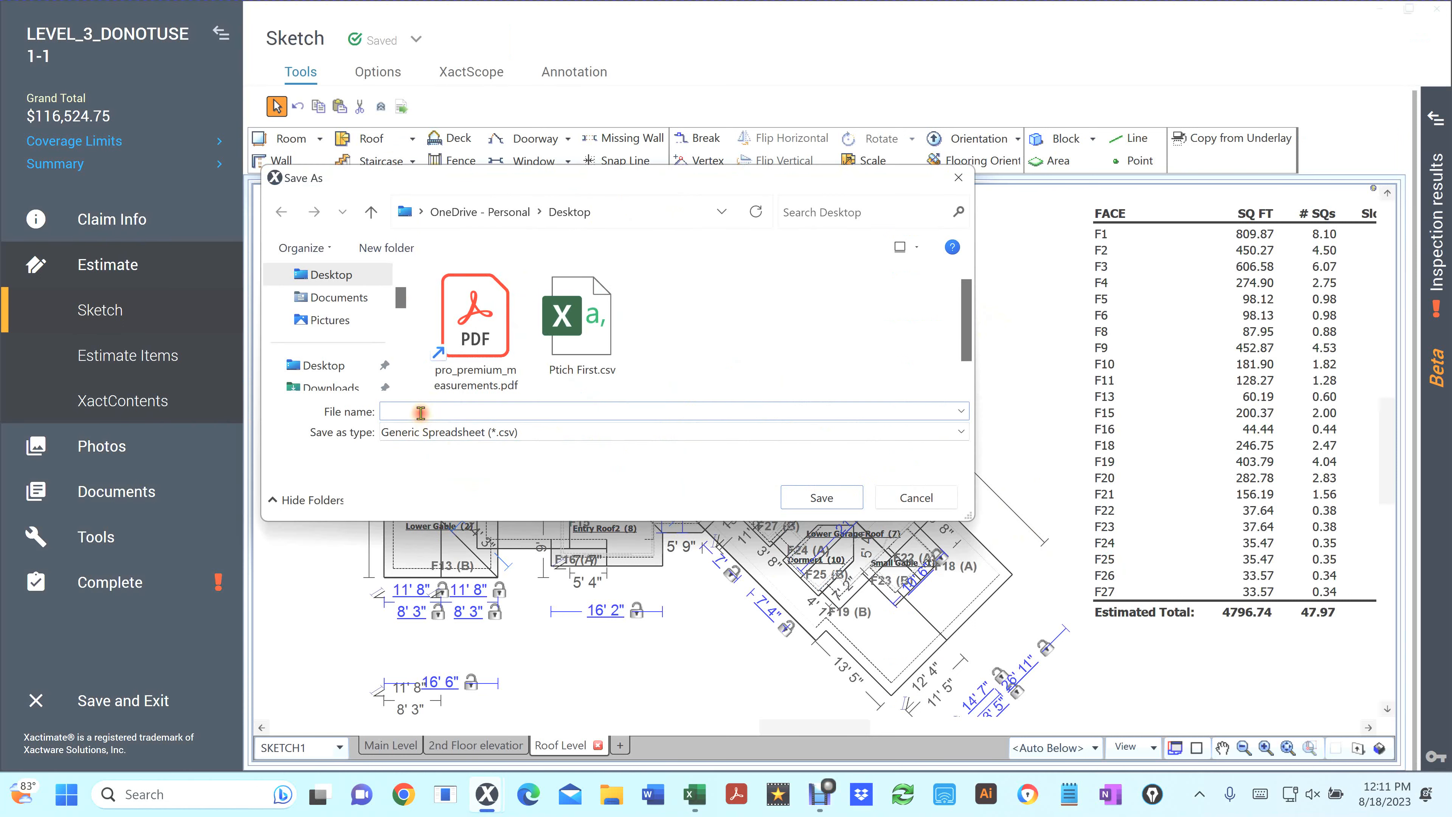
{"action": "type", "text": "Pitch Second"}
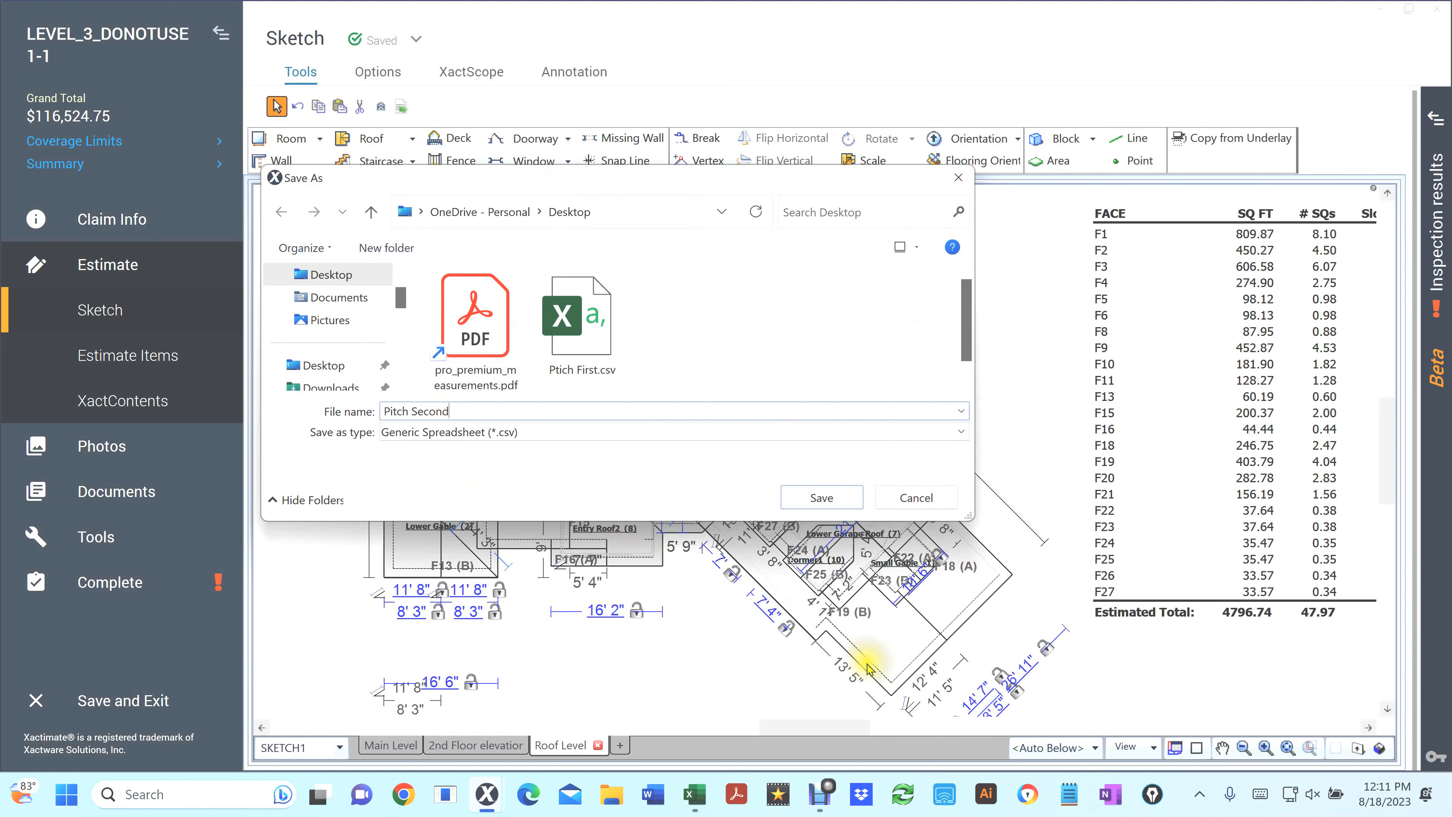
{"action": "left_click", "coordinate": [821, 498]}
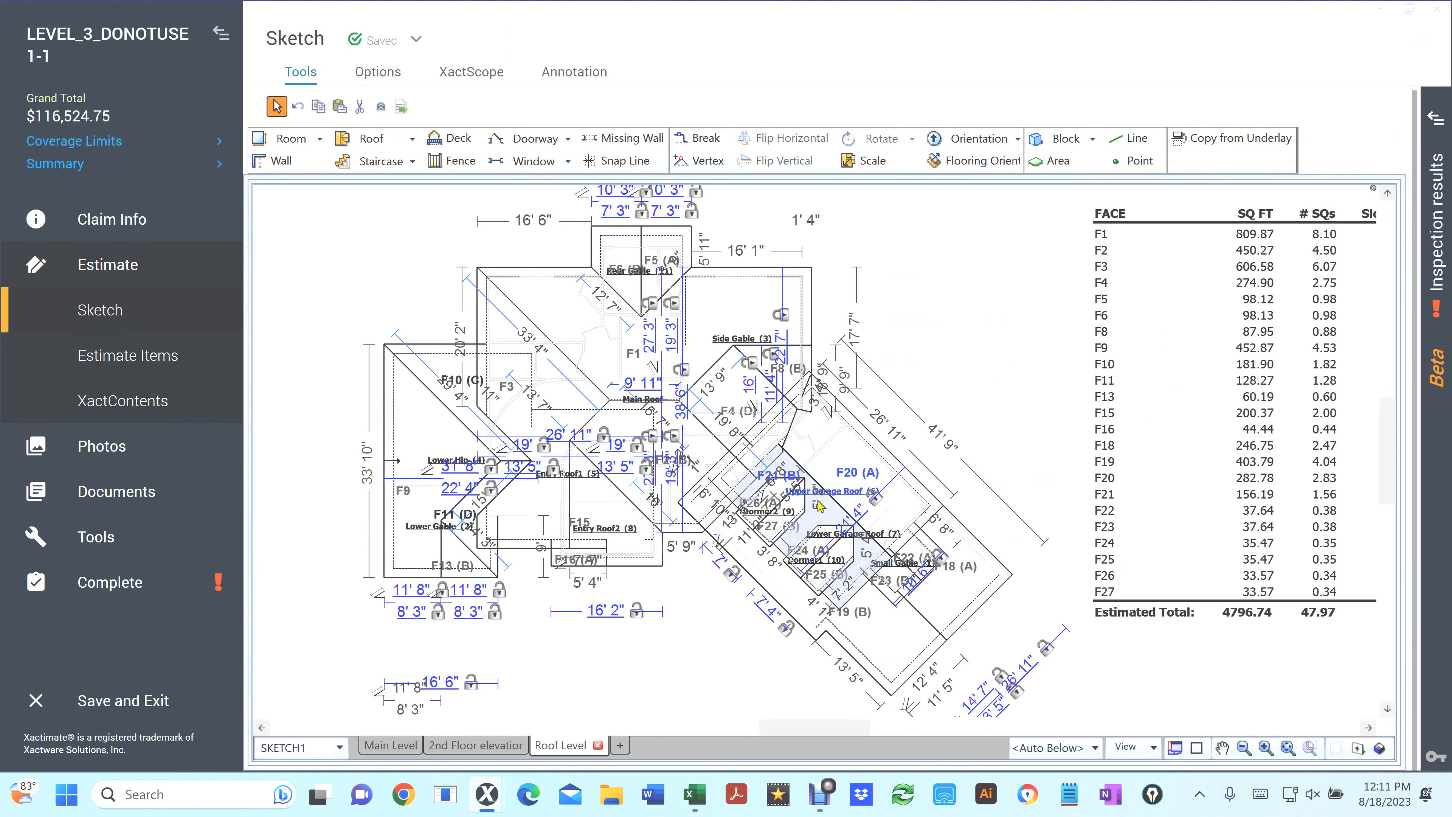
Open Pitch Second.csv from the desktop and run the New_Totals macro
{"action": "key", "text": "super+d"}
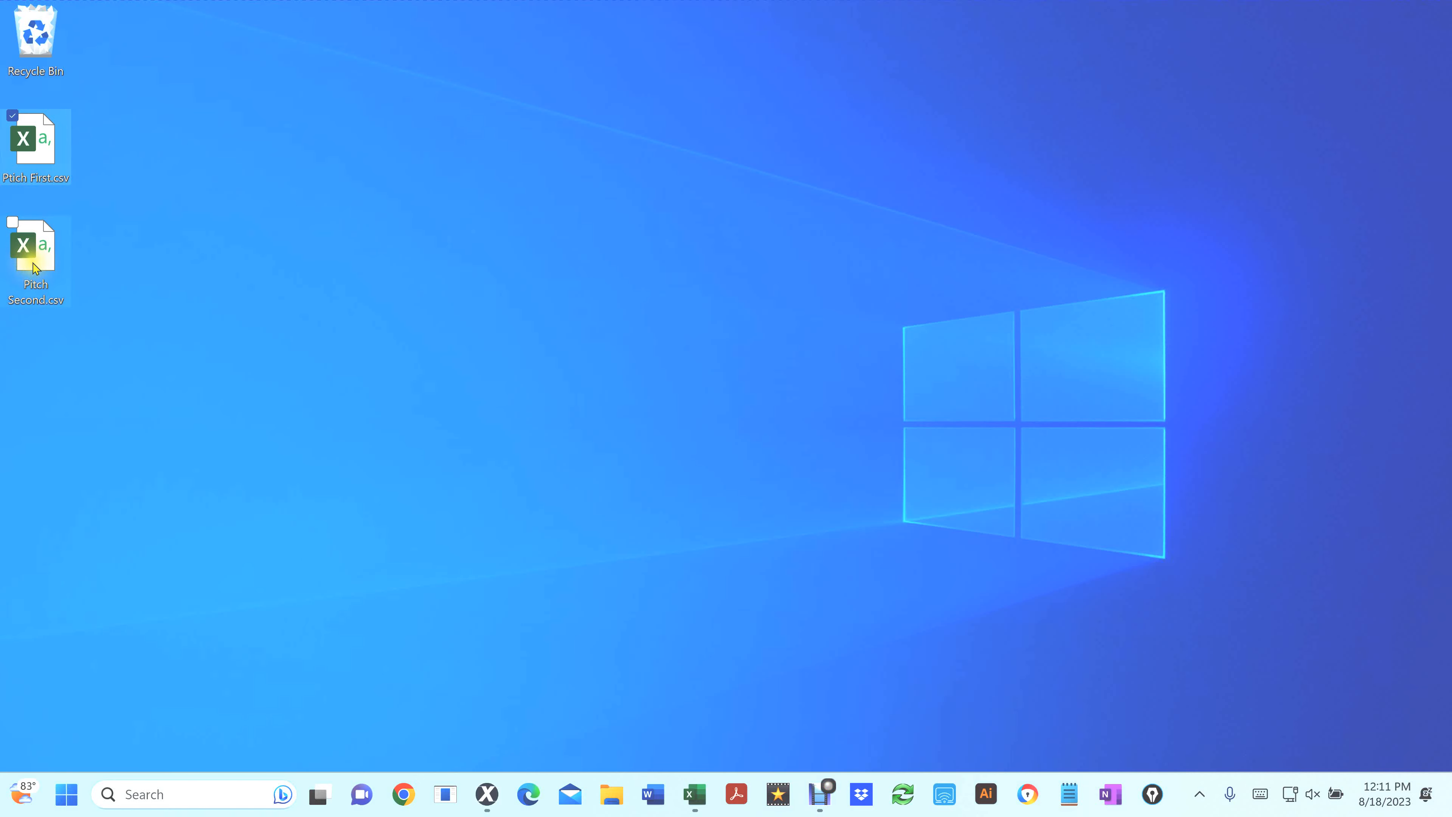
{"action": "double_click", "coordinate": [27, 278]}
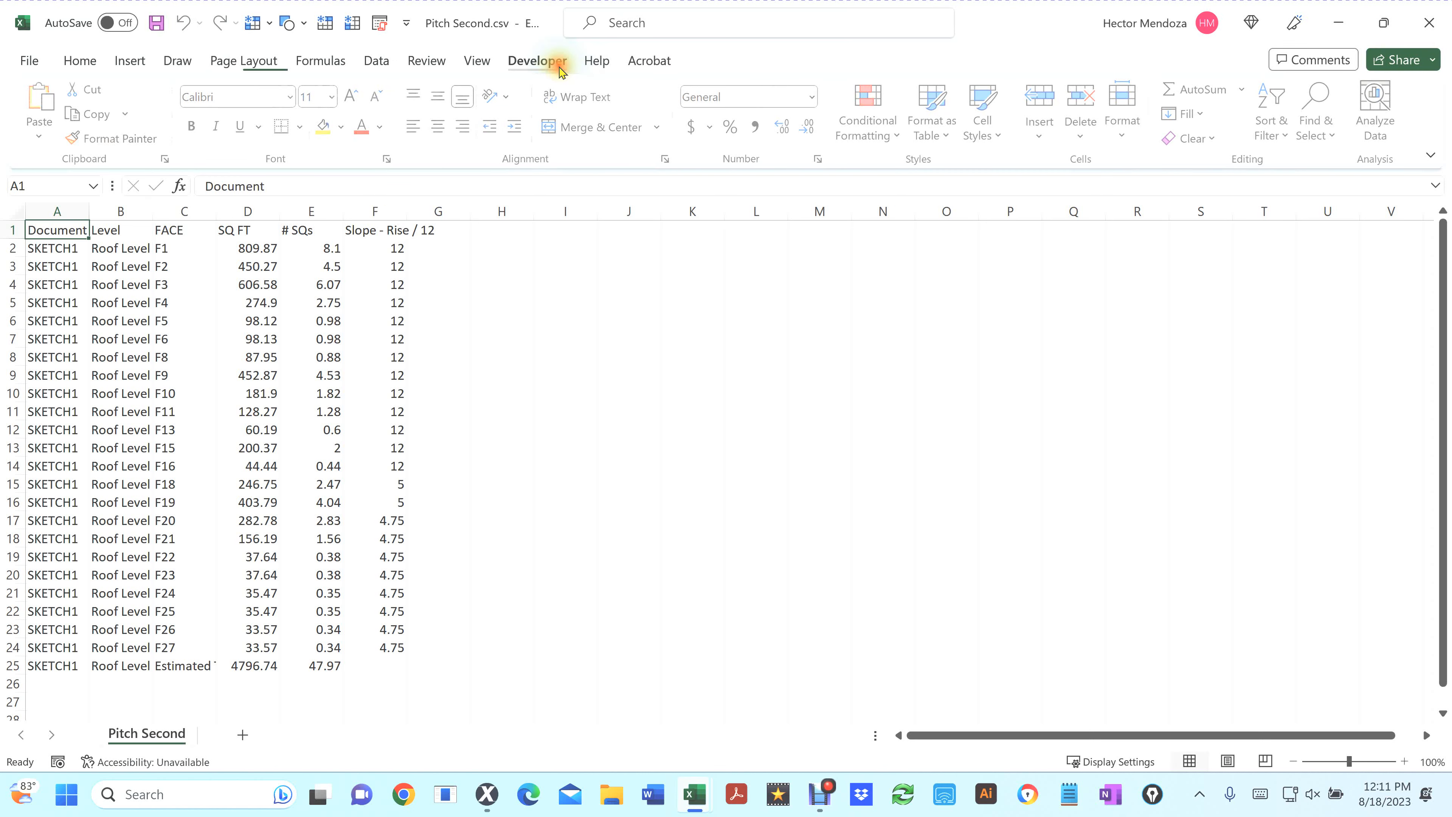
{"action": "left_click", "coordinate": [538, 61]}
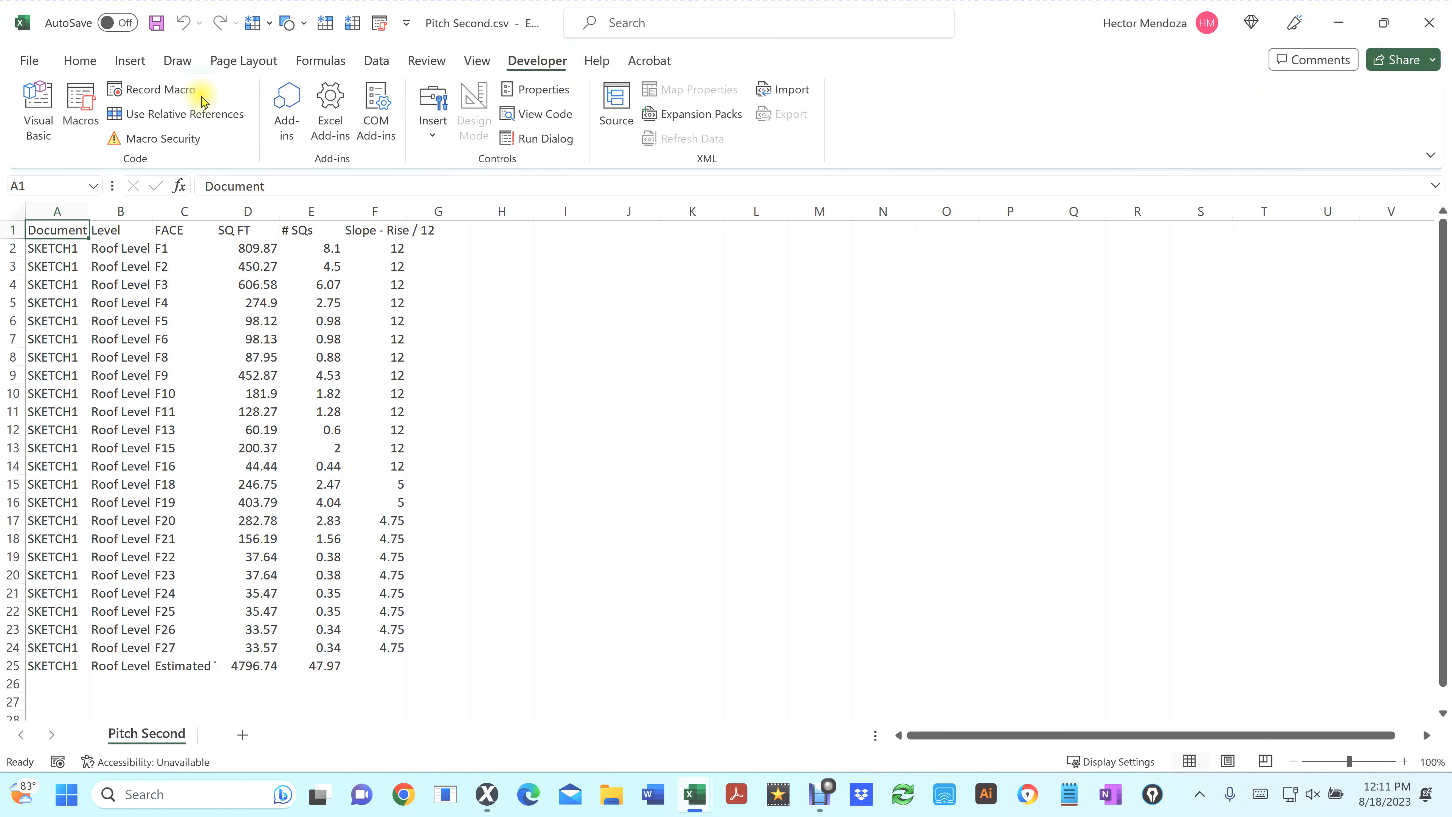
{"action": "left_click", "coordinate": [99, 110]}
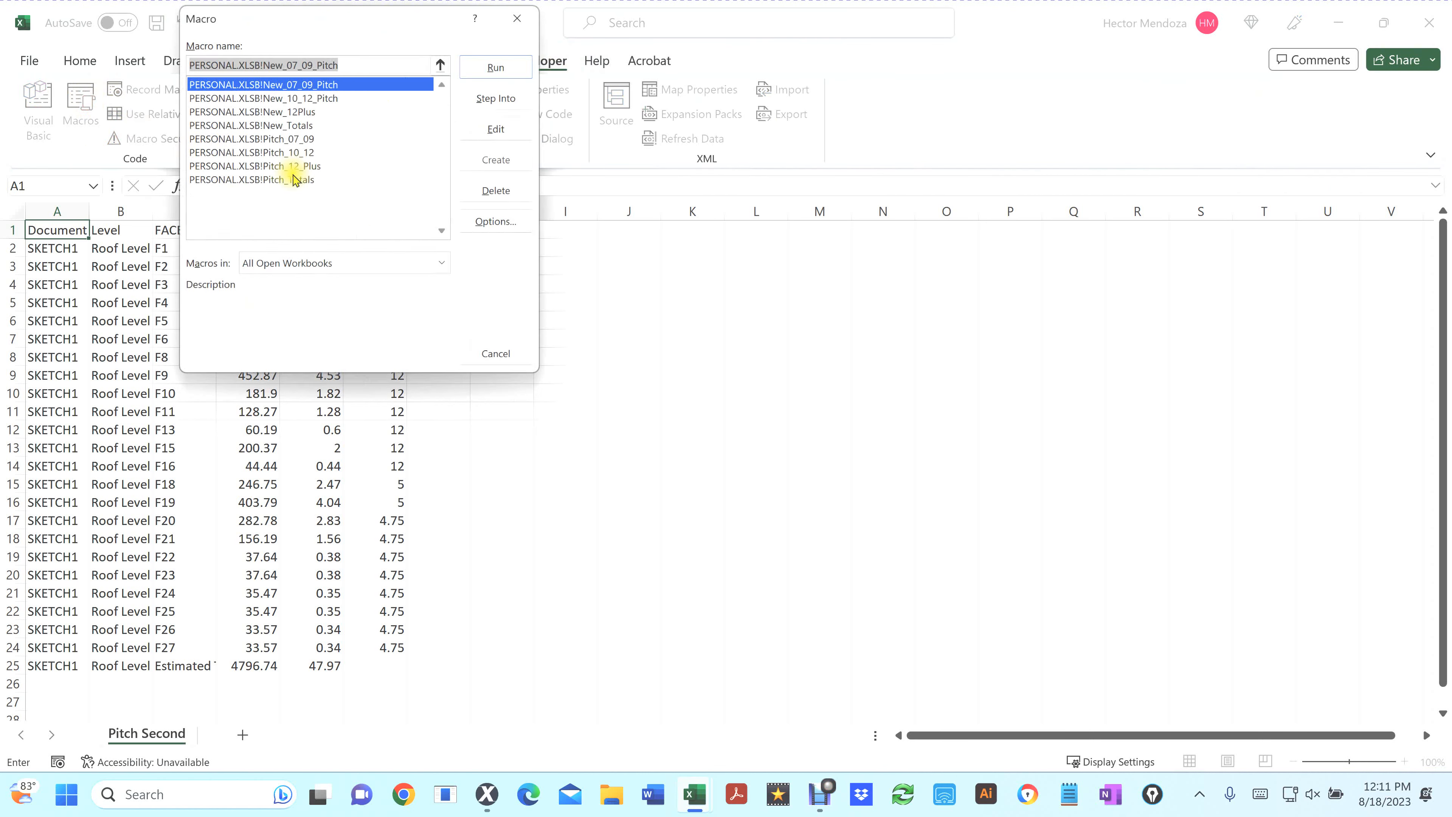
{"action": "left_click", "coordinate": [286, 125]}
{"action": "double_click", "coordinate": [286, 125]}
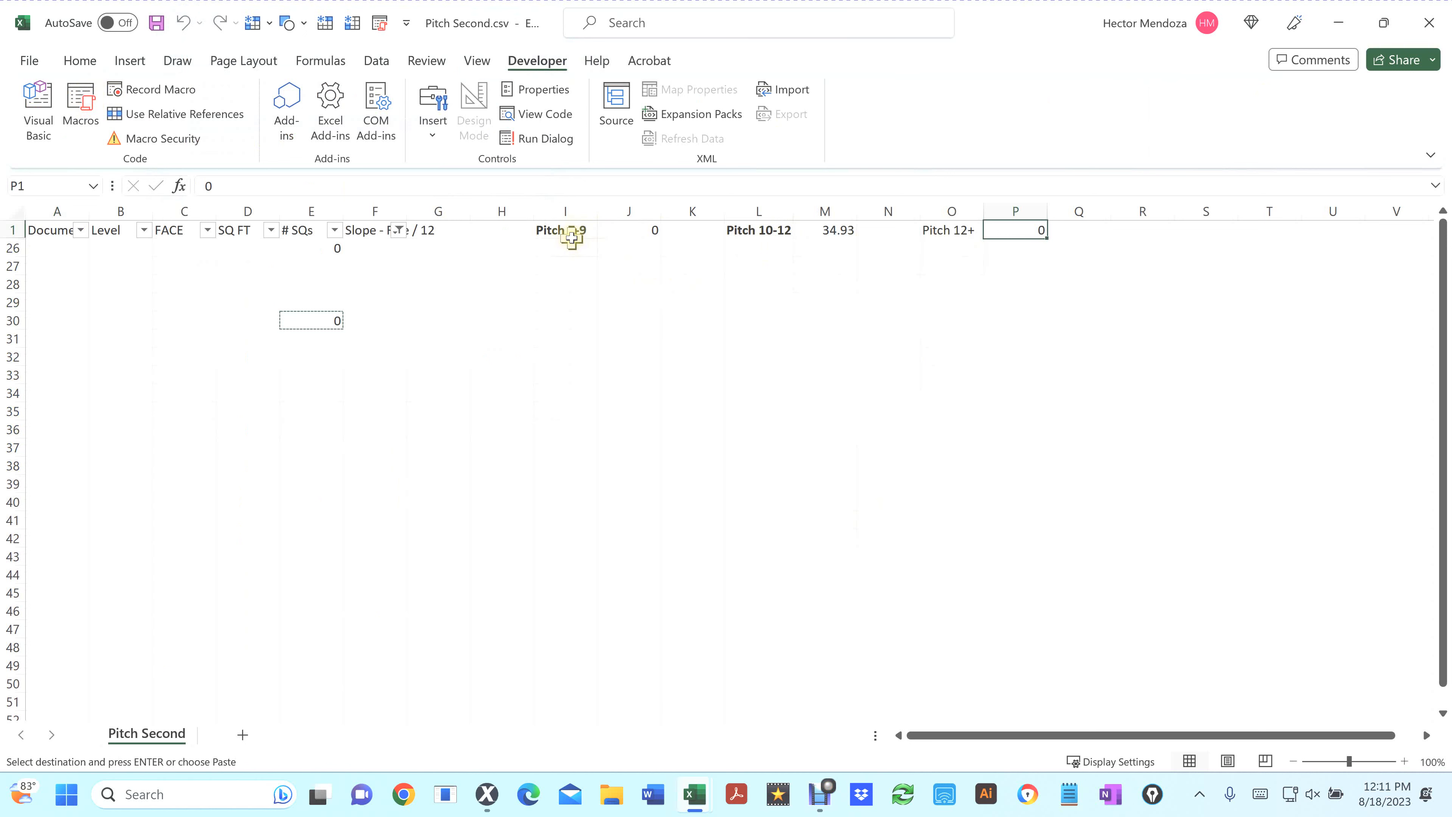
{"action": "left_click", "coordinate": [396, 230]}
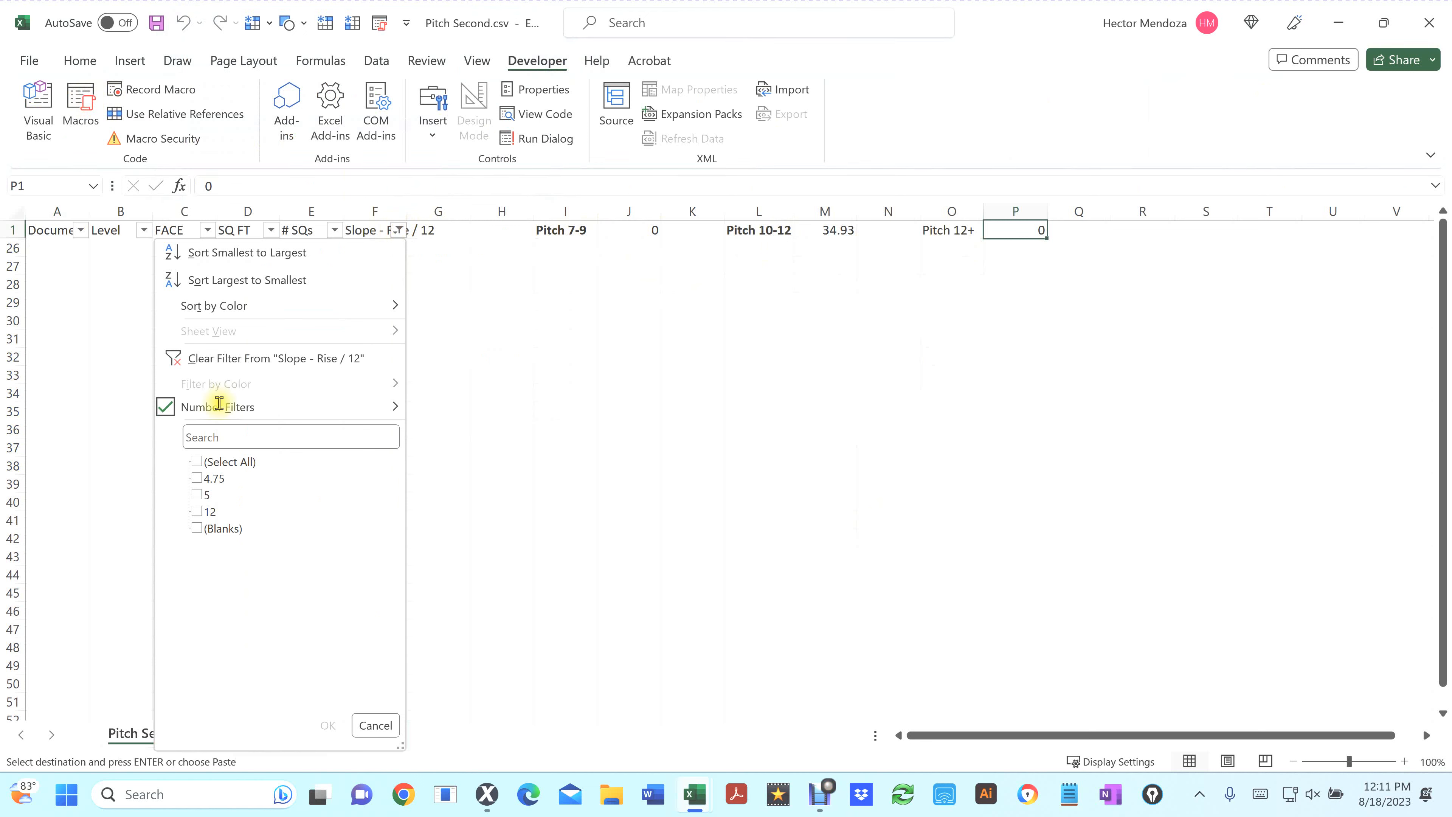
{"action": "left_click", "coordinate": [196, 463]}
{"action": "left_click", "coordinate": [368, 725]}
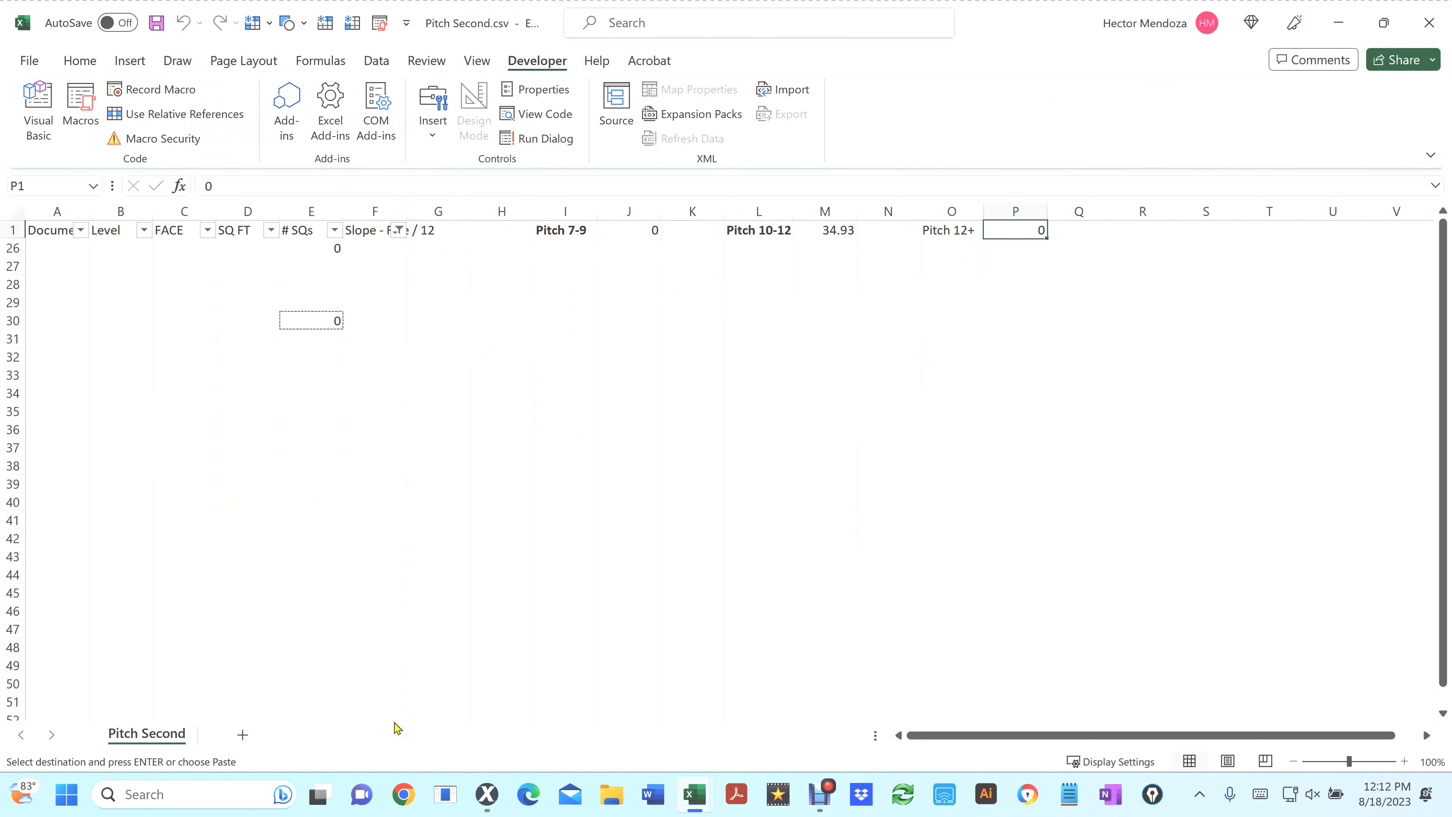